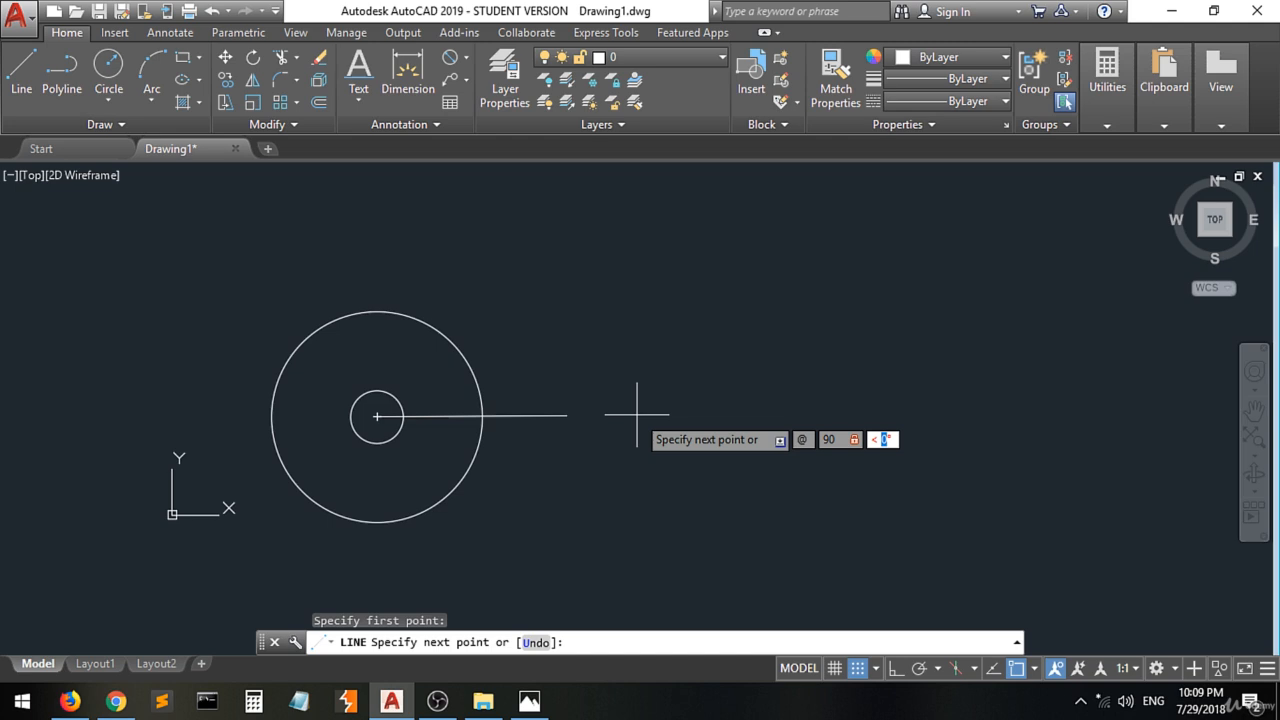
# Complete the 90-unit line at 0° starting from the centre of the two concentric circles.
pyautogui.press('Return')
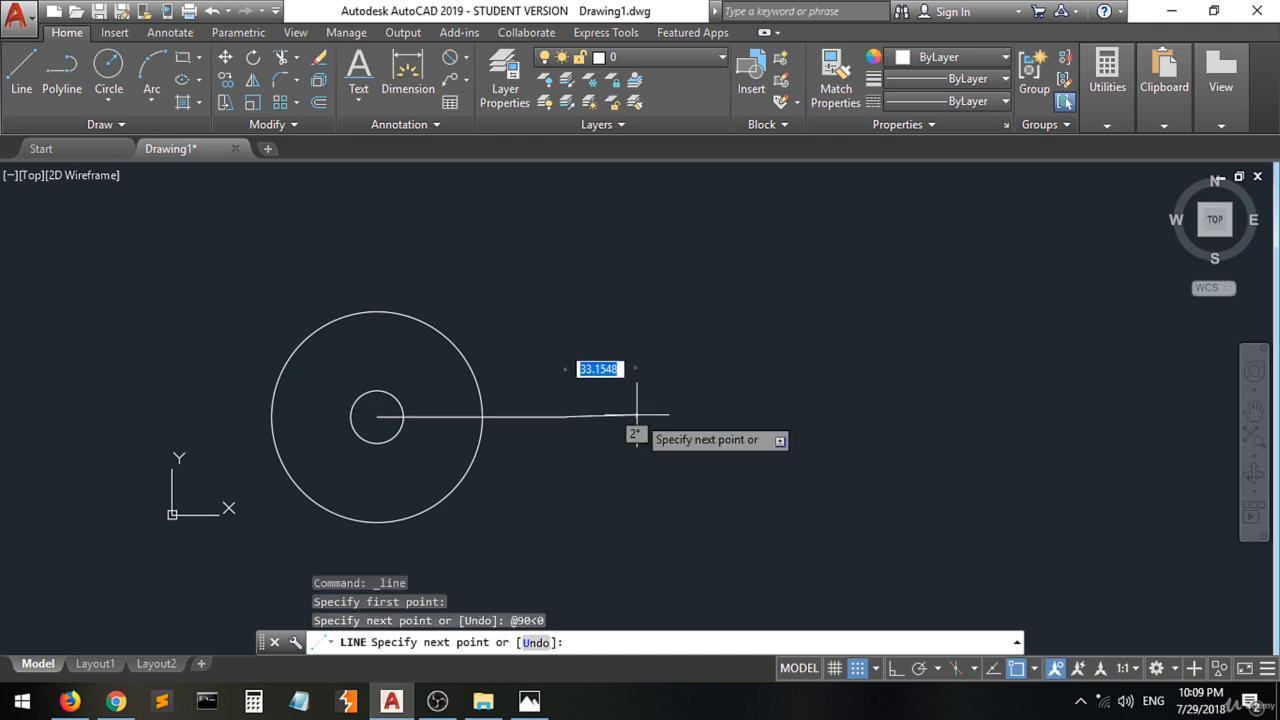
pyautogui.press('Return')
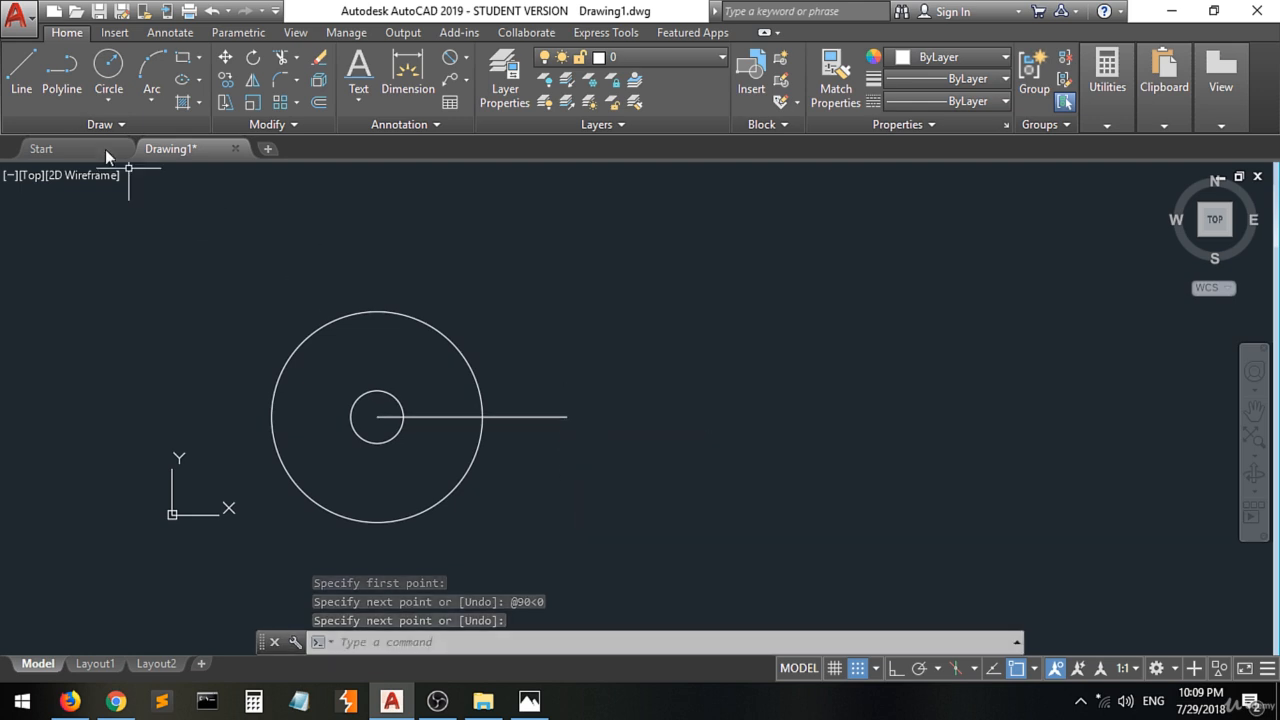
# Draw a circle of diameter 40 centred on the free end of the 90-unit line, checking the size in the reference image.
pyautogui.click(107, 66)
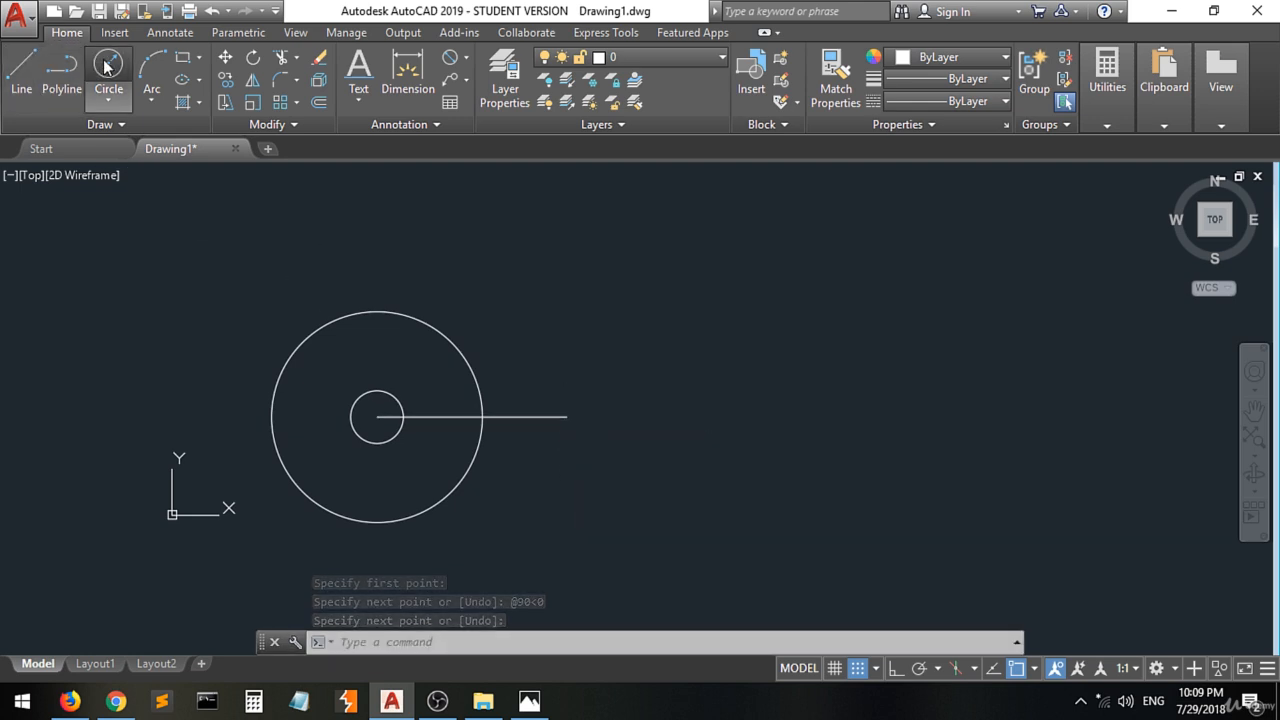
pyautogui.click(567, 416)
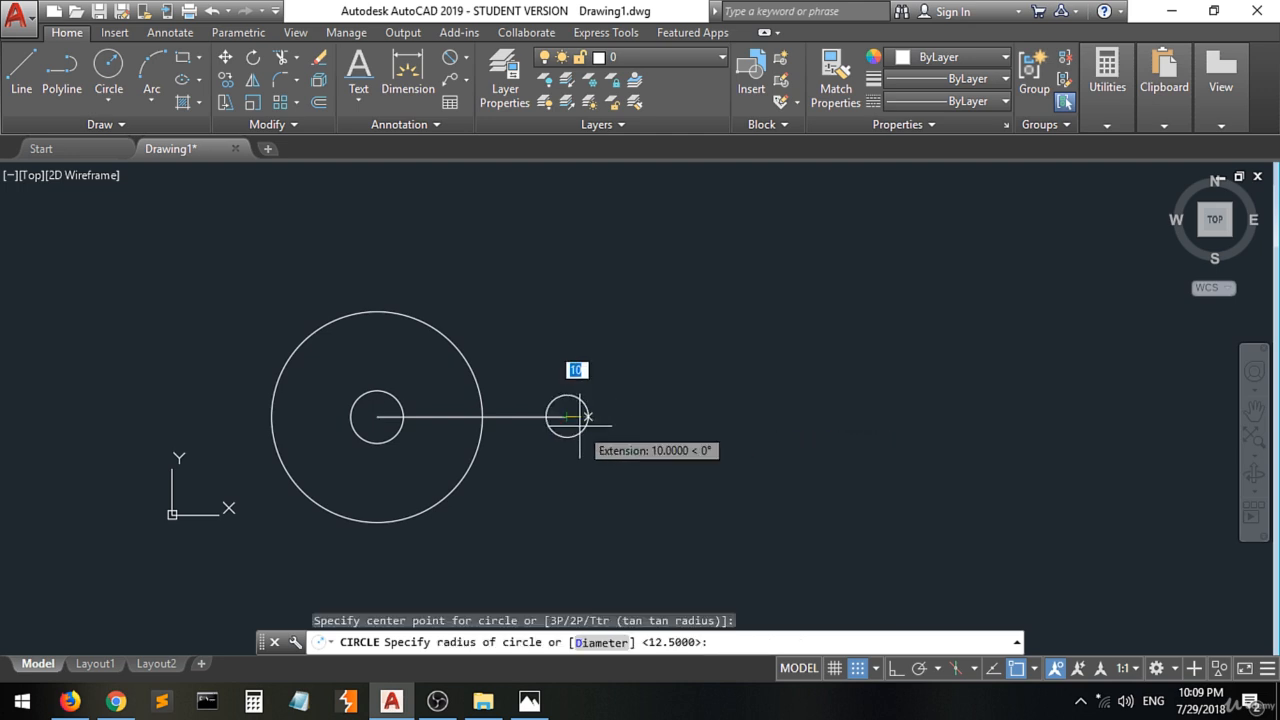
pyautogui.click(530, 703)
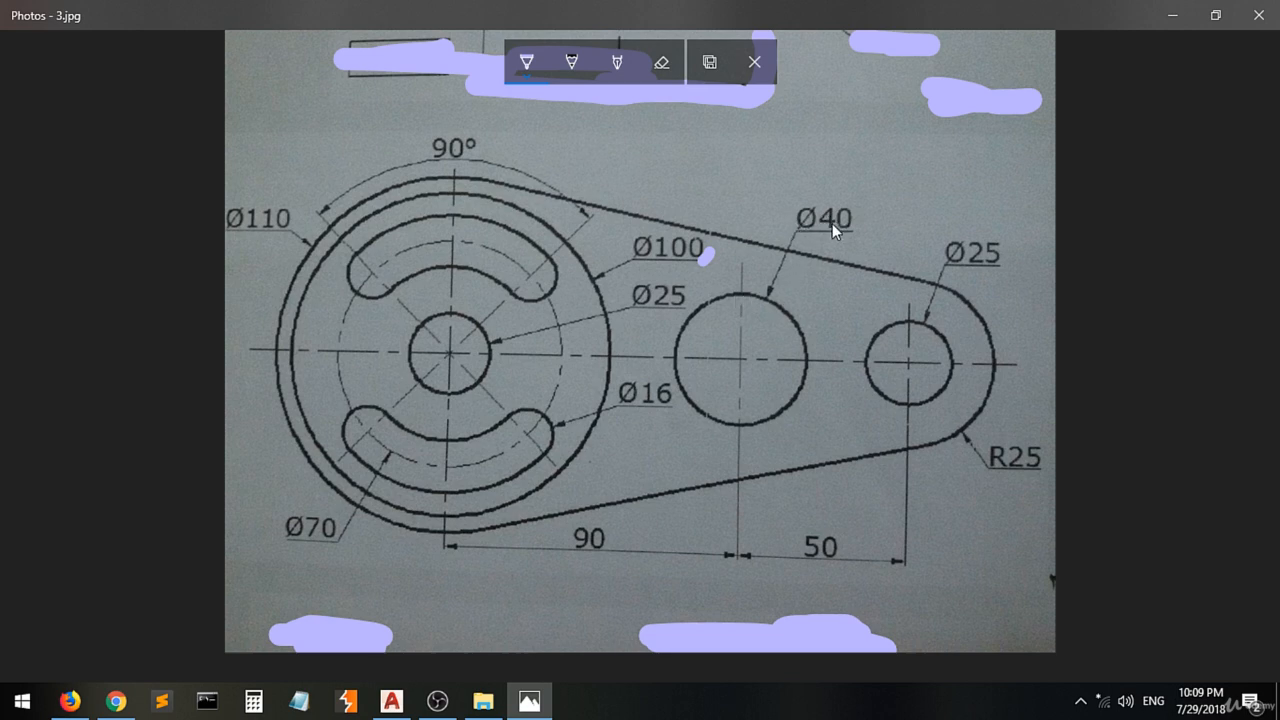
pyautogui.click(530, 703)
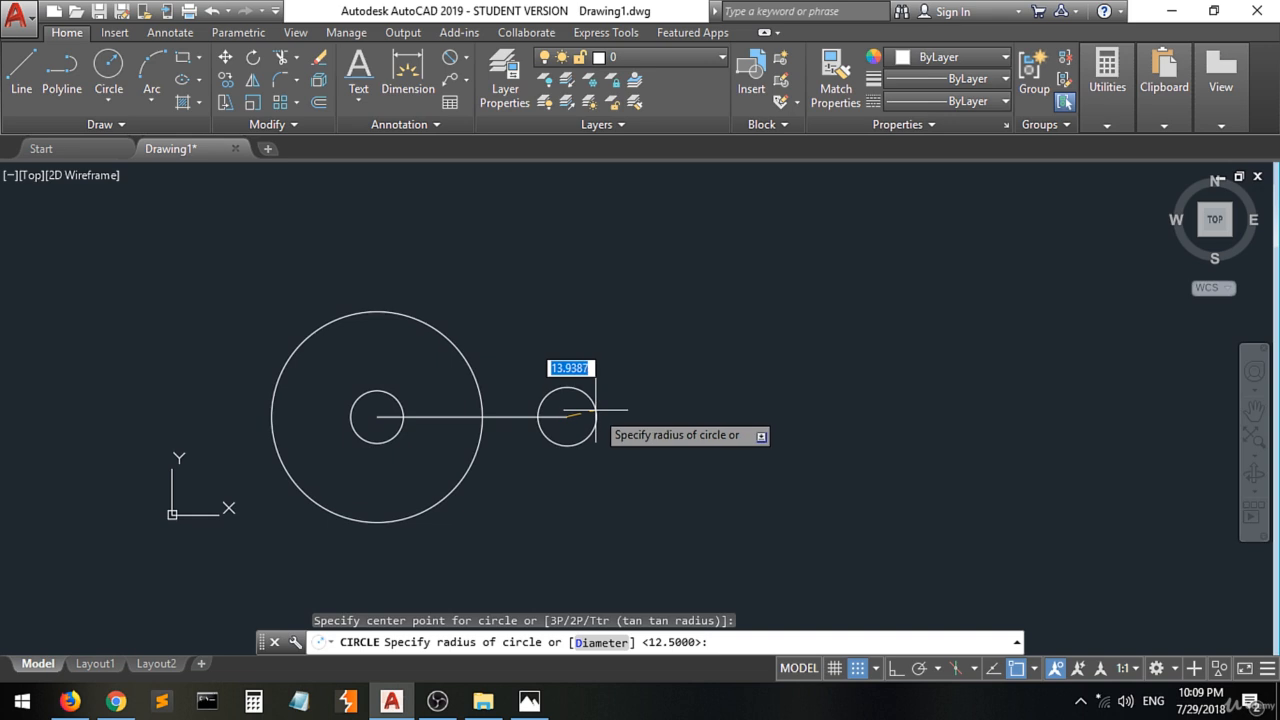
pyautogui.write('d')
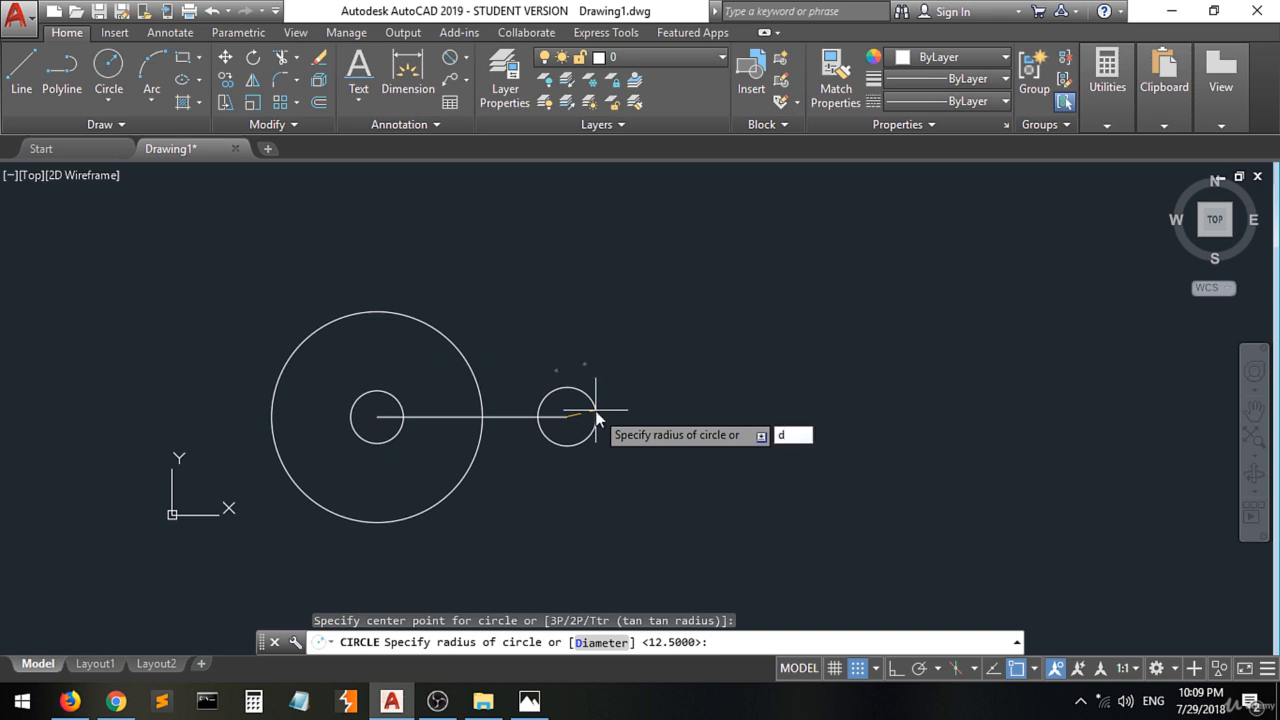
pyautogui.press('Return')
pyautogui.write('40')
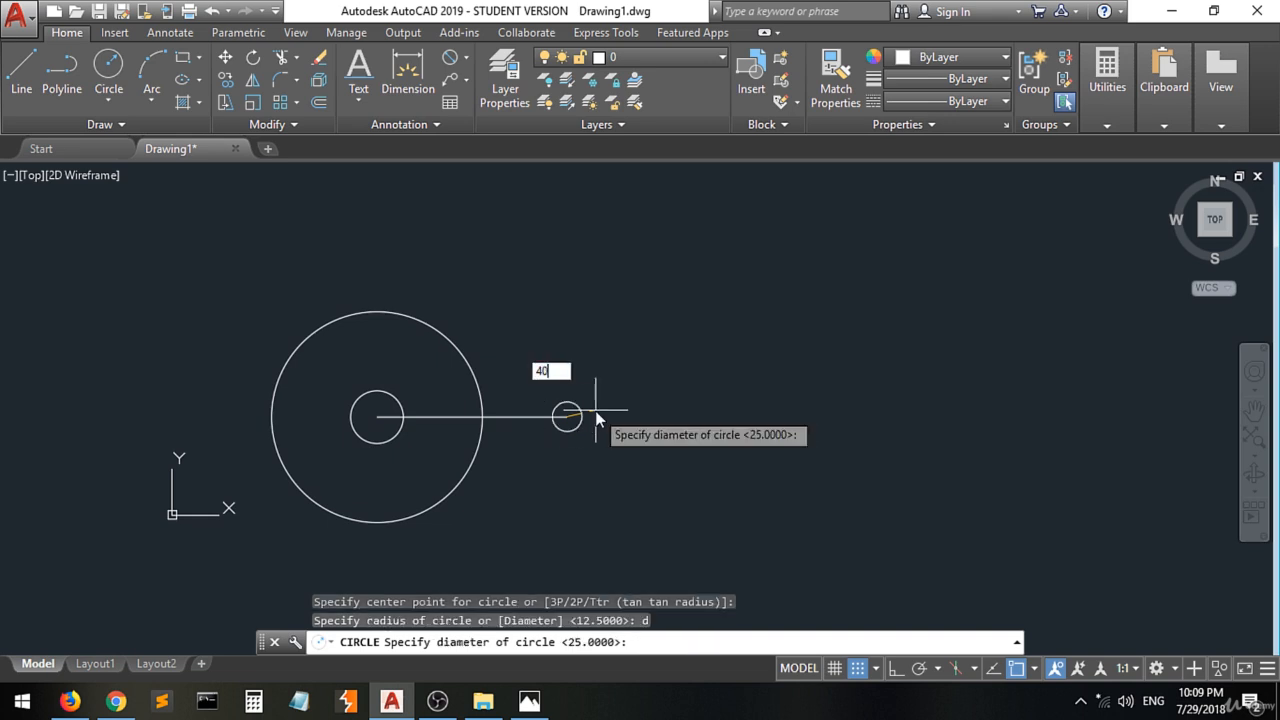
pyautogui.press('Return')
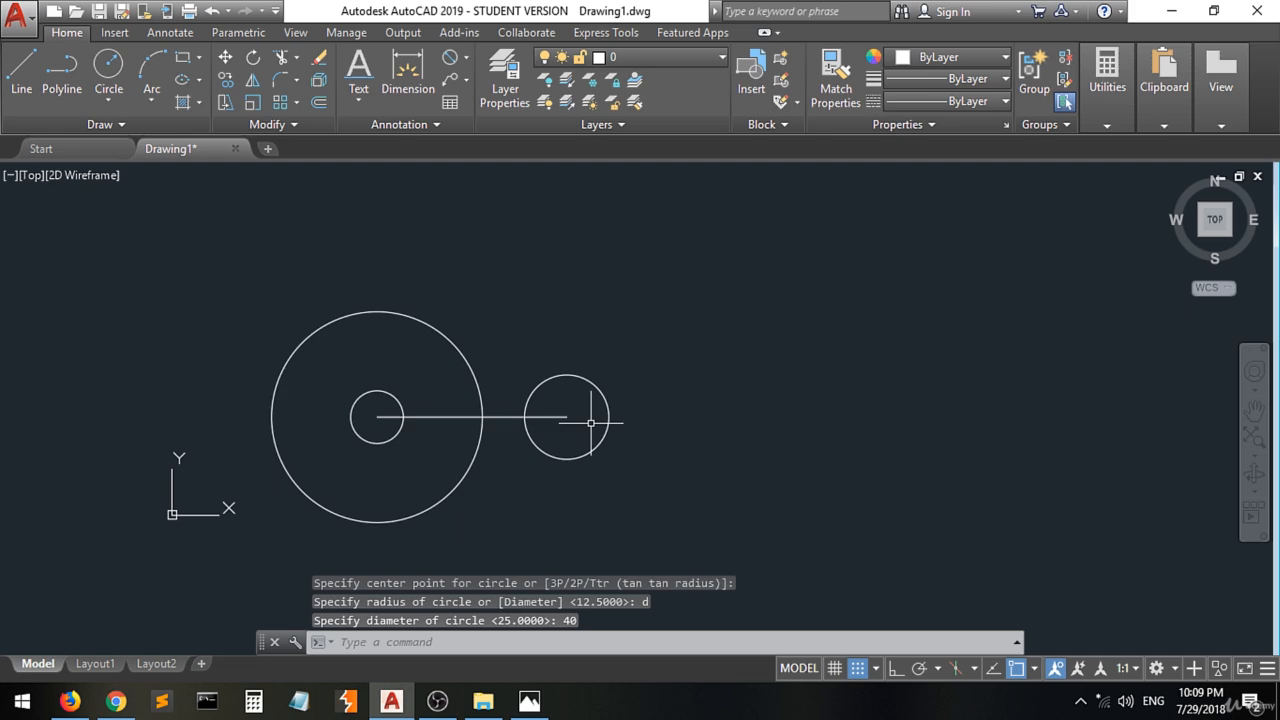
# Draw a 50-unit line at 0° from the centre of the 40-diameter circle, checking the spacing in the reference image.
pyautogui.click(529, 700)
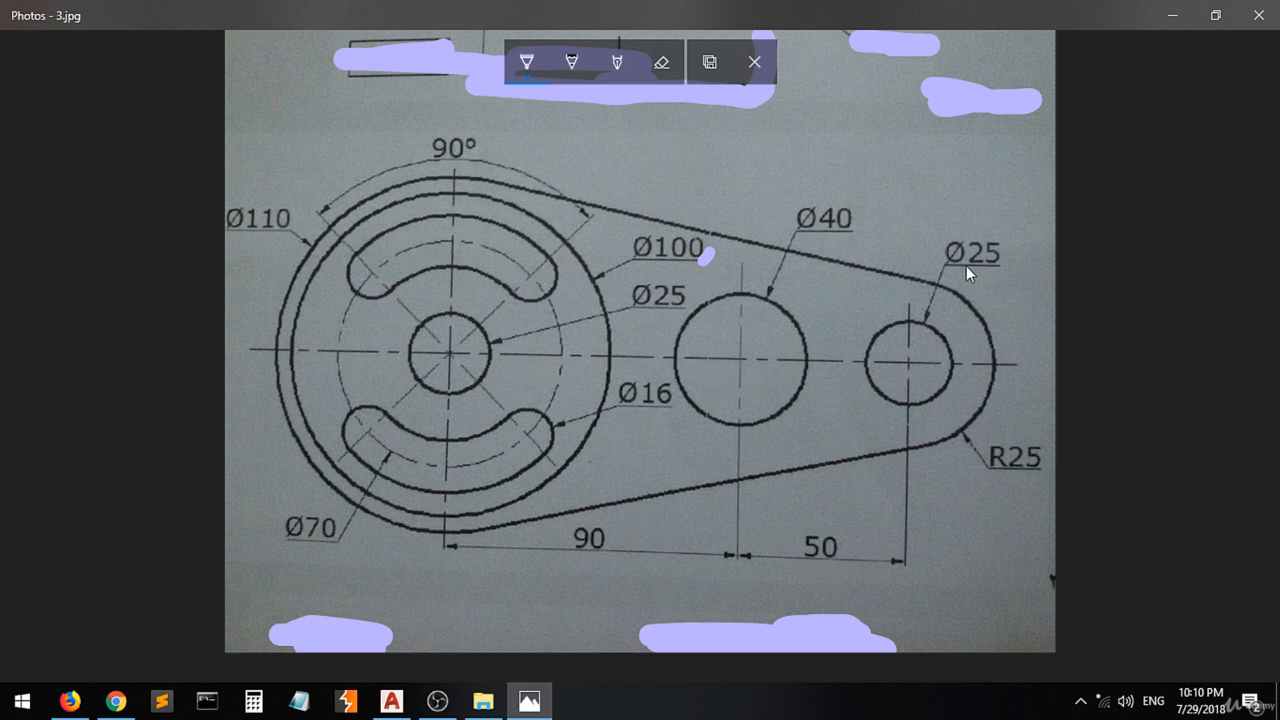
pyautogui.click(393, 700)
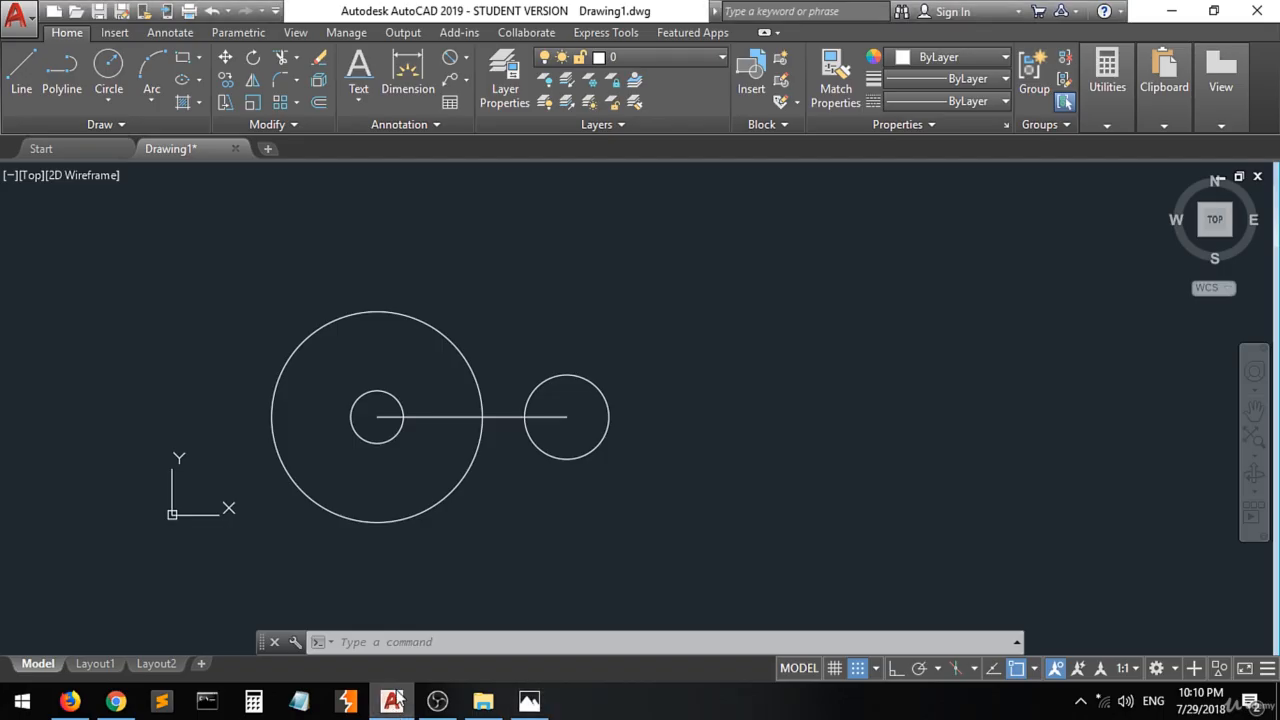
pyautogui.click(30, 64)
pyautogui.click(567, 416)
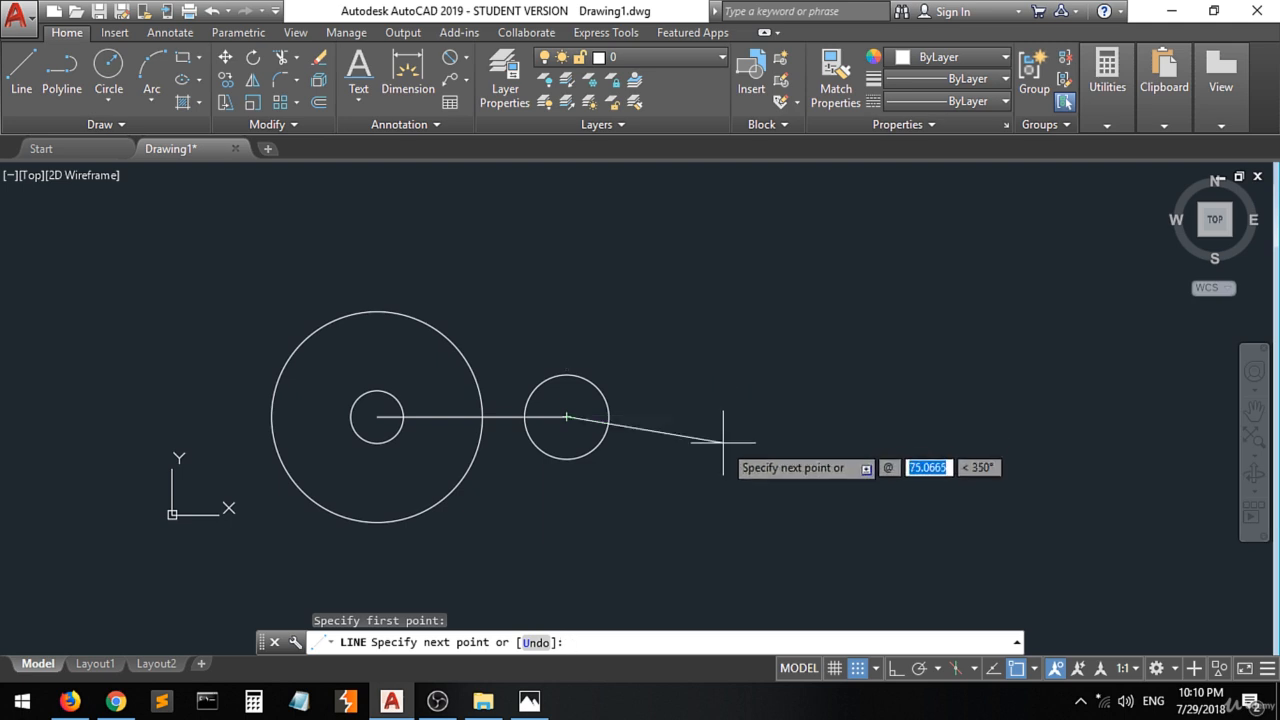
pyautogui.click(530, 702)
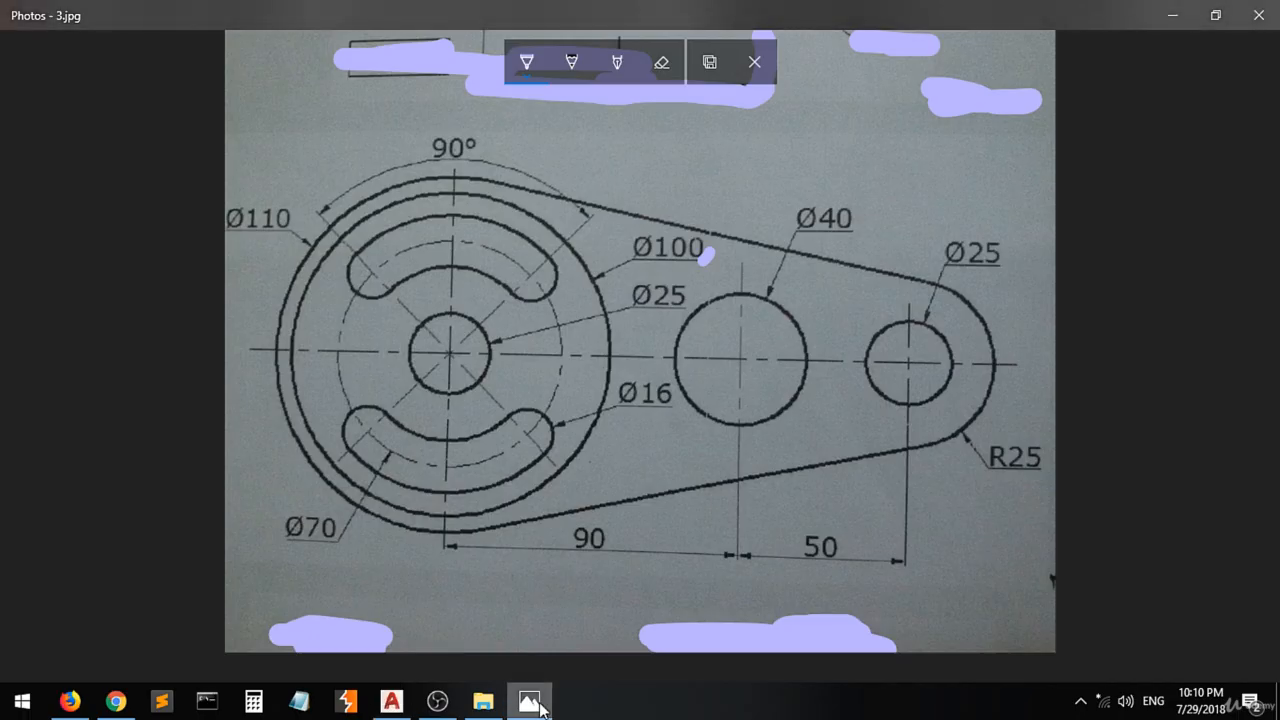
pyautogui.click(530, 702)
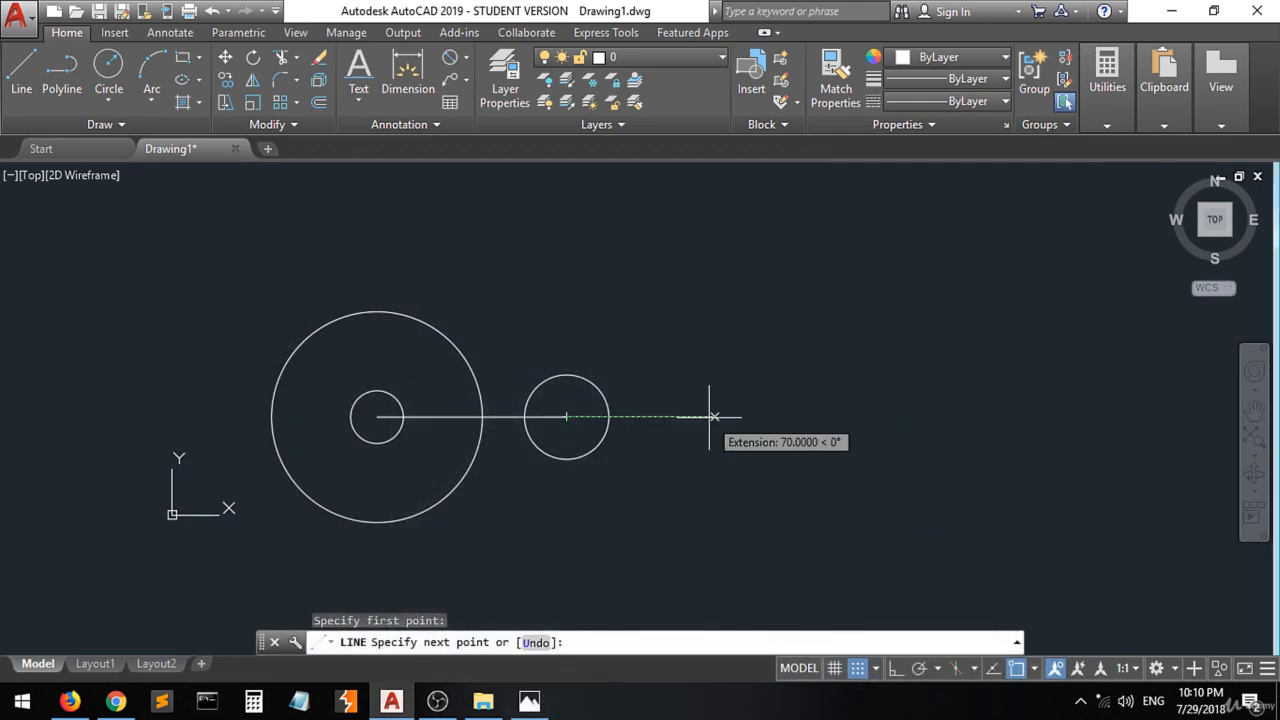
pyautogui.write('50')
pyautogui.press('Tab')
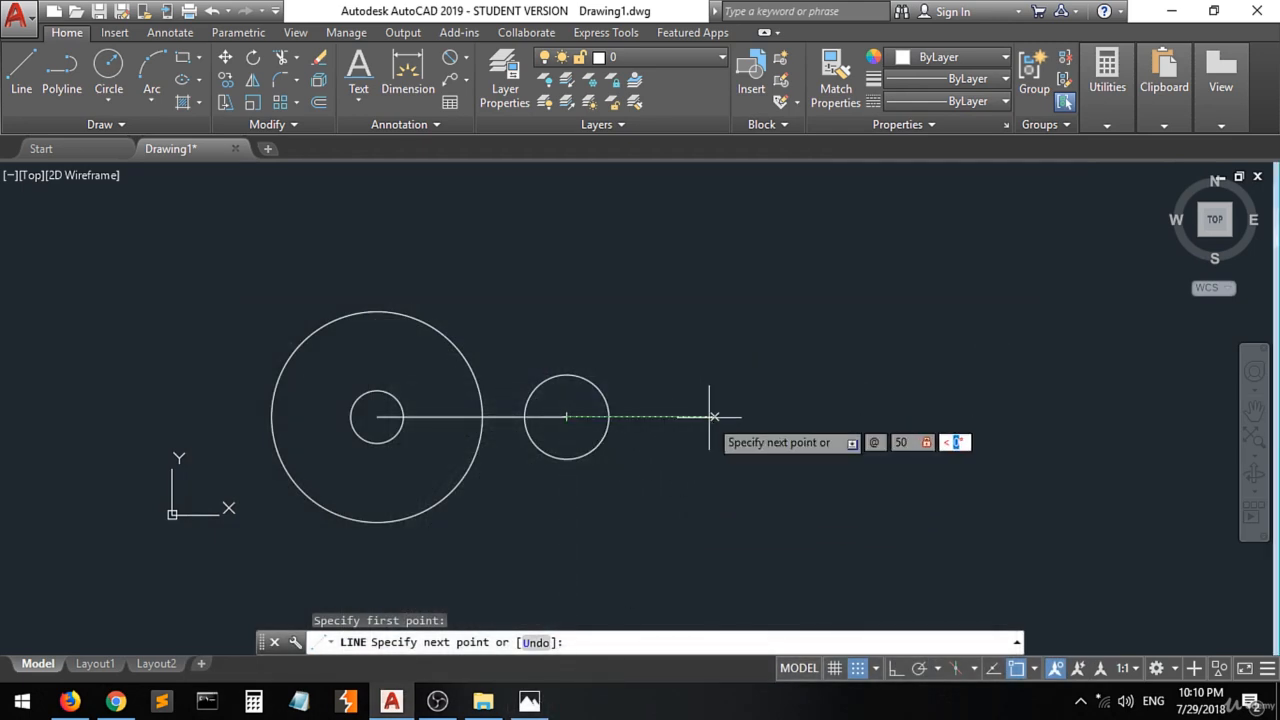
pyautogui.write('0')
pyautogui.press('Return')
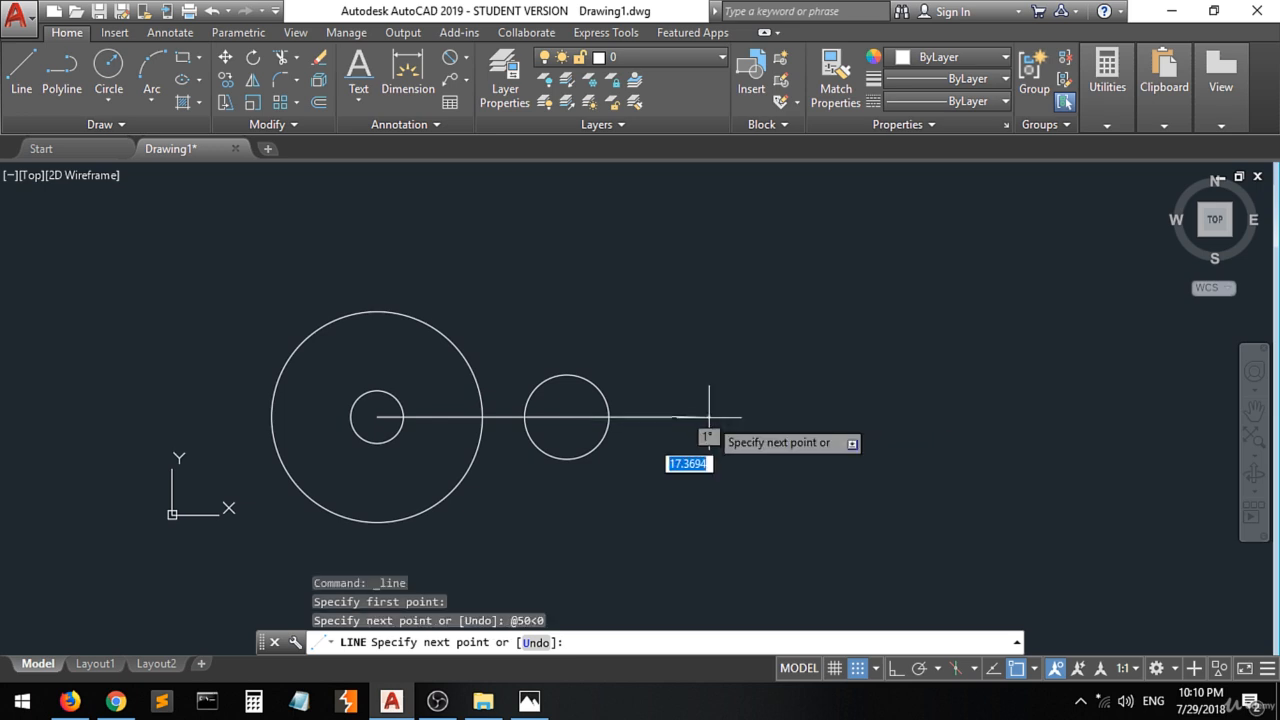
pyautogui.press('Return')
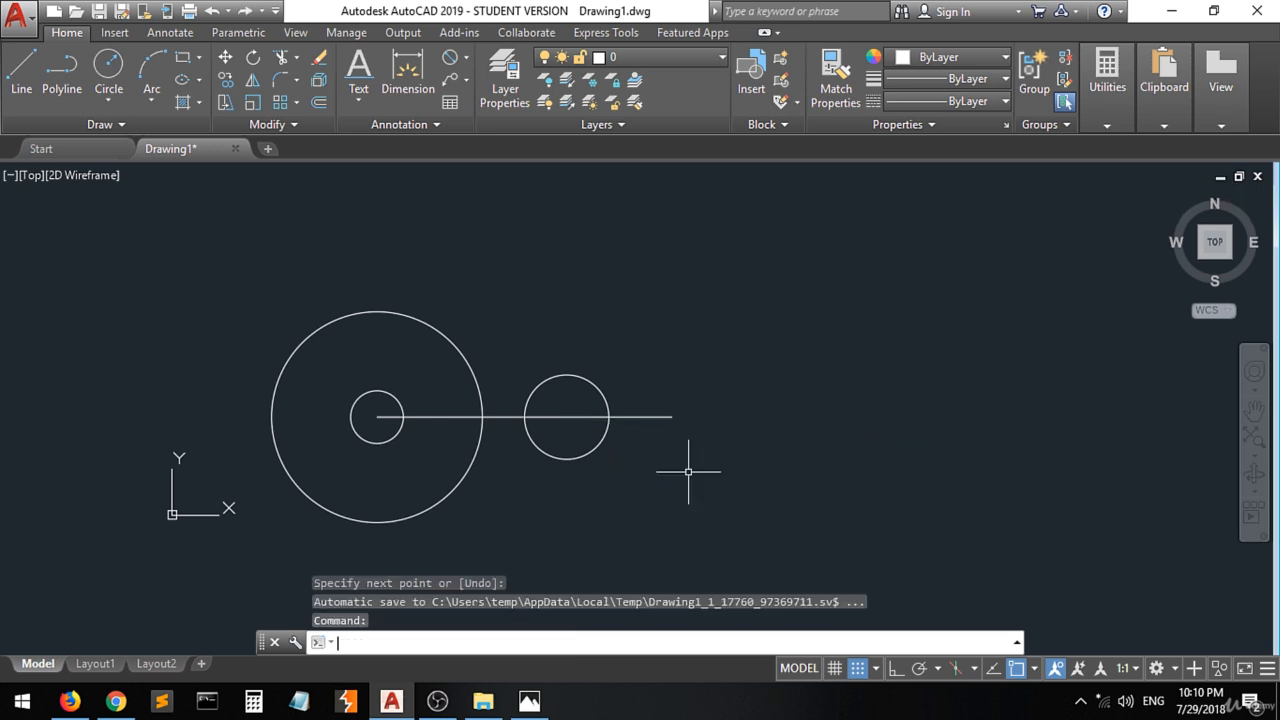
# Draw a circle of diameter 25 centred on the free end of the 50-unit line.
pyautogui.click(108, 66)
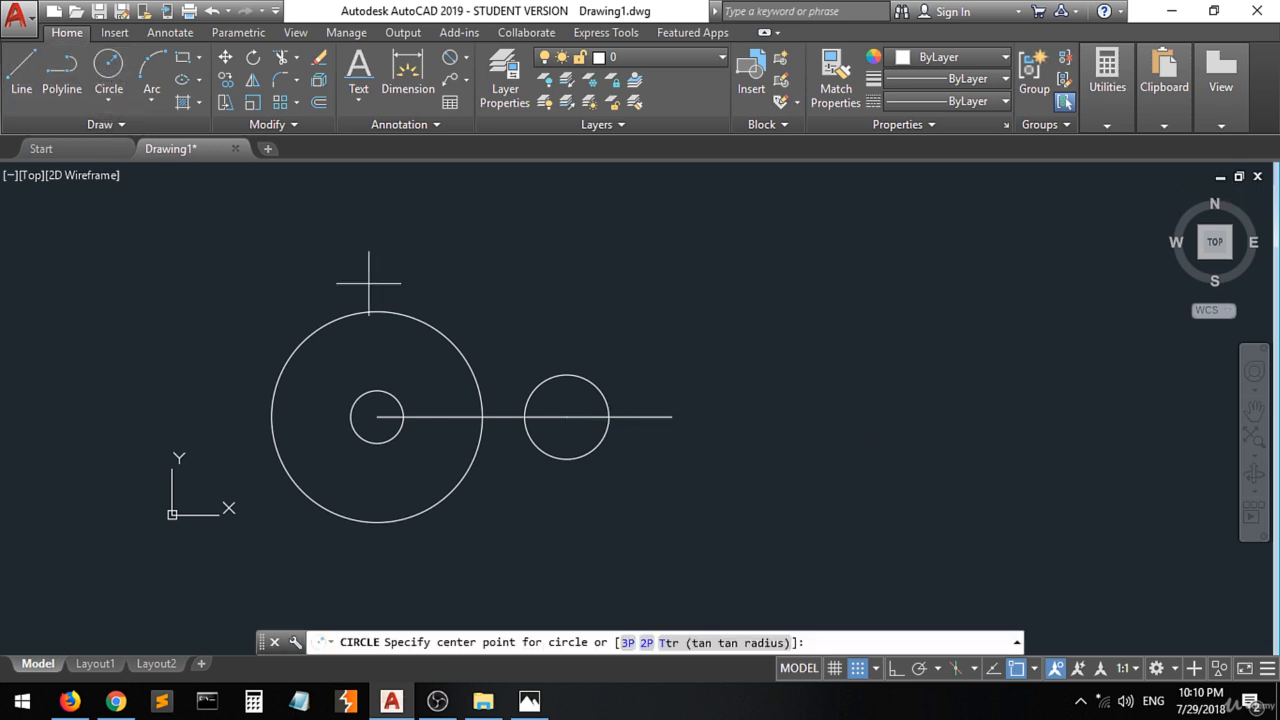
pyautogui.click(672, 416)
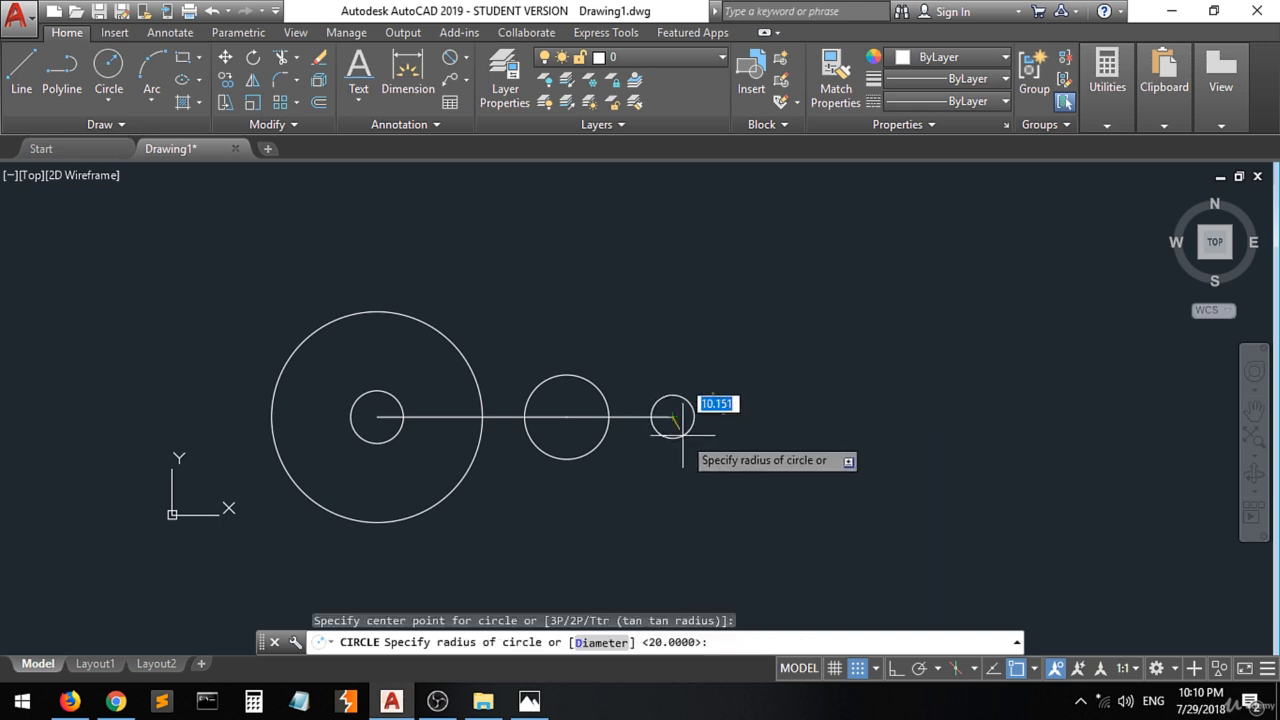
pyautogui.write('d')
pyautogui.press('Return')
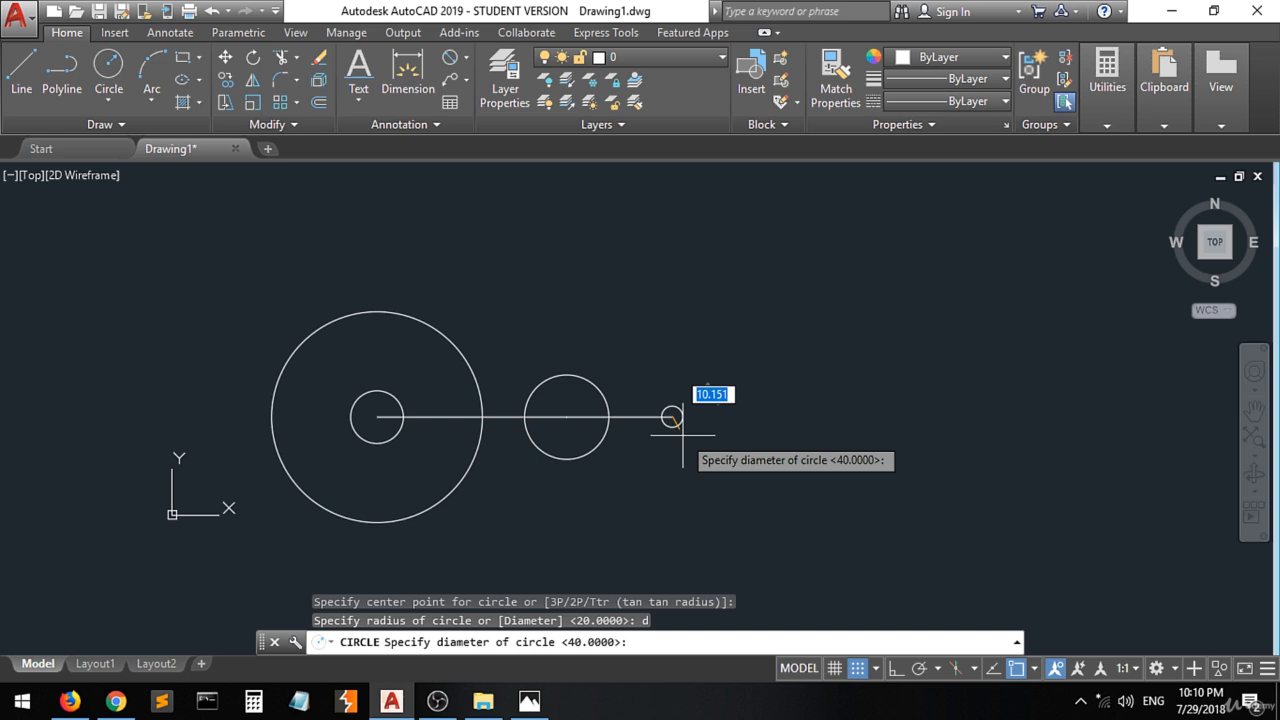
pyautogui.write('25')
pyautogui.press('Return')
# Switch to Photos, sketch the missing part of the R25 arc as a full circle on the reference image, and return to AutoCAD.
pyautogui.click(529, 701)
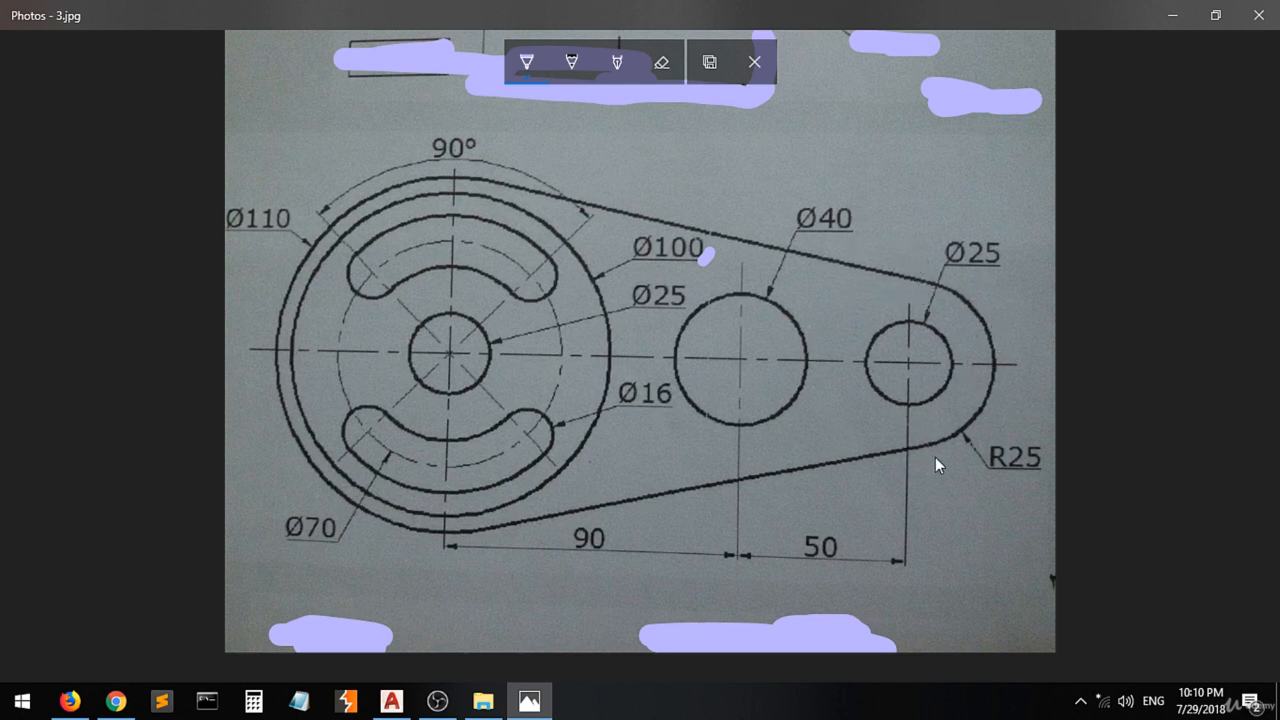
pyautogui.moveTo(931, 285); pyautogui.dragTo(924, 283)
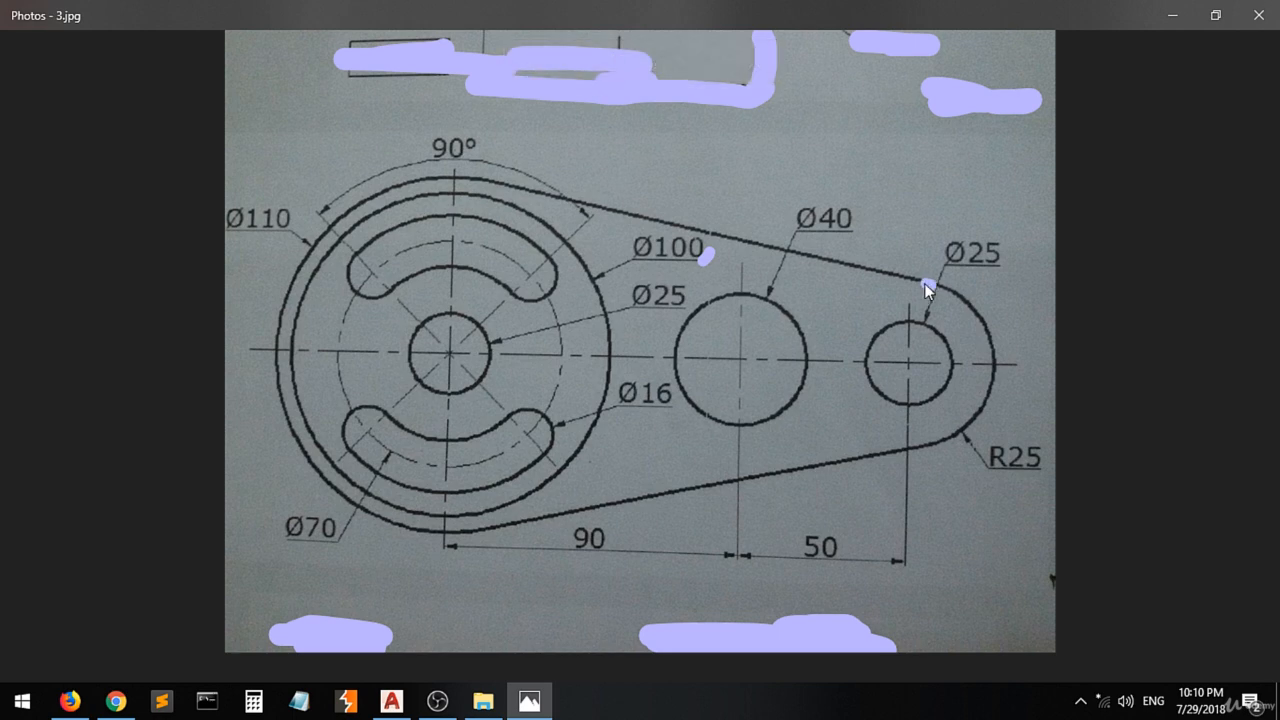
pyautogui.moveTo(830, 322); pyautogui.dragTo(824, 410)
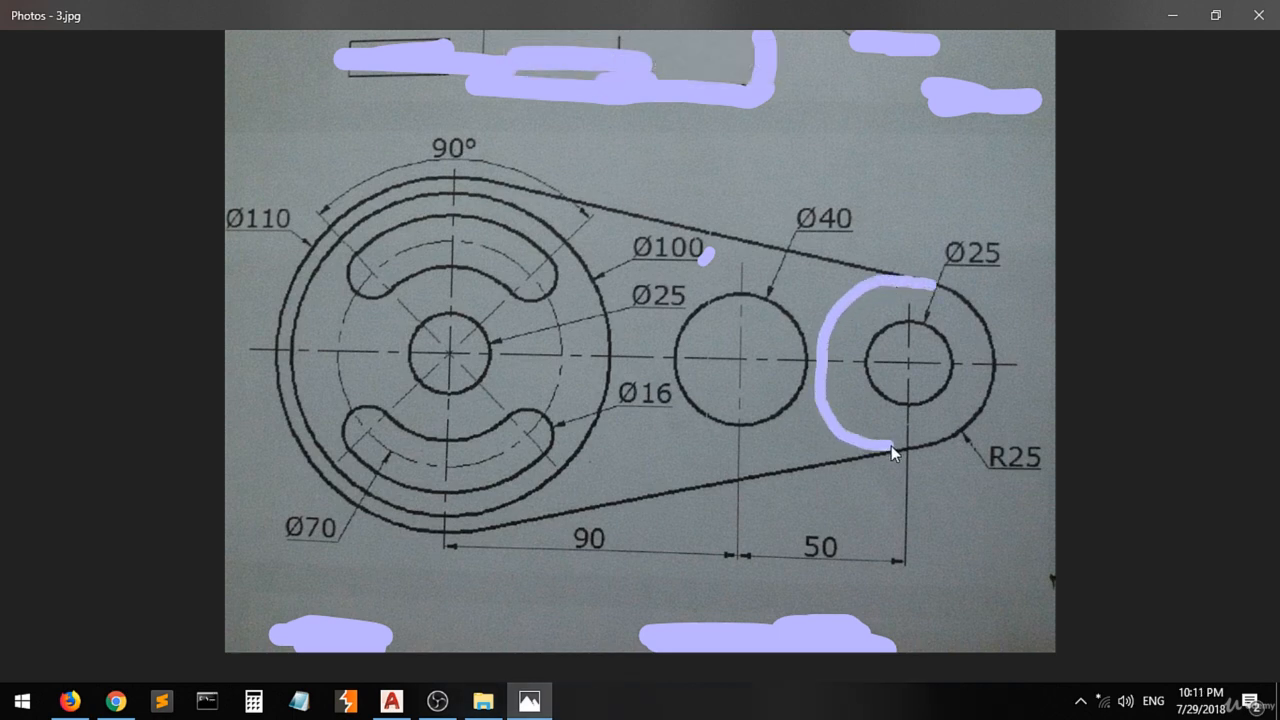
pyautogui.moveTo(925, 448); pyautogui.dragTo(926, 447)
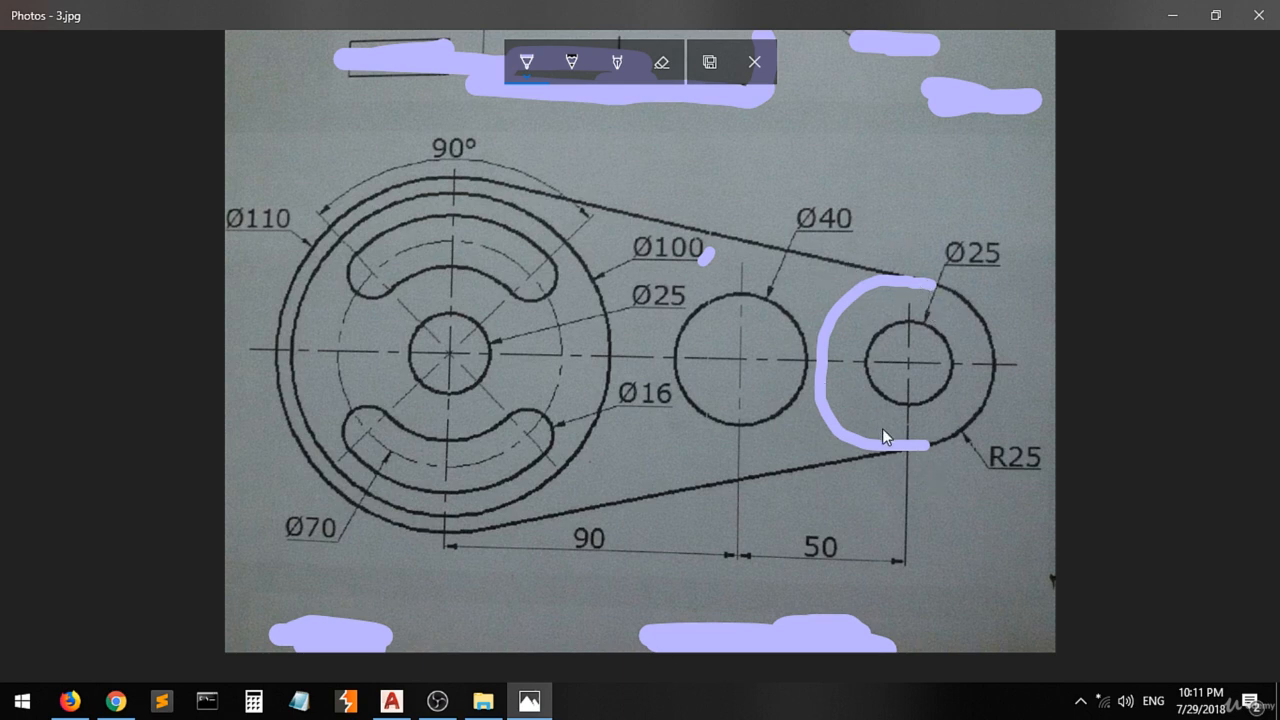
pyautogui.click(400, 704)
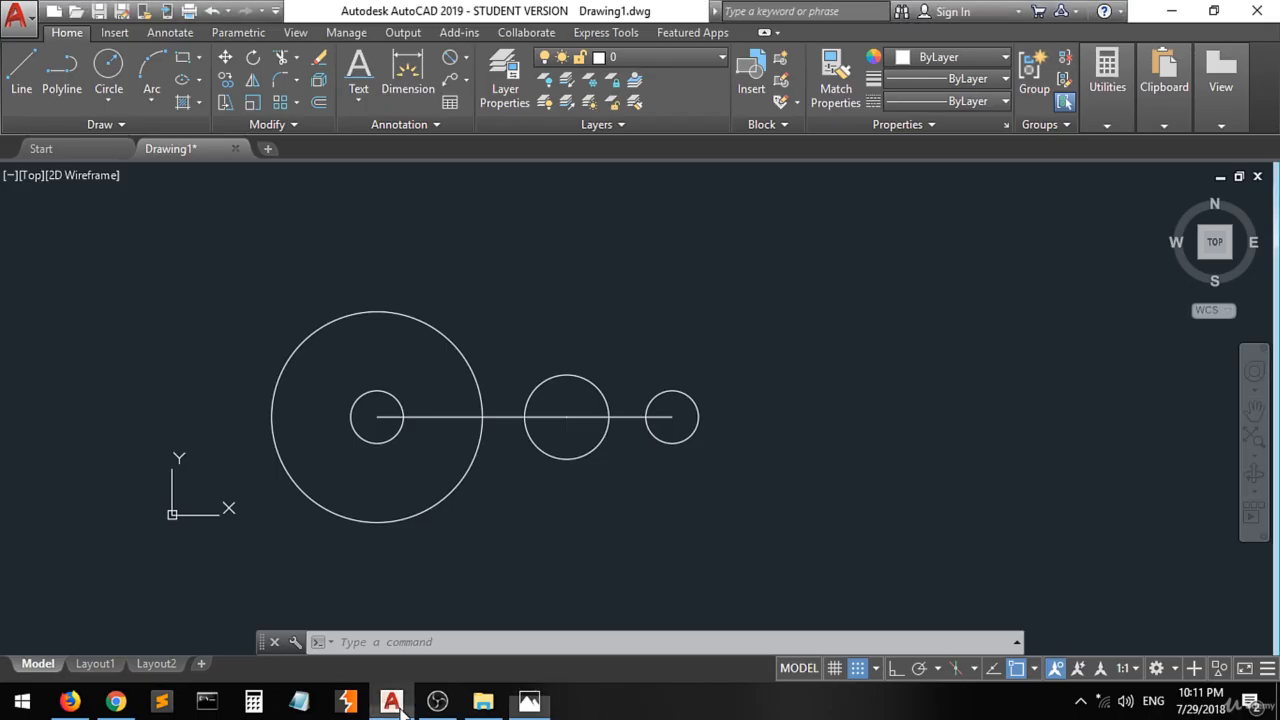
# Delete the two horizontal construction lines joining the circle centres.
pyautogui.click(108, 66)
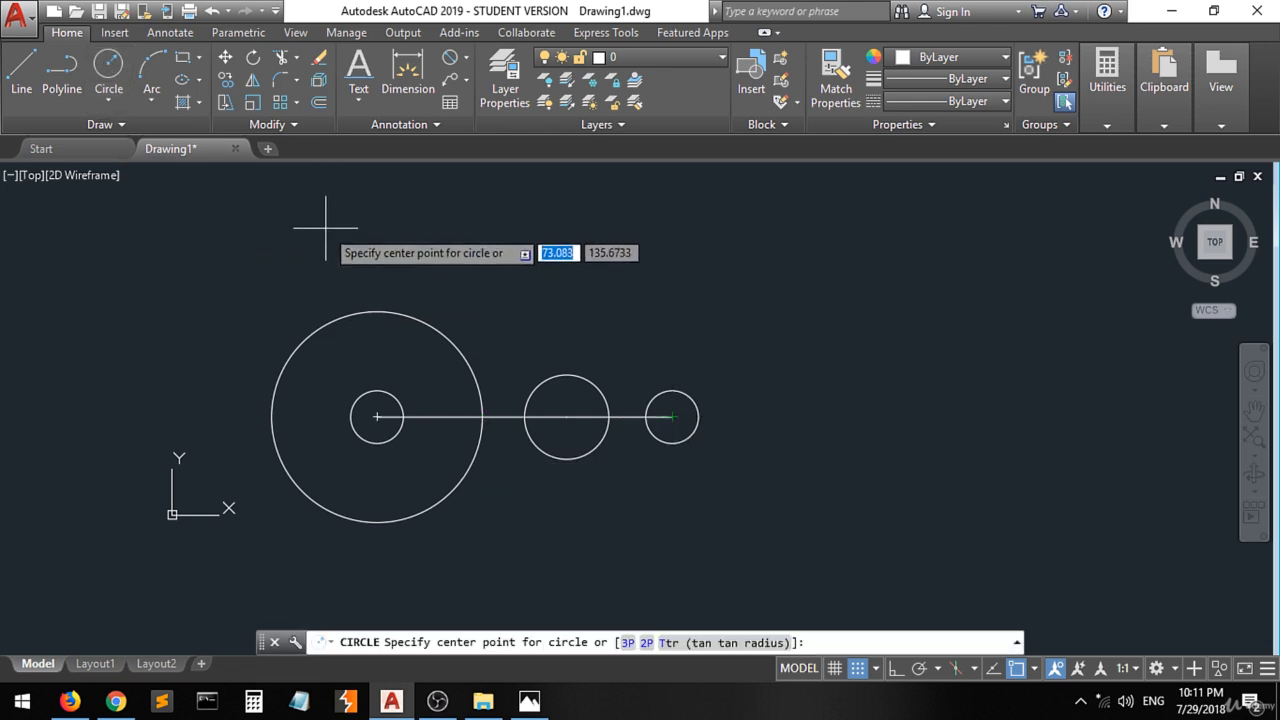
pyautogui.press('Escape')
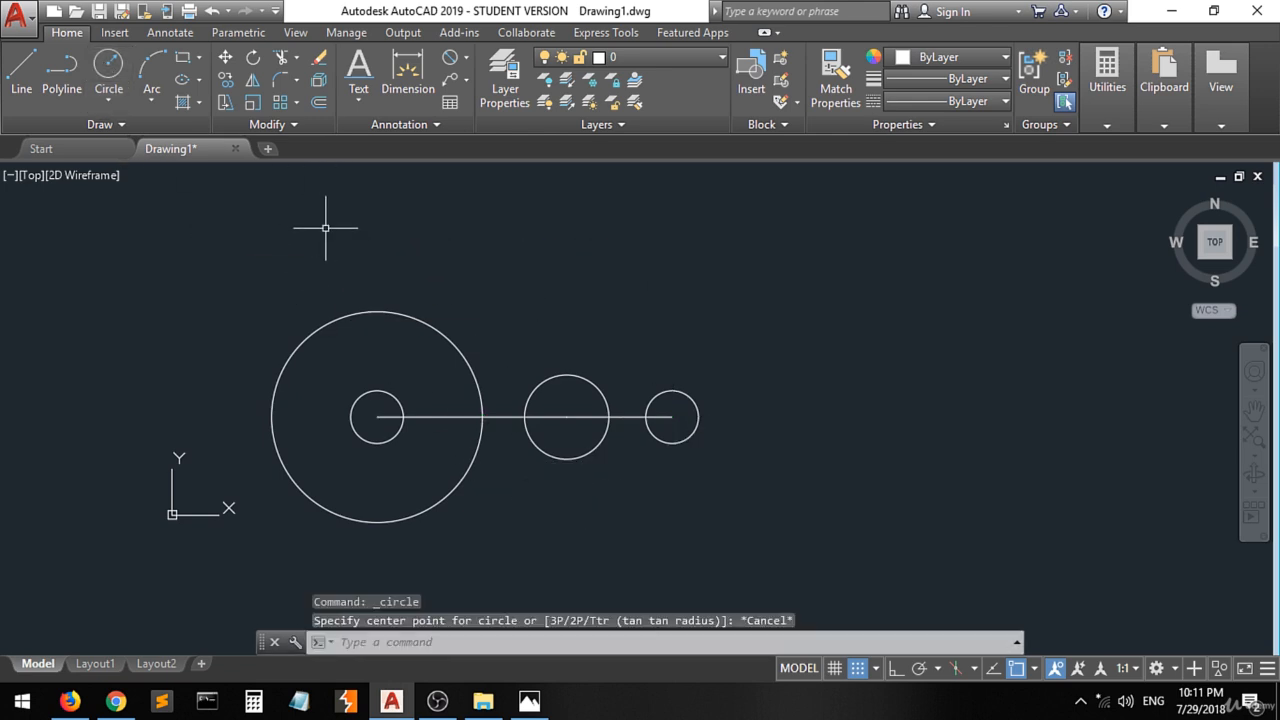
pyautogui.click(512, 413)
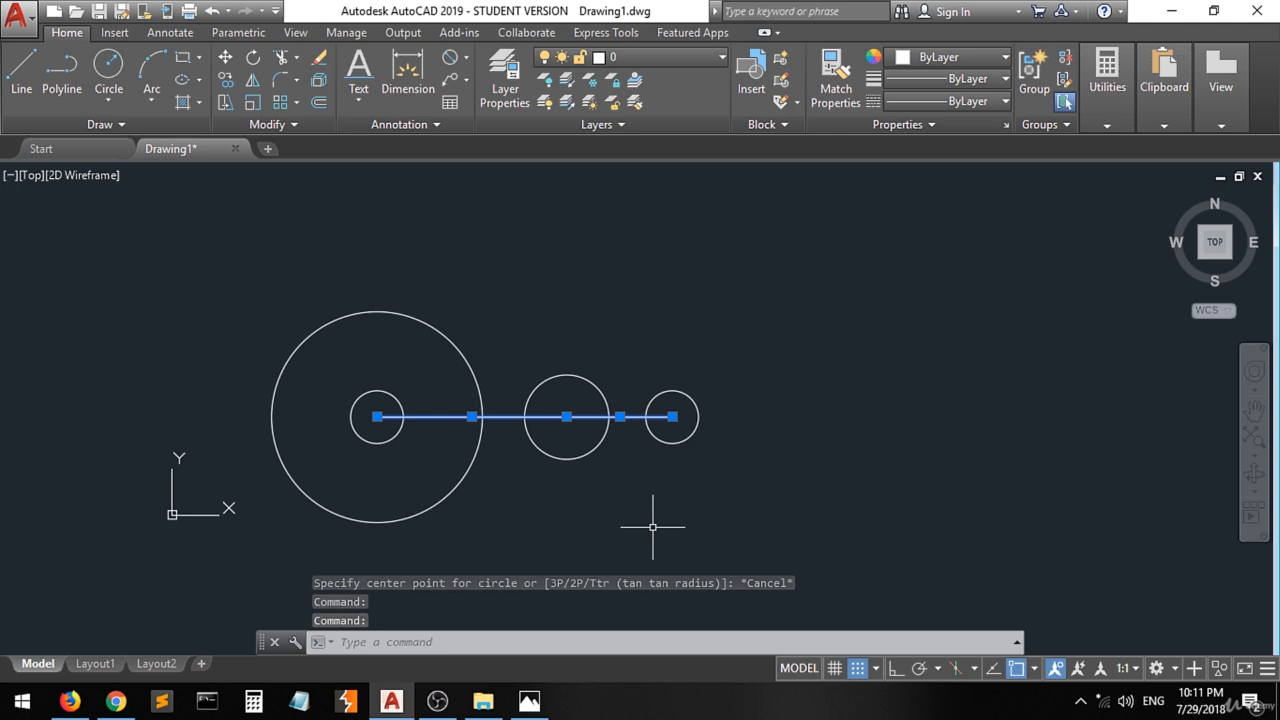
pyautogui.press('Delete')
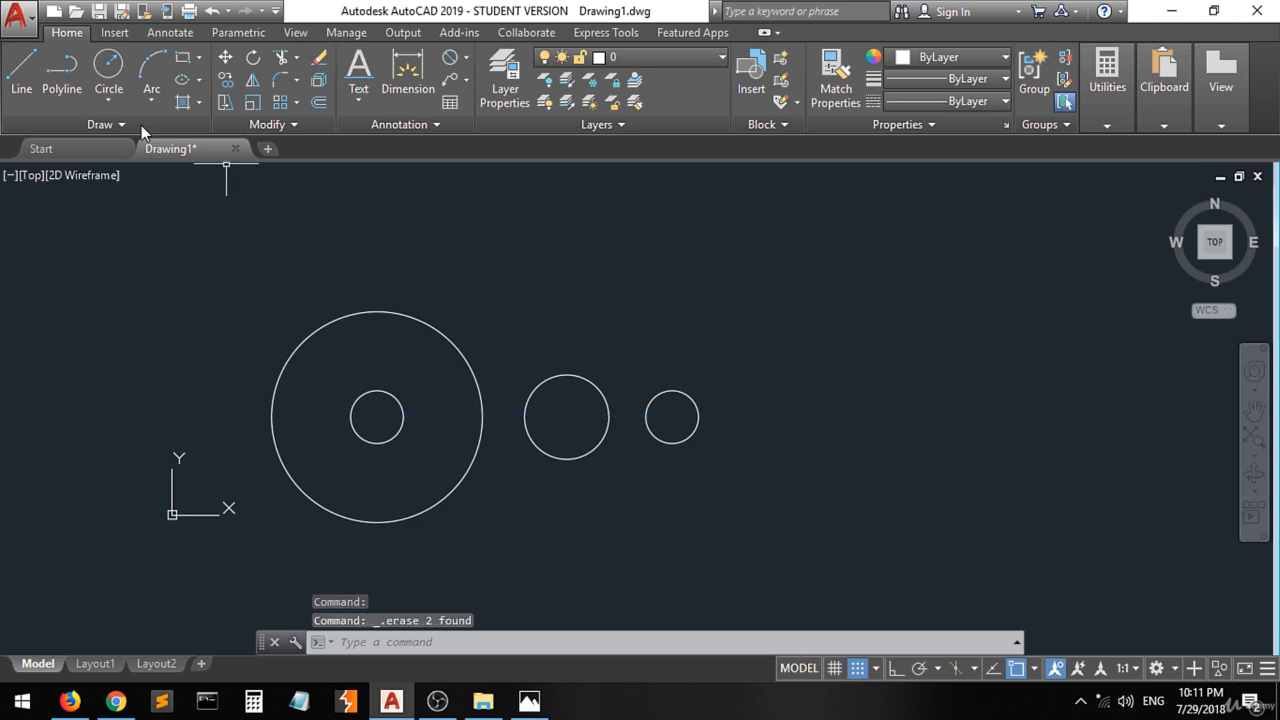
# Draw a circle of radius 25 concentric with the 25-diameter circle at the far end of the part.
pyautogui.click(108, 68)
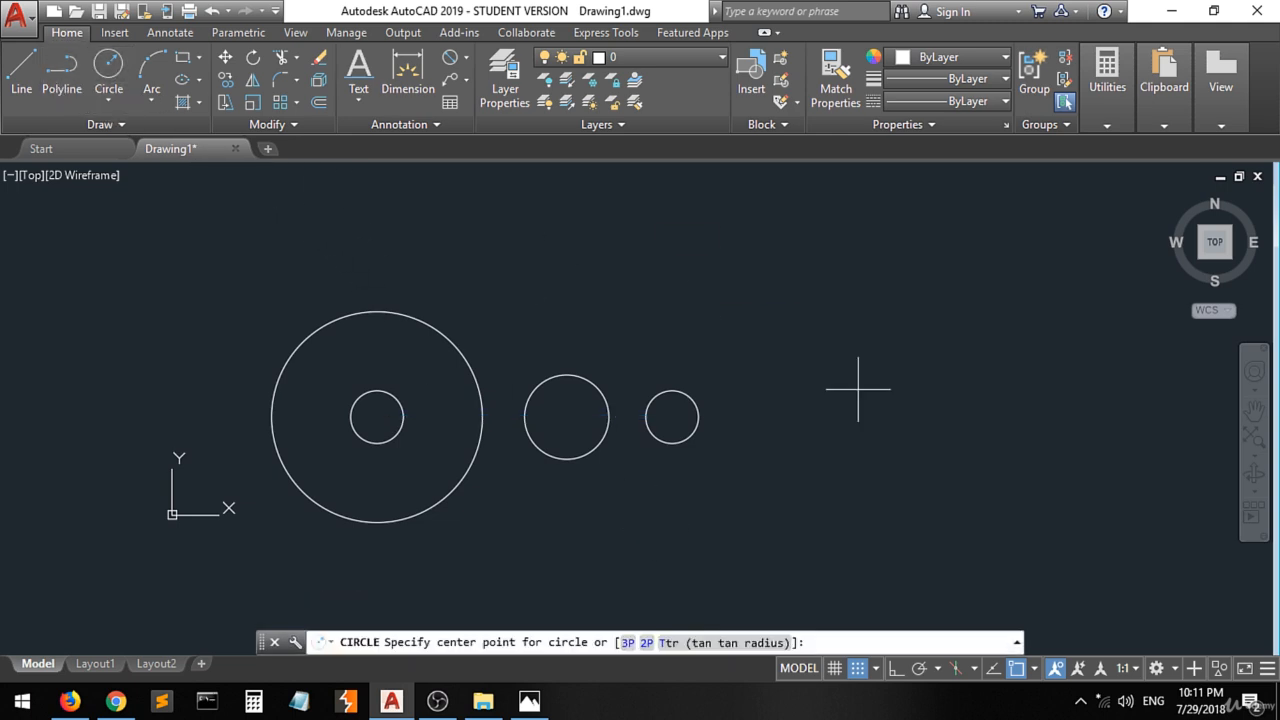
pyautogui.click(672, 416)
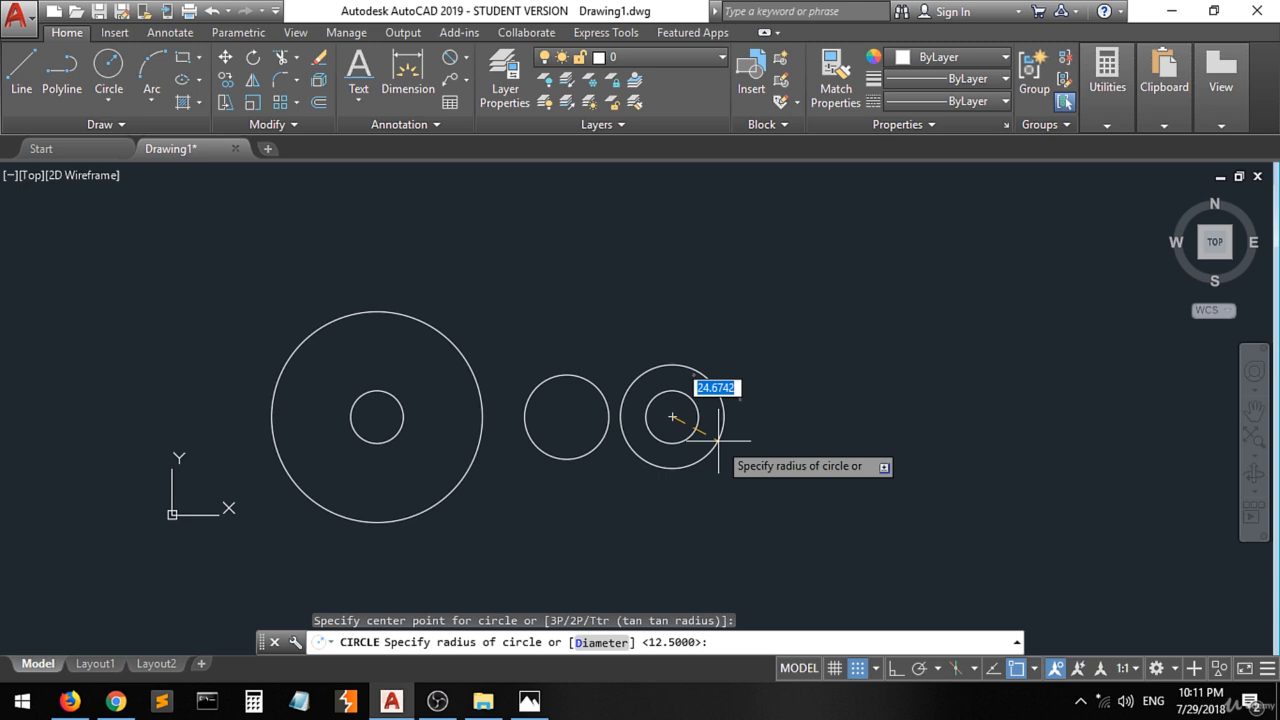
pyautogui.write('r')
pyautogui.press('Return')
pyautogui.press('BackSpace')
pyautogui.write('25')
pyautogui.press('Return')
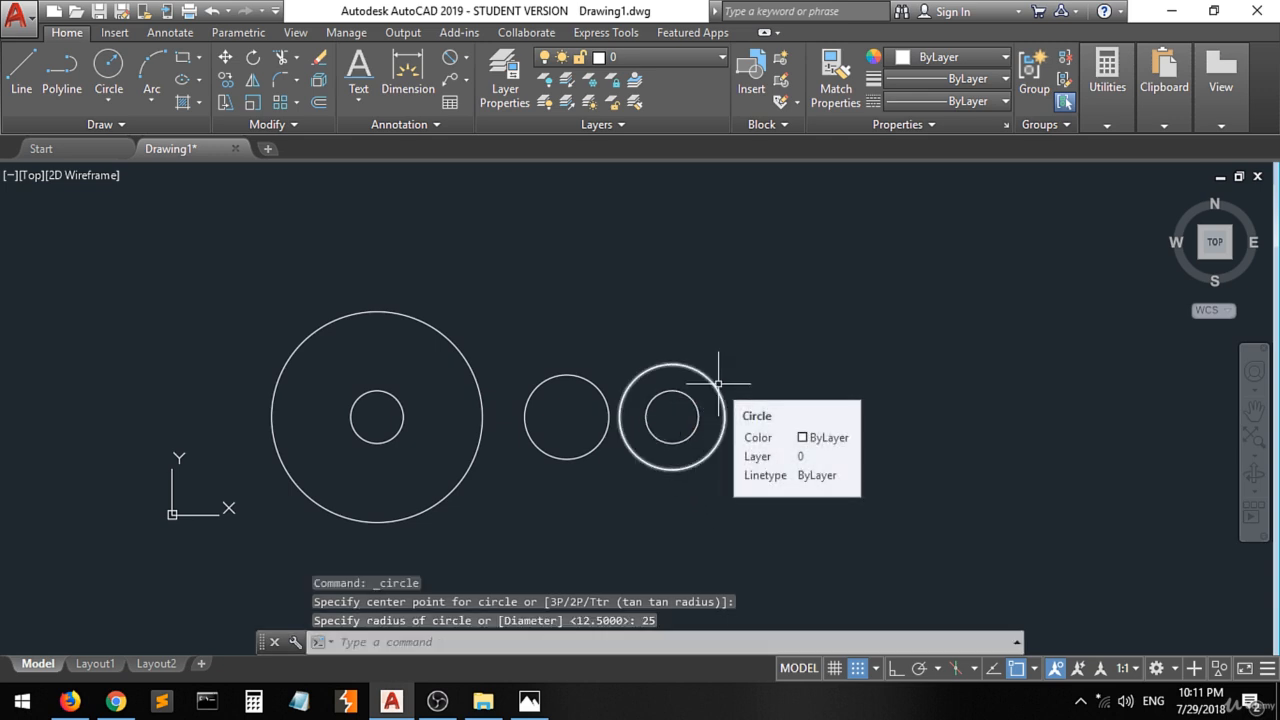
# Switch to Photos, sketch the missing part of the Ø110 circle on the reference image, and return to AutoCAD.
pyautogui.click(529, 700)
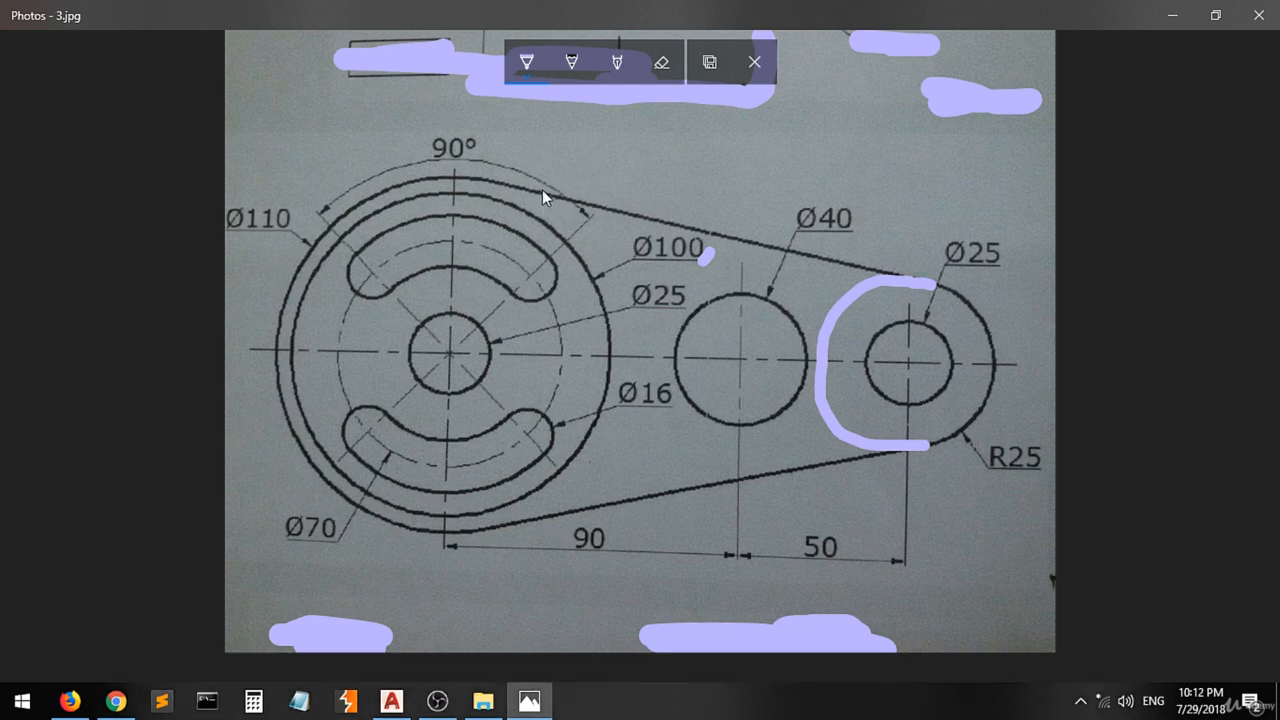
pyautogui.moveTo(517, 187); pyautogui.dragTo(555, 200)
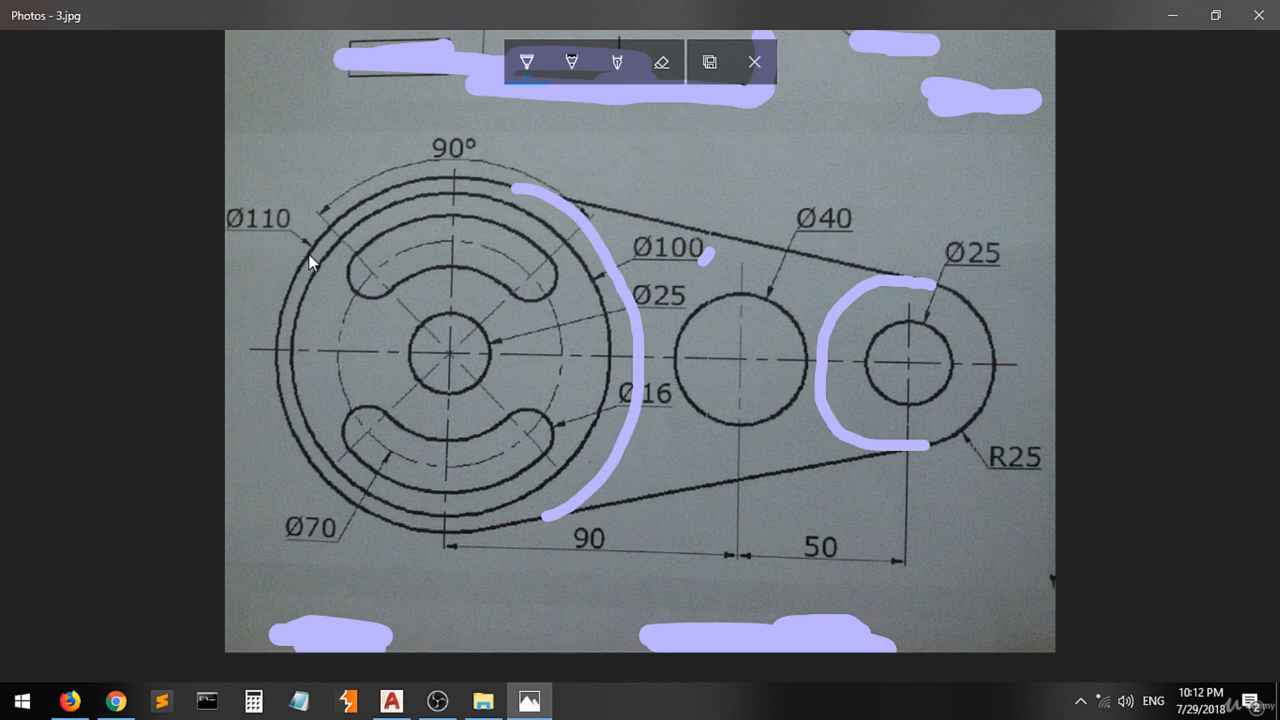
pyautogui.moveTo(310, 254); pyautogui.dragTo(300, 248)
pyautogui.click(391, 701)
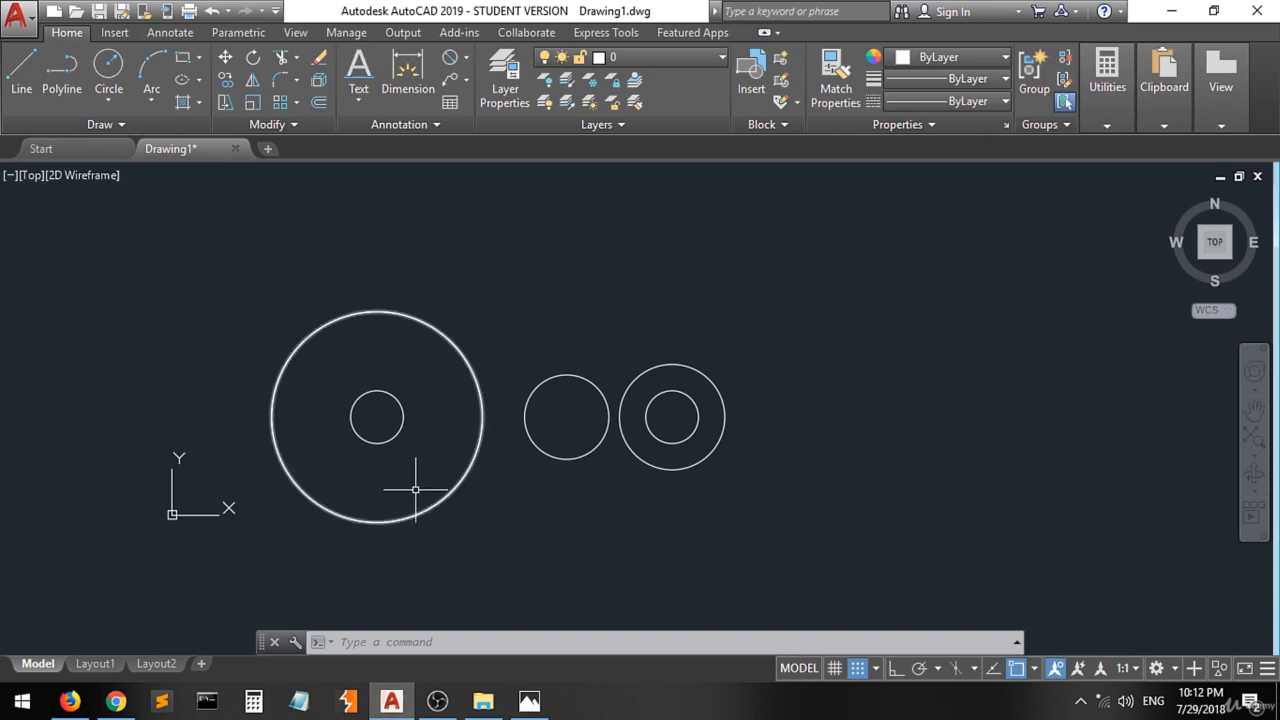
# Draw a circle of diameter 110 concentric with the largest circle.
pyautogui.click(108, 72)
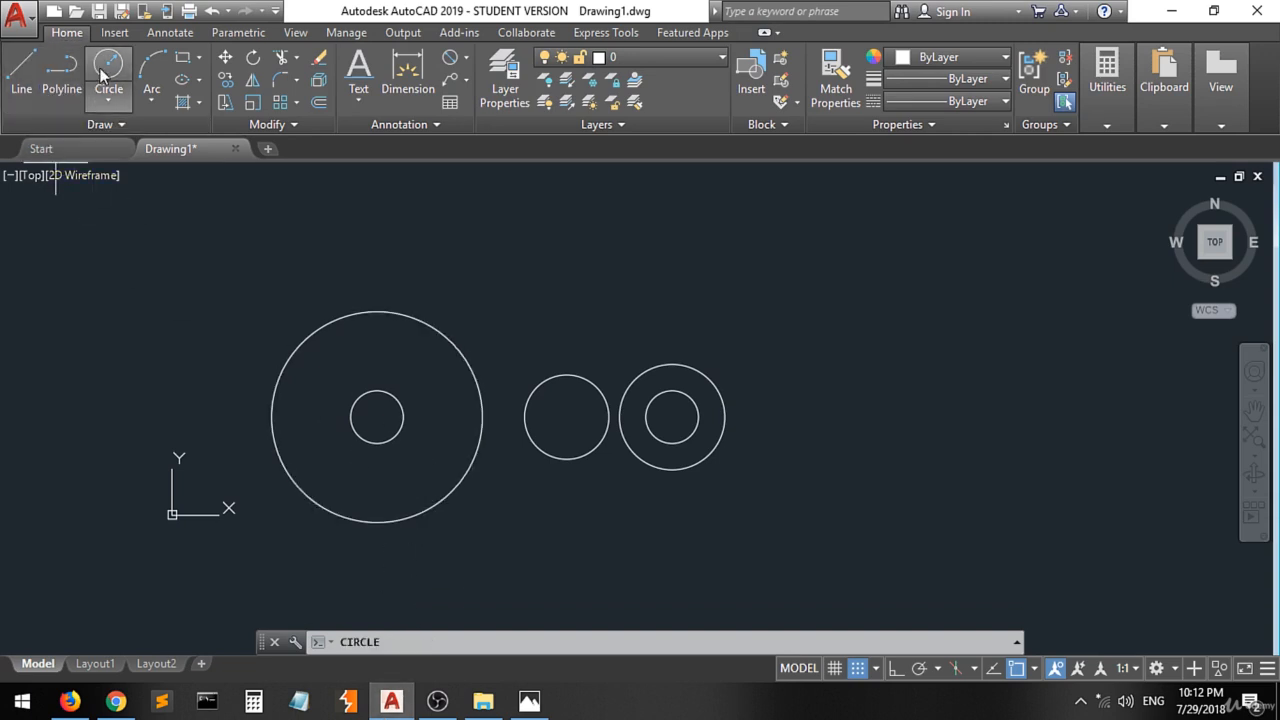
pyautogui.click(377, 416)
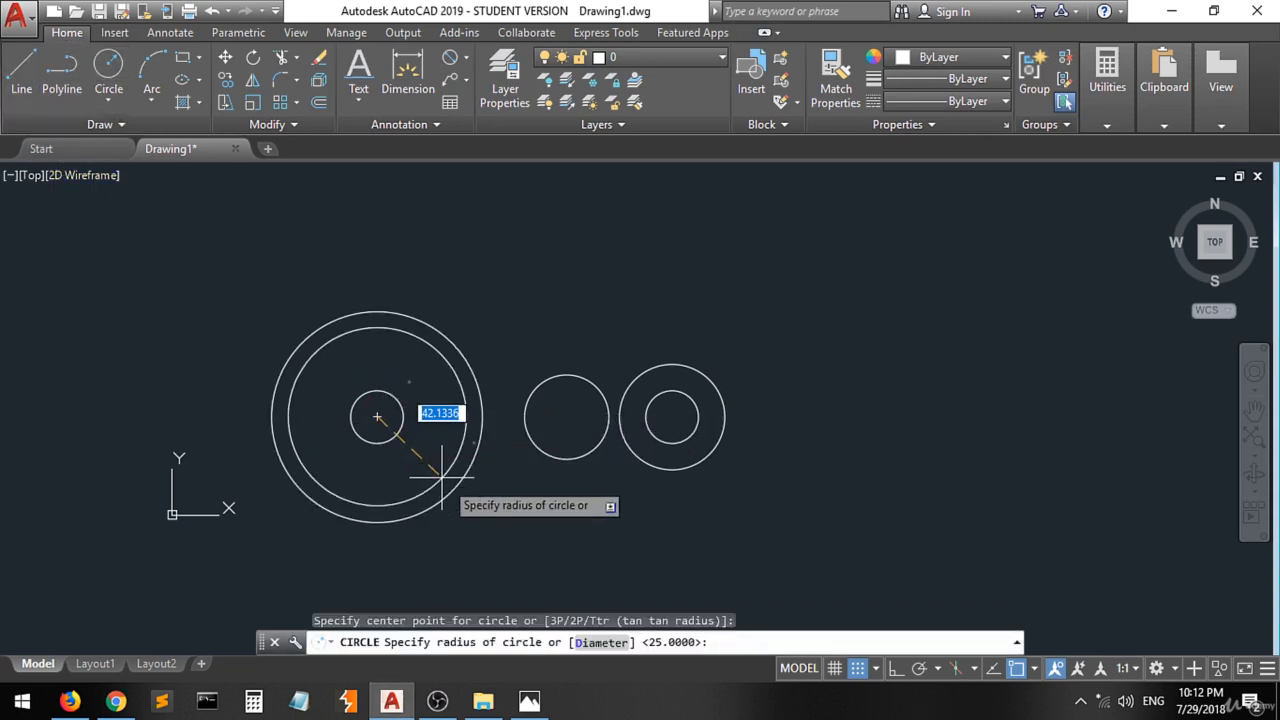
pyautogui.write('d')
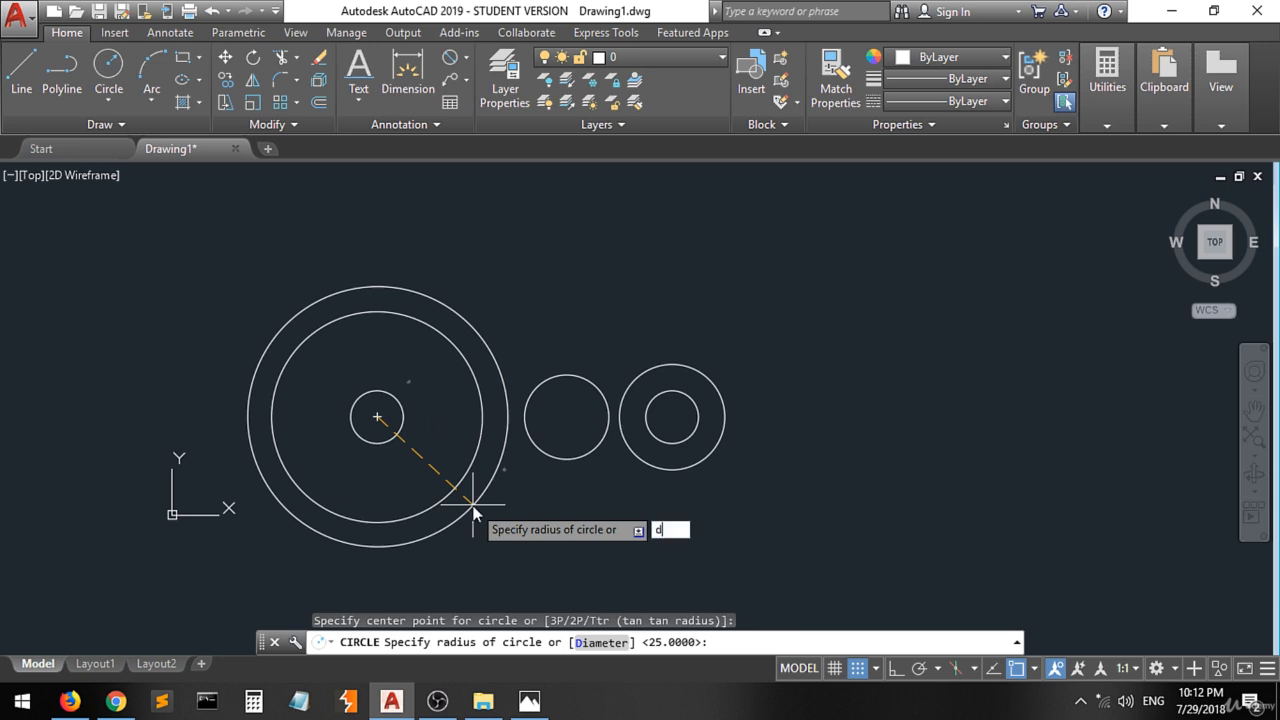
pyautogui.press('Return')
pyautogui.write('110')
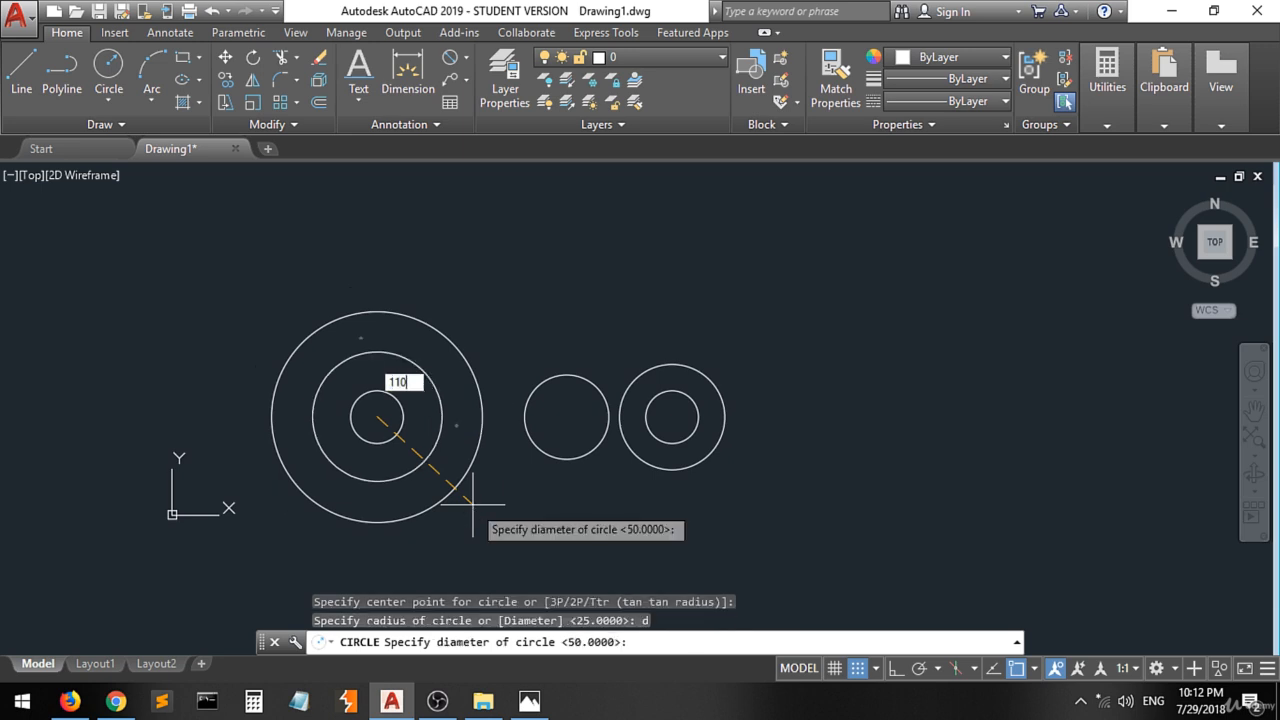
pyautogui.press('Return')
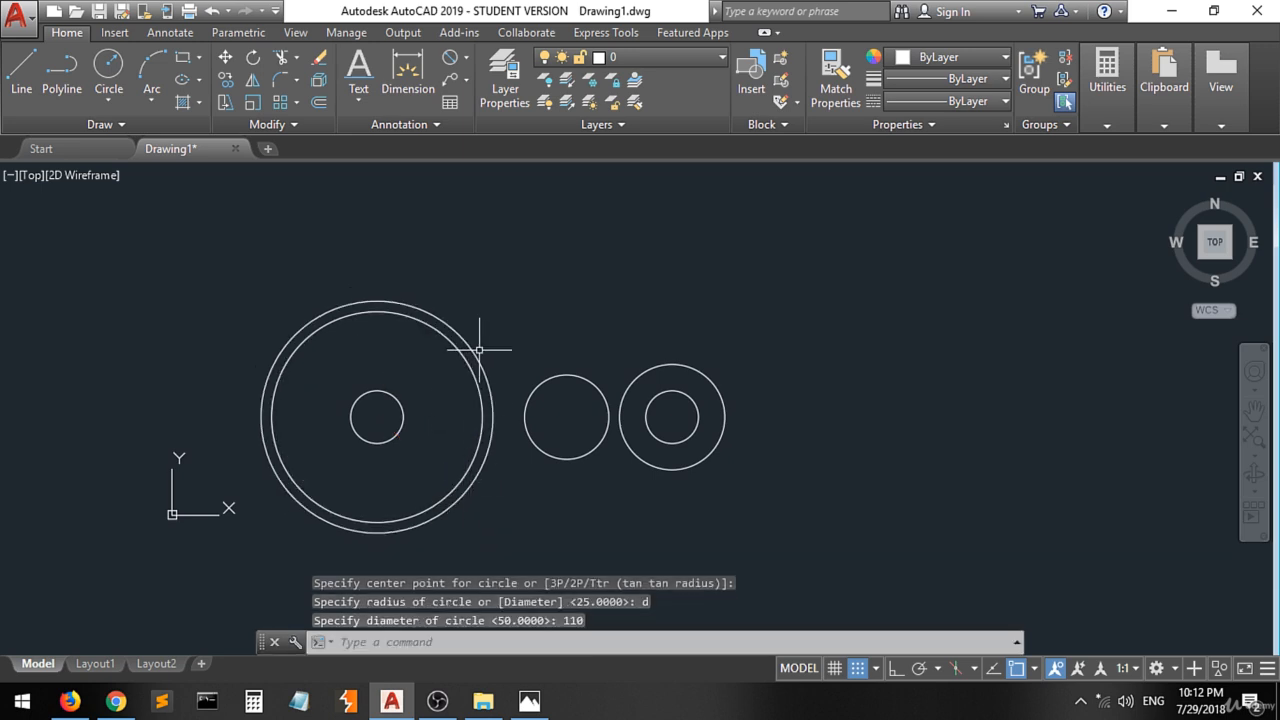
pyautogui.click(19, 70)
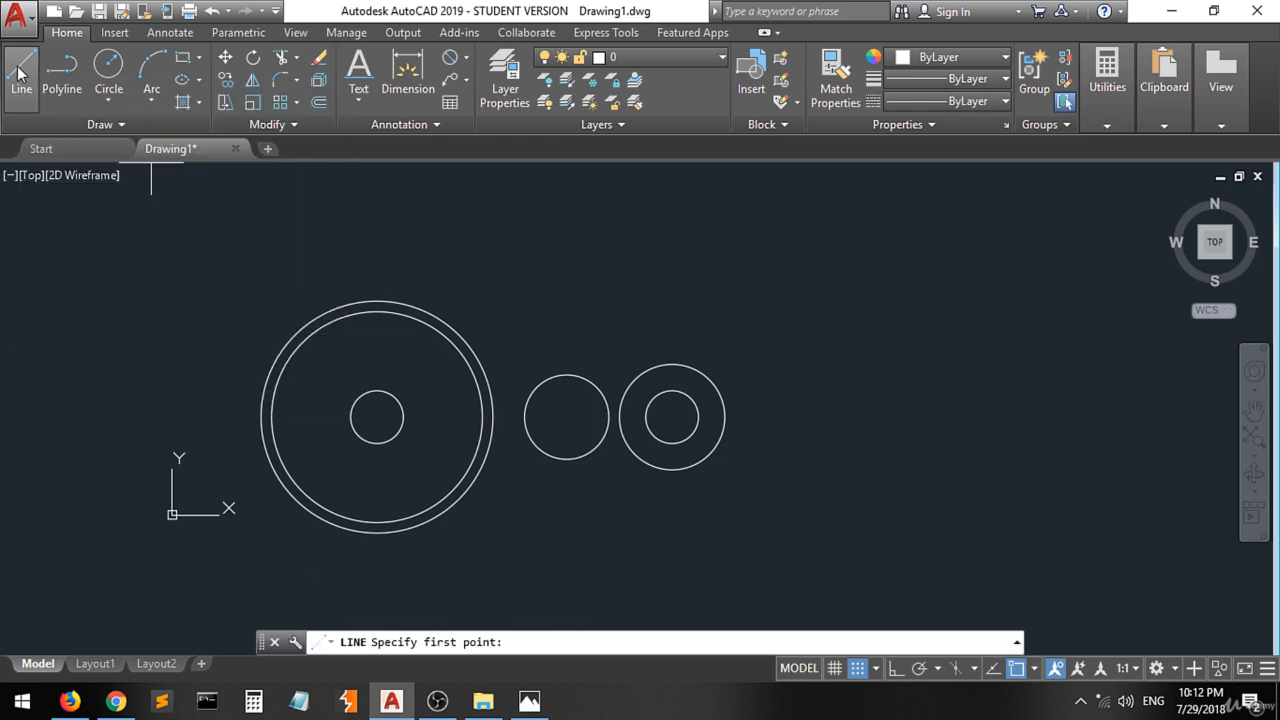
pyautogui.click(377, 300)
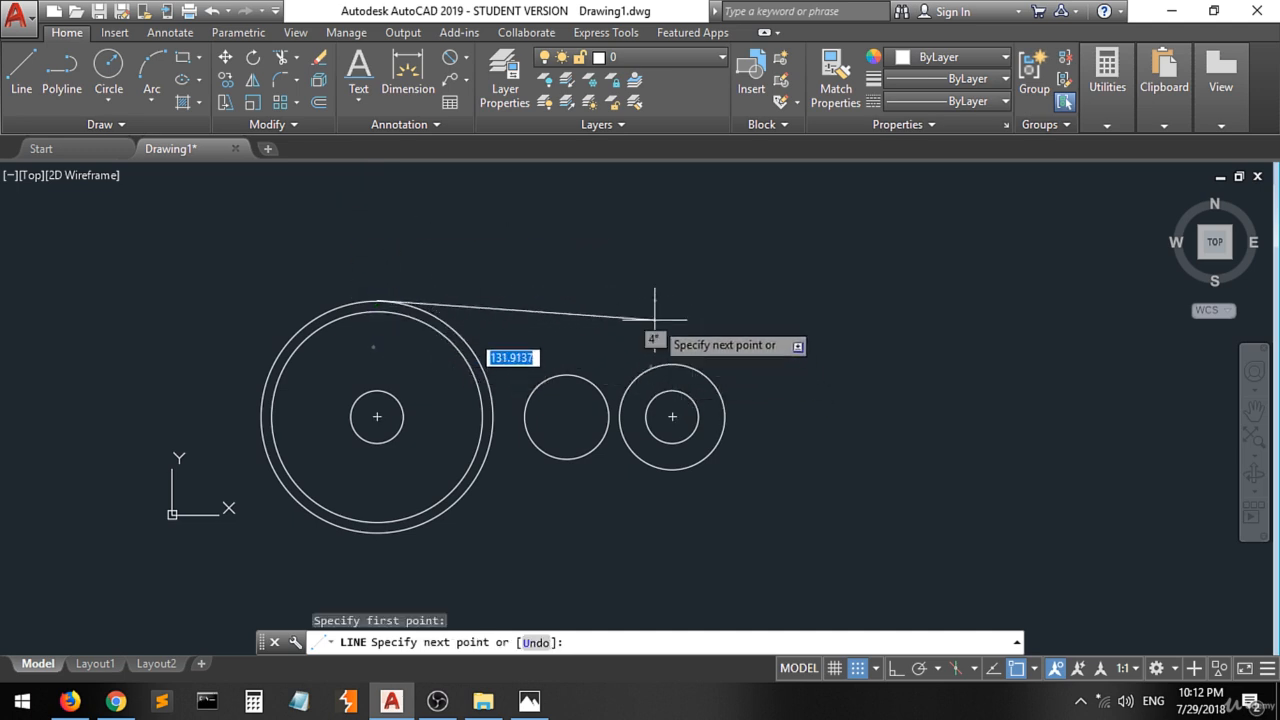
pyautogui.press('Escape')
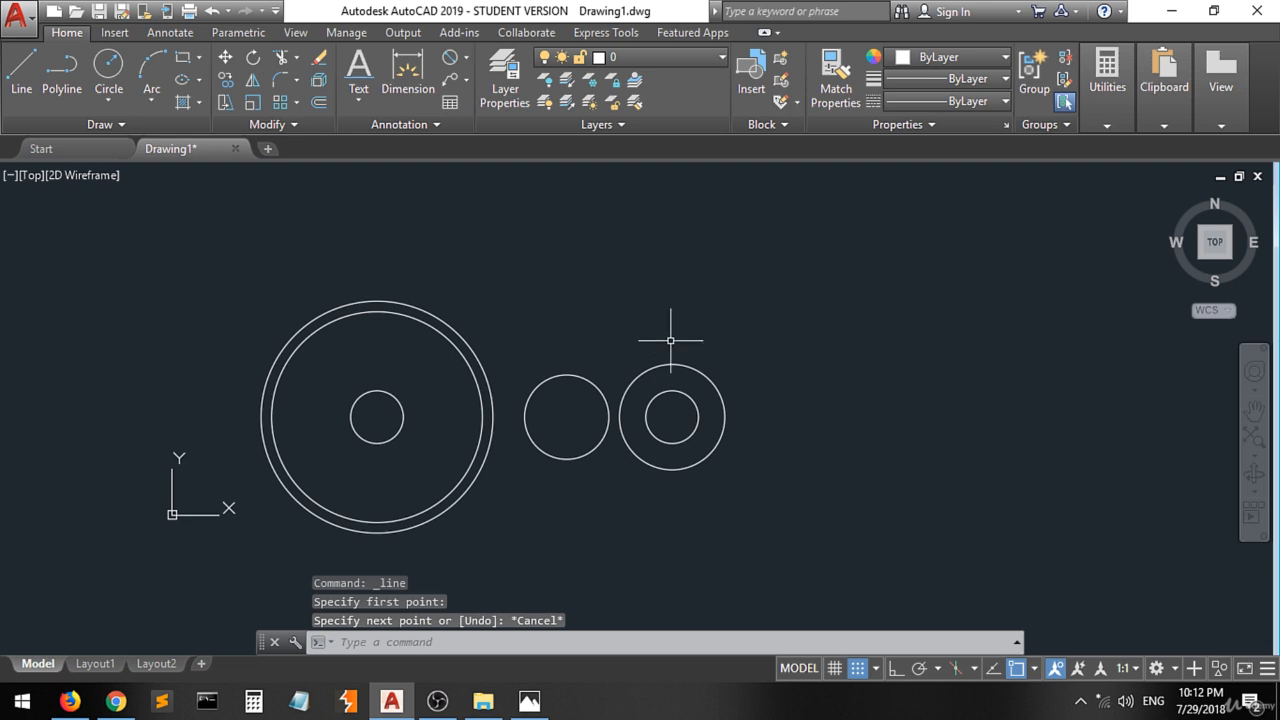
# Set the running object snaps for a tangent line by enabling Tangent and disabling Quadrant and Center.
pyautogui.click(1035, 670)
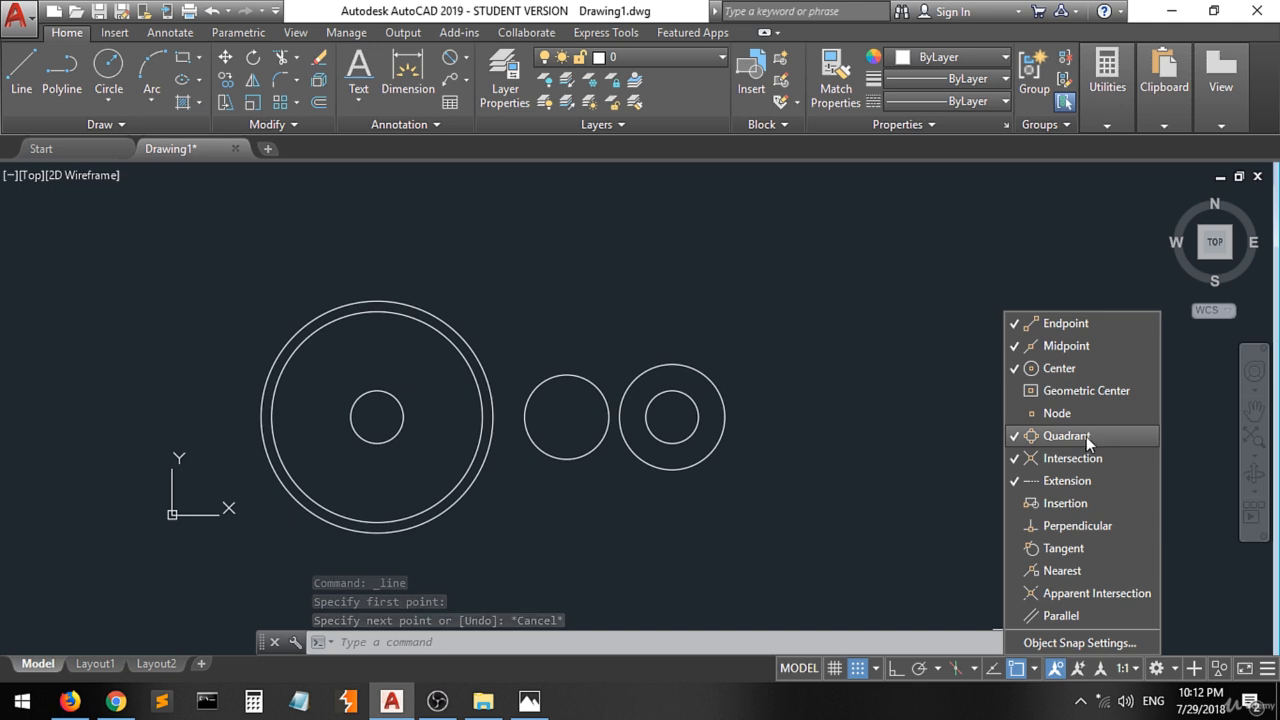
pyautogui.click(1087, 550)
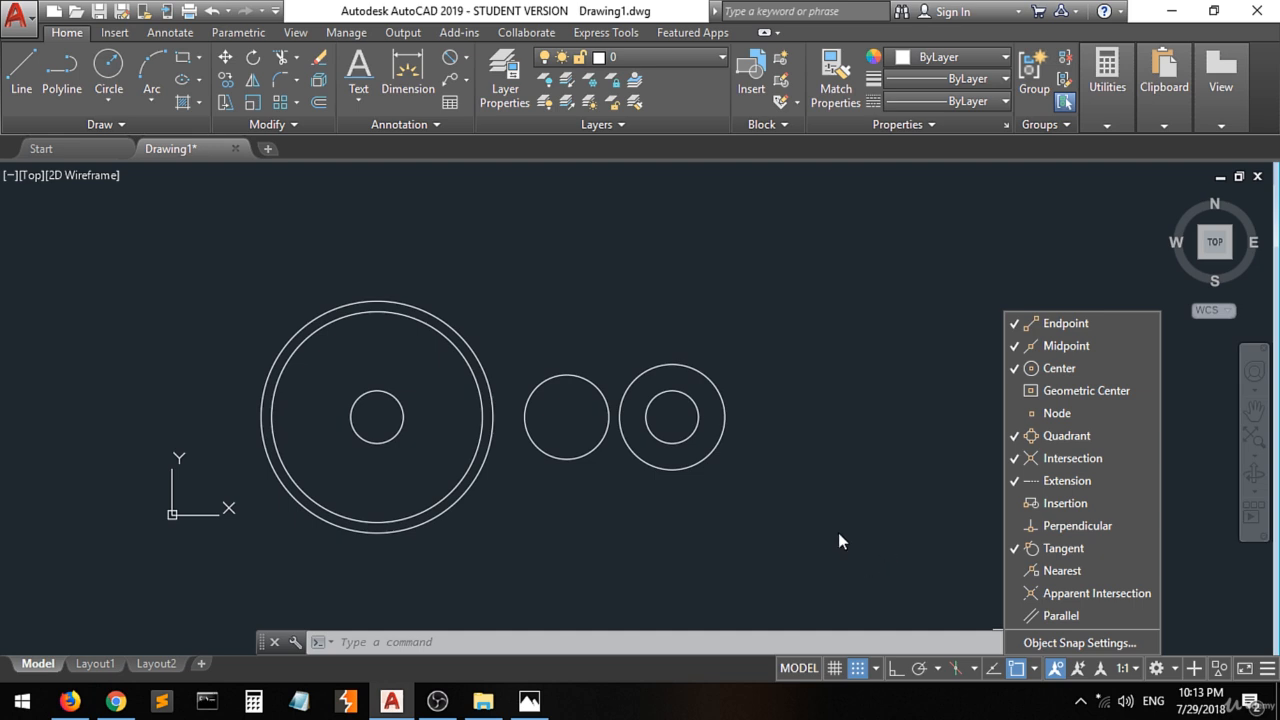
pyautogui.click(22, 72)
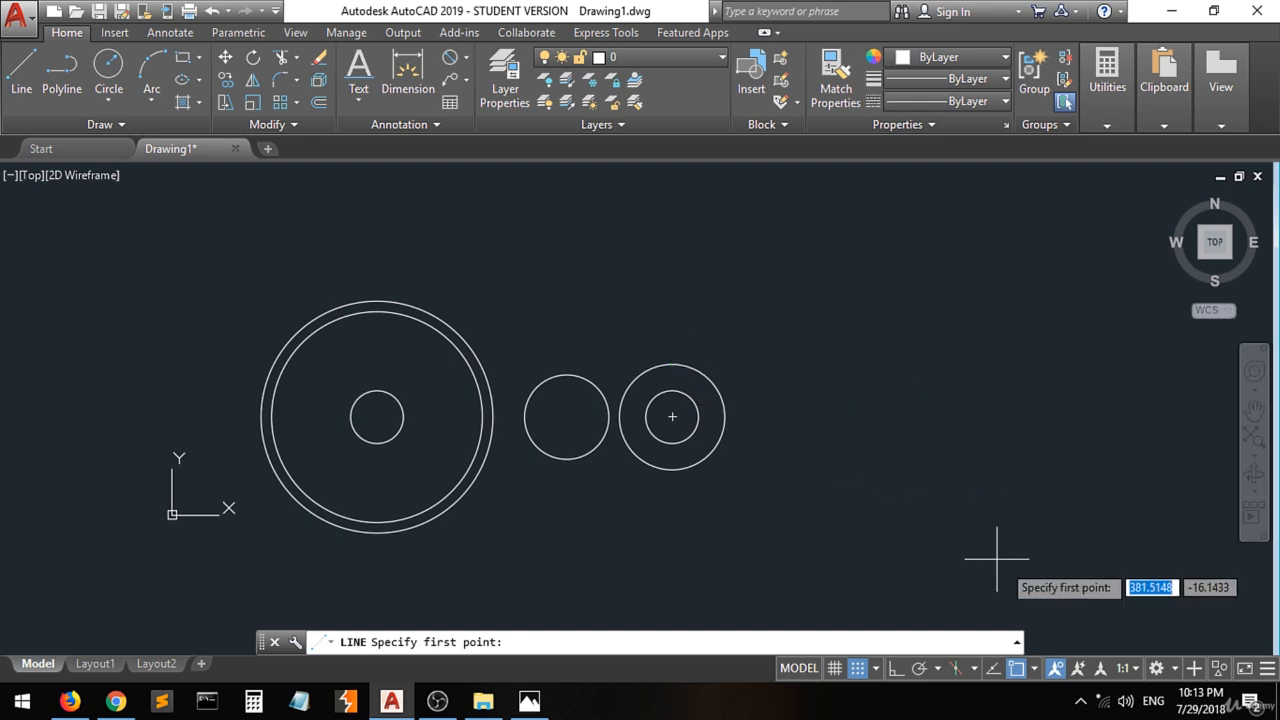
pyautogui.click(1035, 669)
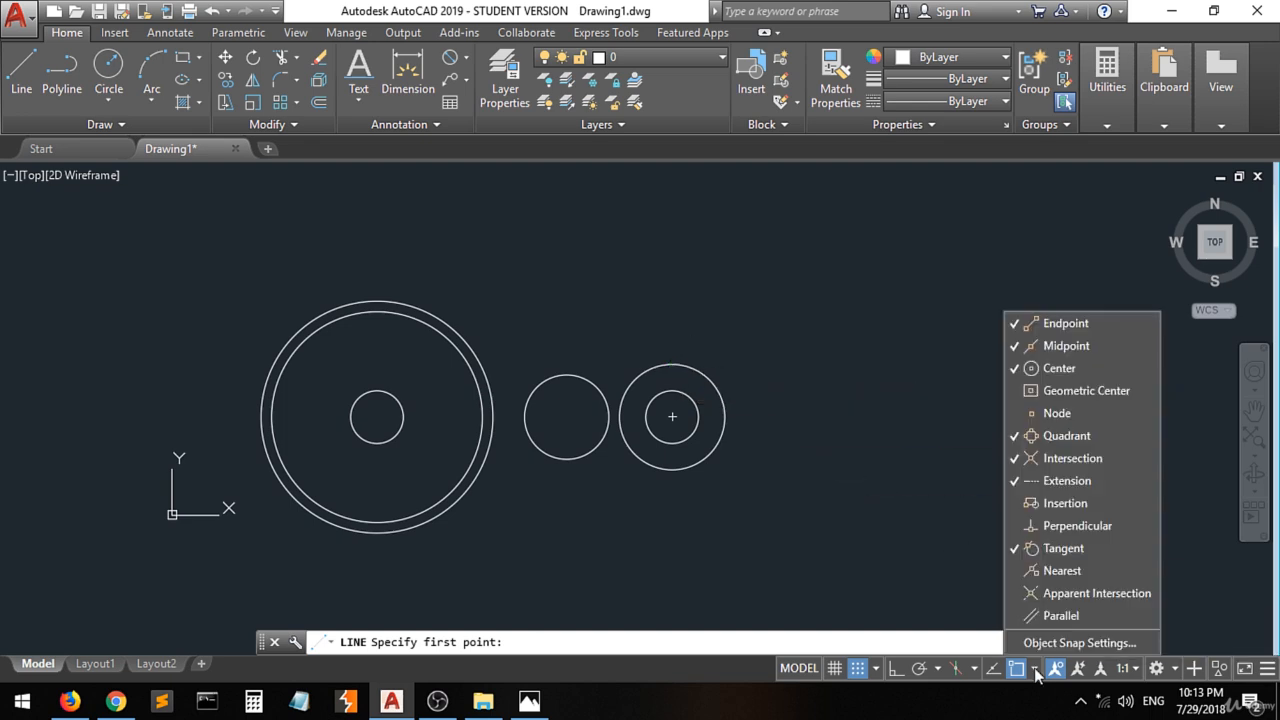
pyautogui.click(1068, 436)
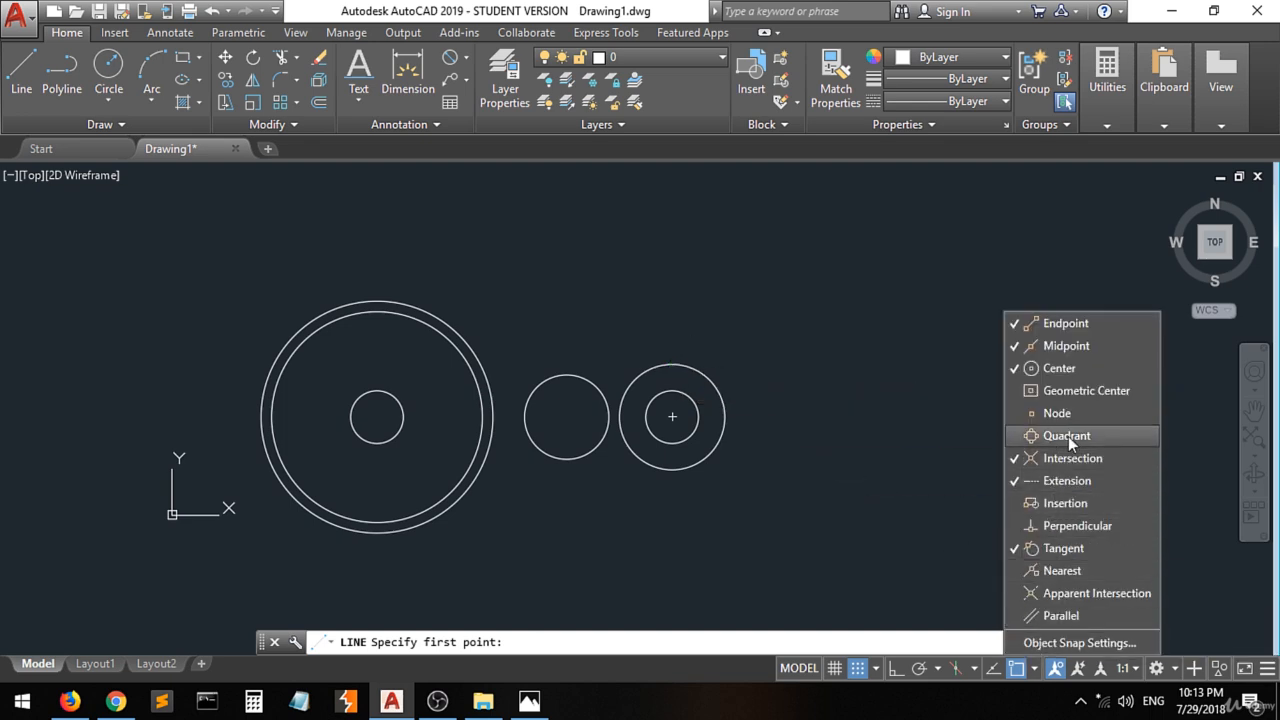
pyautogui.click(907, 451)
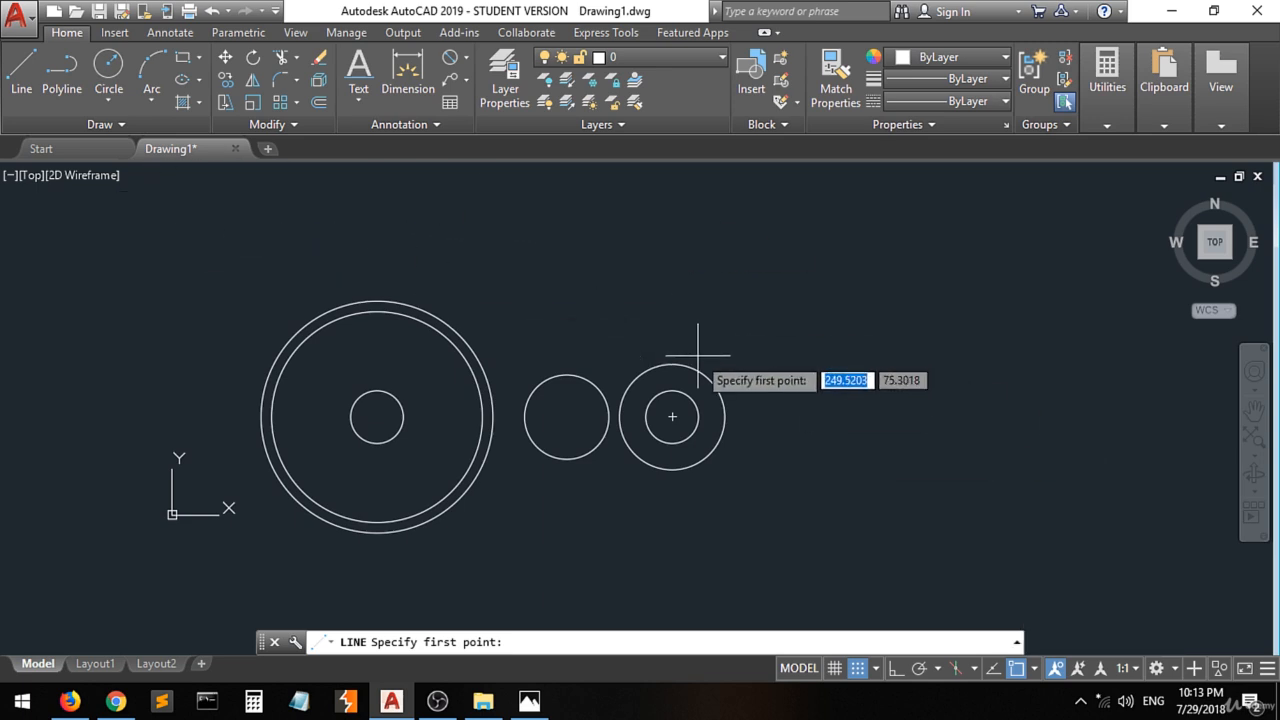
pyautogui.scroll(2, 700, 375)
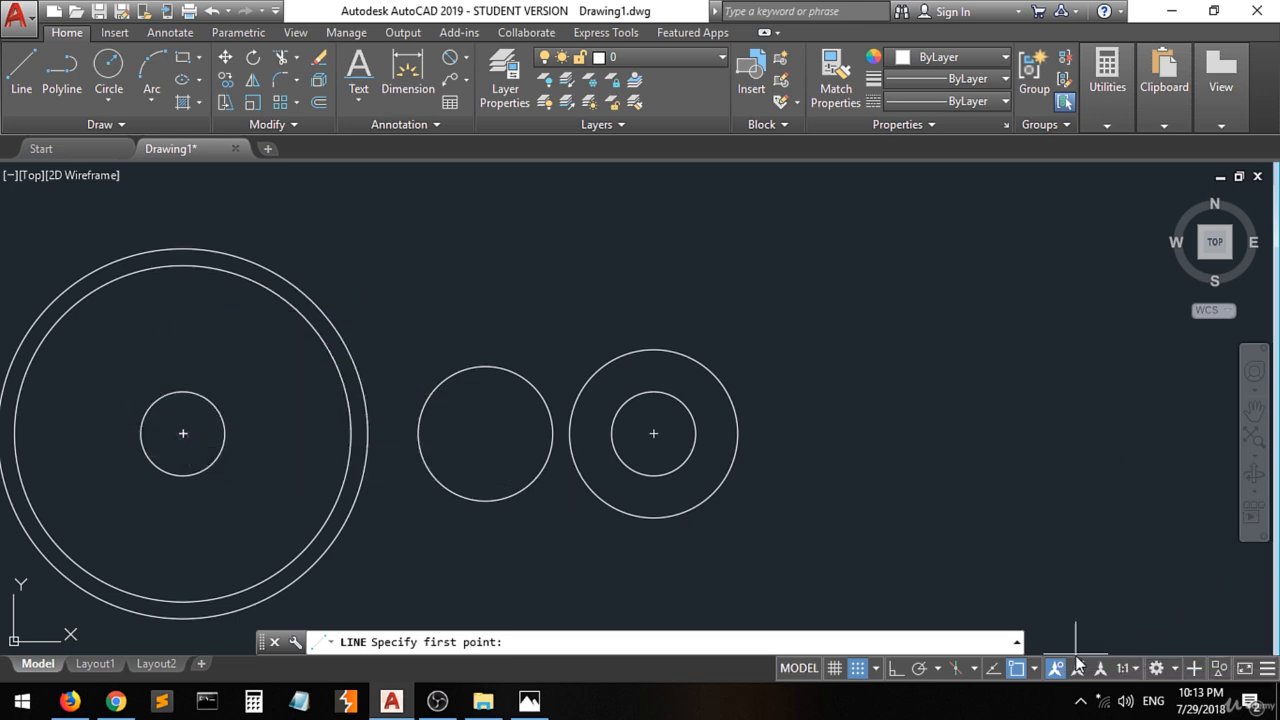
pyautogui.click(1033, 669)
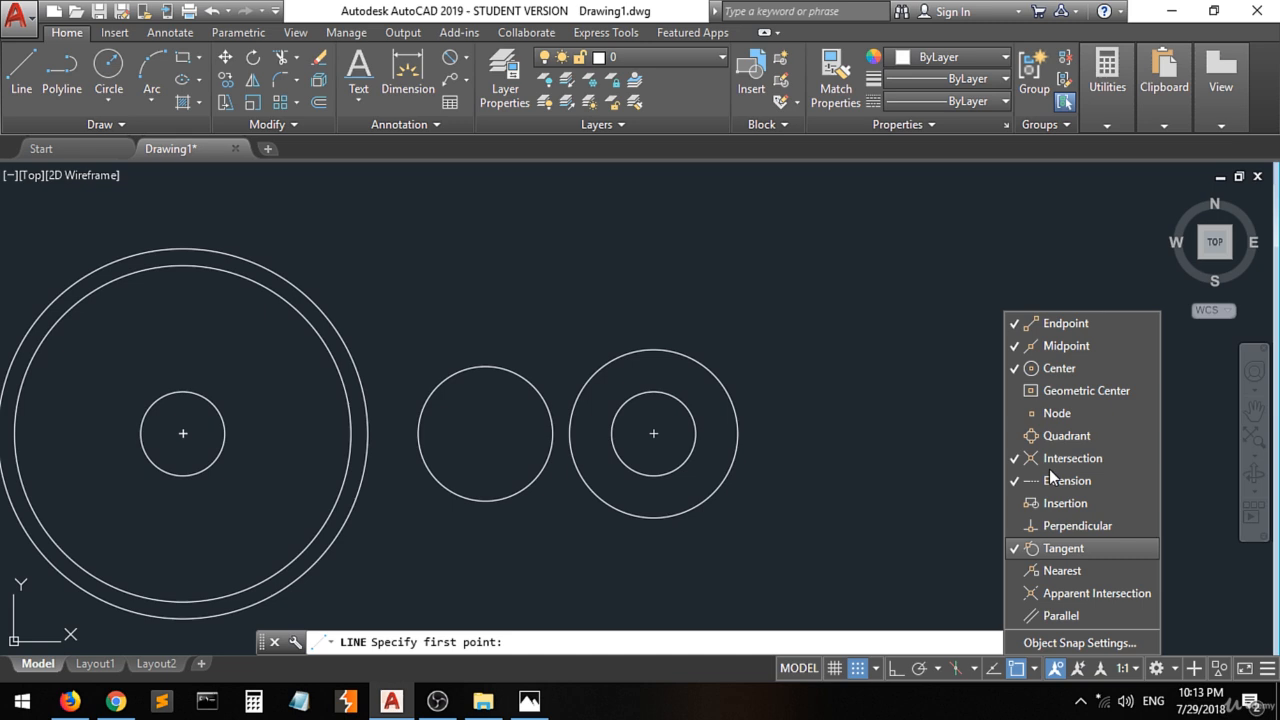
pyautogui.click(1054, 368)
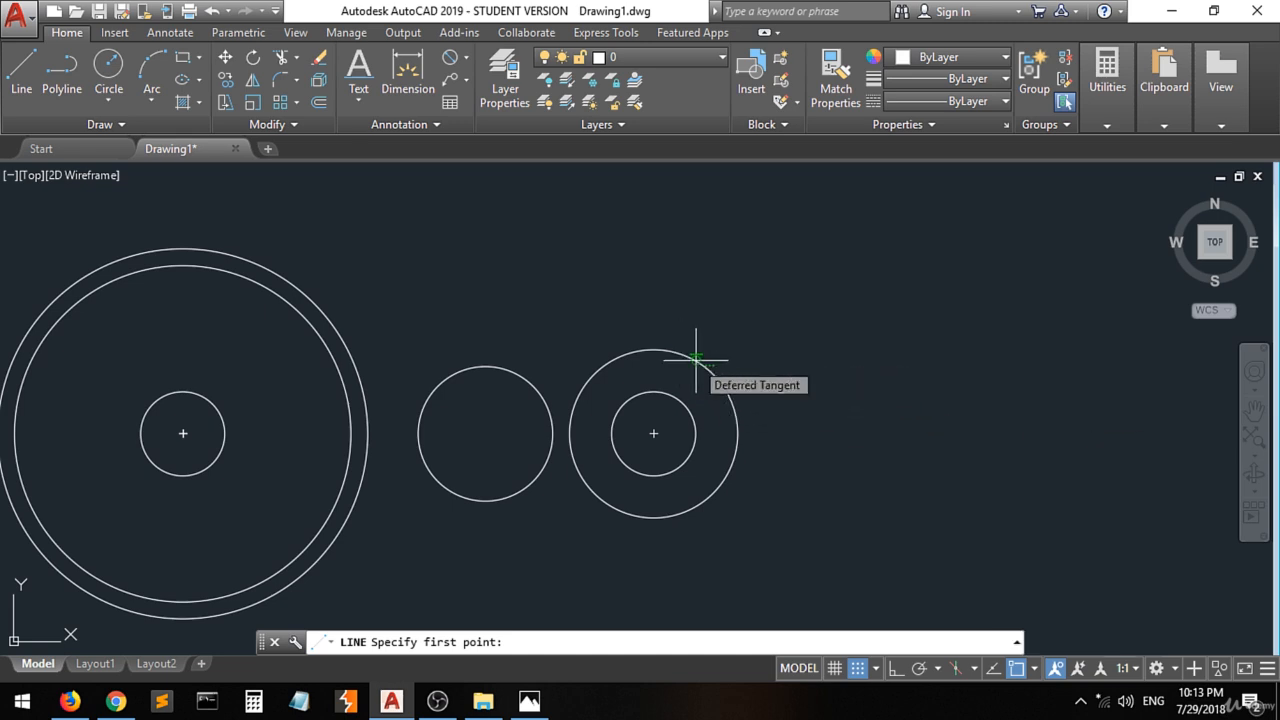
# Draw a line tangent to the upper sides of the radius 25 circle and the 110-diameter circle.
pyautogui.scroll(4, 686, 355)
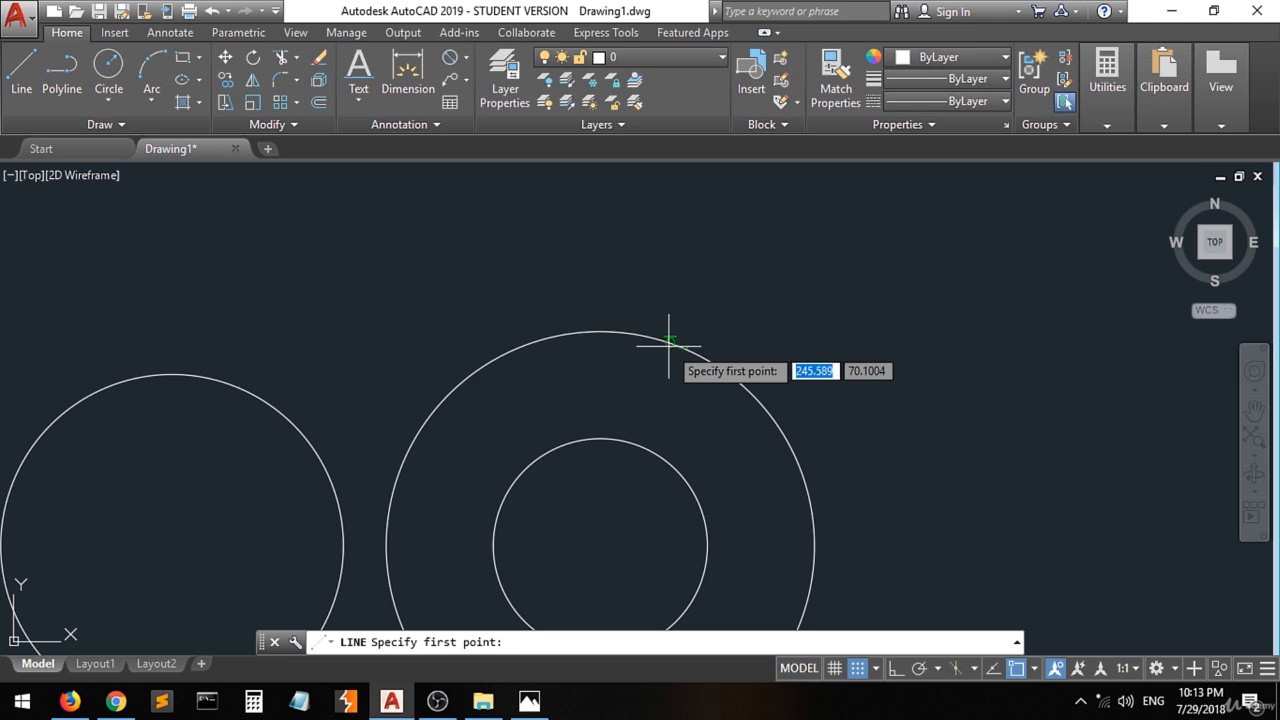
pyautogui.click(665, 352)
pyautogui.scroll(-6, 665, 360)
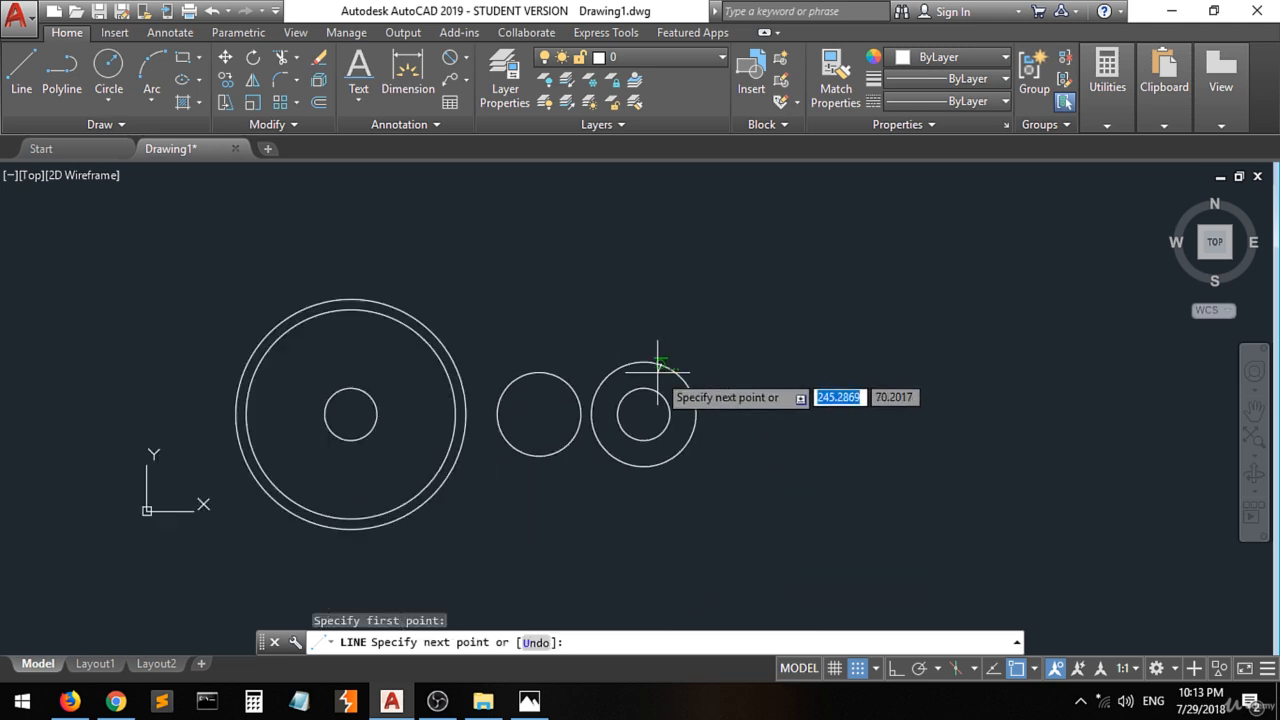
pyautogui.click(352, 297)
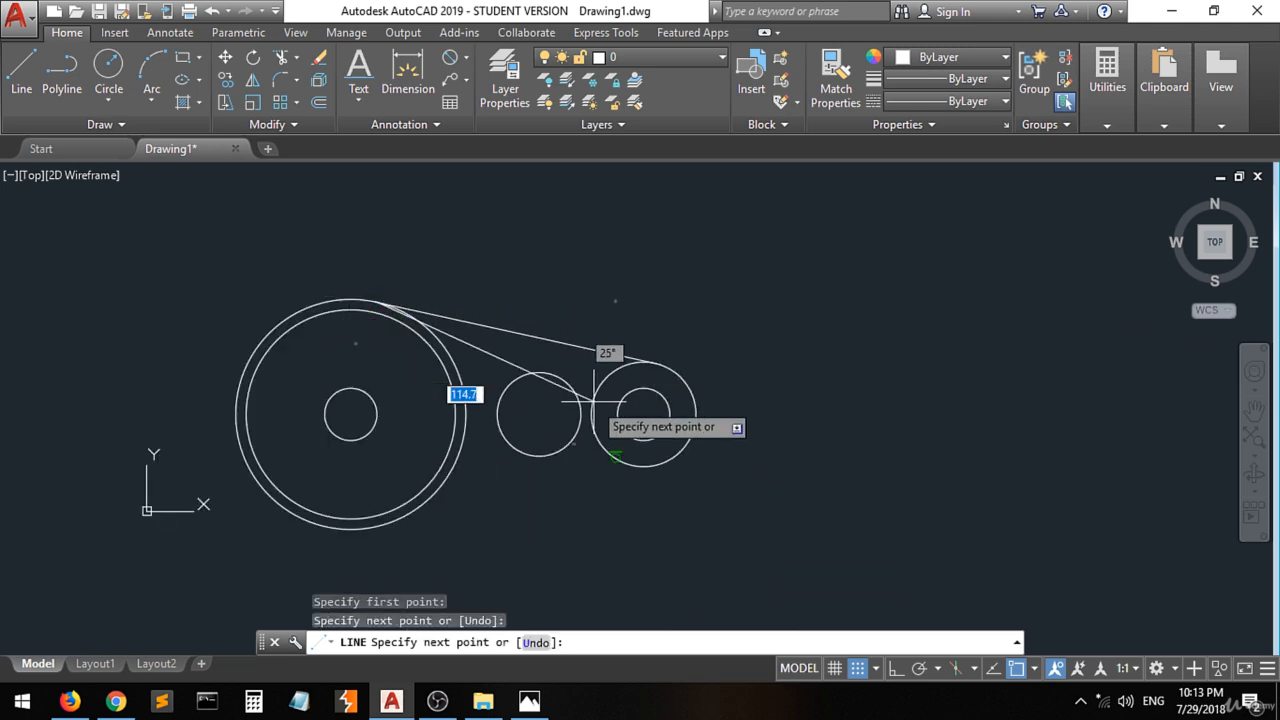
pyautogui.press('Return')
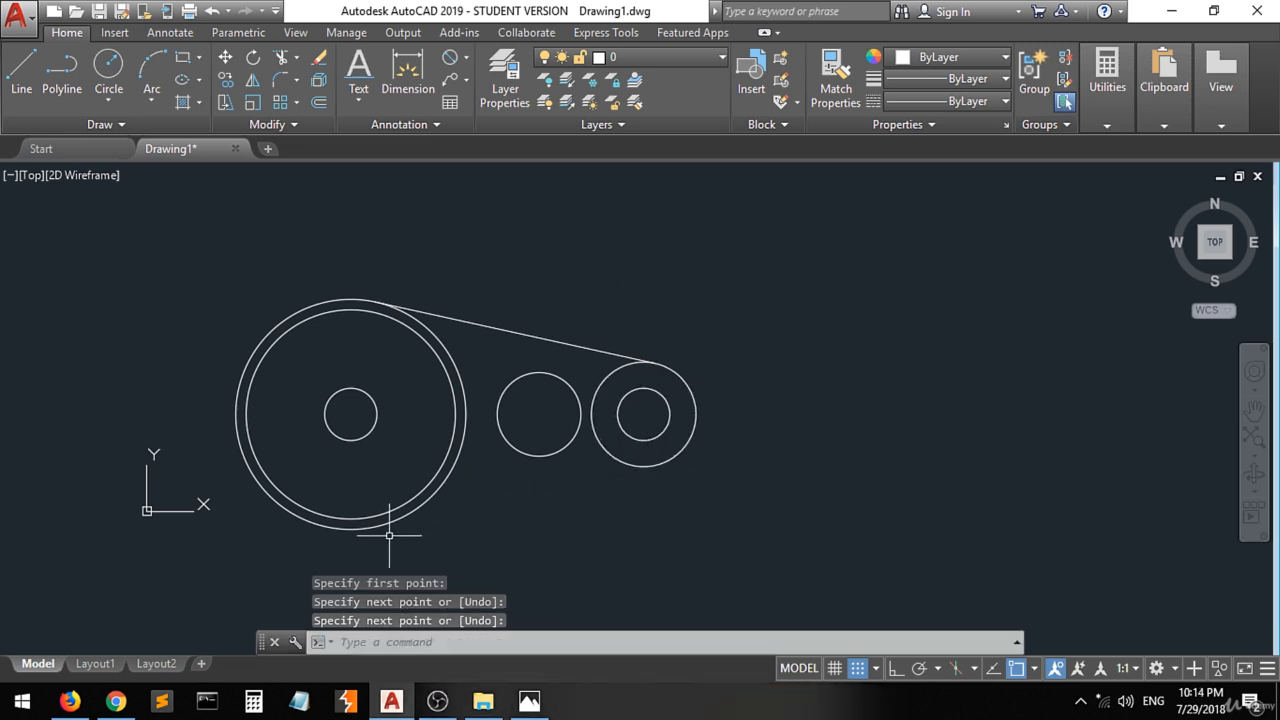
# Draw a second line tangent to the lower sides of the radius 25 circle and the 110-diameter circle.
pyautogui.press('Return')
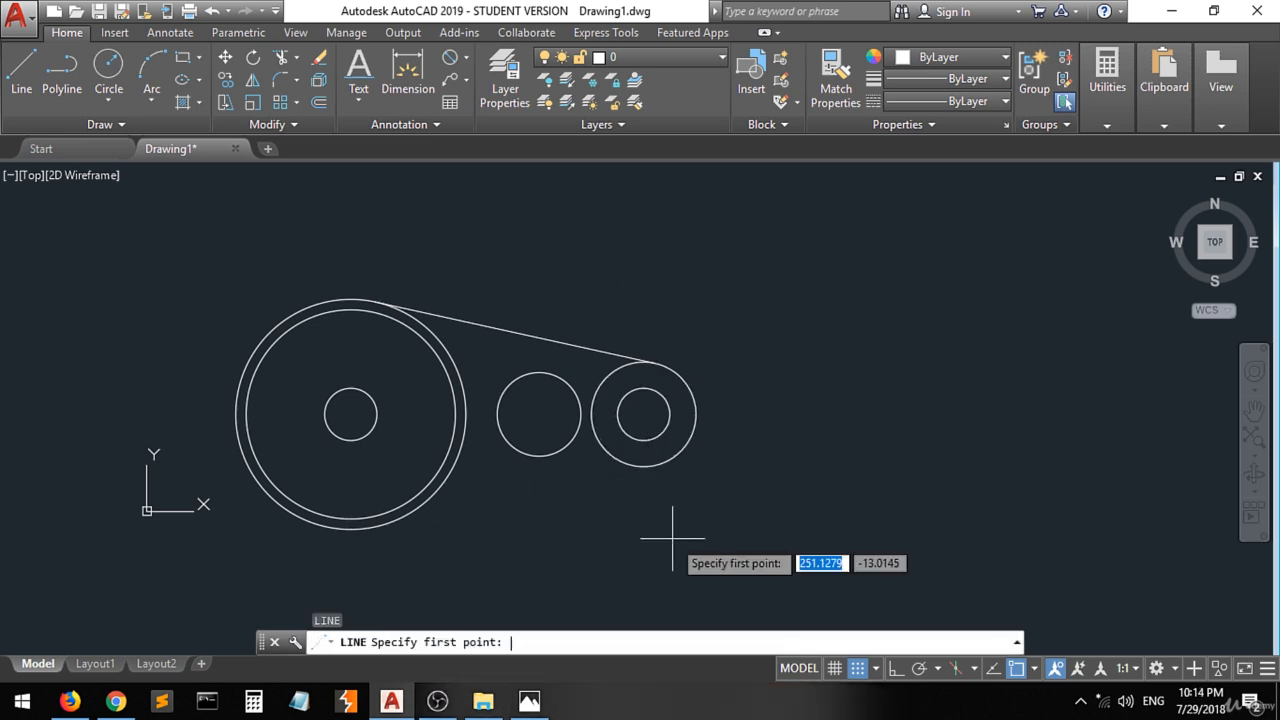
pyautogui.click(657, 464)
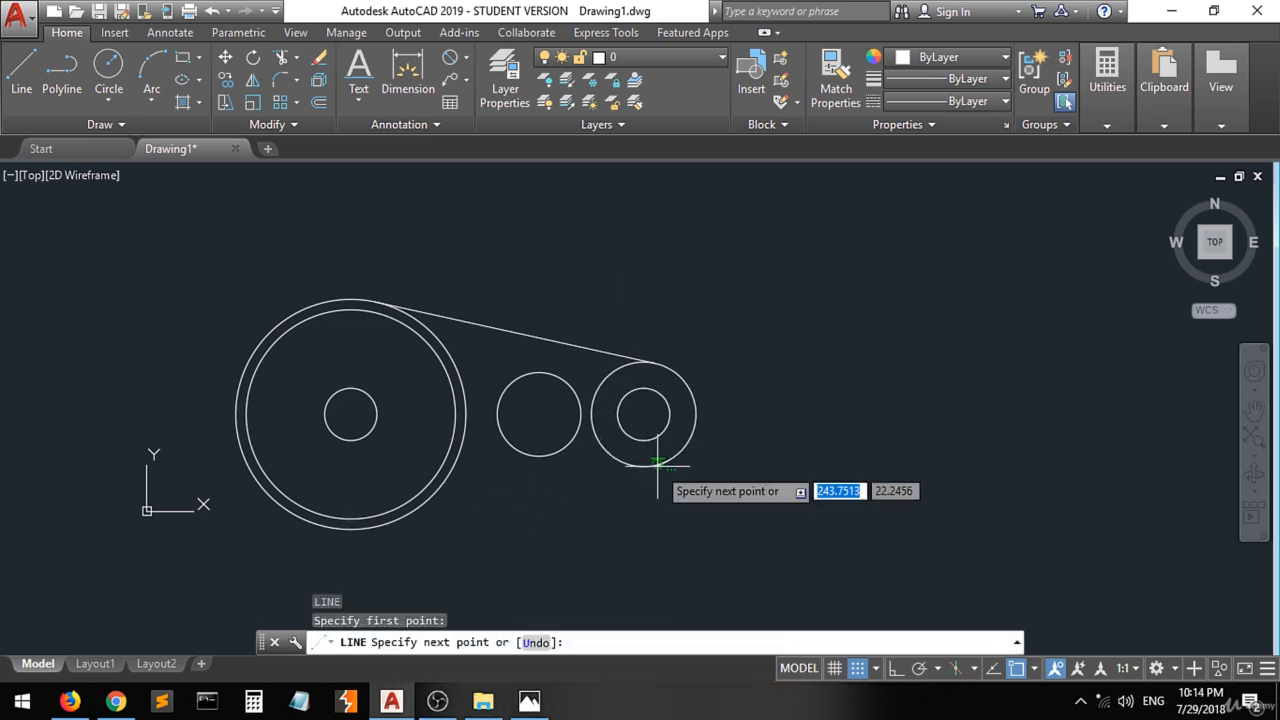
pyautogui.click(352, 527)
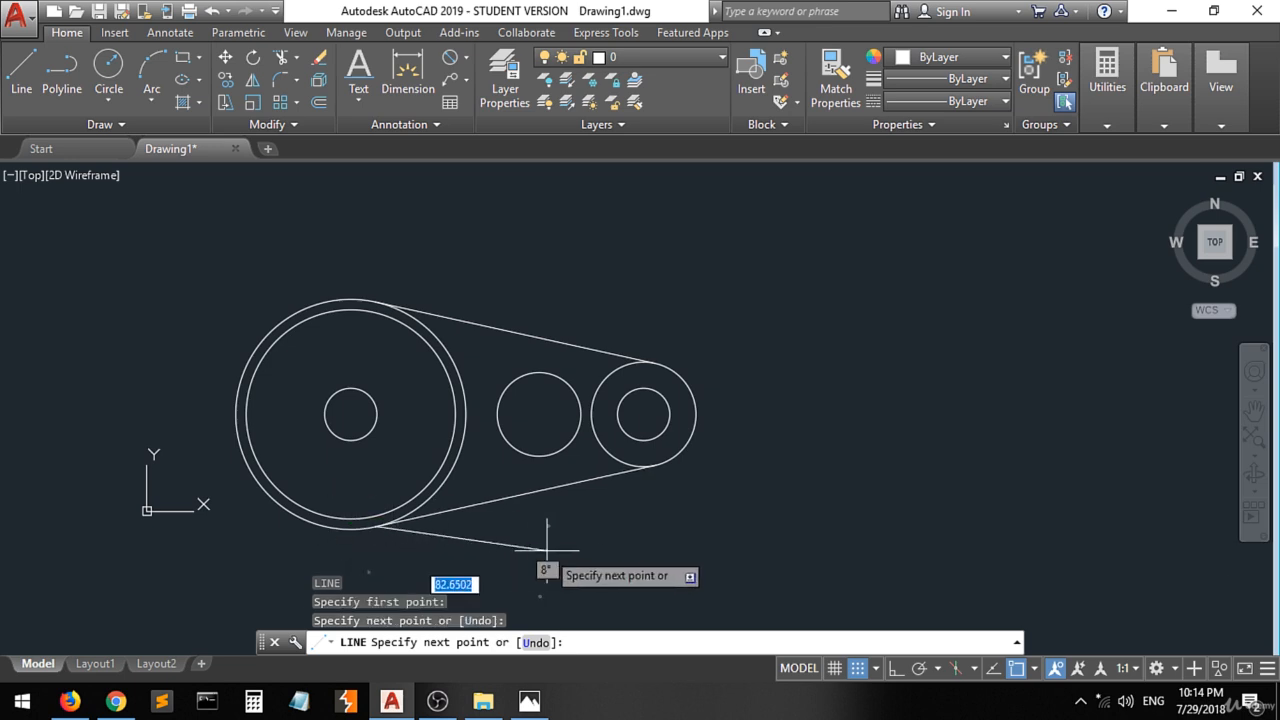
pyautogui.press('Return')
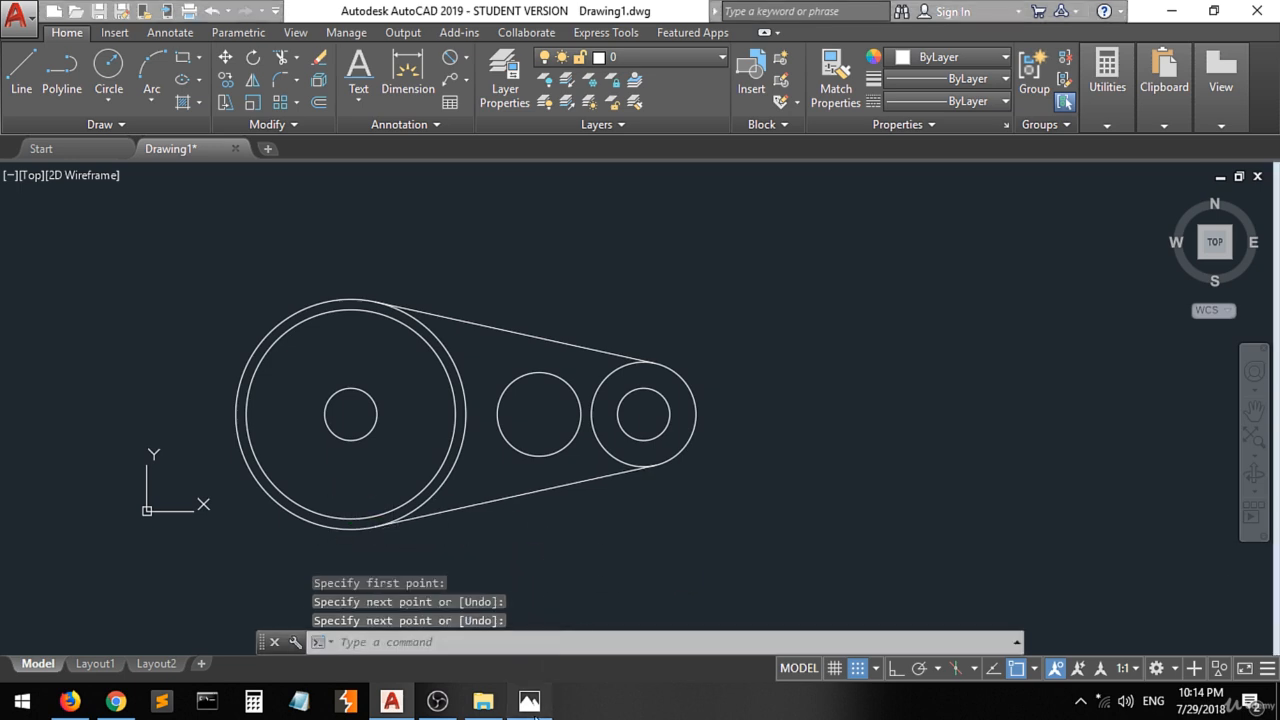
# Switch to Photos, mark the lower and upper tangent lines on the reference image with short strokes, and return to AutoCAD.
pyautogui.click(529, 701)
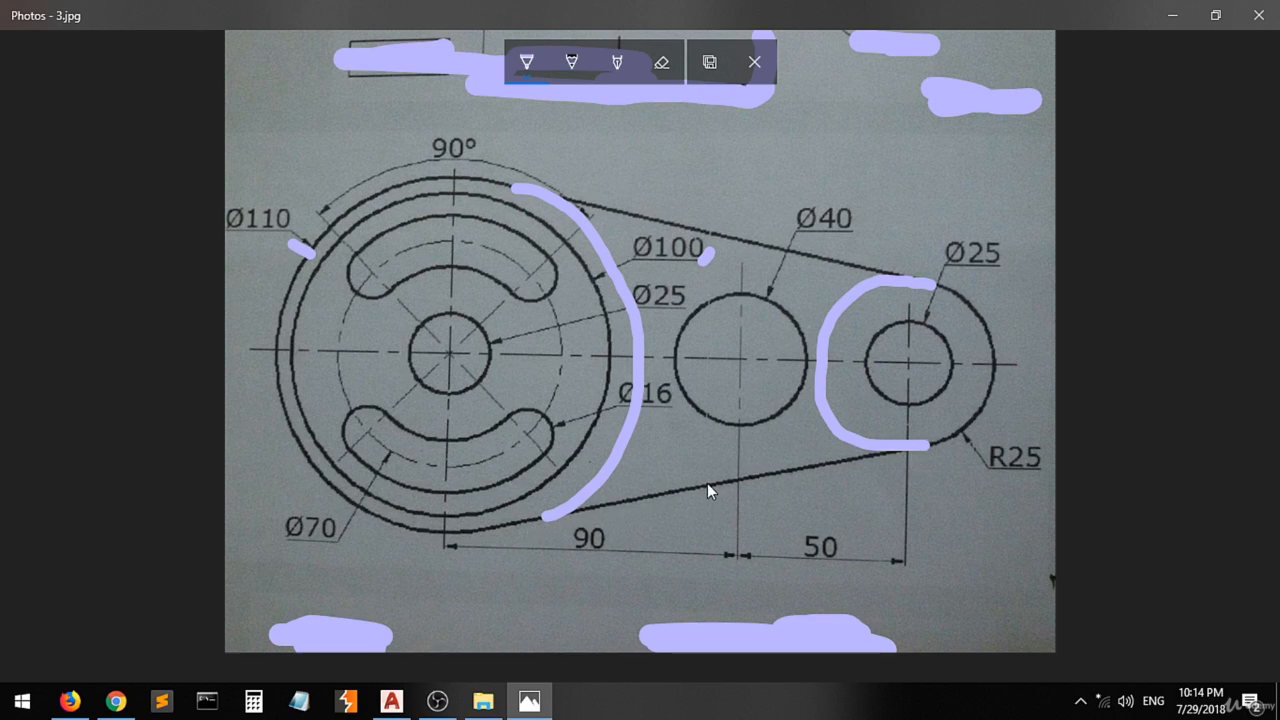
pyautogui.moveTo(709, 475); pyautogui.dragTo(708, 505)
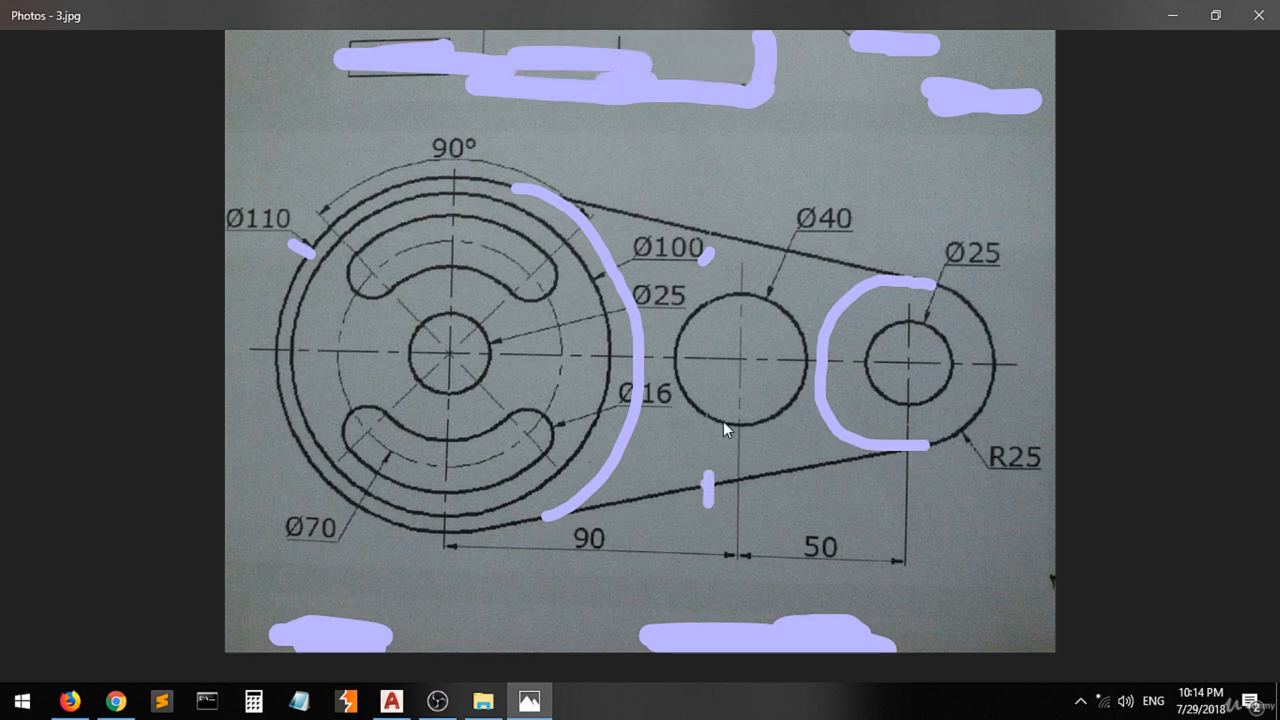
pyautogui.moveTo(761, 231); pyautogui.dragTo(752, 246)
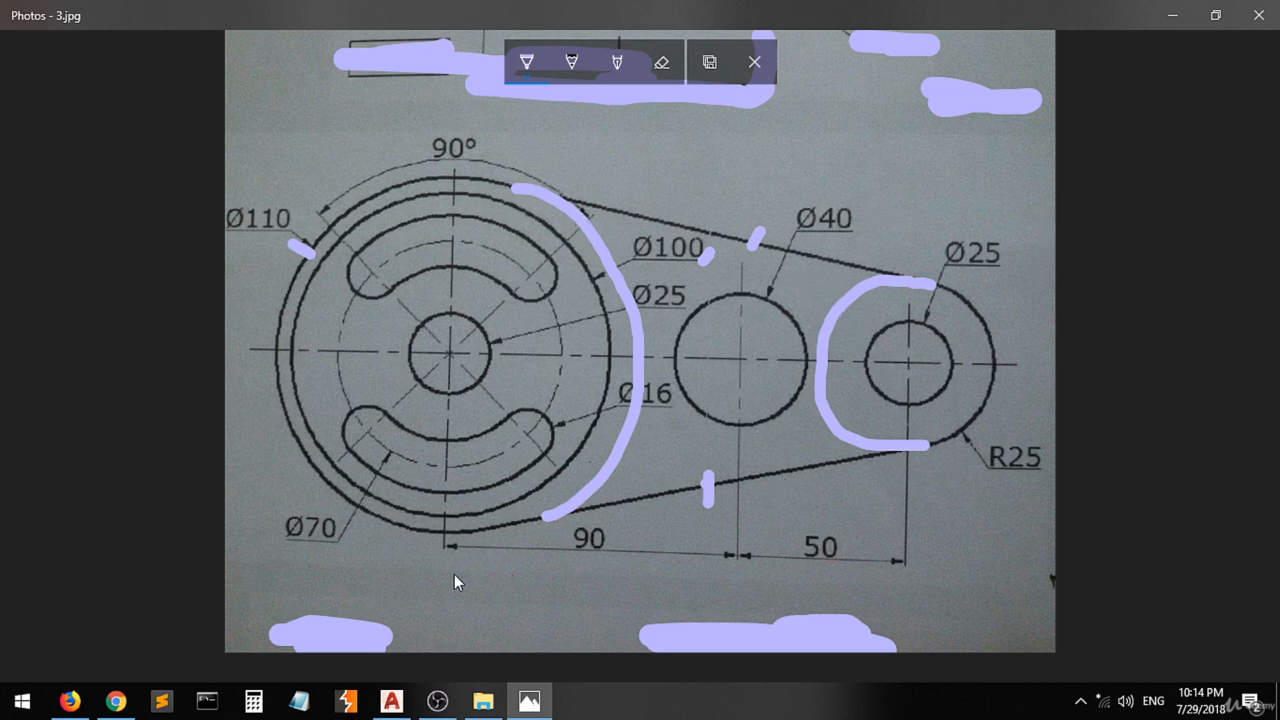
pyautogui.click(538, 702)
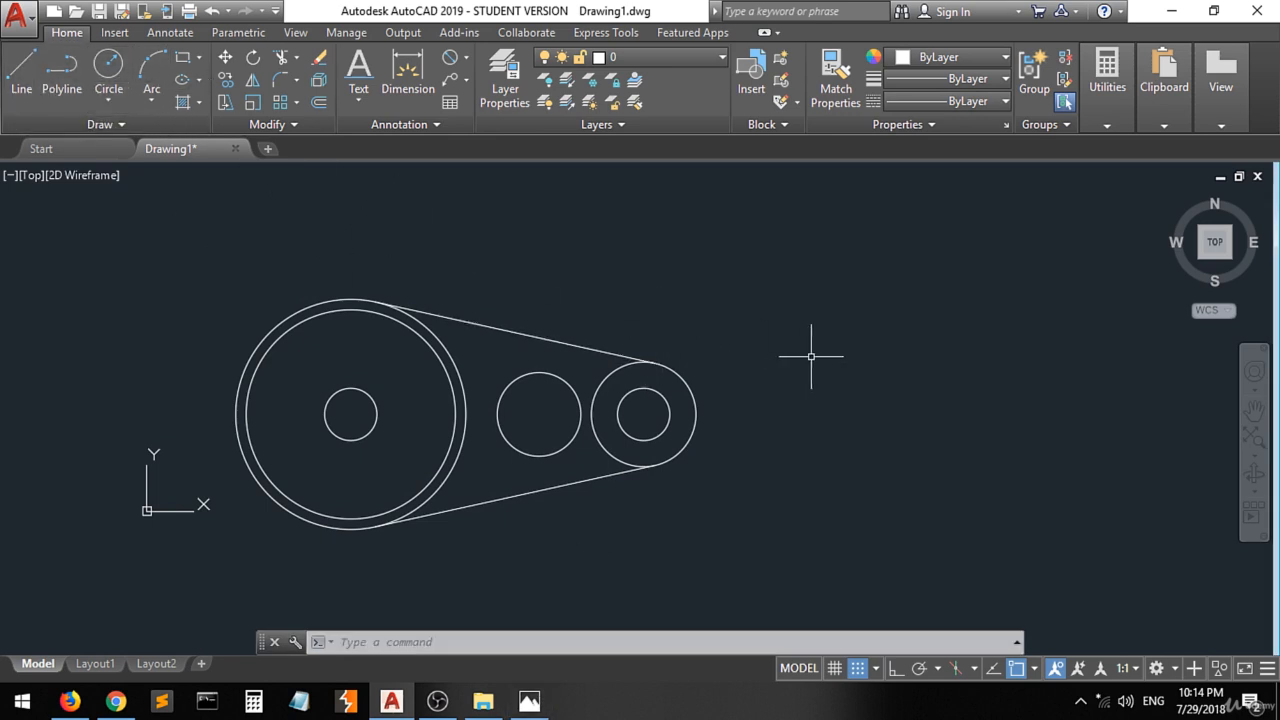
# Trim the inner arcs of the radius 25 and 110-diameter circles between the two tangent lines, using all objects as cutting edges.
pyautogui.click(765, 285)
pyautogui.click(252, 556)
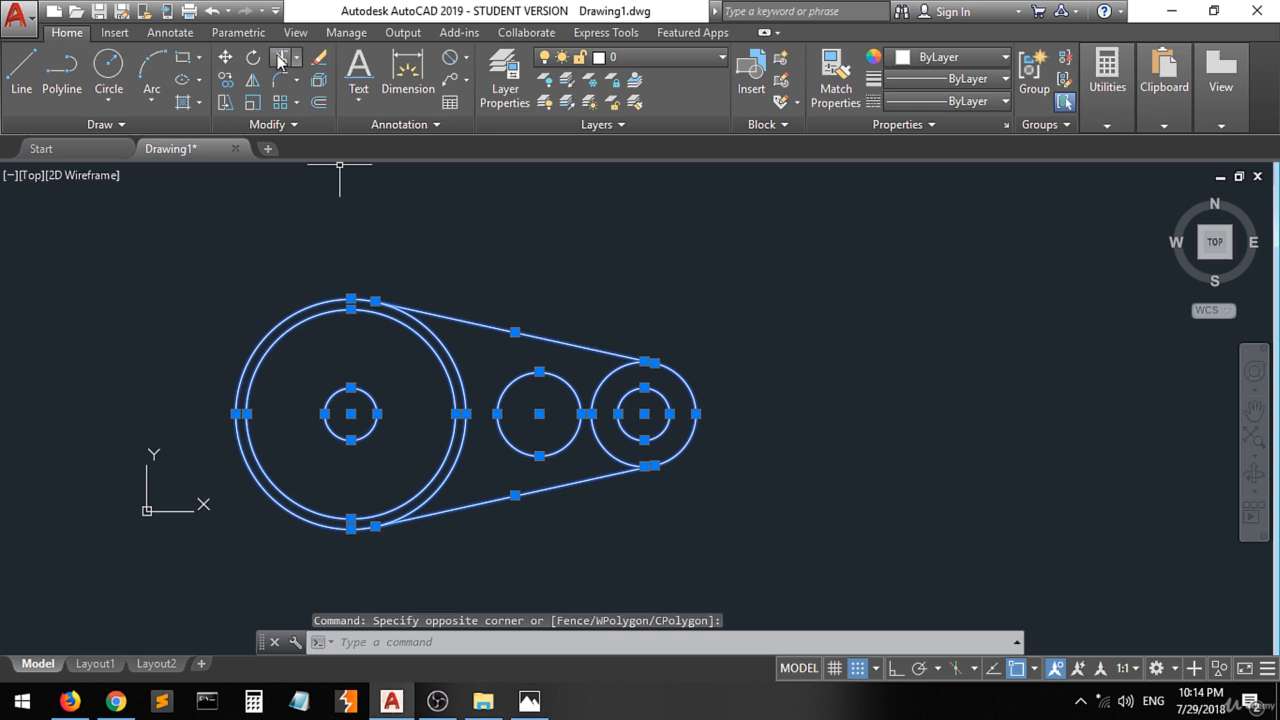
pyautogui.click(281, 62)
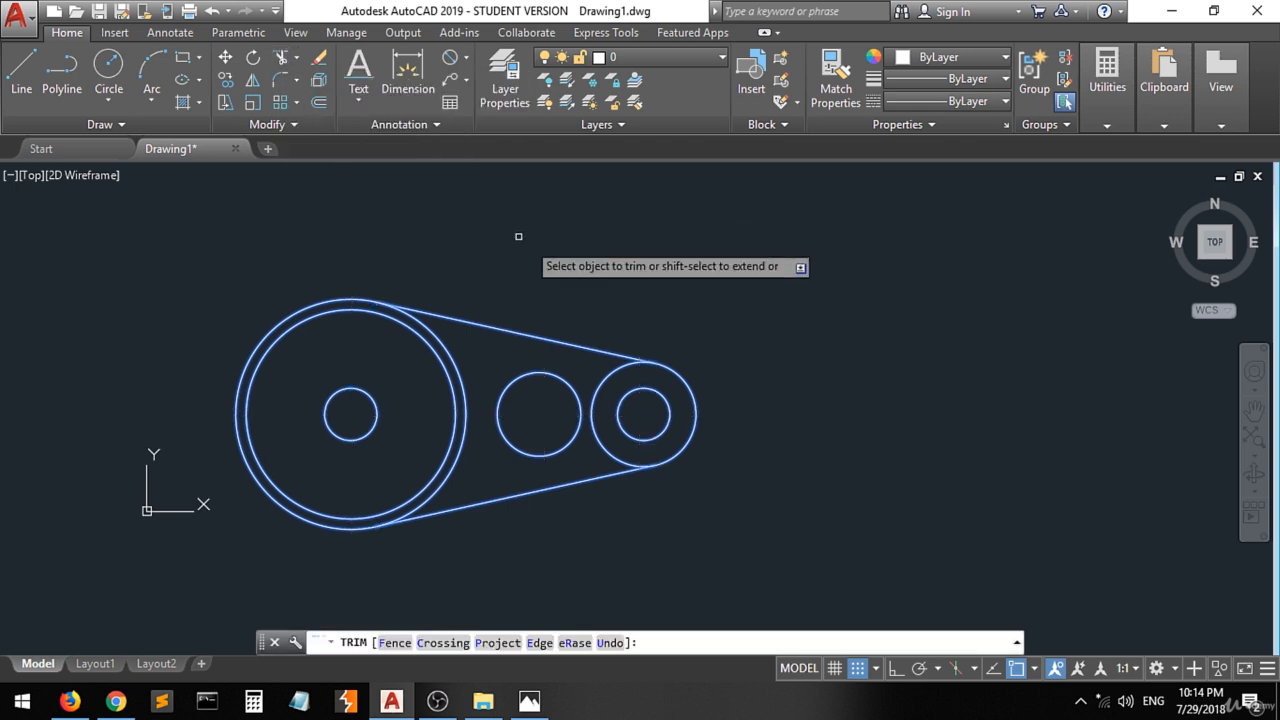
pyautogui.click(606, 373)
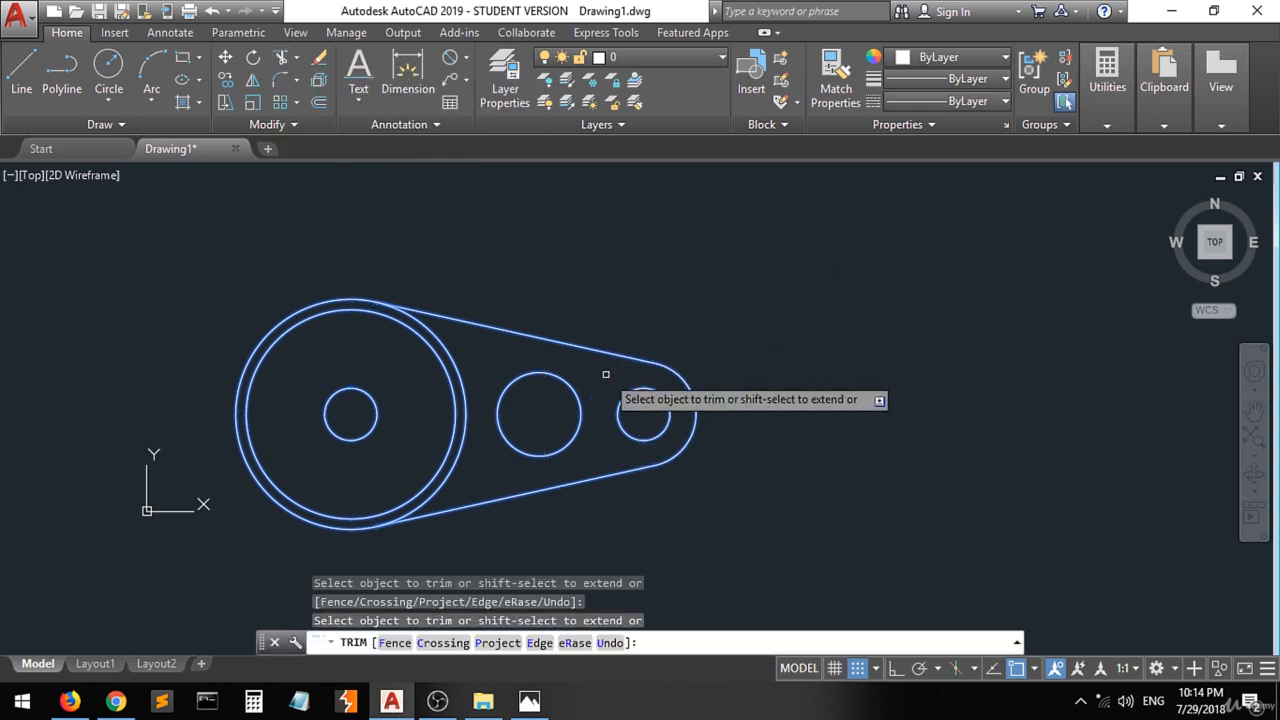
pyautogui.click(455, 360)
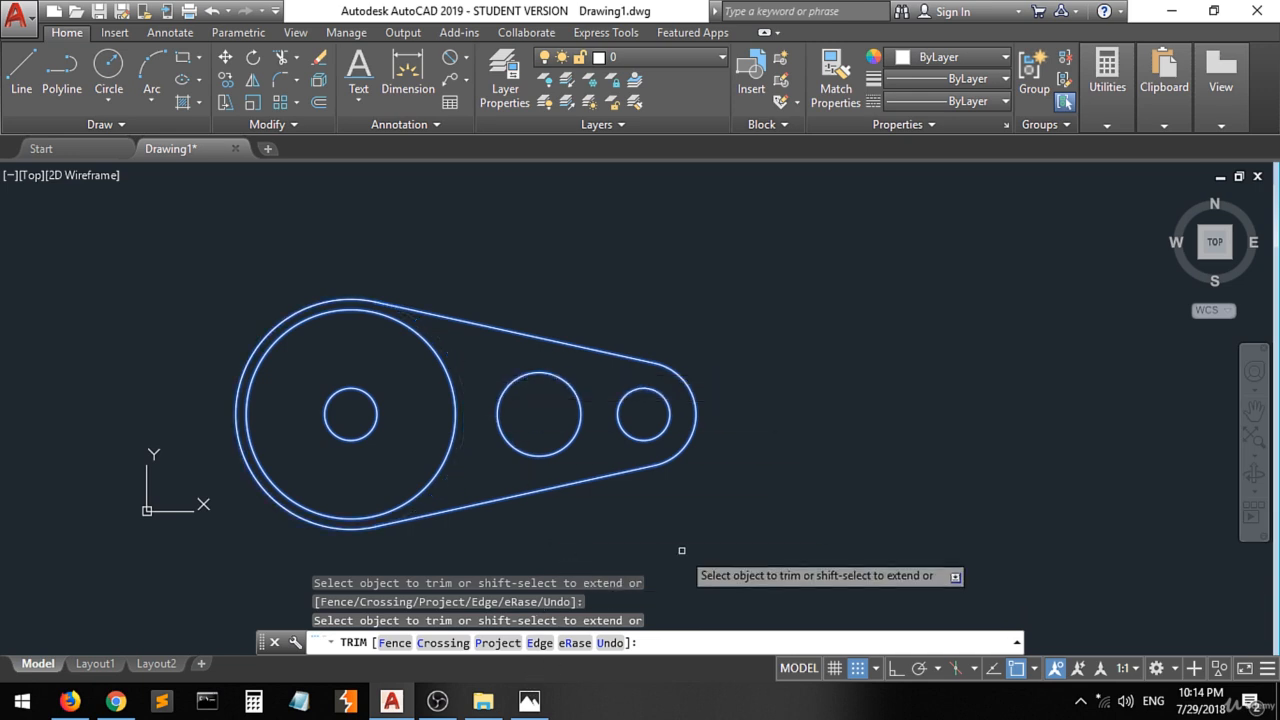
pyautogui.press('Return')
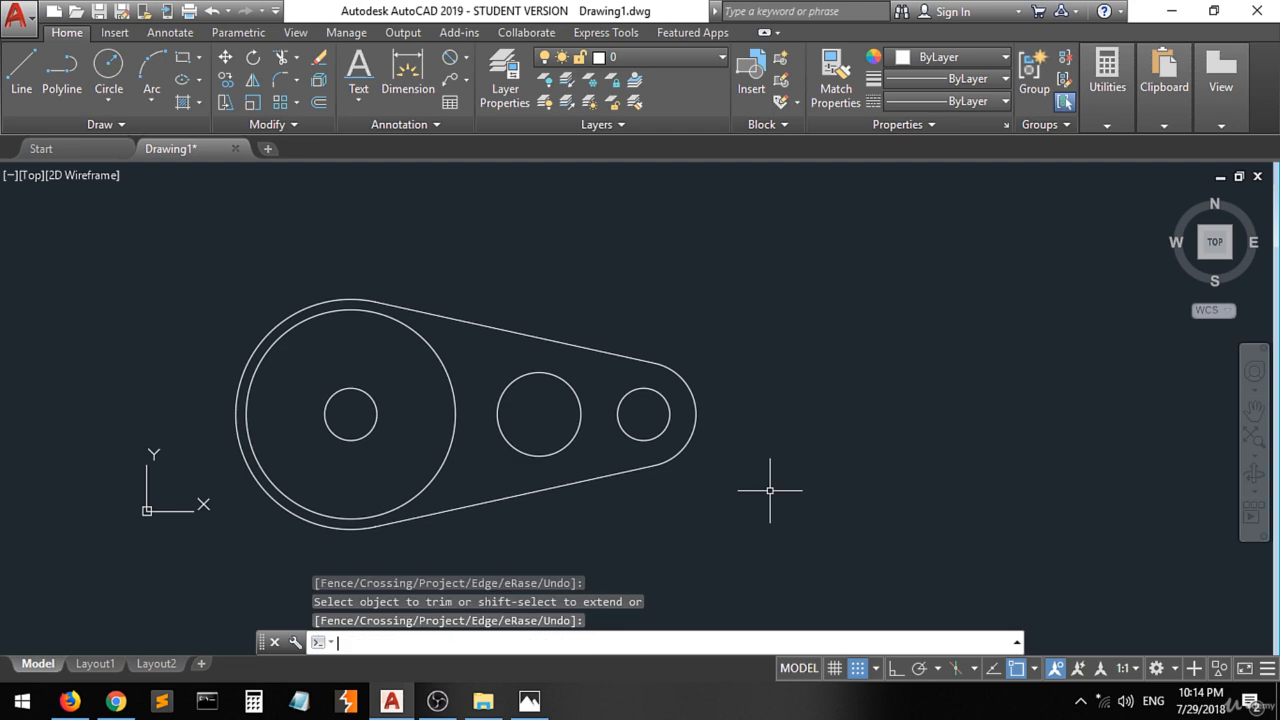
# Check the reference image in Photos, and in AutoCAD set the 70-diameter circle's color to Yellow.
pyautogui.click(529, 701)
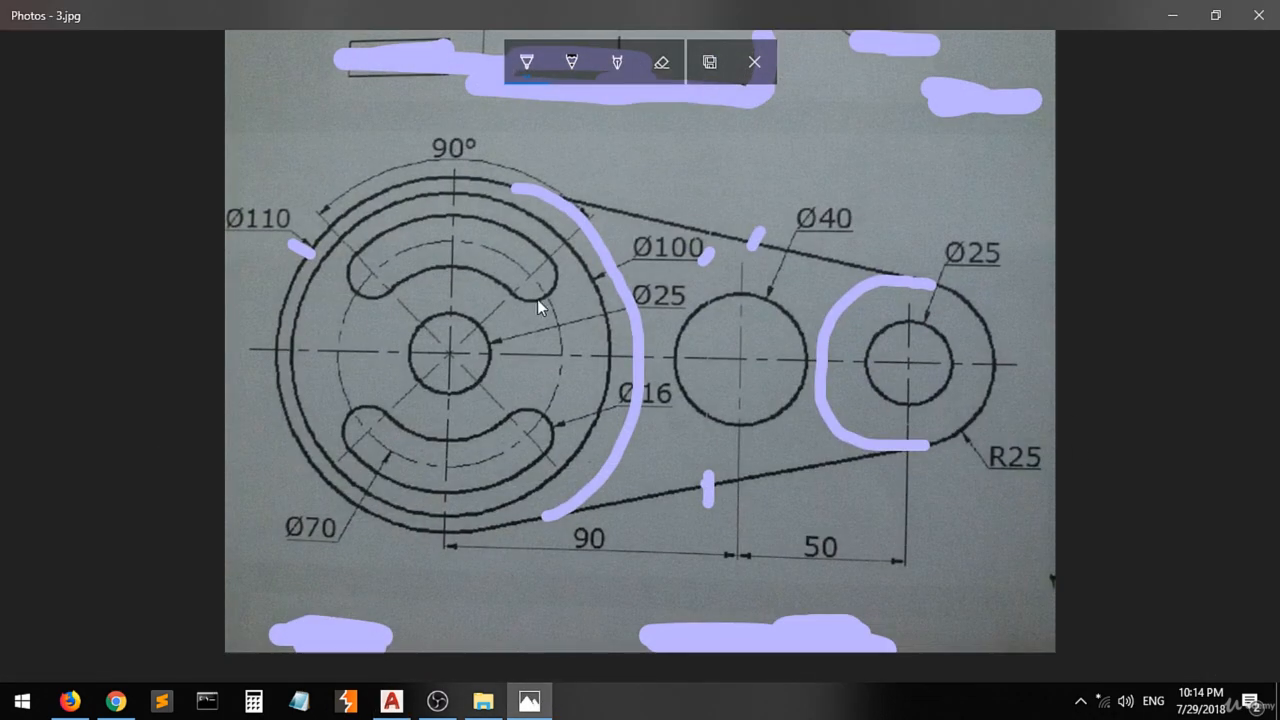
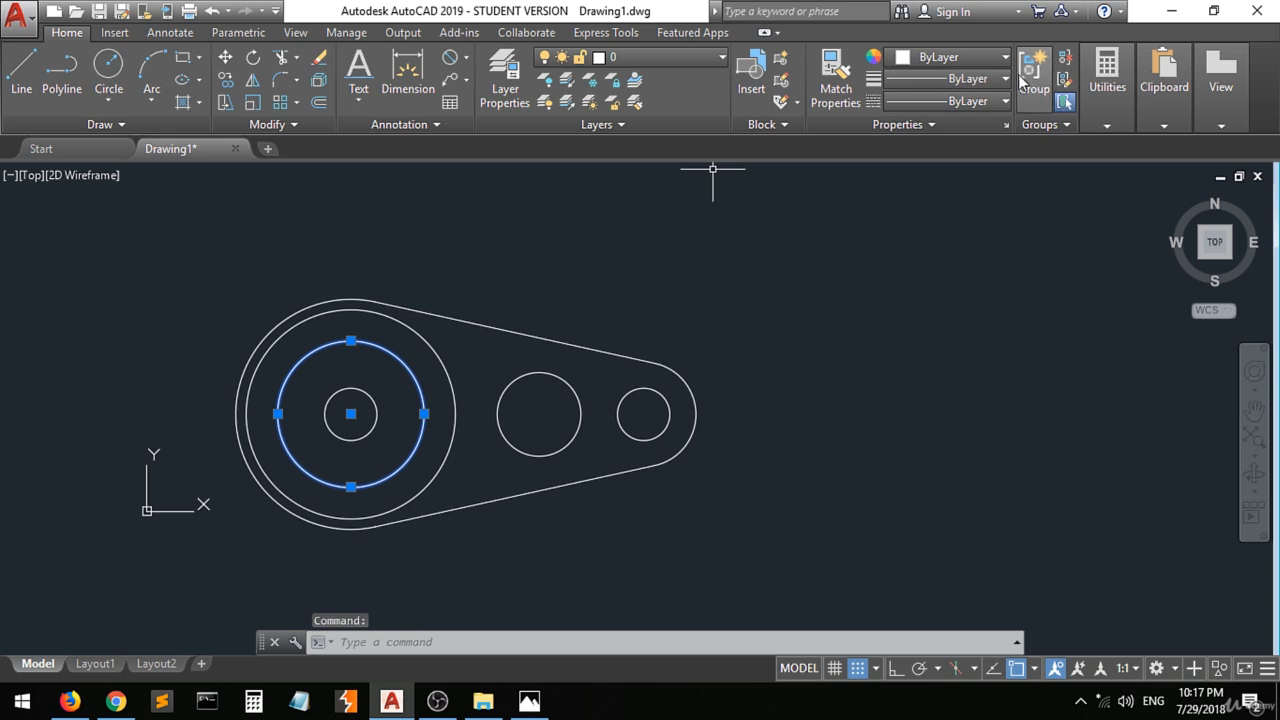
pyautogui.click(945, 57)
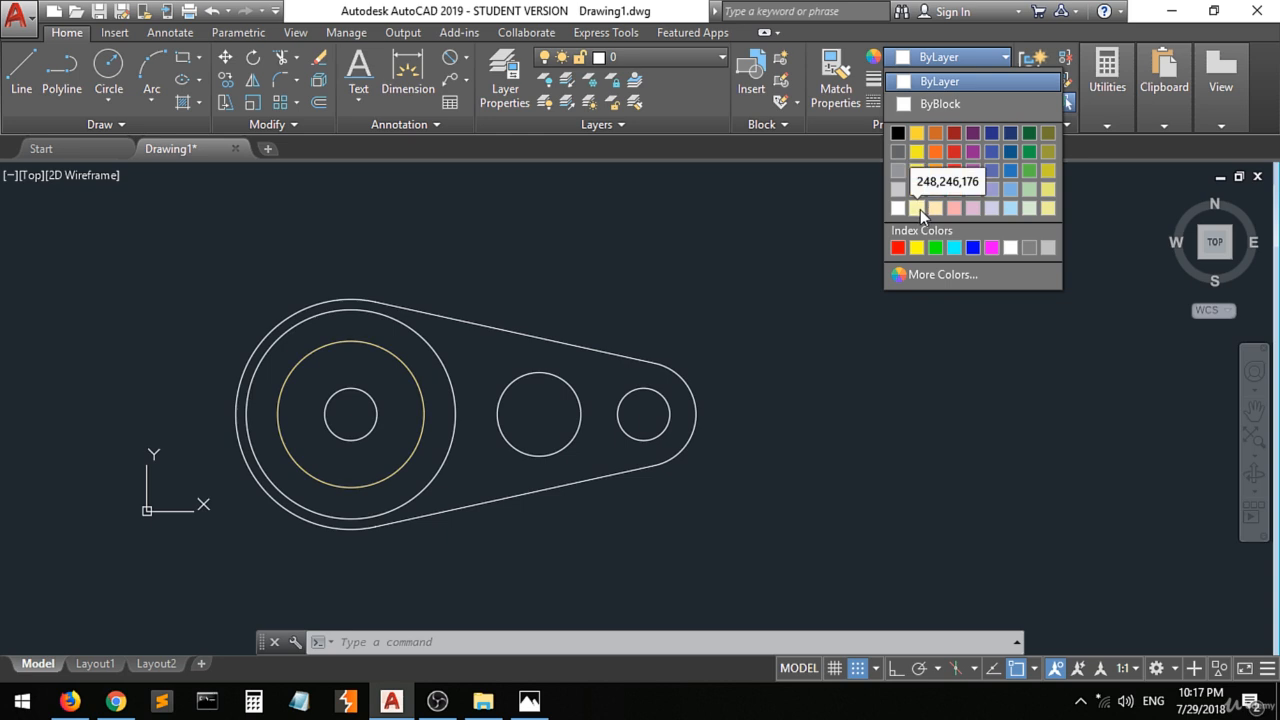
pyautogui.click(920, 249)
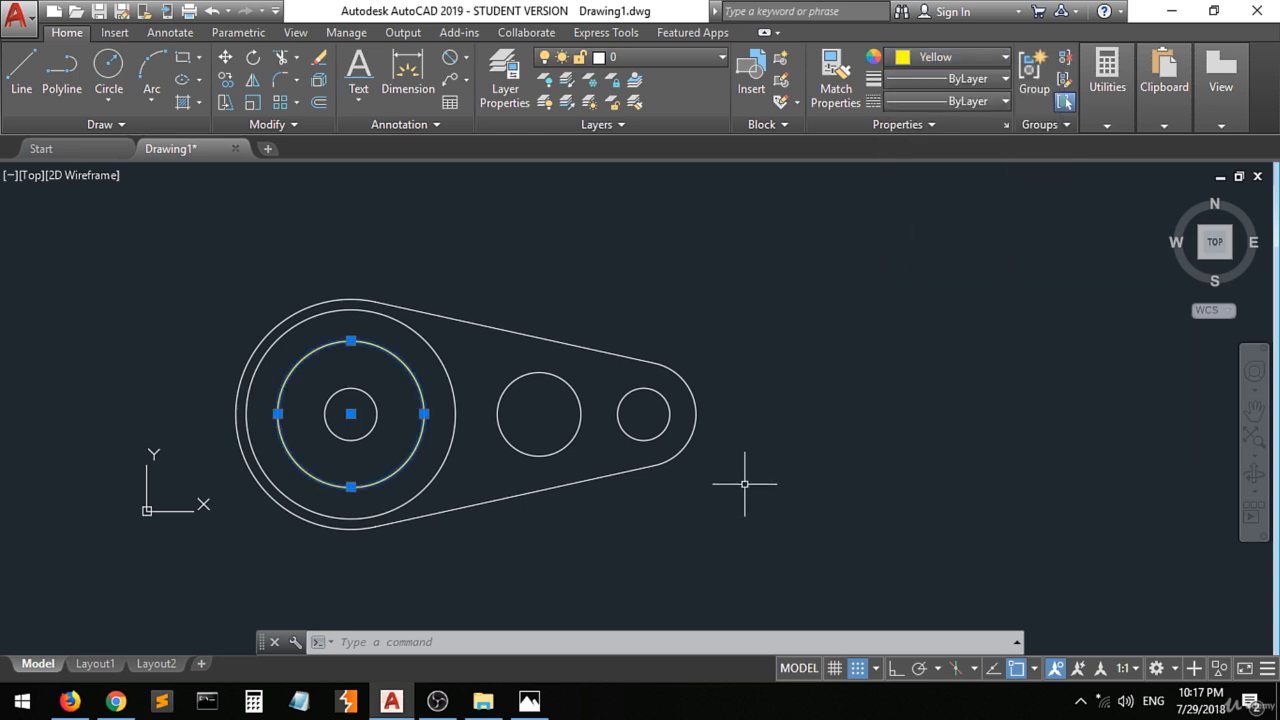
pyautogui.write('c')
pyautogui.press('Return')
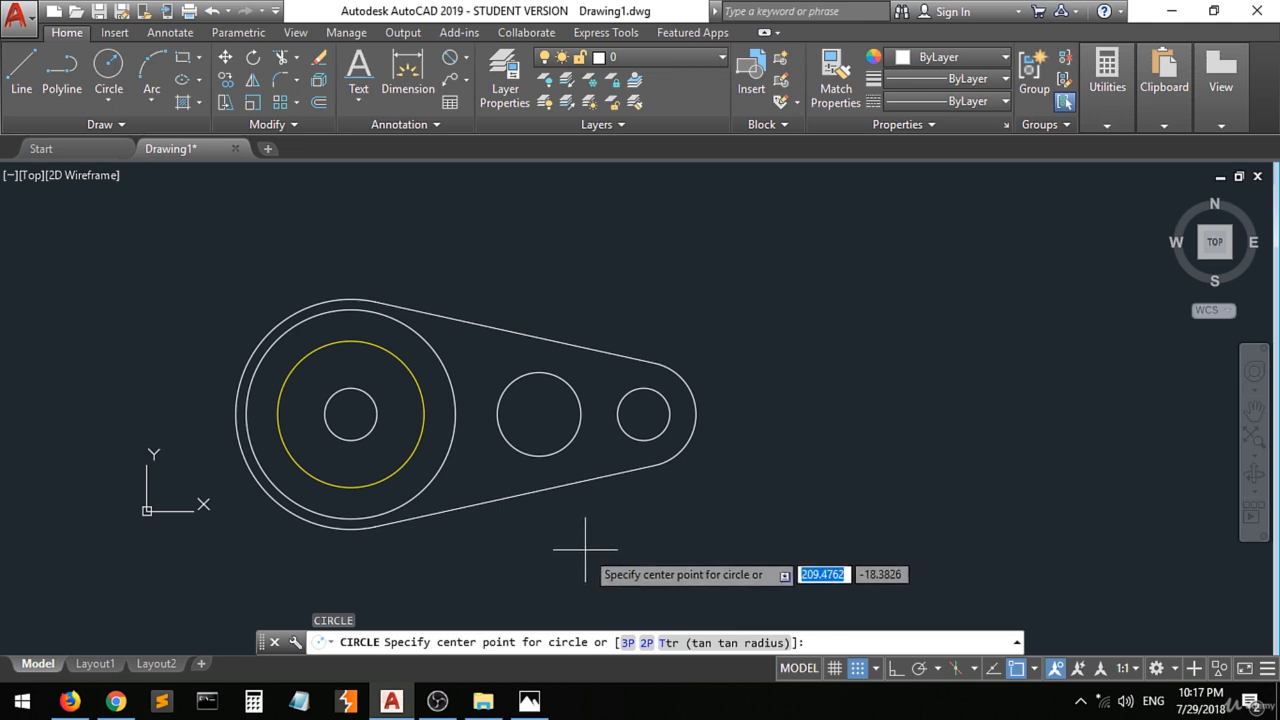
pyautogui.press('Escape')
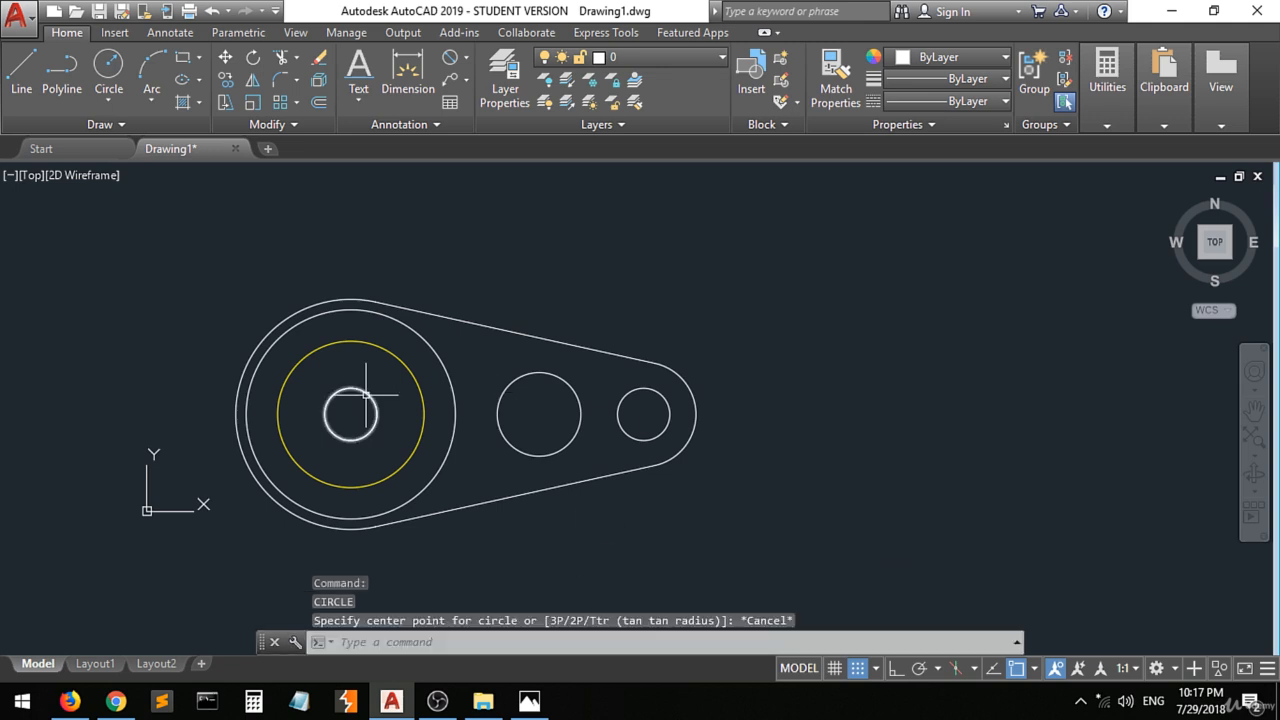
# Start the Circle command and turn off the Tangent object snap.
pyautogui.click(109, 66)
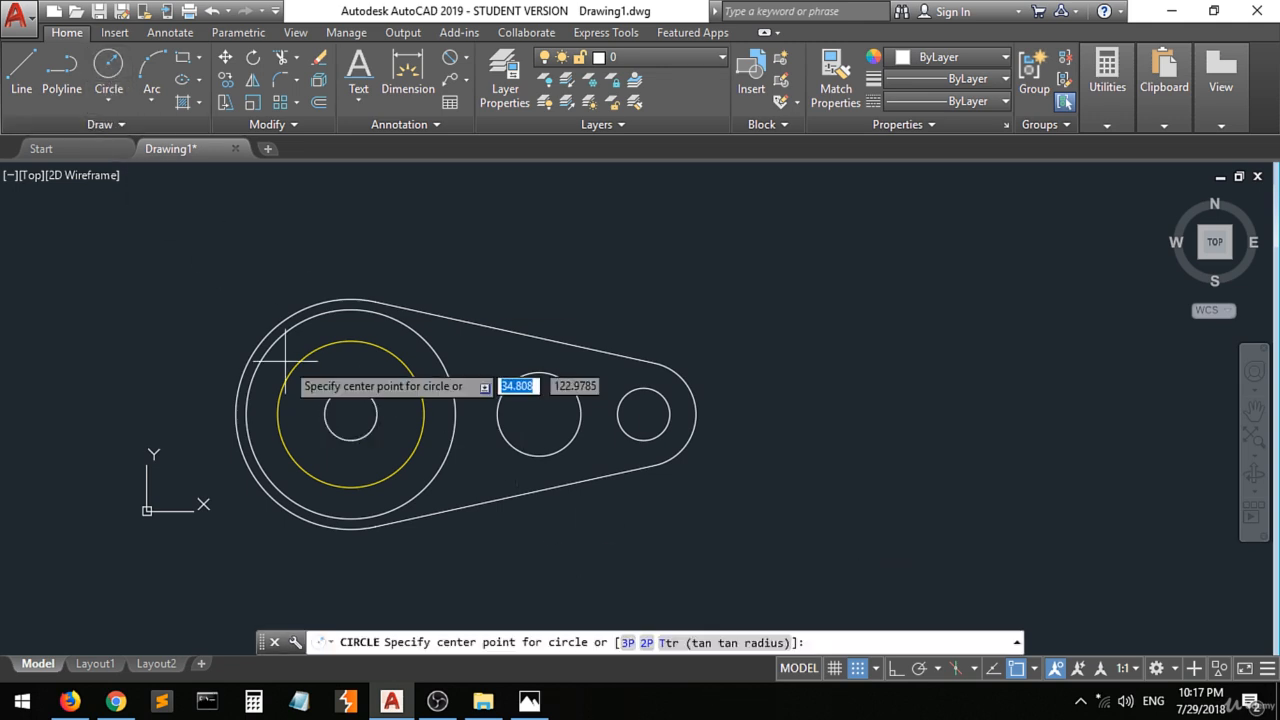
pyautogui.click(1034, 668)
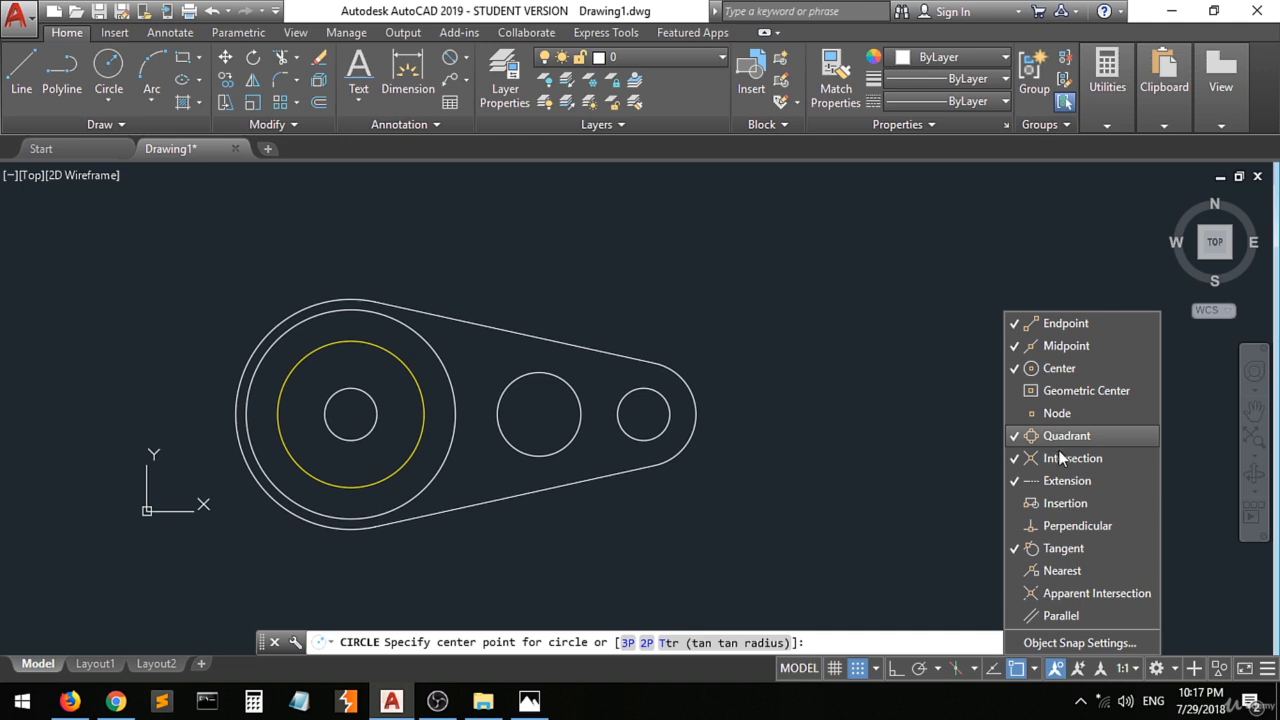
pyautogui.click(1064, 550)
pyautogui.click(1064, 552)
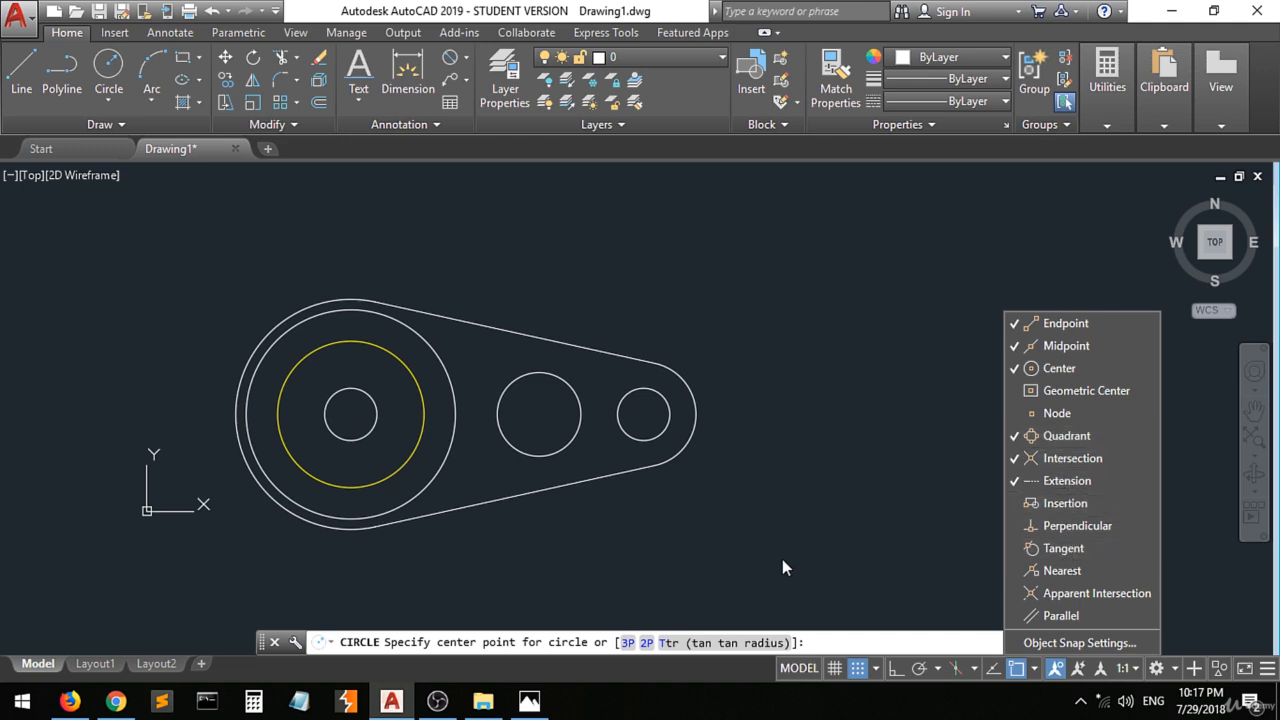
# Draw a circle of diameter 78 concentric with the yellow circle.
pyautogui.click(355, 412)
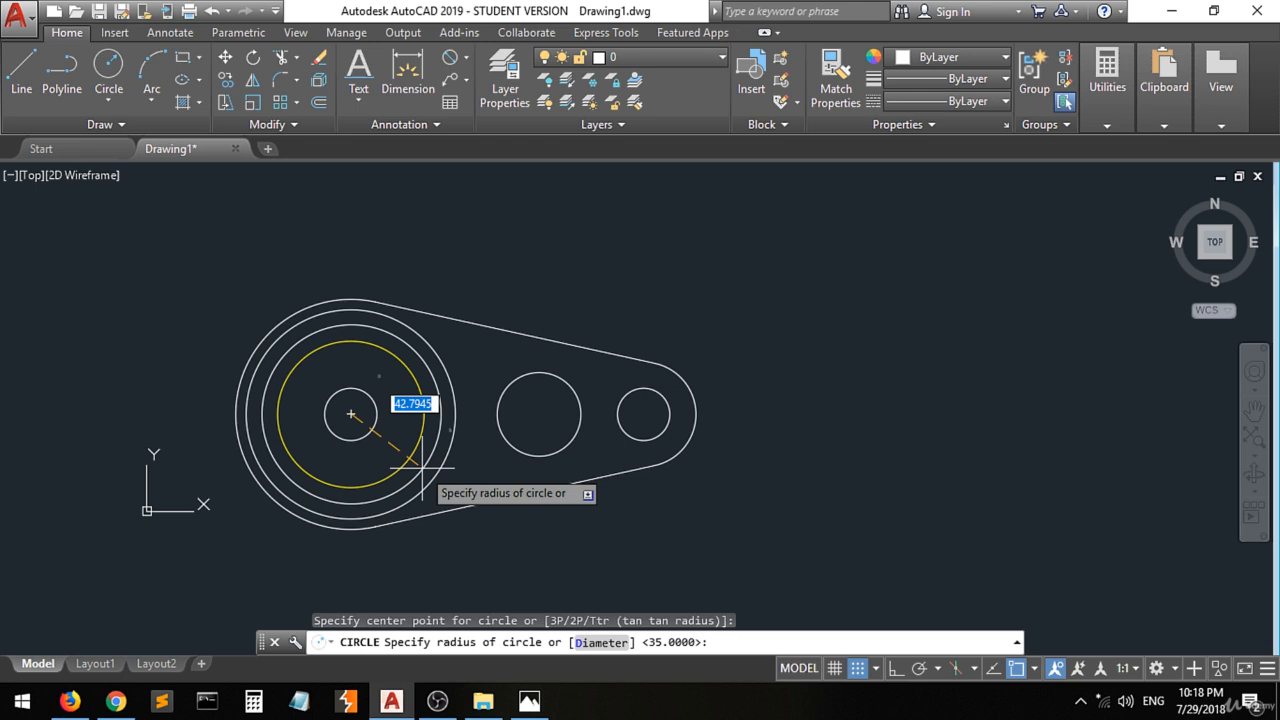
pyautogui.write('d')
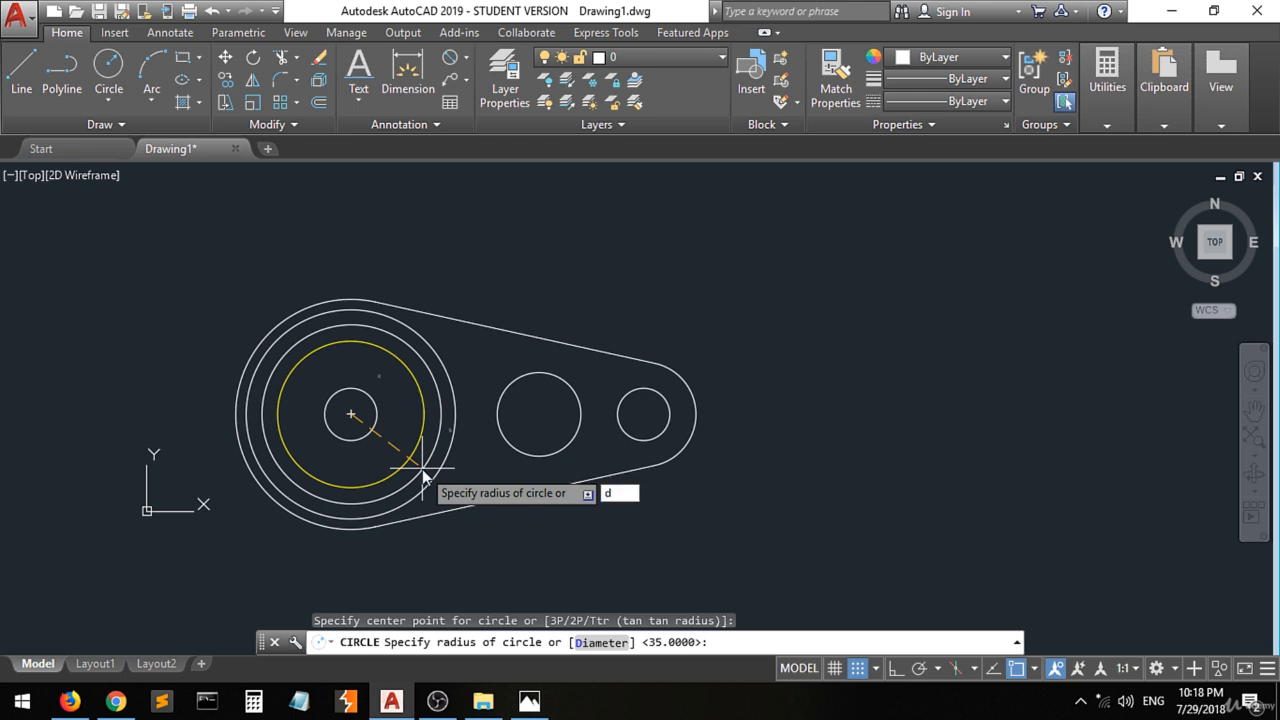
pyautogui.press('Return')
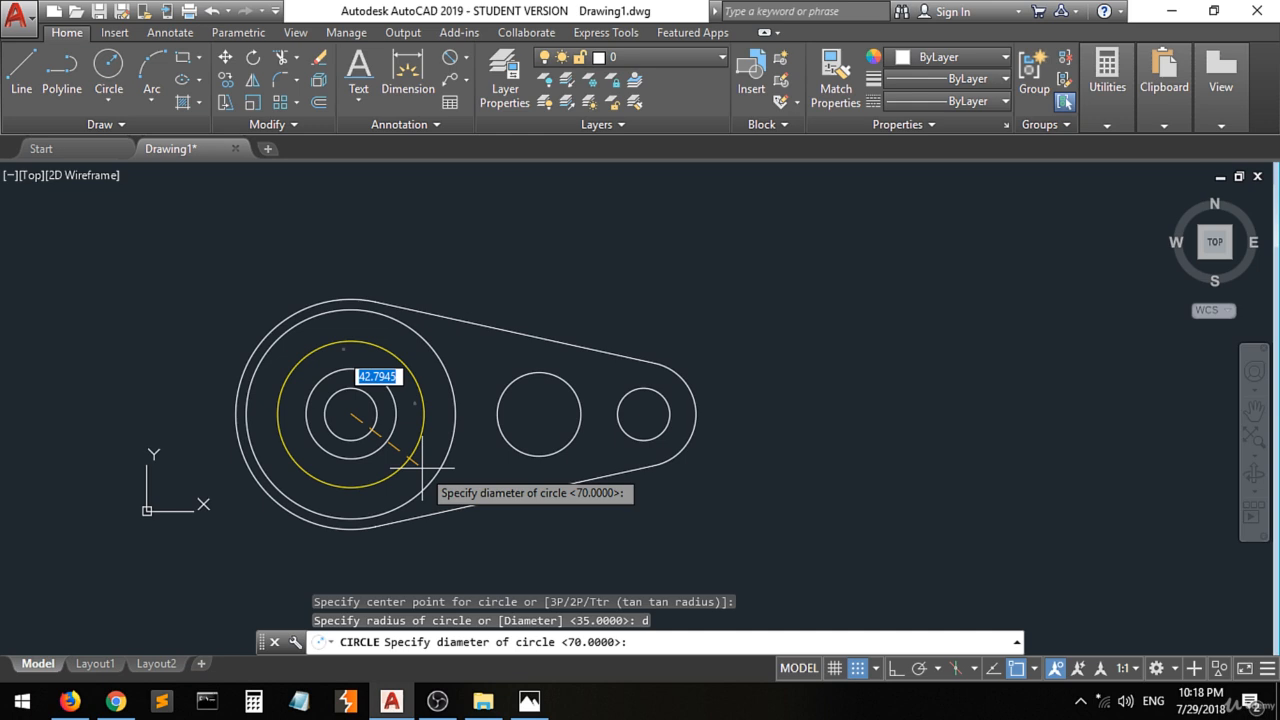
pyautogui.write('78')
pyautogui.press('Return')
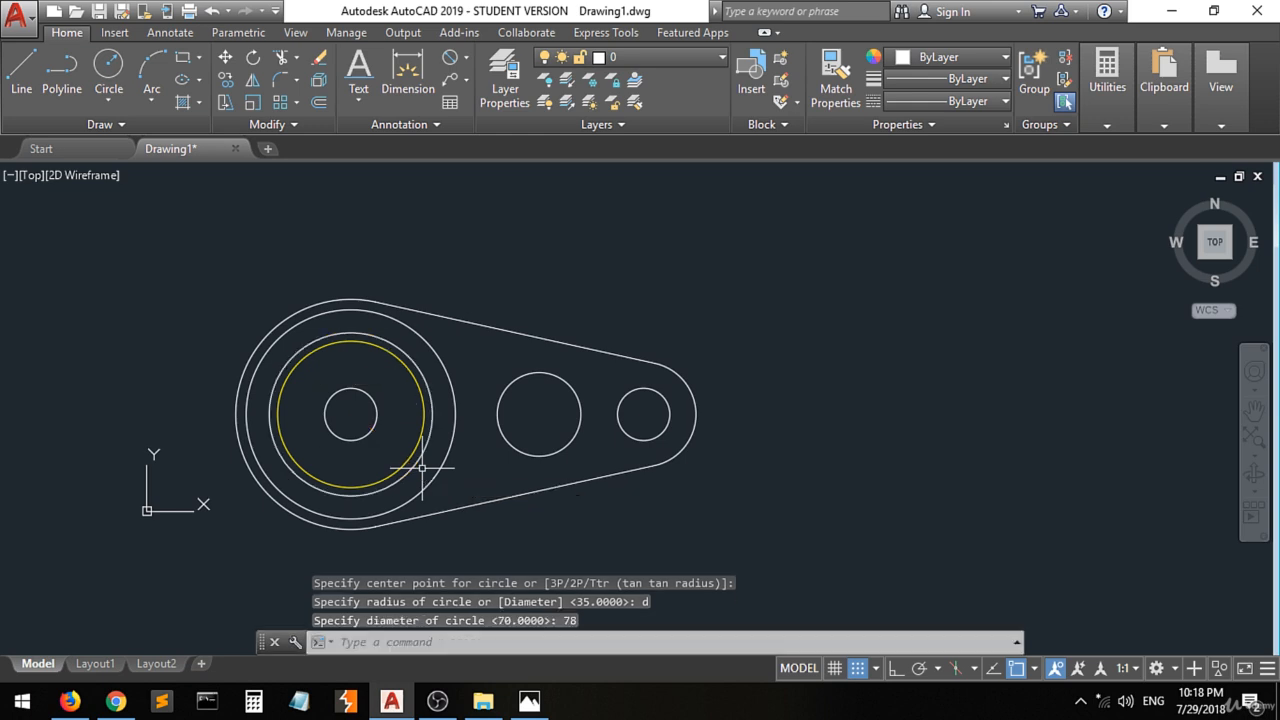
# Draw another circle of diameter 62 on the same center as the yellow circle.
pyautogui.press('Return')
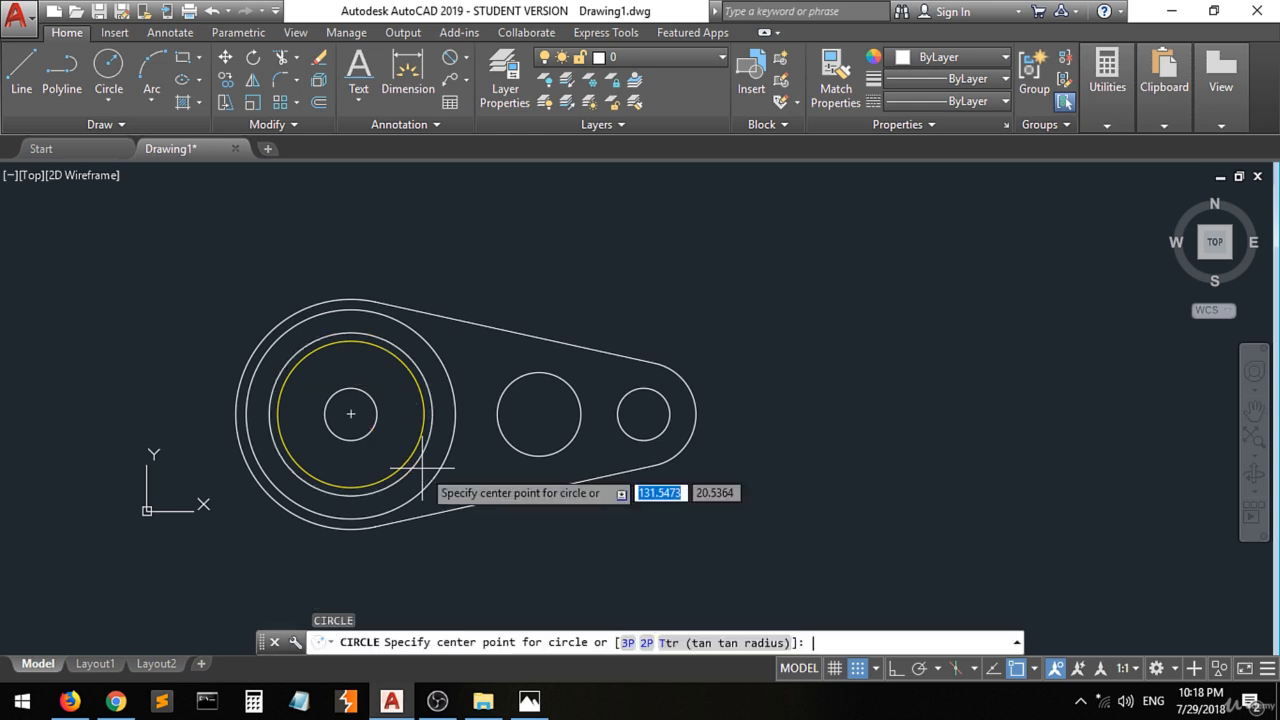
pyautogui.click(350, 413)
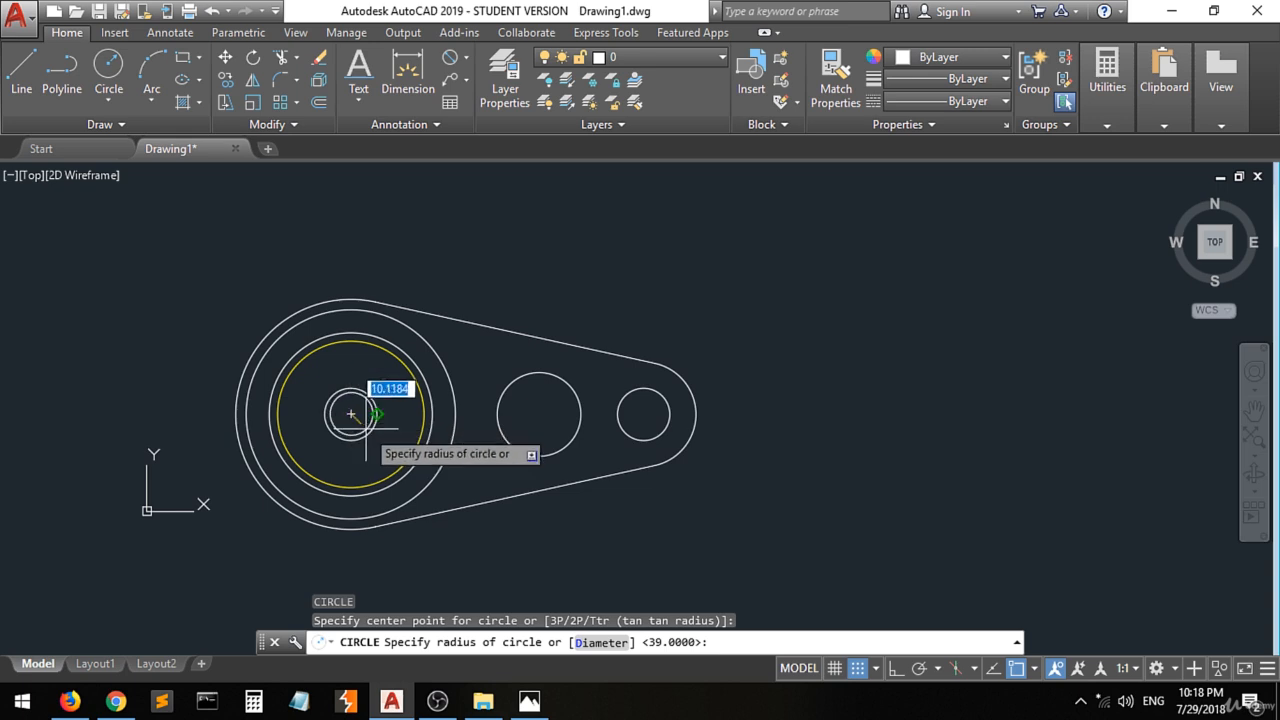
pyautogui.write('d')
pyautogui.press('Return')
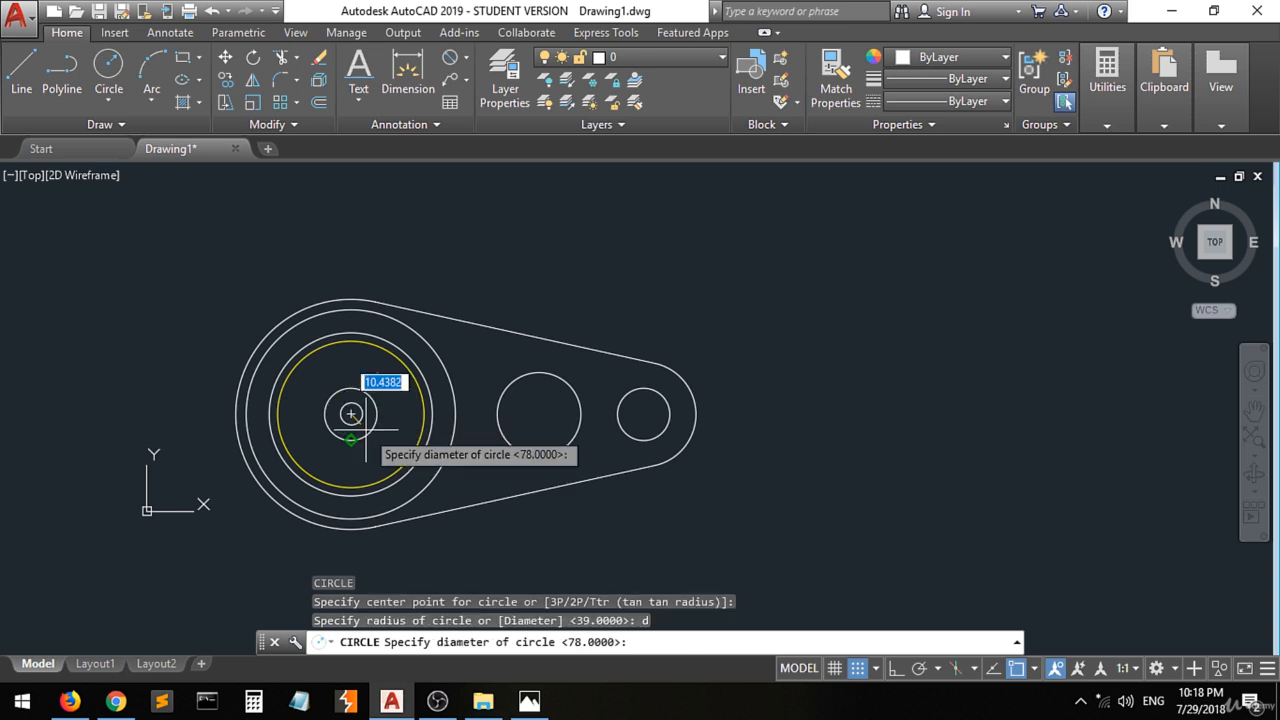
pyautogui.write('62')
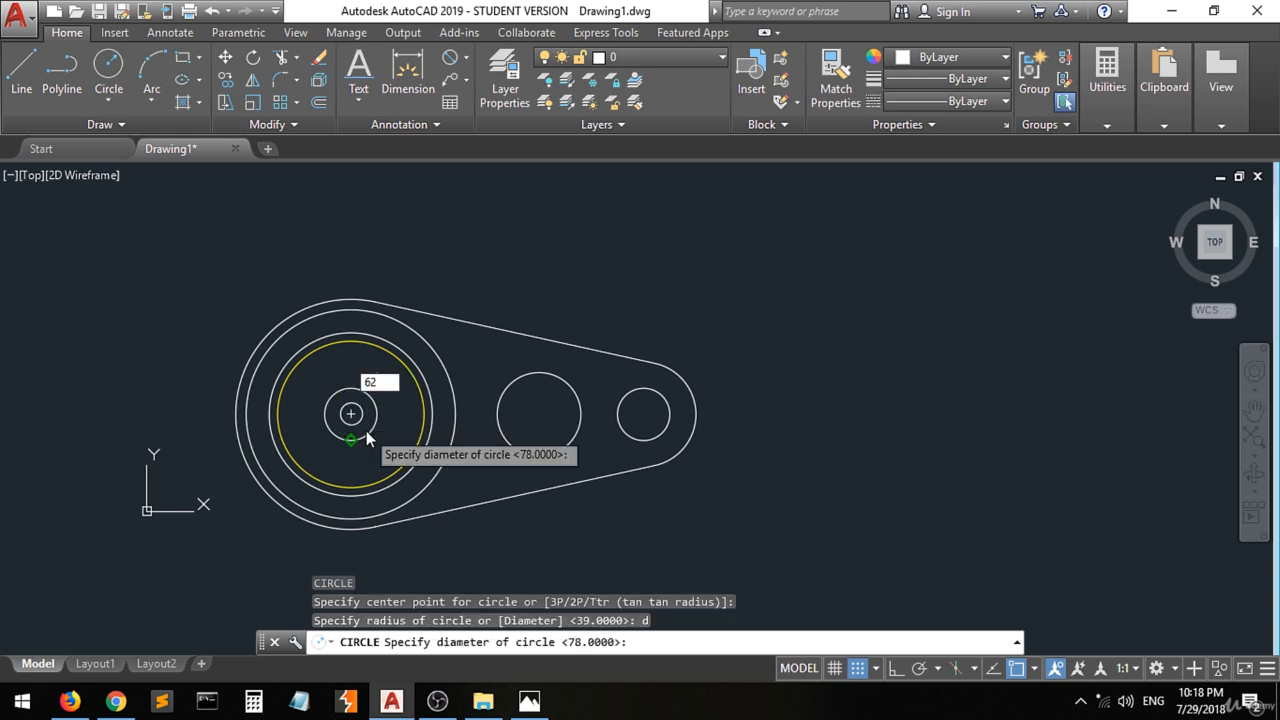
pyautogui.press('Return')
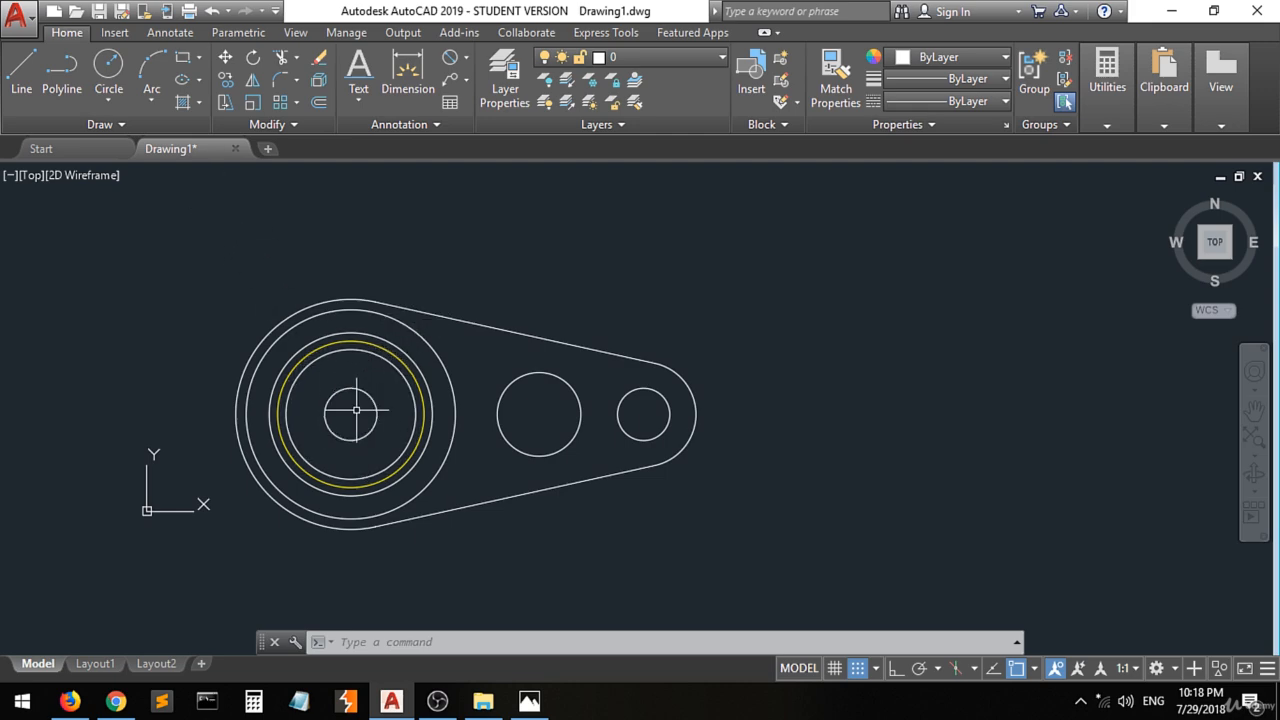
# Switch to Photos and mark the large hub's center and both end centers of the upper curved slot with dots.
pyautogui.scroll(2, 342, 436)
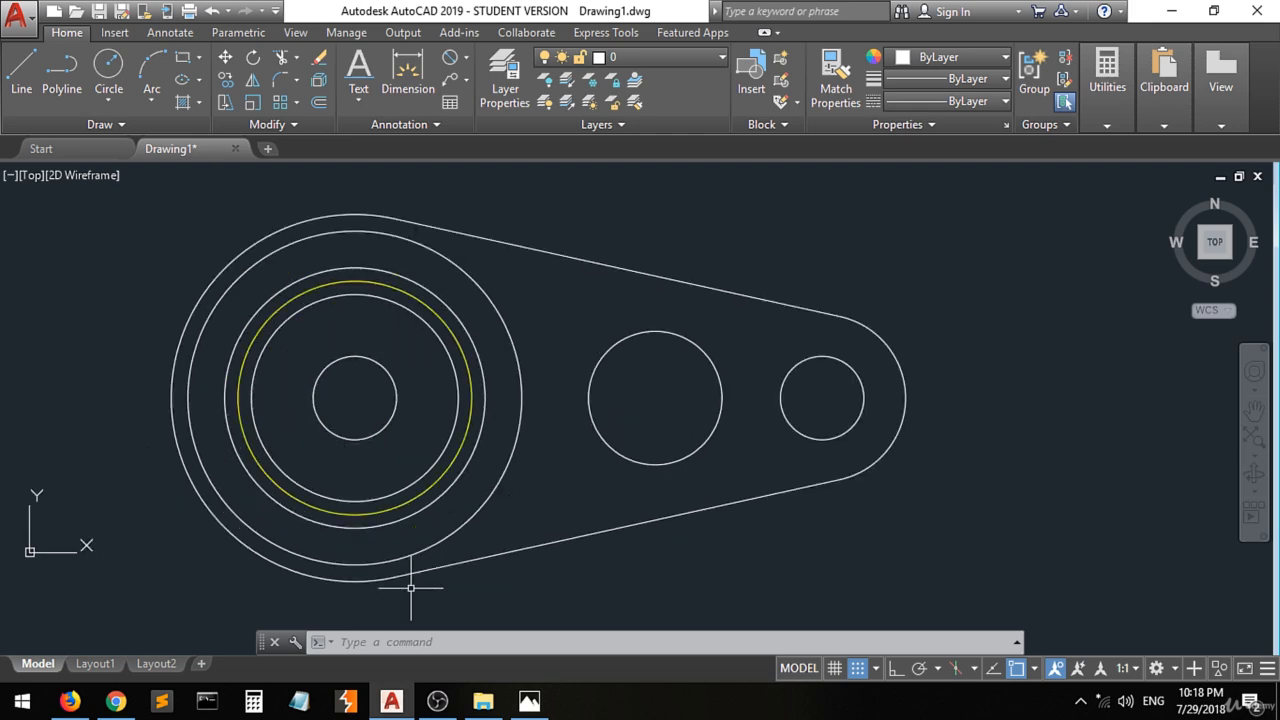
pyautogui.click(529, 701)
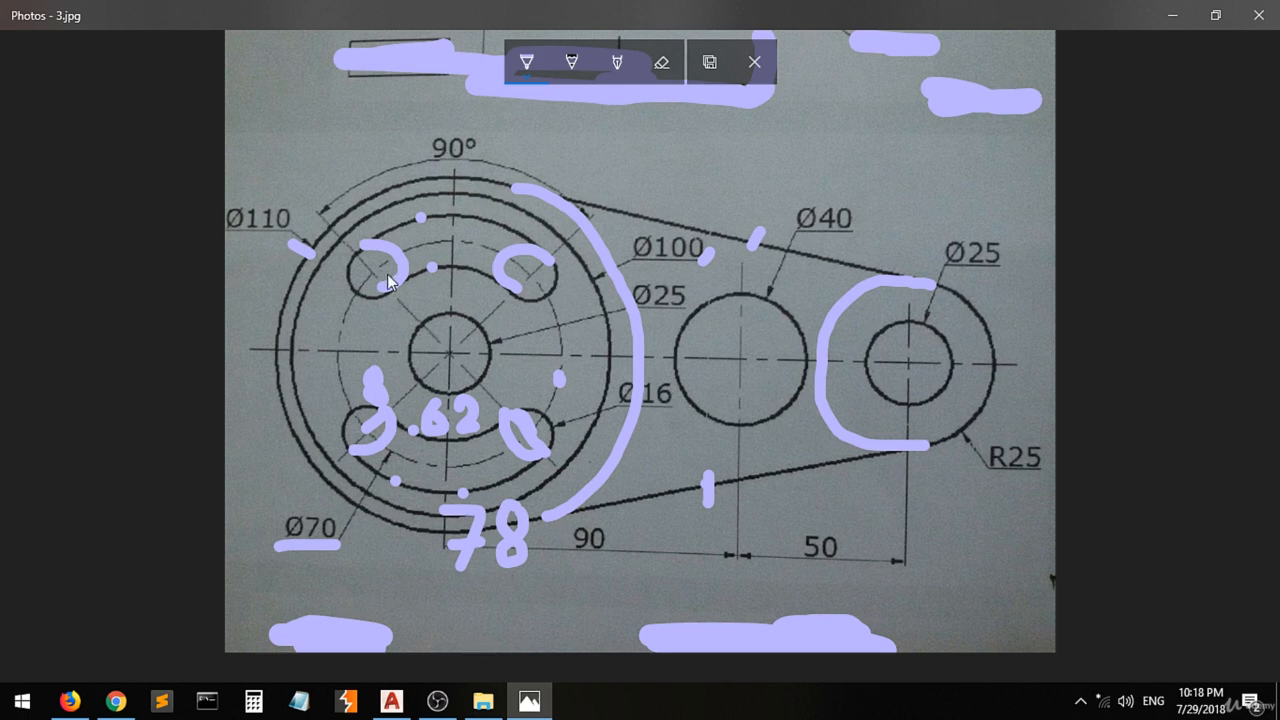
pyautogui.click(448, 354)
pyautogui.click(371, 272)
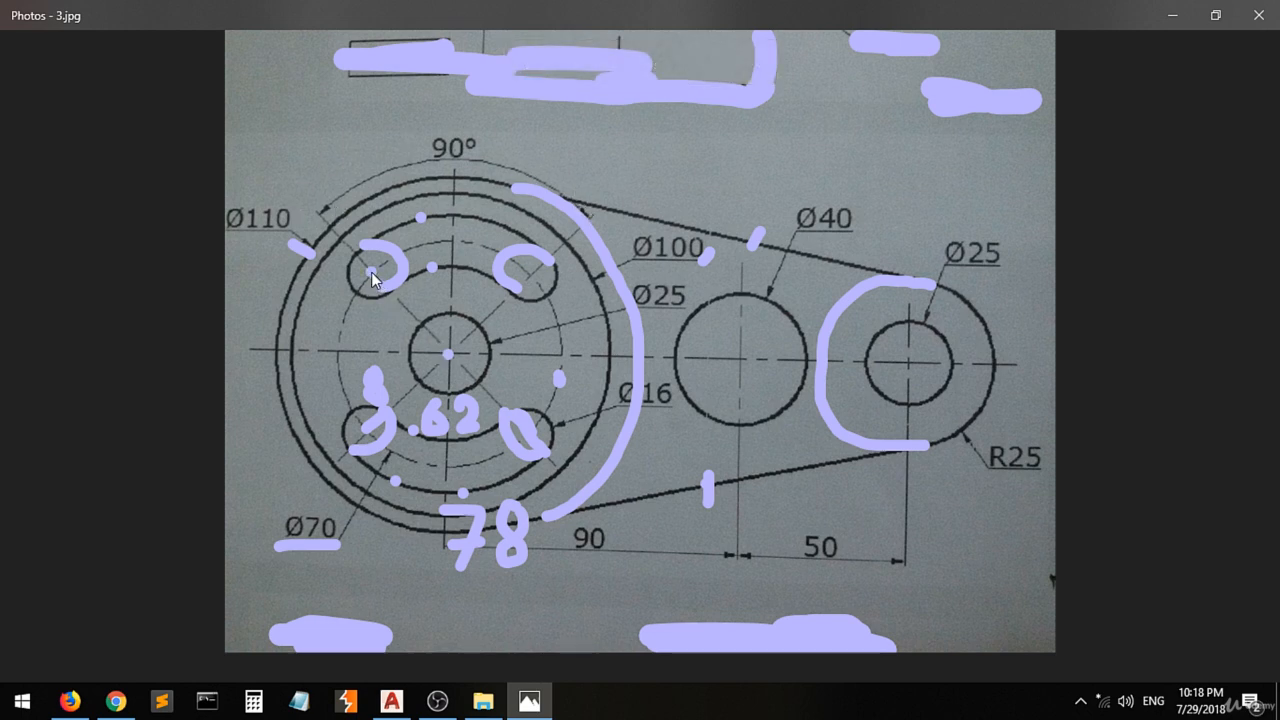
pyautogui.click(532, 273)
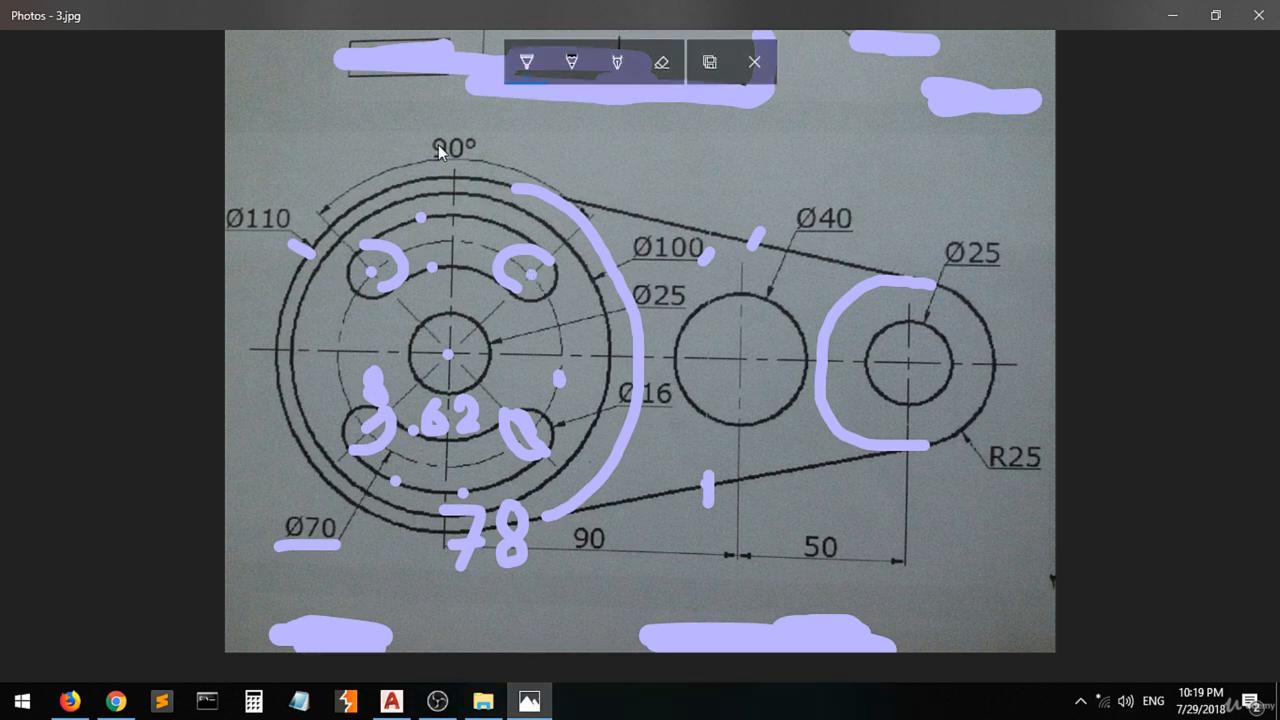
# Erase all ink from the reference image.
pyautogui.click(661, 63)
pyautogui.click(661, 63)
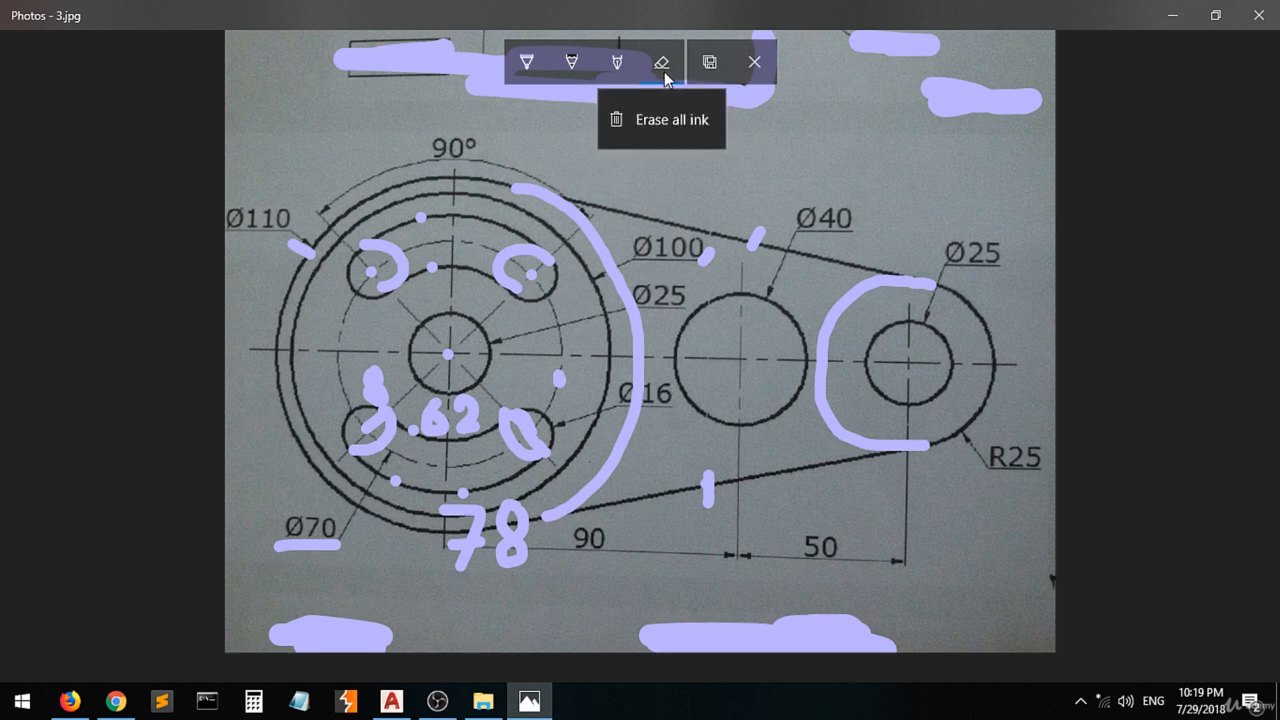
pyautogui.click(654, 125)
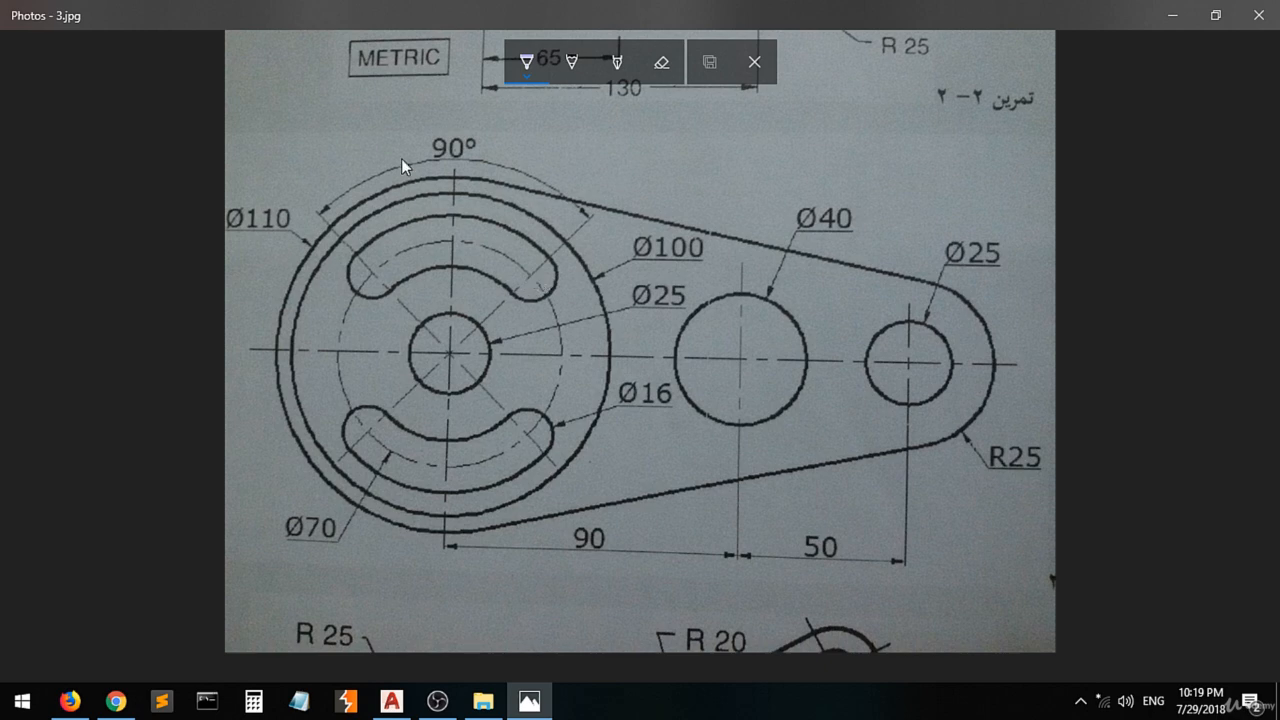
# Dot the upper slot's end centers, mark the angle from the horizontal axis as 45 on the reference image, and return to AutoCAD.
pyautogui.click(530, 276)
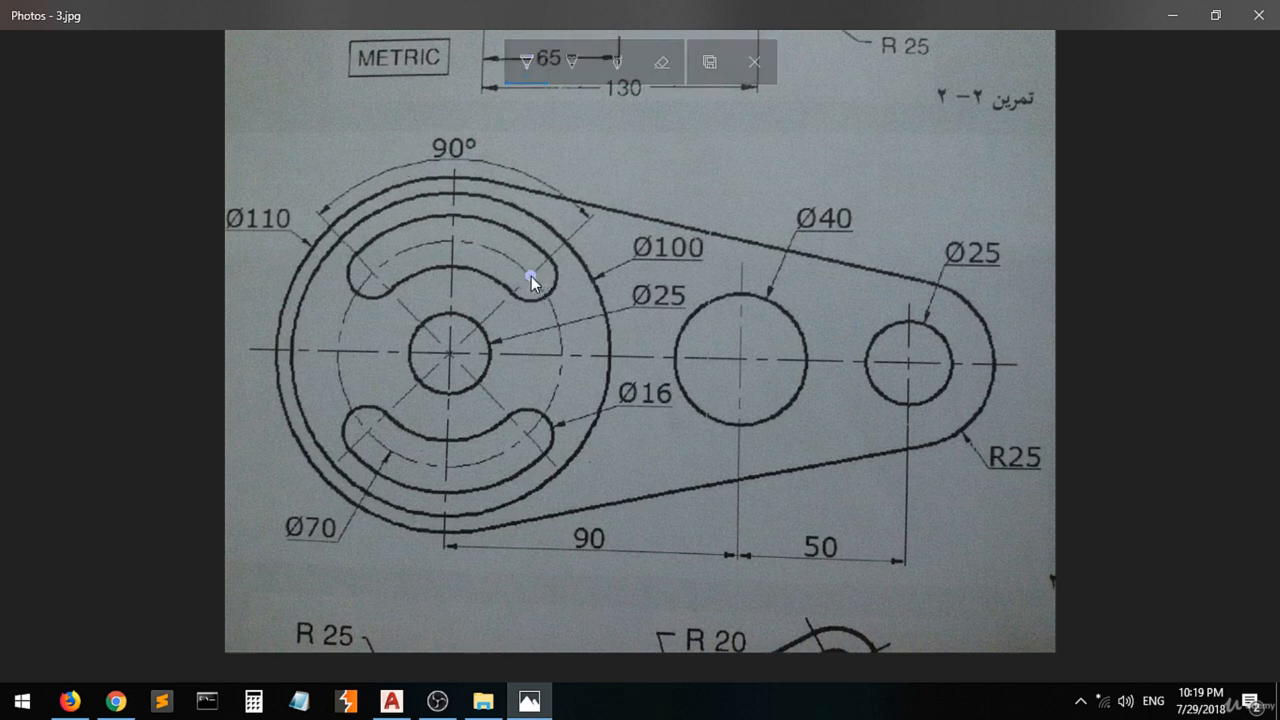
pyautogui.click(370, 272)
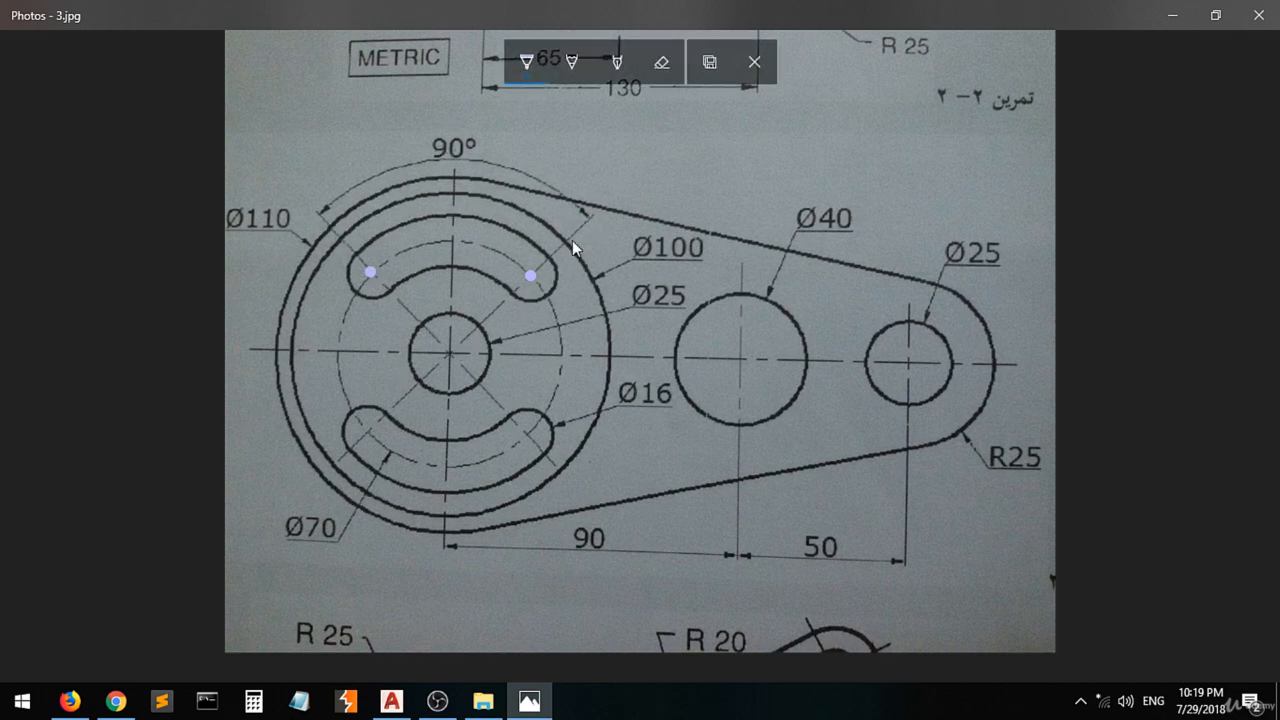
pyautogui.moveTo(495, 306); pyautogui.dragTo(521, 347)
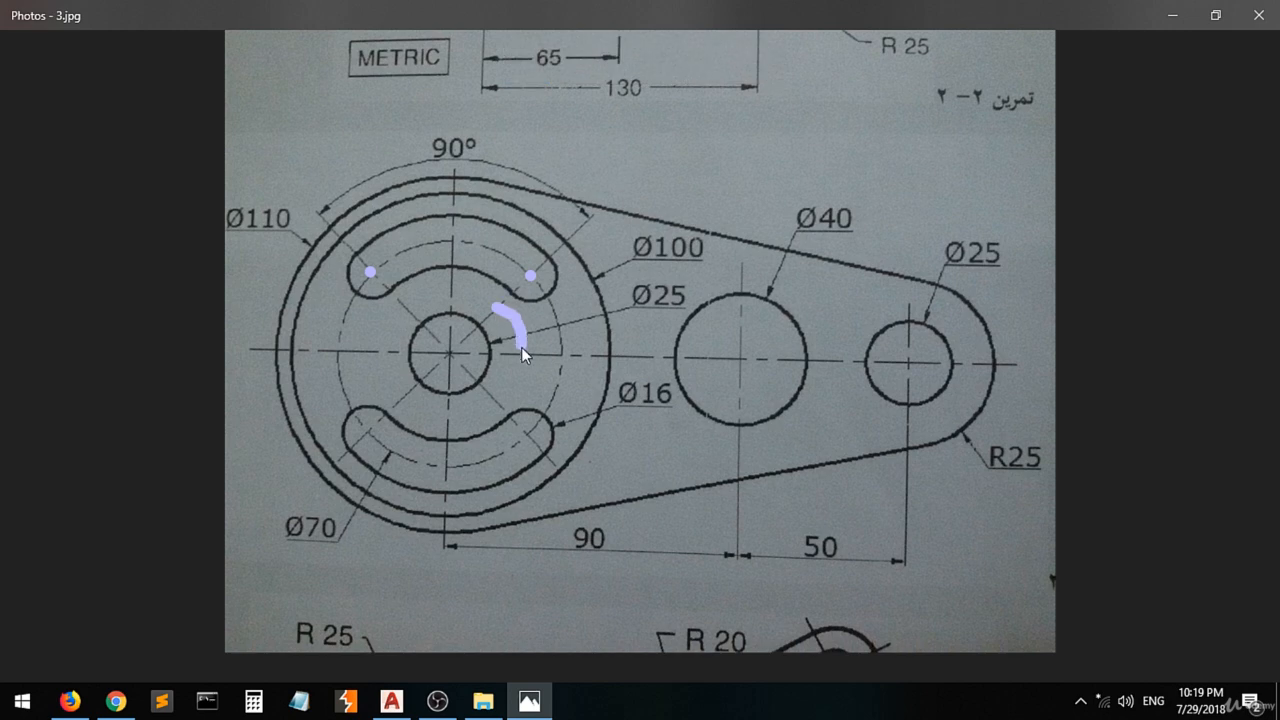
pyautogui.moveTo(541, 302)
pyautogui.mouseDown()
pyautogui.moveTo(552, 324)
pyautogui.moveTo(579, 298)
pyautogui.moveTo(573, 317)
pyautogui.mouseUp()
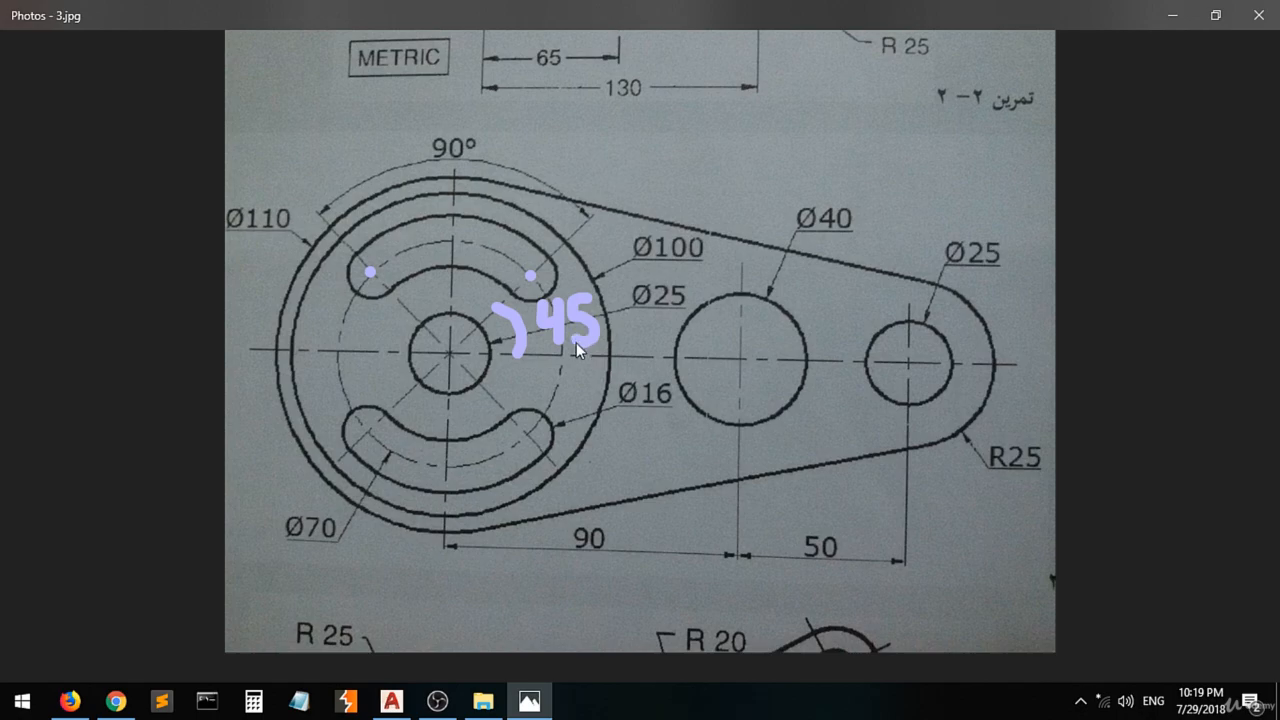
pyautogui.click(391, 700)
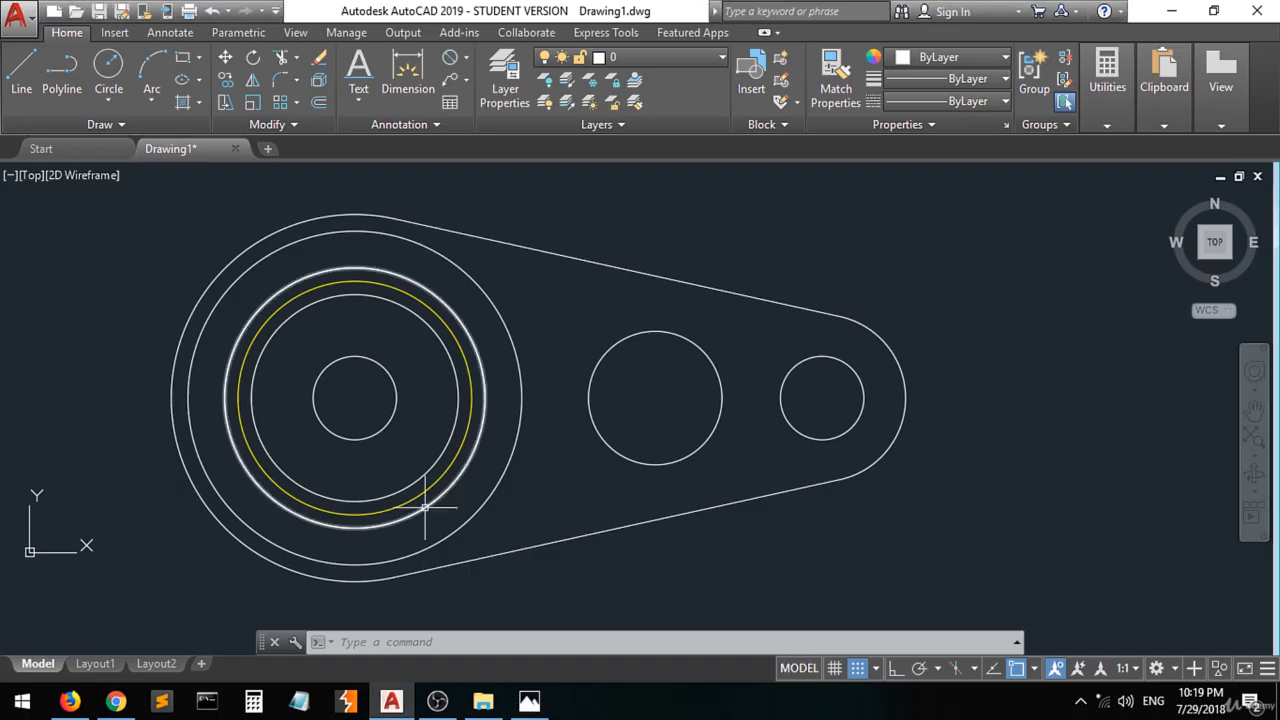
# Draw a line from the large hub's center, 100 units long at 45 degrees.
pyautogui.click(472, 397)
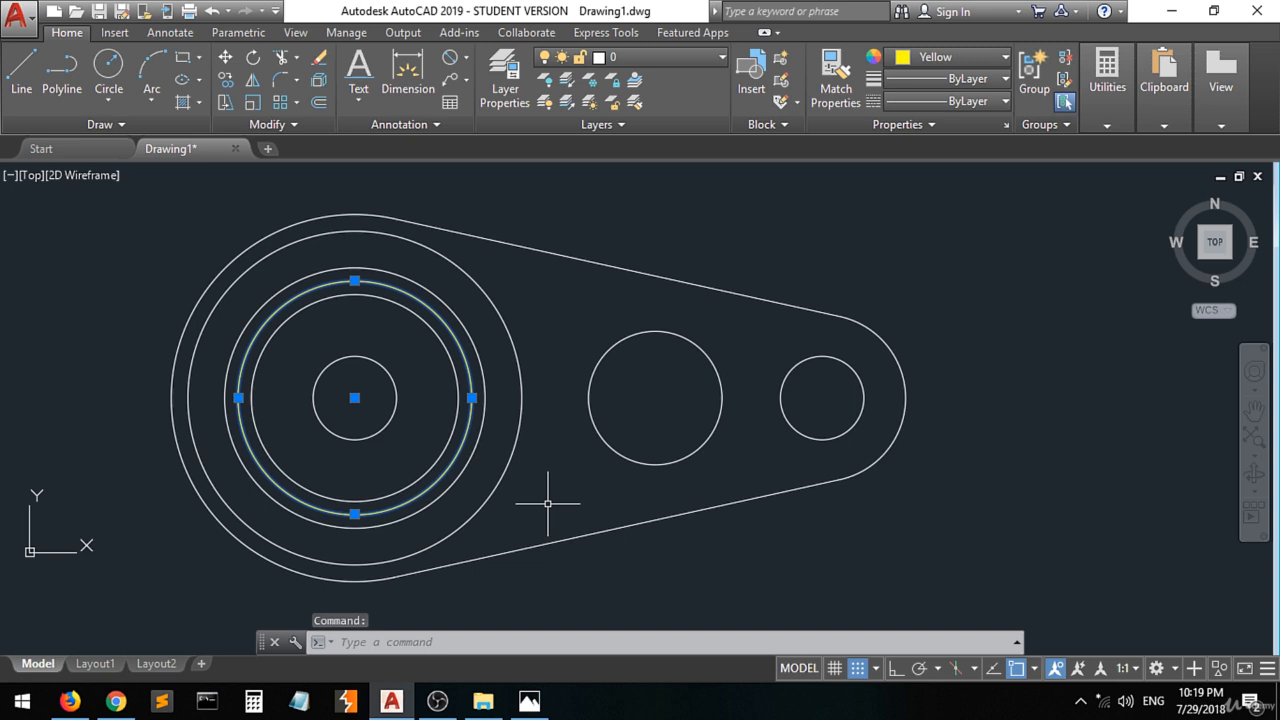
pyautogui.press('Escape')
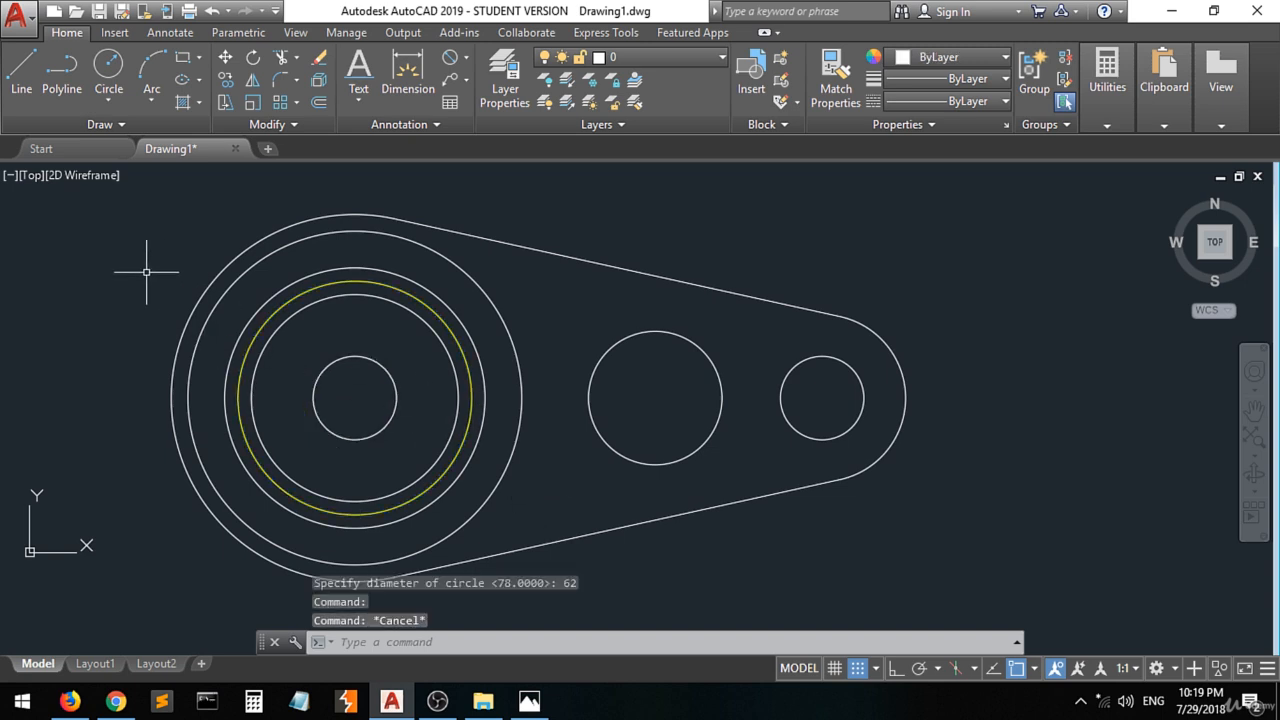
pyautogui.click(24, 80)
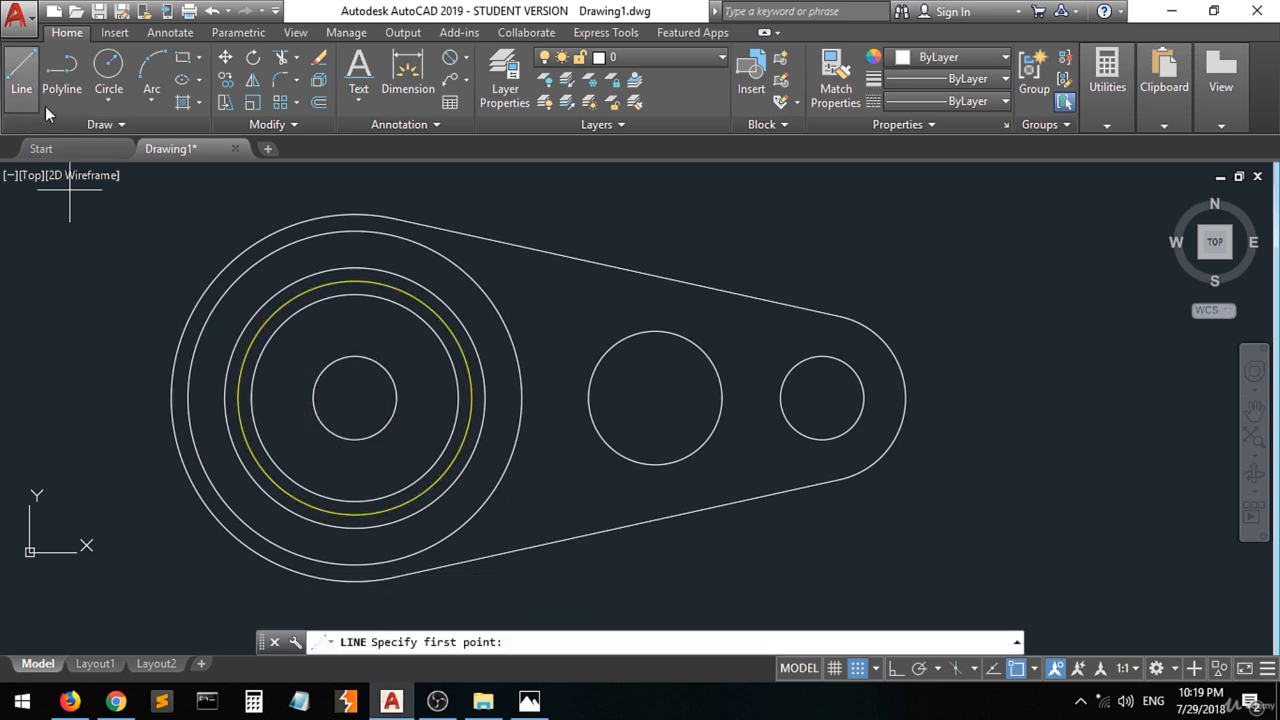
pyautogui.click(354, 398)
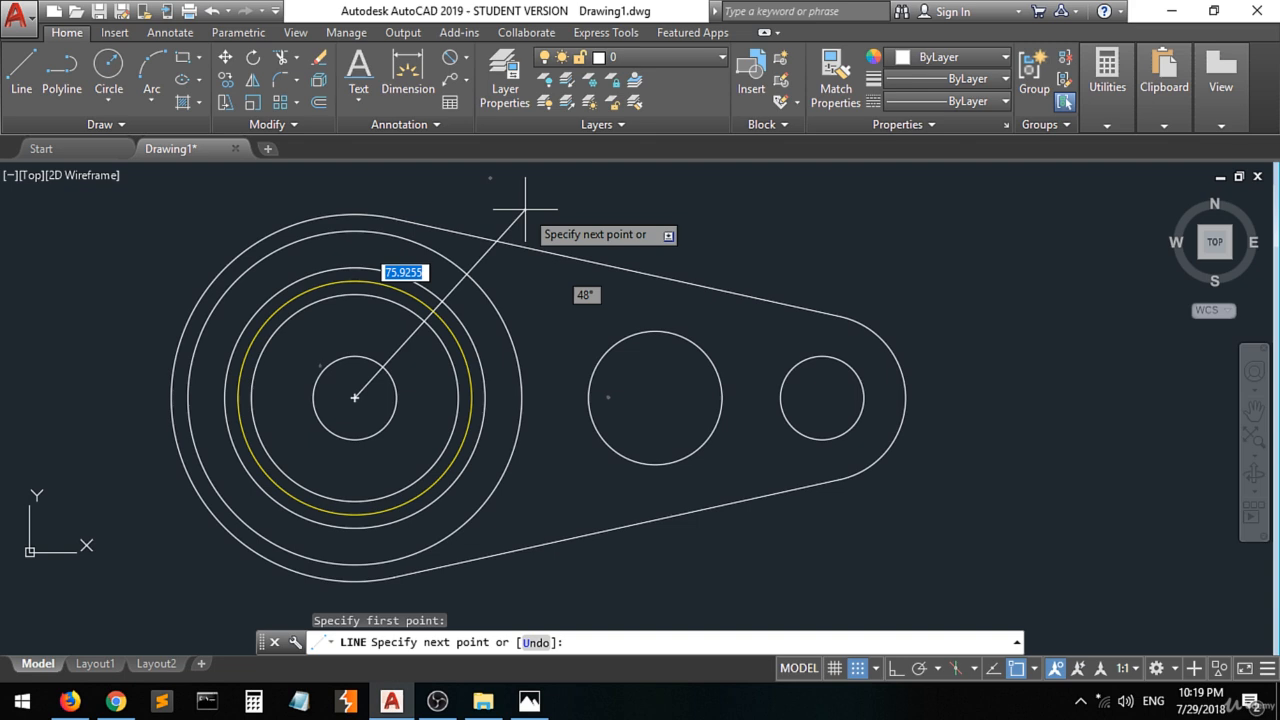
pyautogui.write('1')
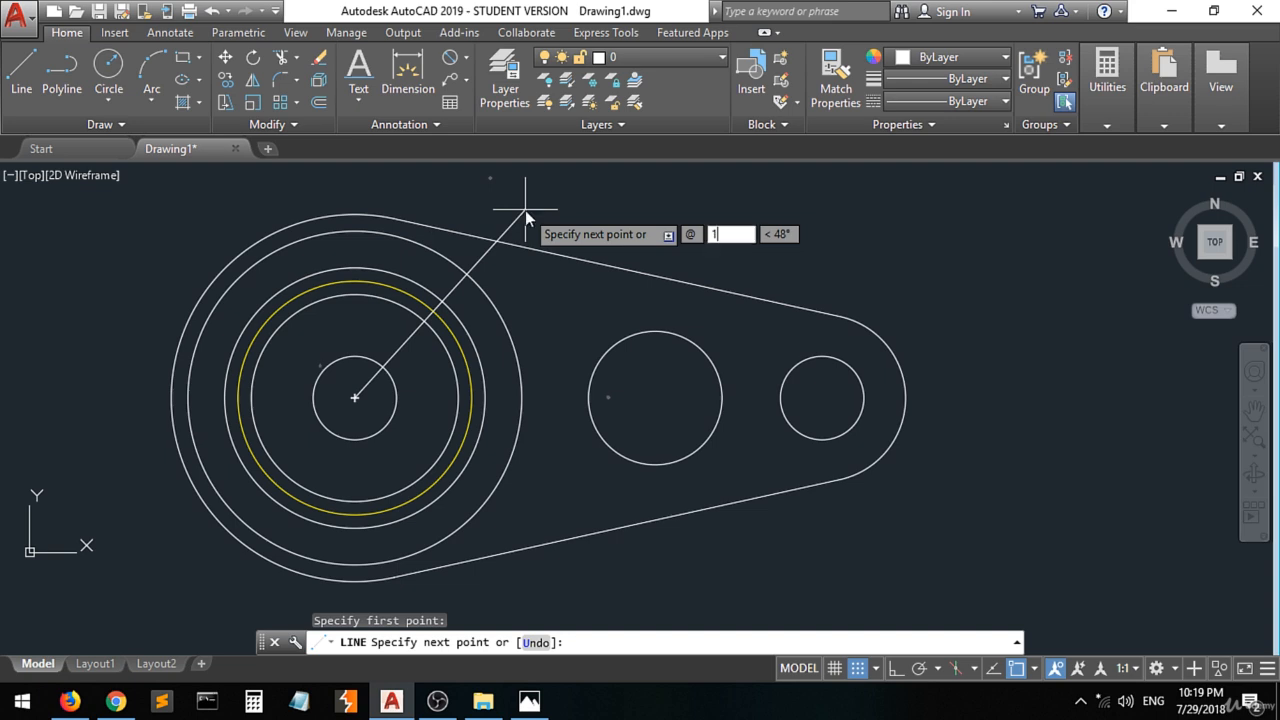
pyautogui.write('00')
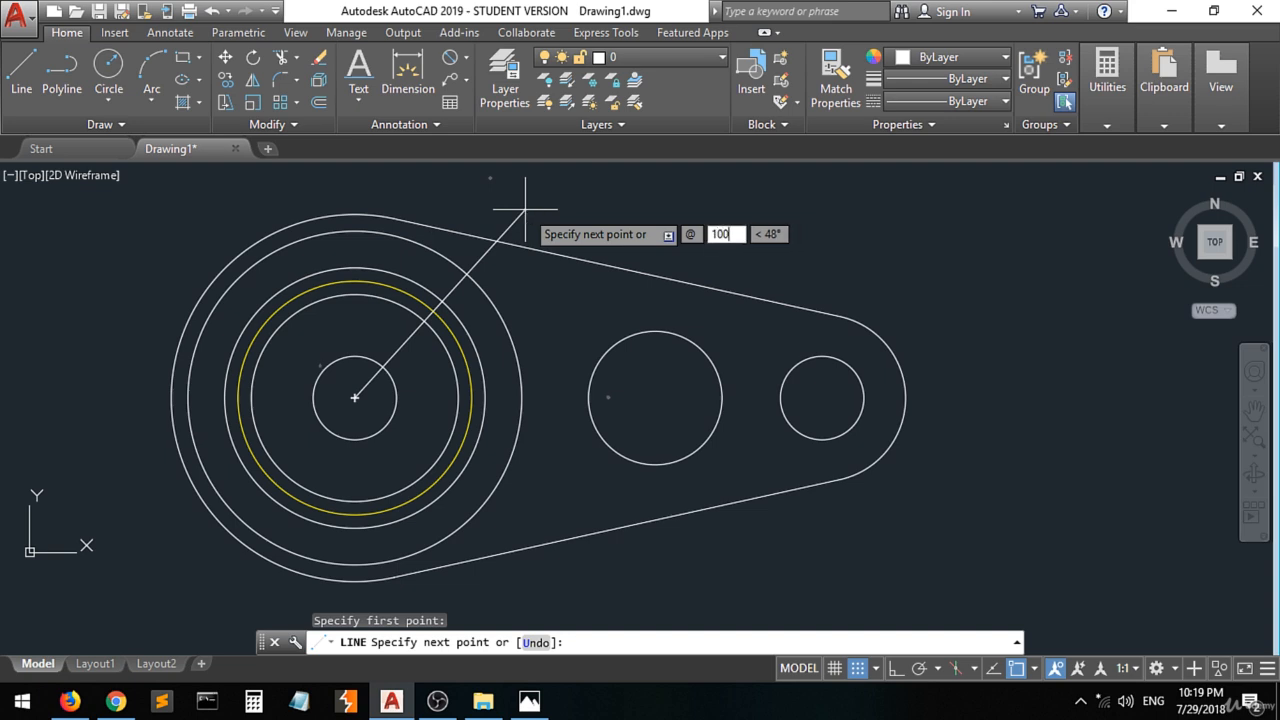
pyautogui.press('Tab')
pyautogui.write('45')
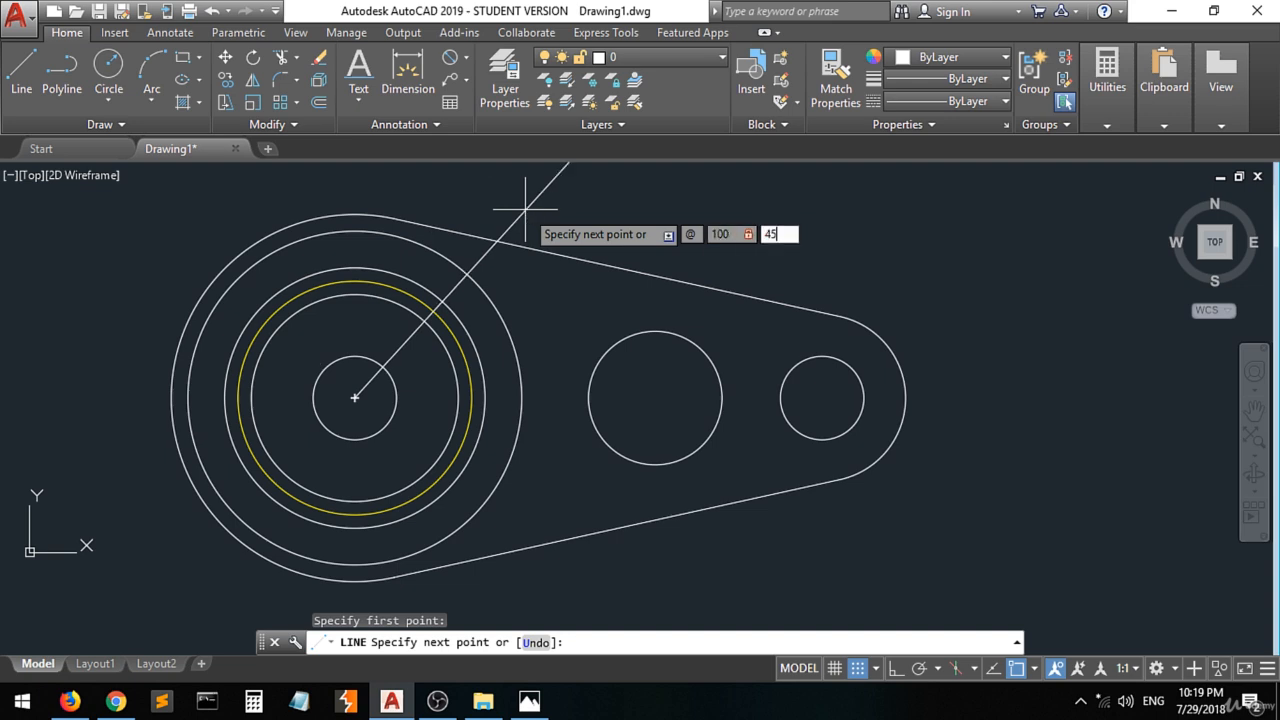
pyautogui.press('Return')
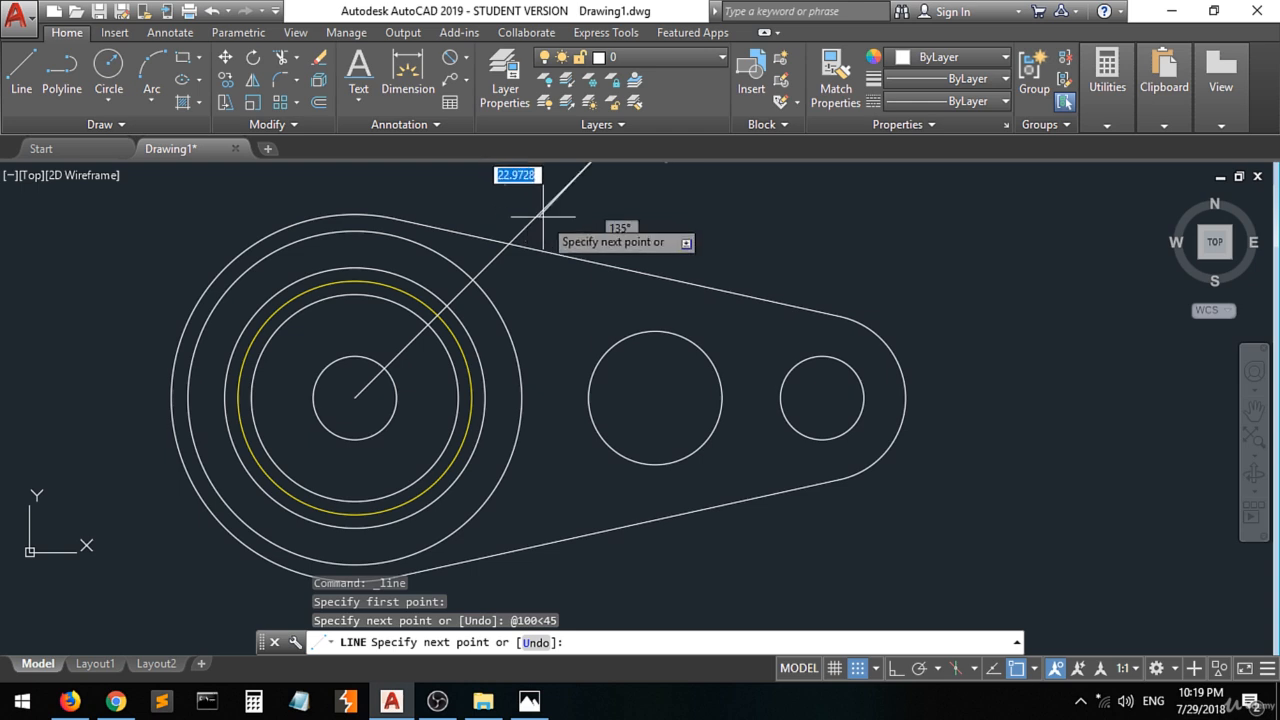
pyautogui.scroll(-3, 590, 237)
pyautogui.press('Return')
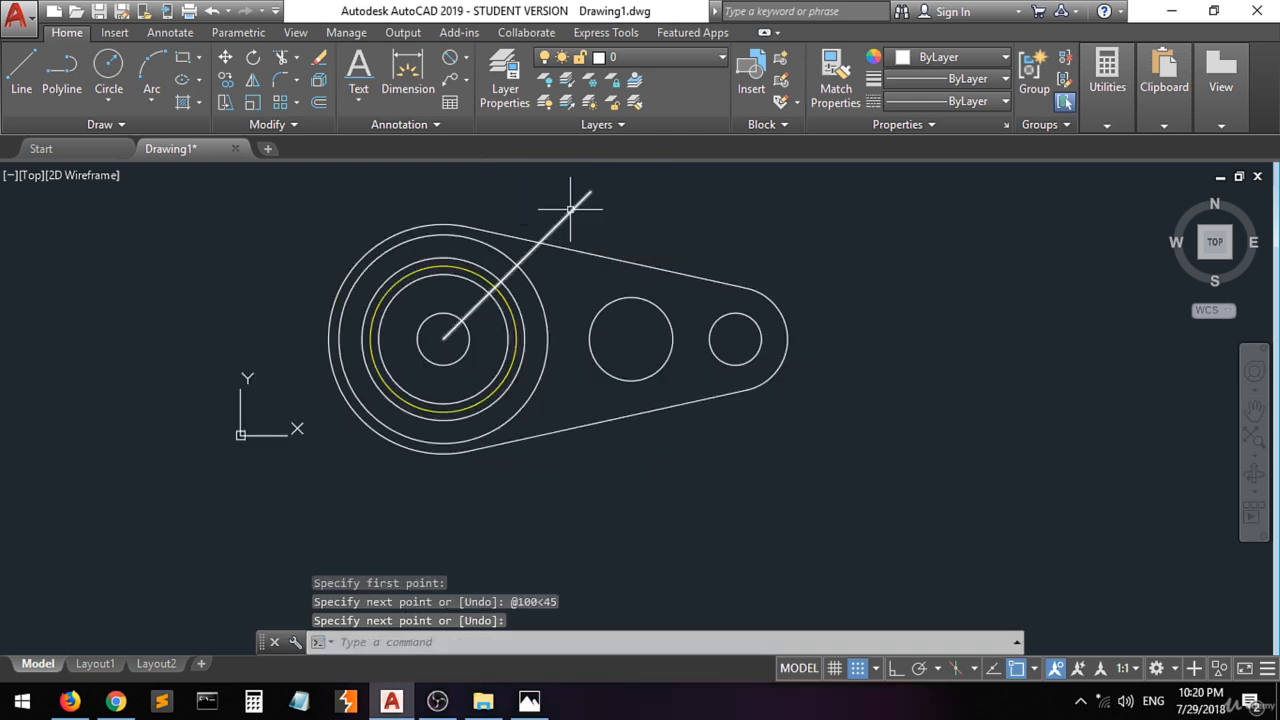
# Start a second line at the large hub's center and try to enter 45+90 for its next point, clearing the entry.
pyautogui.click(22, 68)
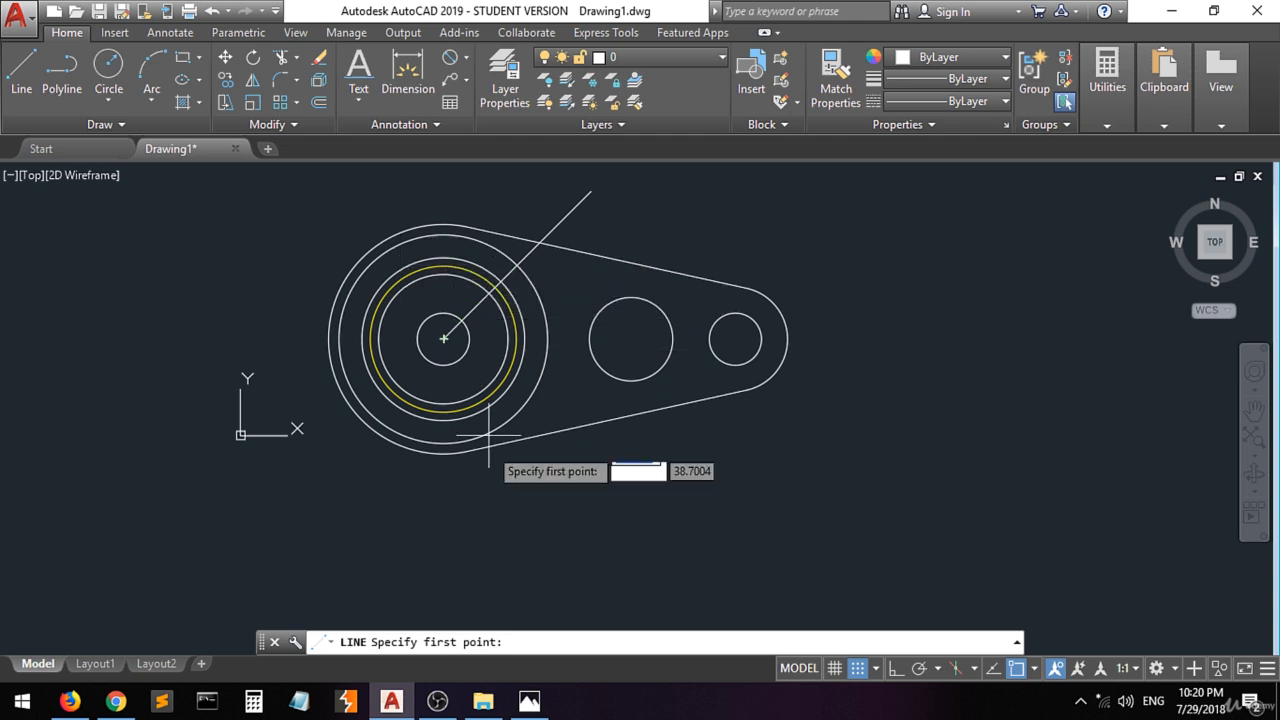
pyautogui.click(443, 339)
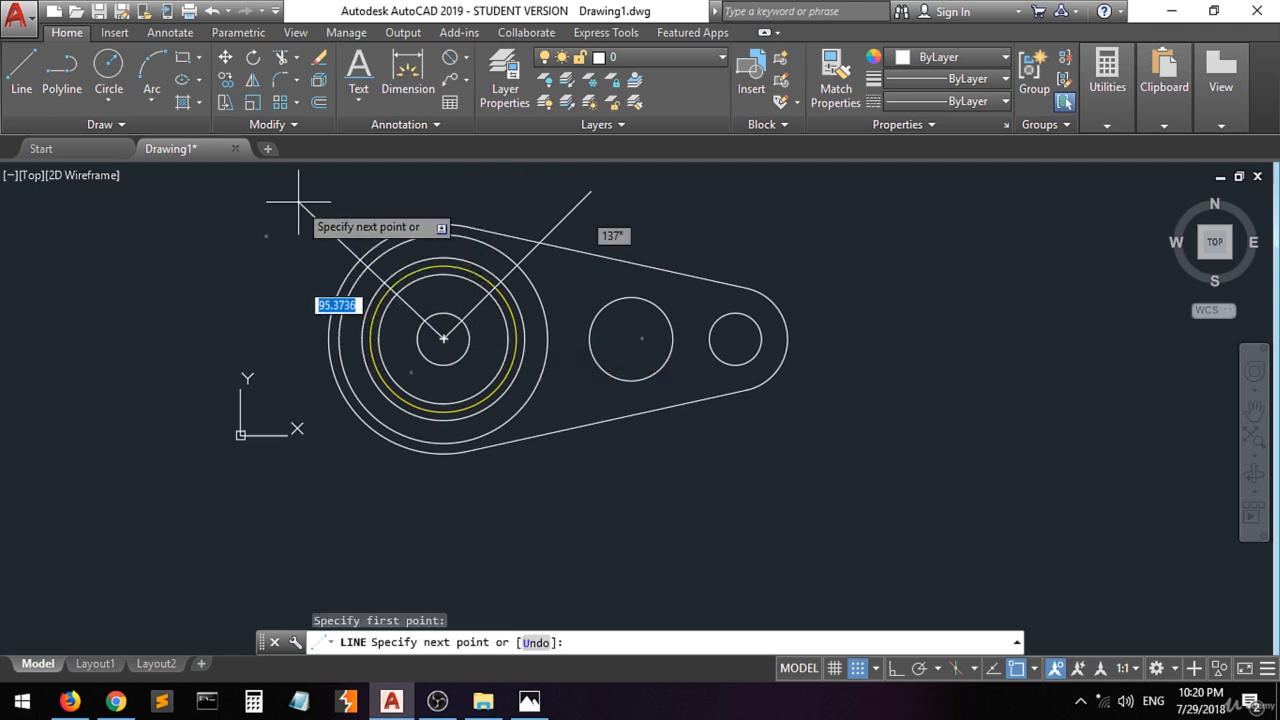
pyautogui.write('@')
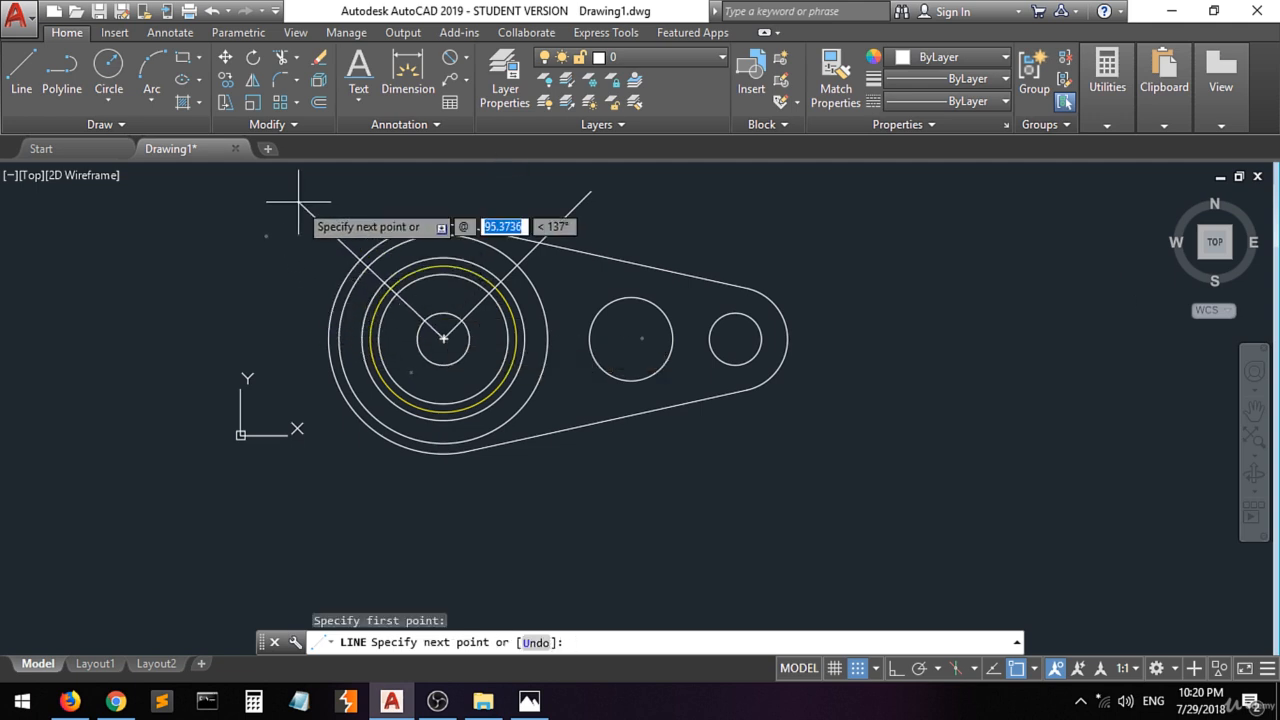
pyautogui.write('45')
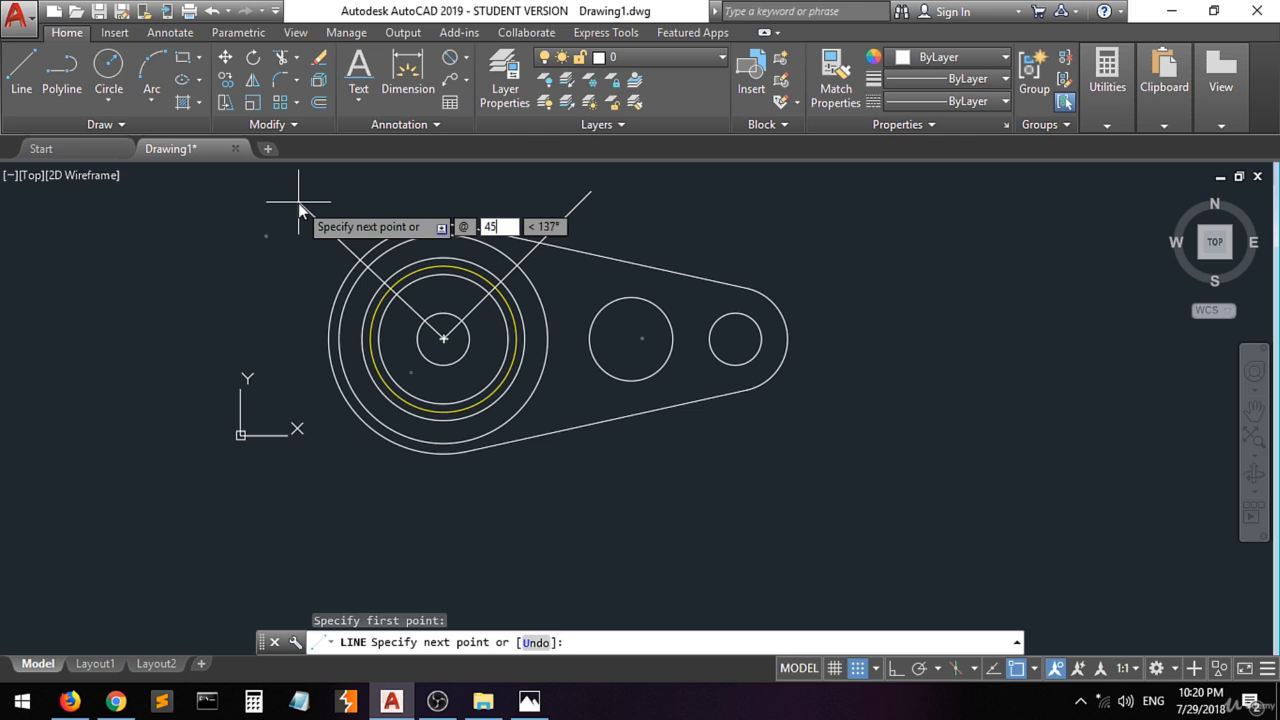
pyautogui.write('+90')
pyautogui.press('BackSpace')
pyautogui.press('BackSpace')
pyautogui.press('BackSpace')
pyautogui.press('BackSpace')
pyautogui.press('BackSpace')
pyautogui.write('<')
pyautogui.press('BackSpace')
# Switch to Calculator, add 45 and 90, and return to the drawing in AutoCAD.
pyautogui.click(254, 700)
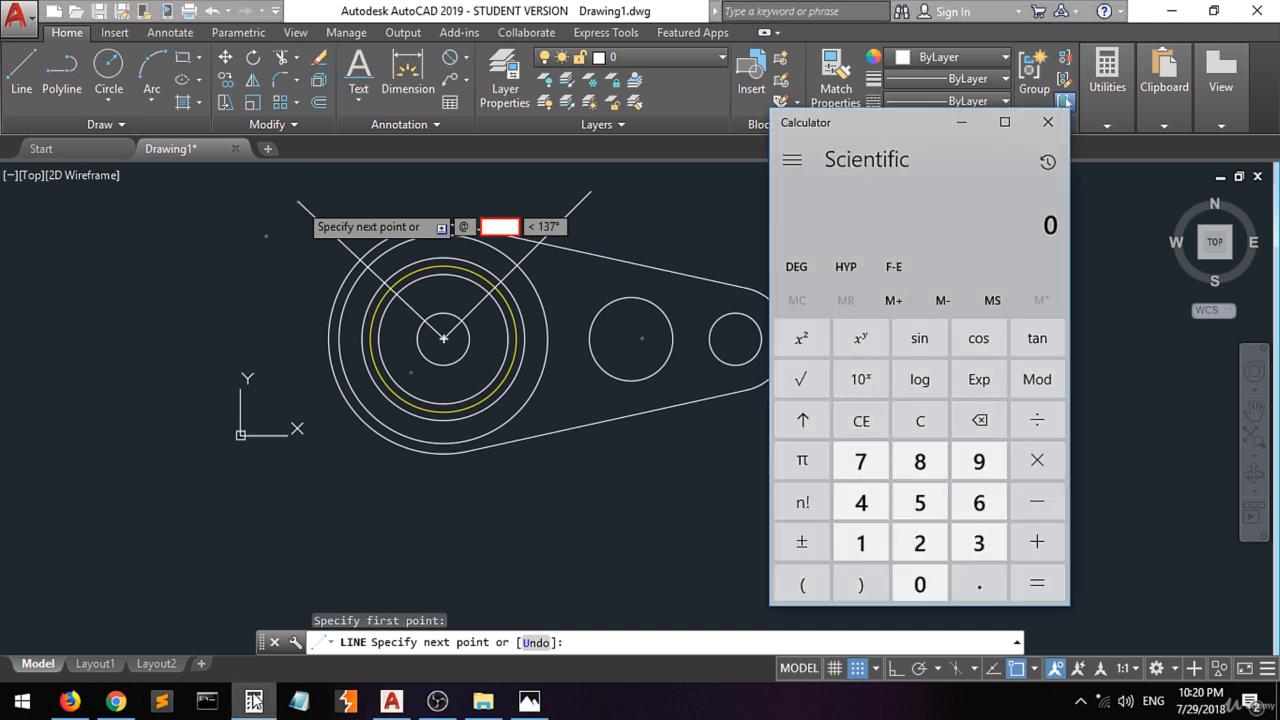
pyautogui.click(861, 502)
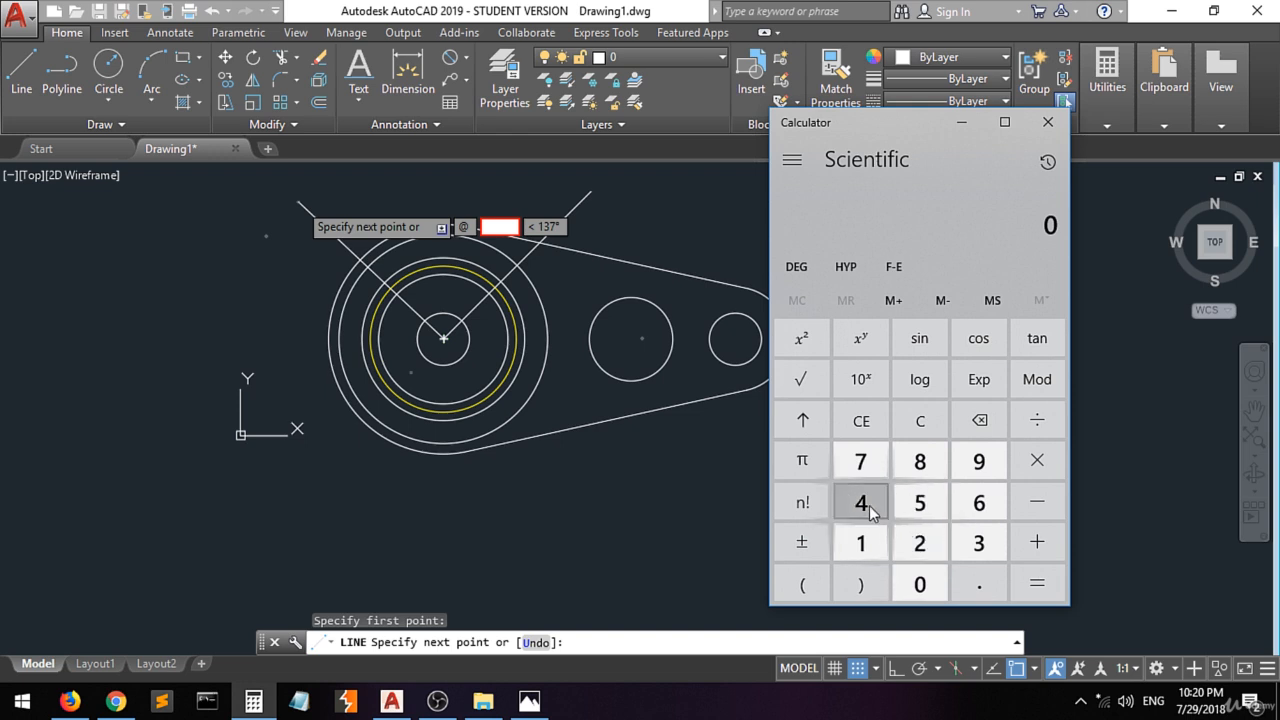
pyautogui.click(920, 502)
pyautogui.click(1037, 542)
pyautogui.click(979, 461)
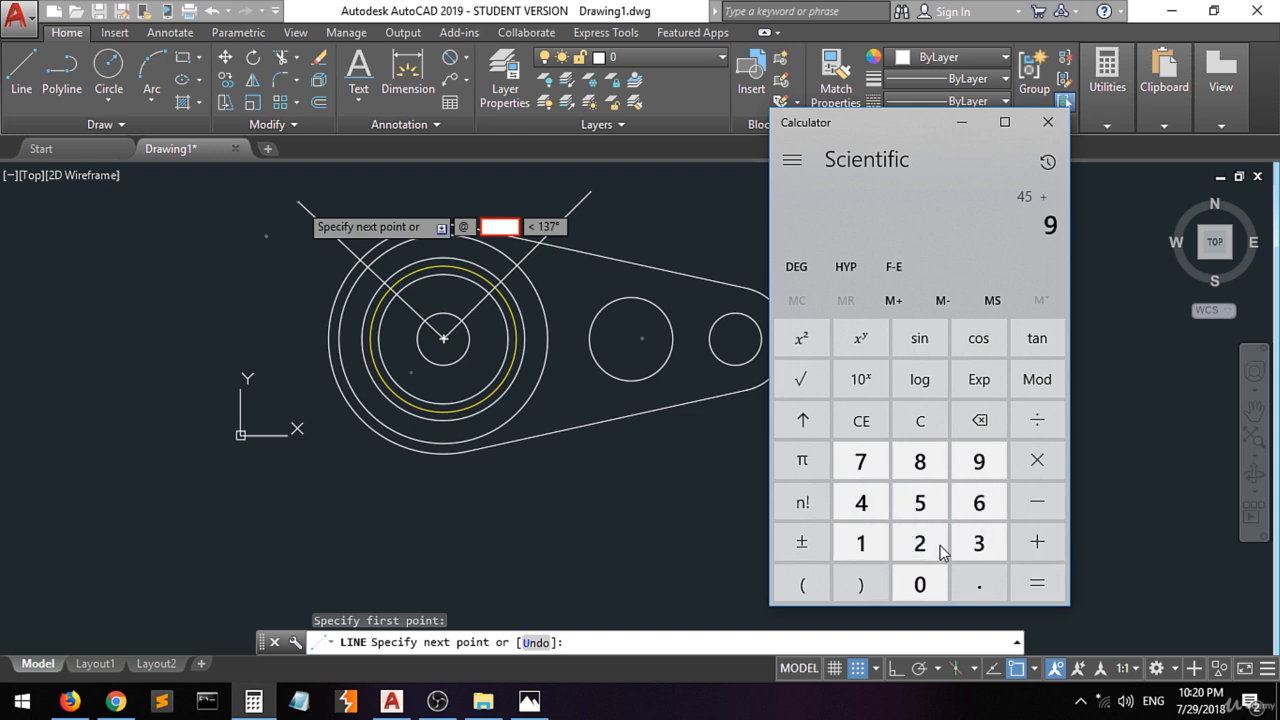
pyautogui.click(920, 584)
pyautogui.click(1037, 584)
pyautogui.click(956, 125)
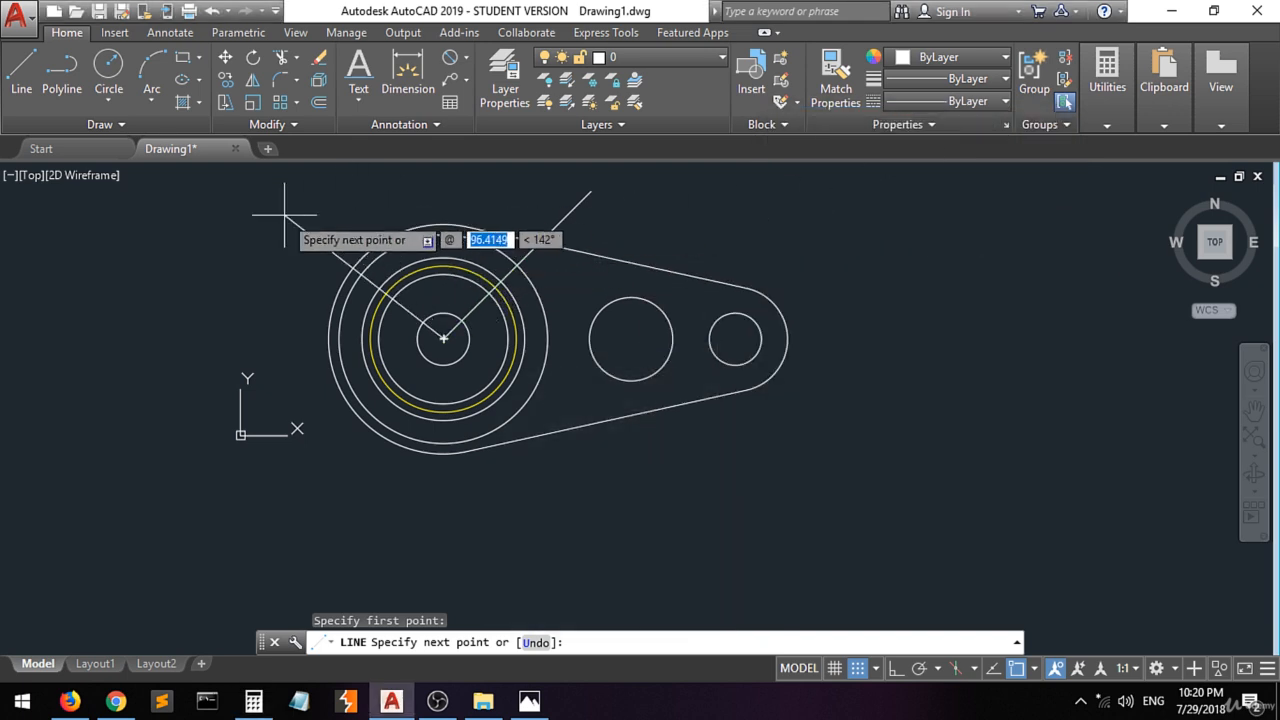
# Complete the second line with length 135 at 135 degrees and end it with a short extra segment beyond its outer end.
pyautogui.write('135')
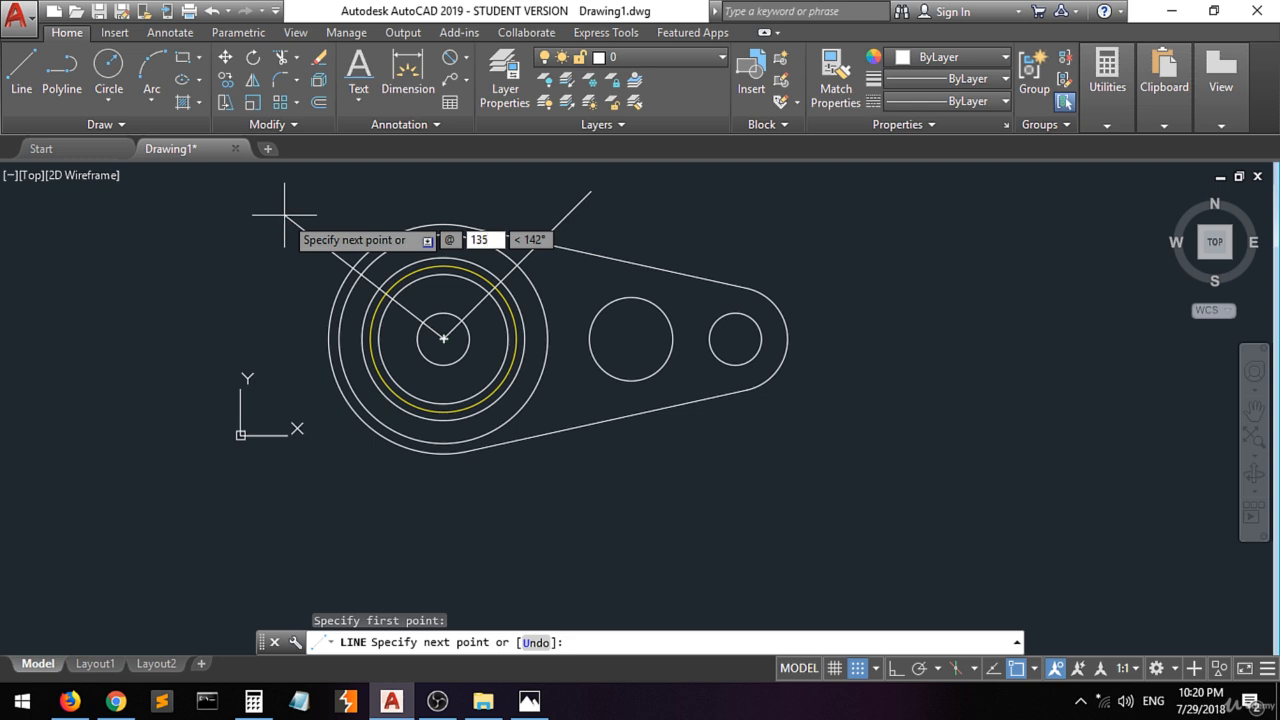
pyautogui.press('Tab')
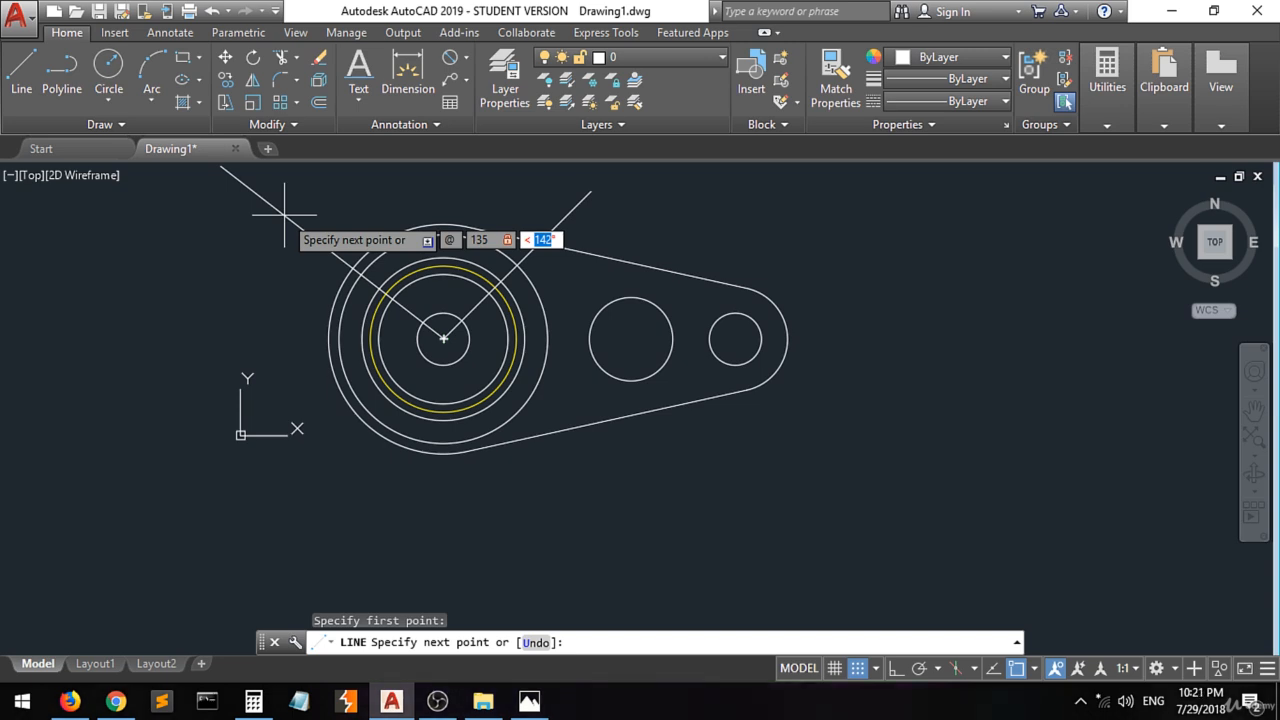
pyautogui.write('135')
pyautogui.press('Return')
pyautogui.scroll(-3, 240, 250)
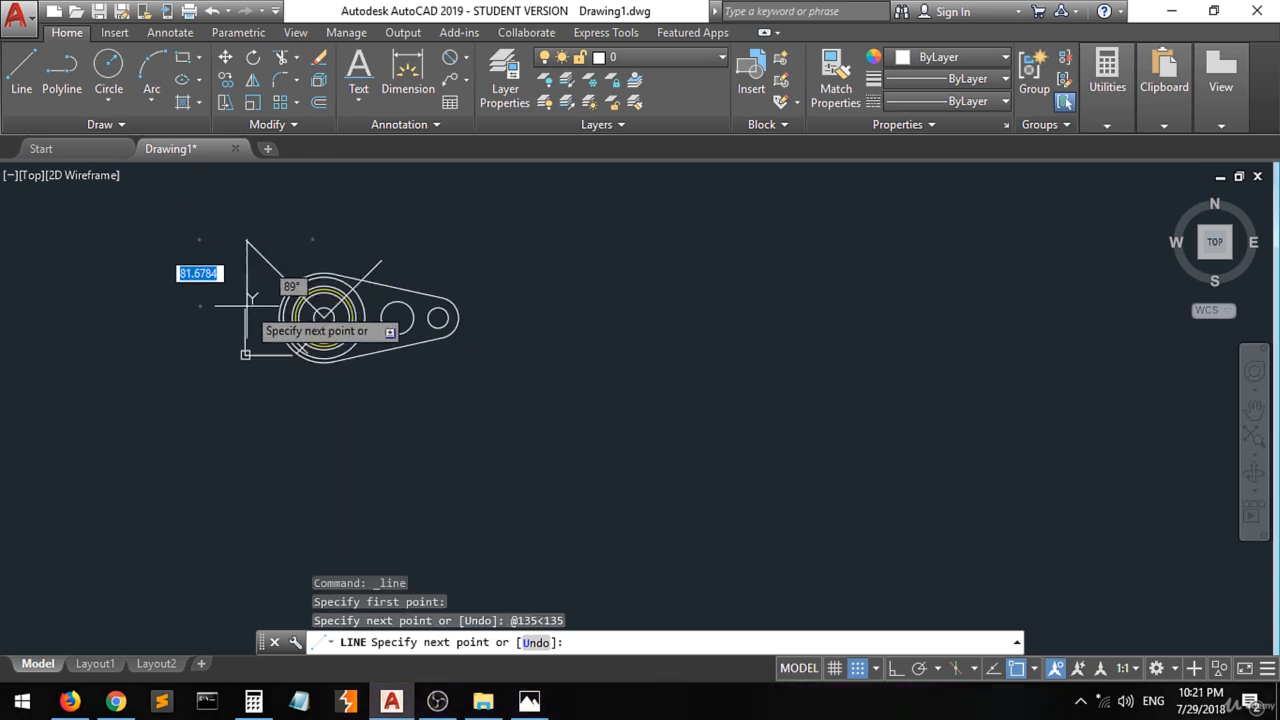
pyautogui.click(211, 235)
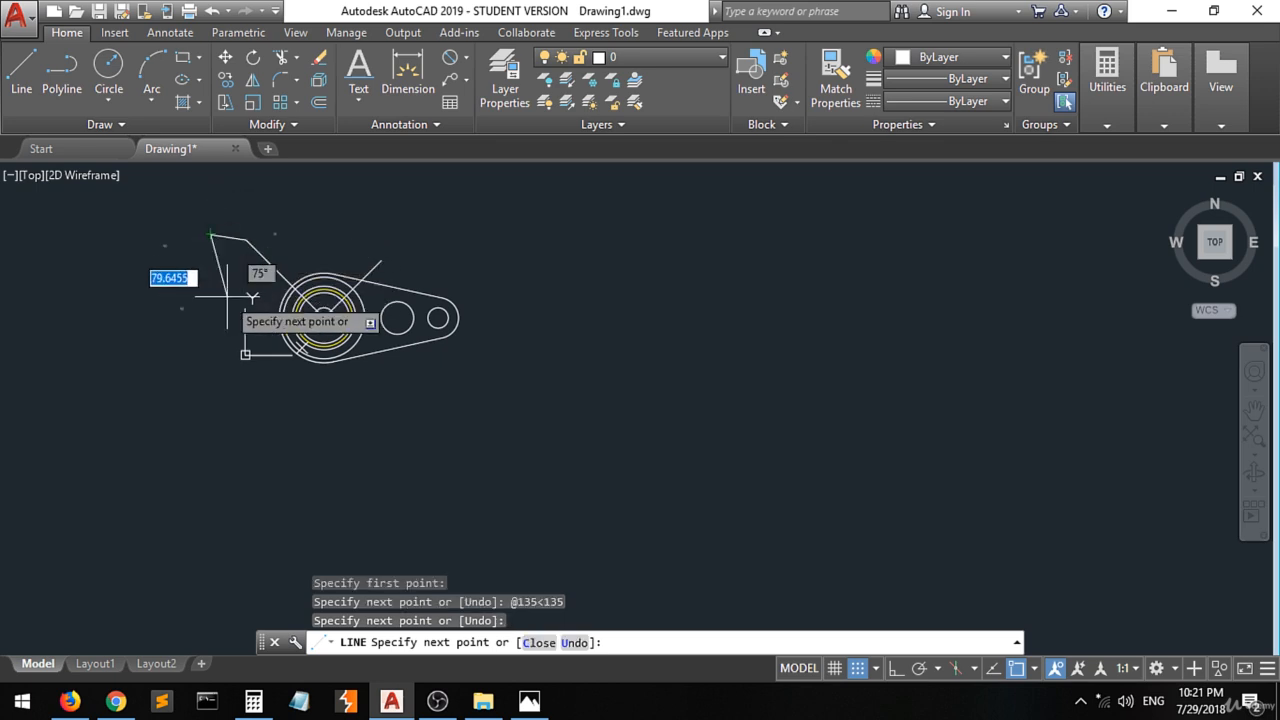
pyautogui.press('Return')
# Add an angular dimension between the two radial lines, placed just above the large hub.
pyautogui.scroll(2, 250, 280)
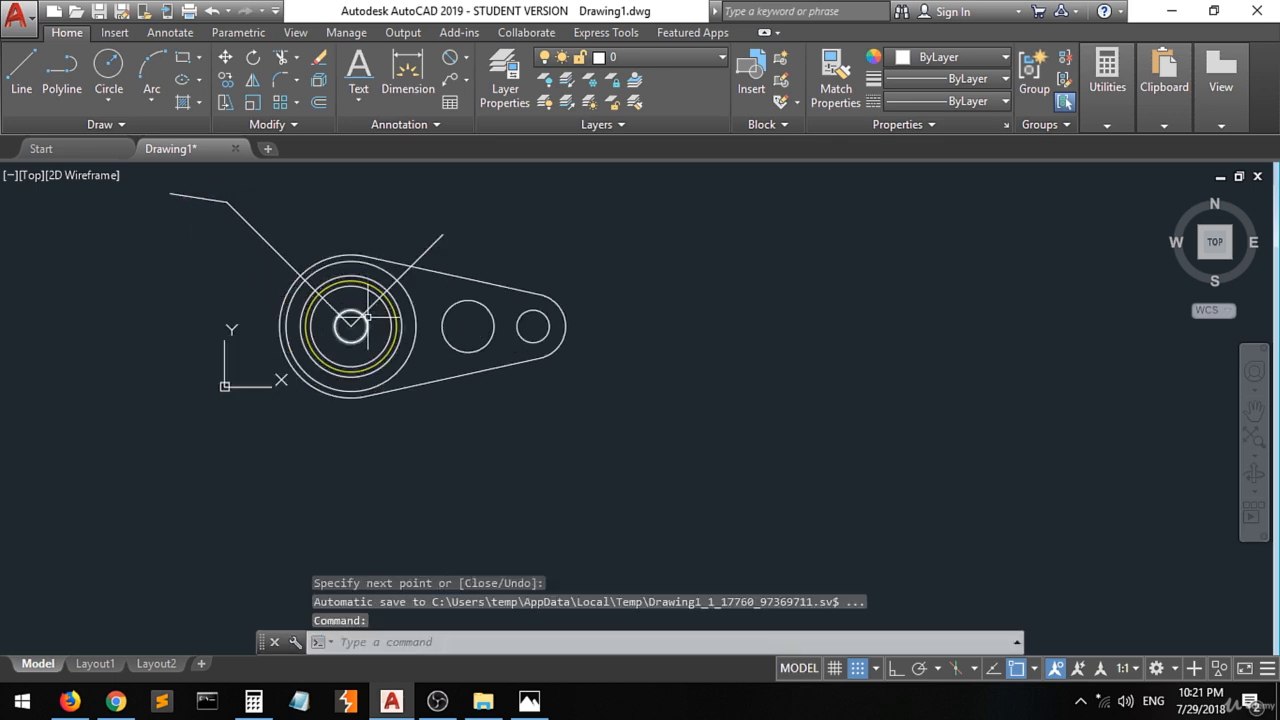
pyautogui.scroll(2, 367, 318)
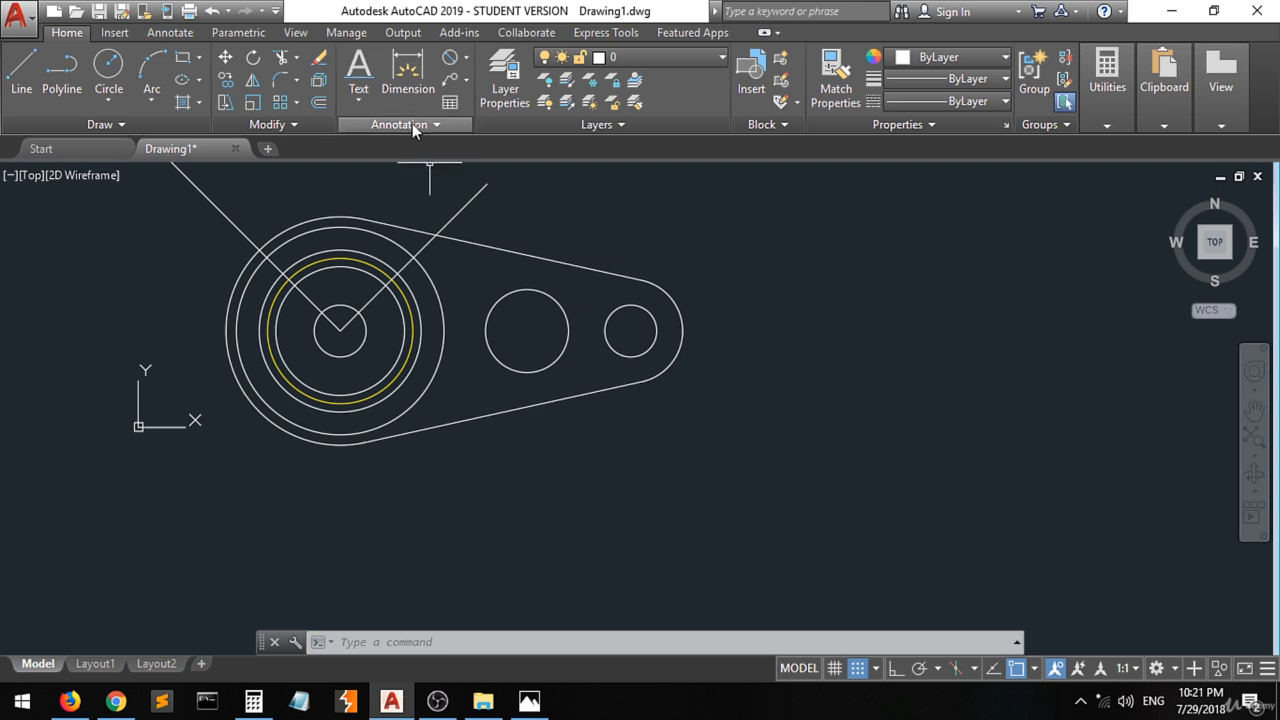
pyautogui.click(465, 57)
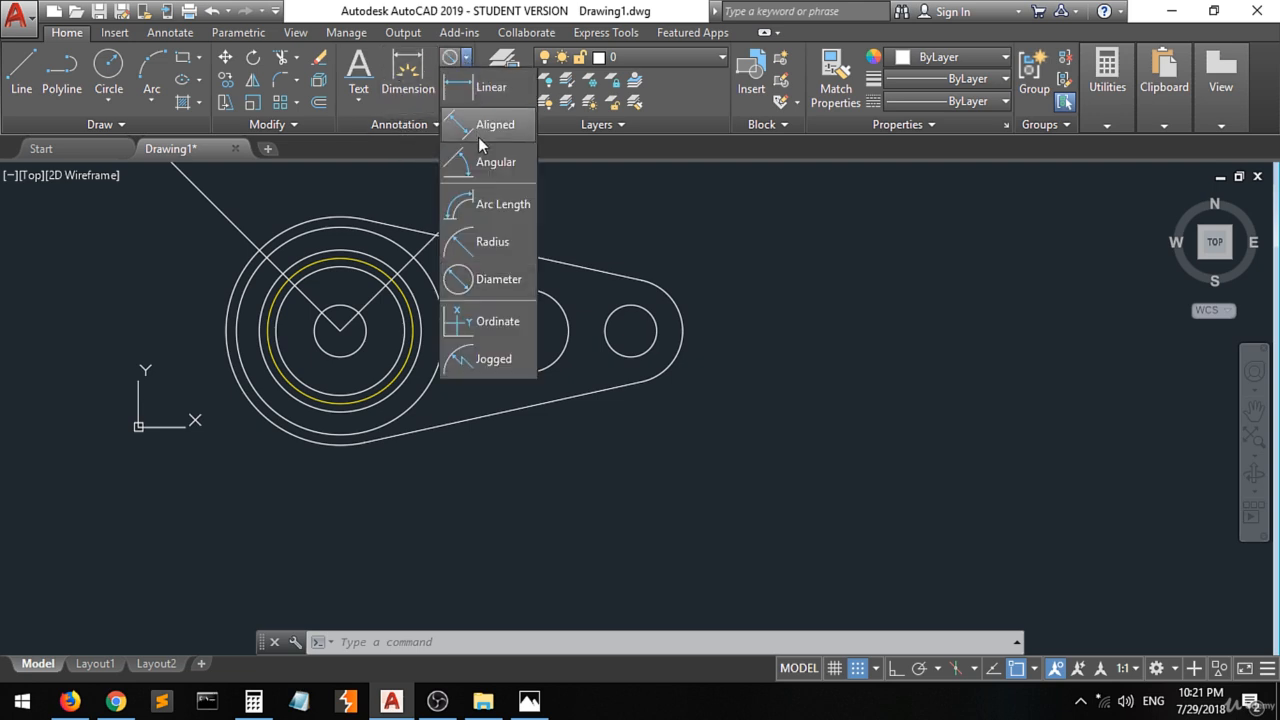
pyautogui.click(494, 162)
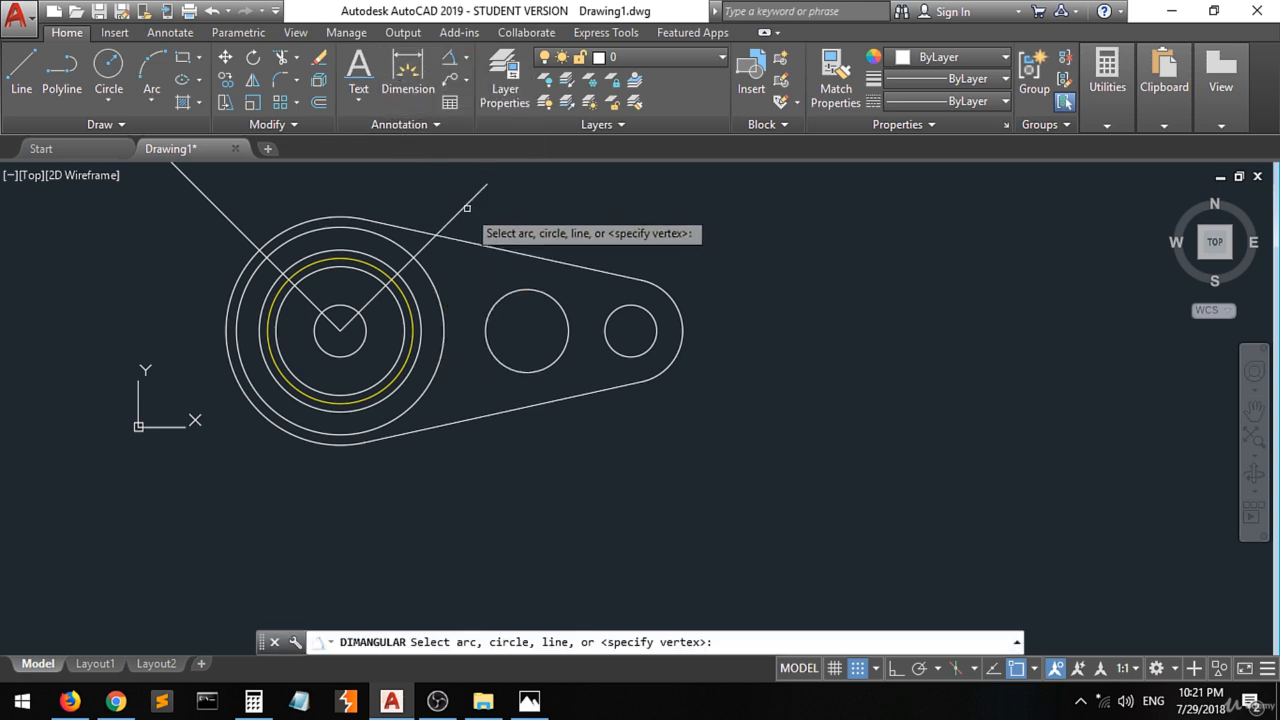
pyautogui.click(466, 207)
pyautogui.click(210, 200)
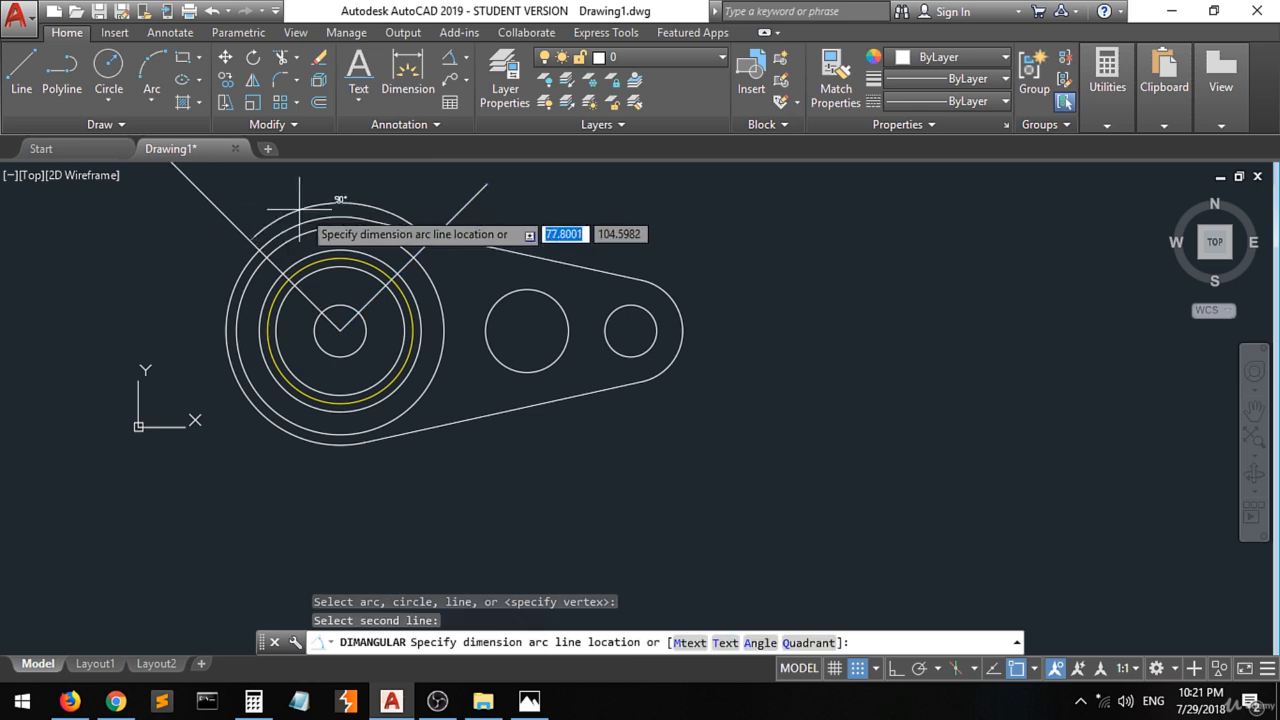
pyautogui.click(338, 196)
pyautogui.scroll(4, 339, 197)
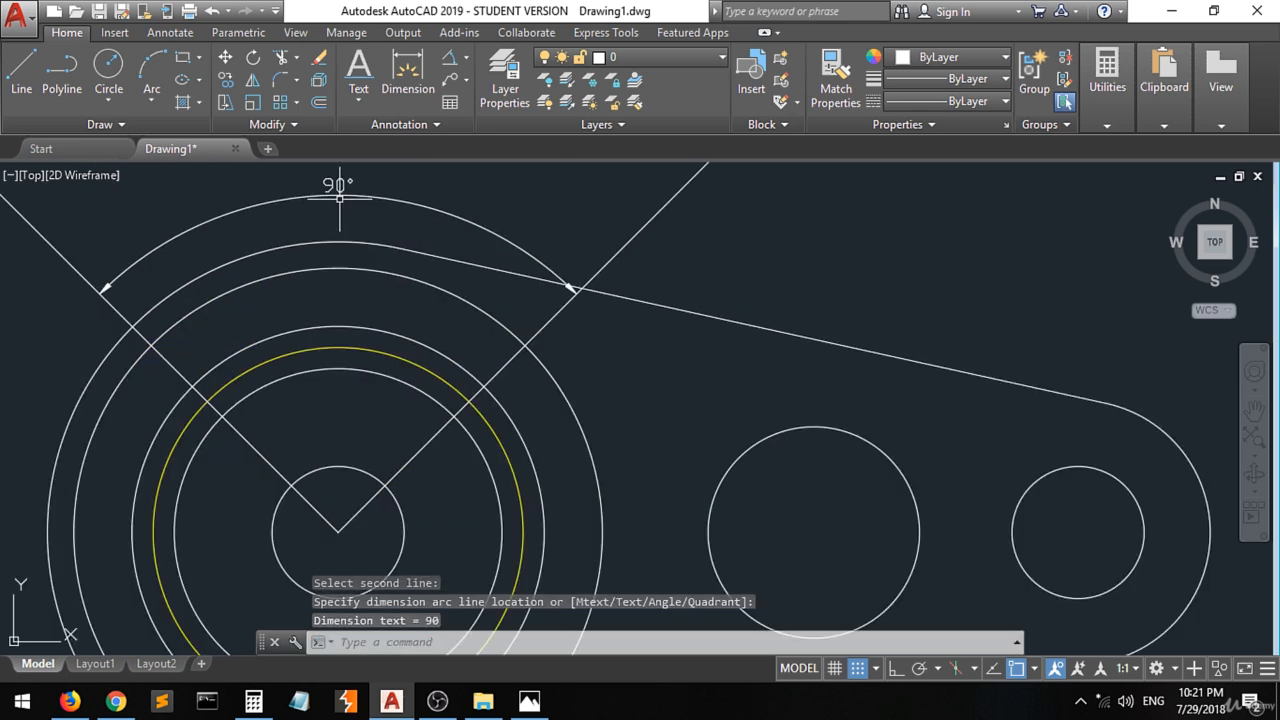
# Delete the angular dimension above the large hub.
pyautogui.click(449, 183)
pyautogui.click(318, 211)
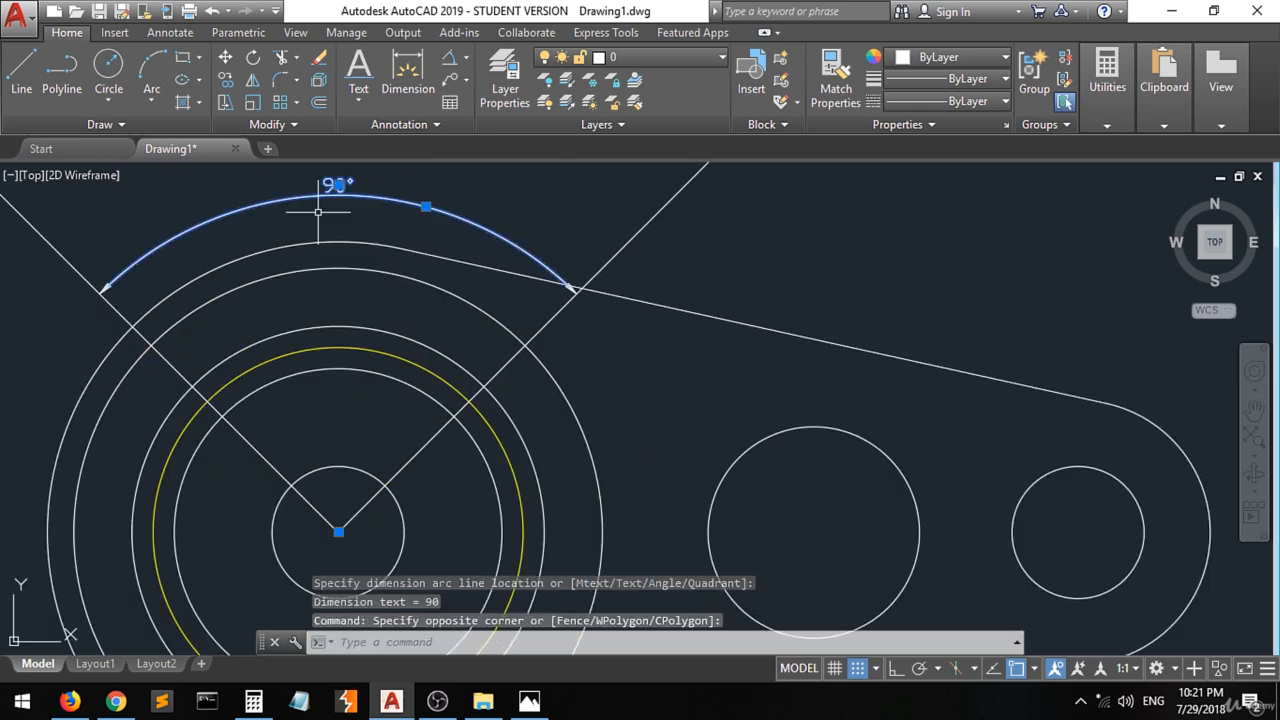
pyautogui.press('Delete')
pyautogui.scroll(-3, 318, 211)
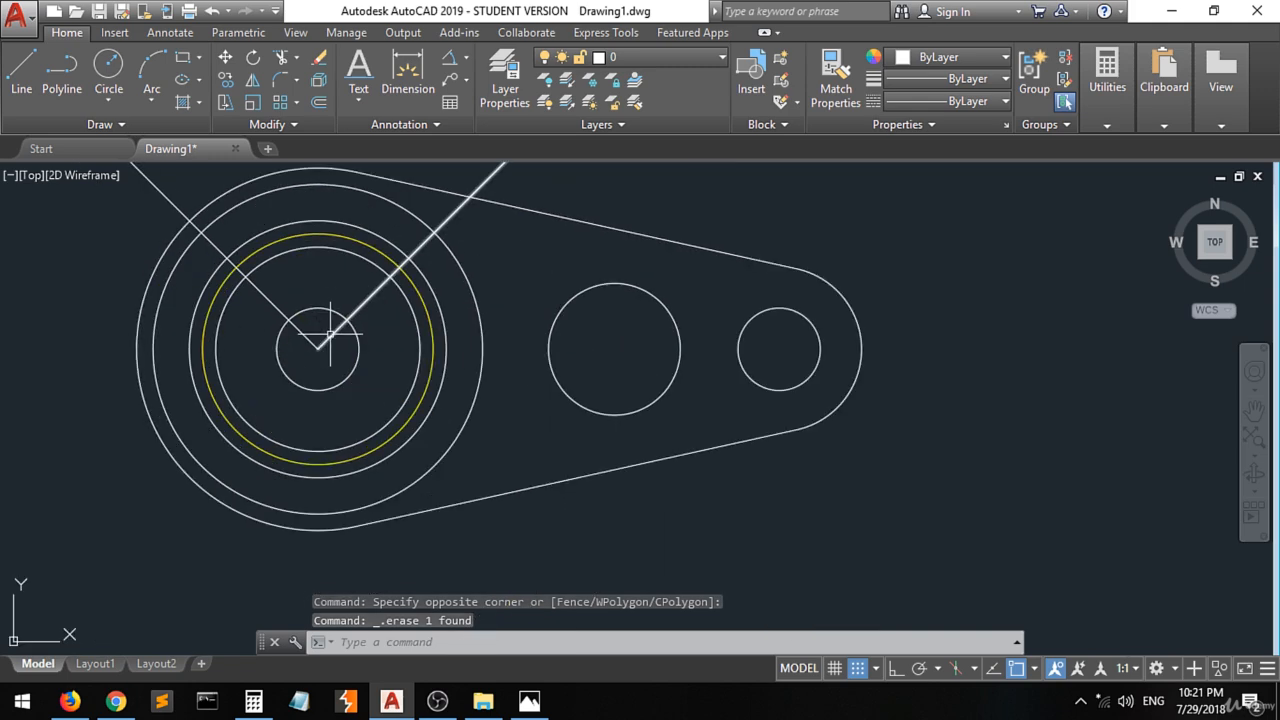
# Mark the upper slot's end centre and underline the Ø16 diameter on the reference image in Photos, and return to AutoCAD.
pyautogui.scroll(2, 331, 331)
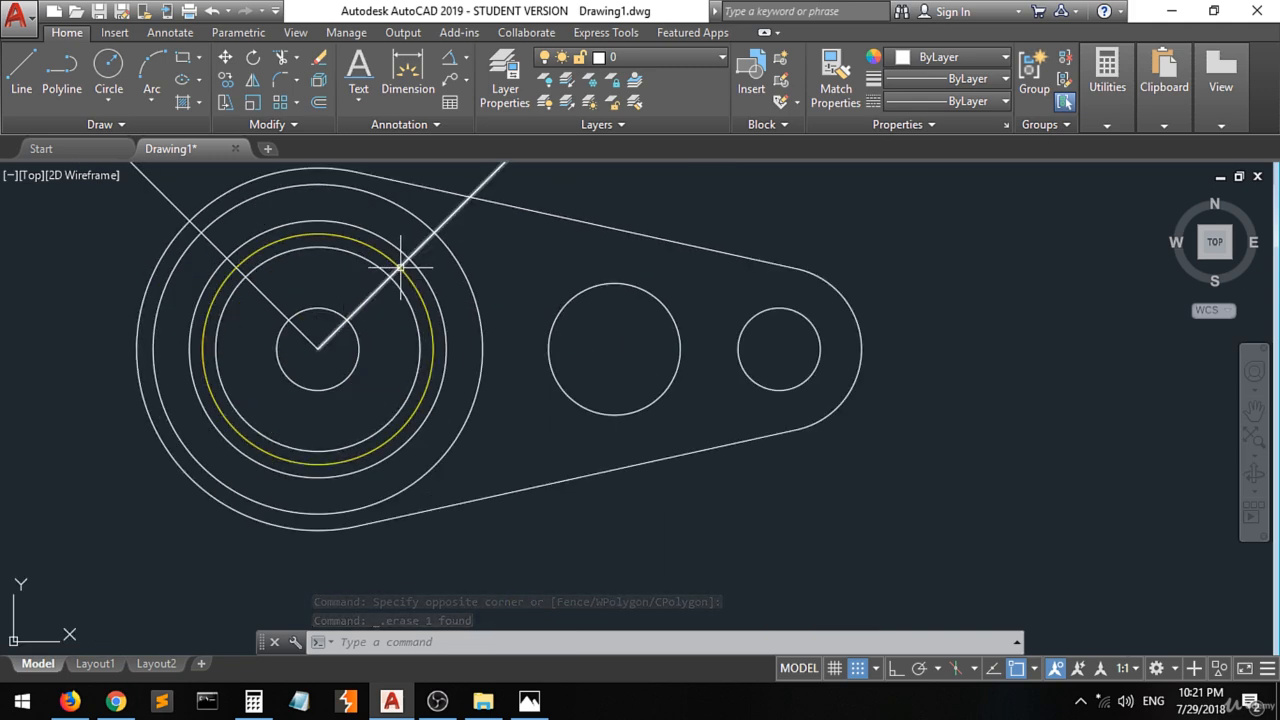
pyautogui.scroll(2, 400, 268)
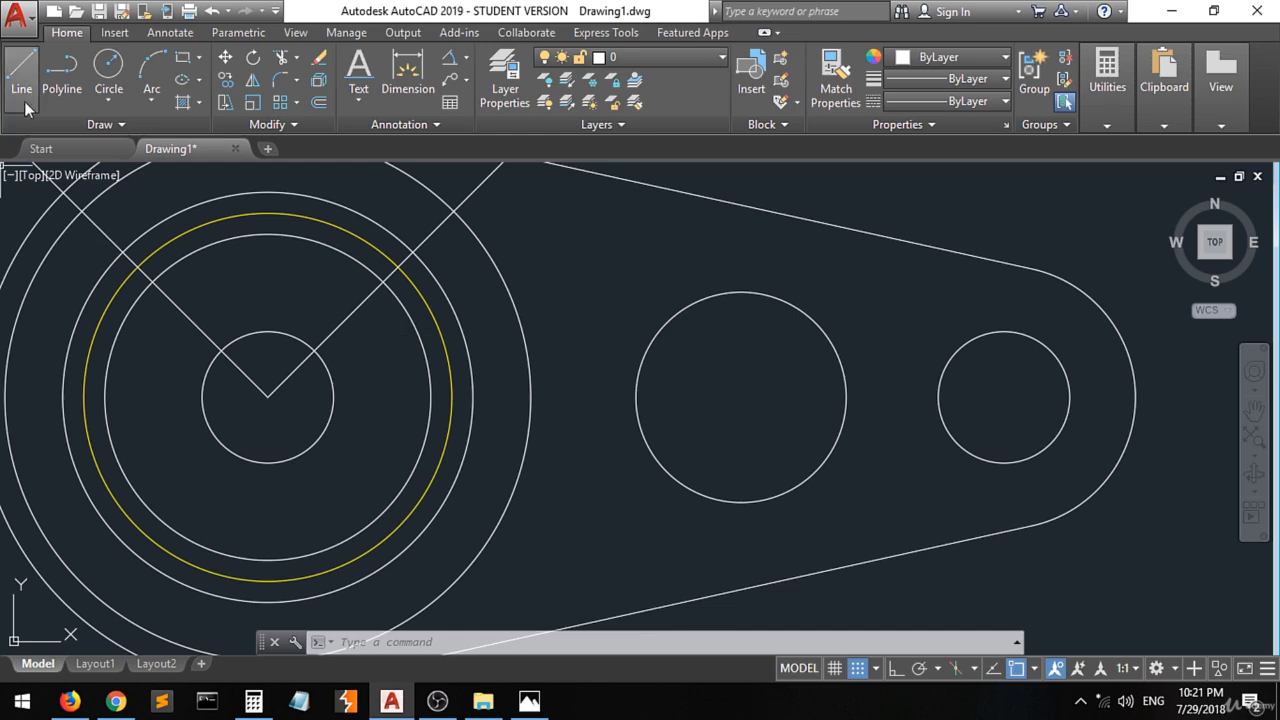
pyautogui.click(107, 80)
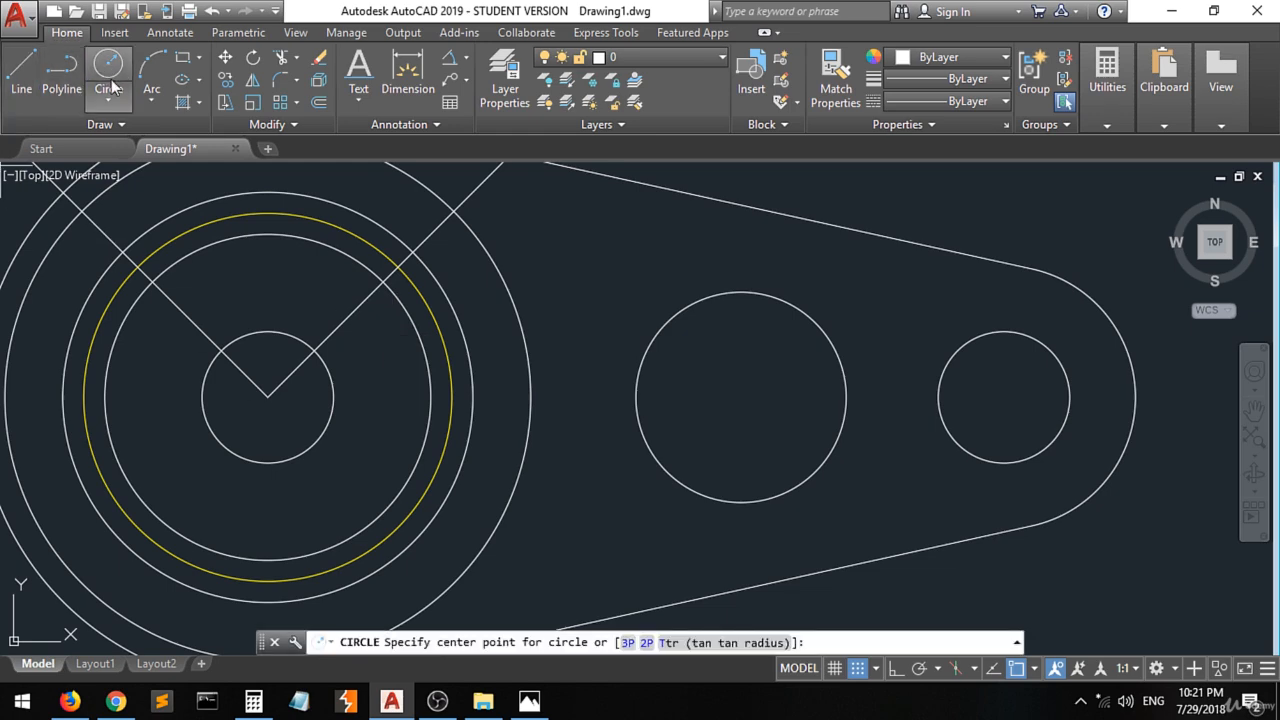
pyautogui.click(529, 701)
pyautogui.click(529, 272)
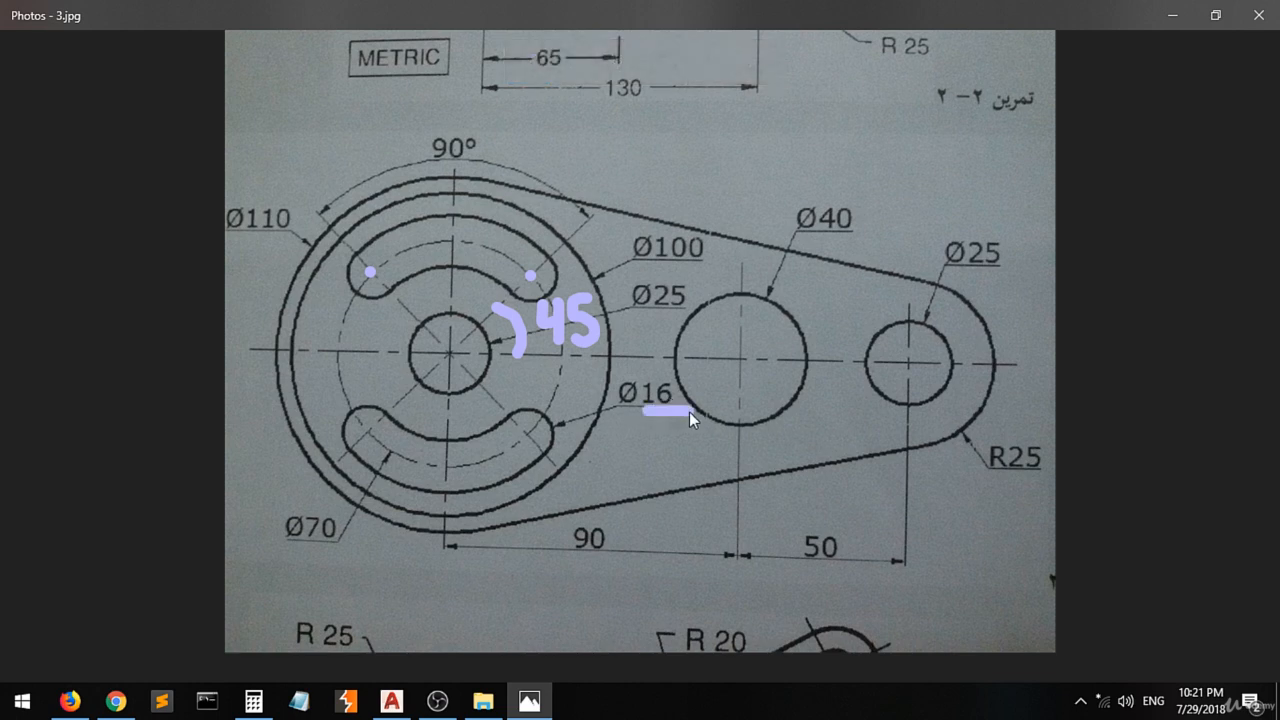
pyautogui.click(391, 701)
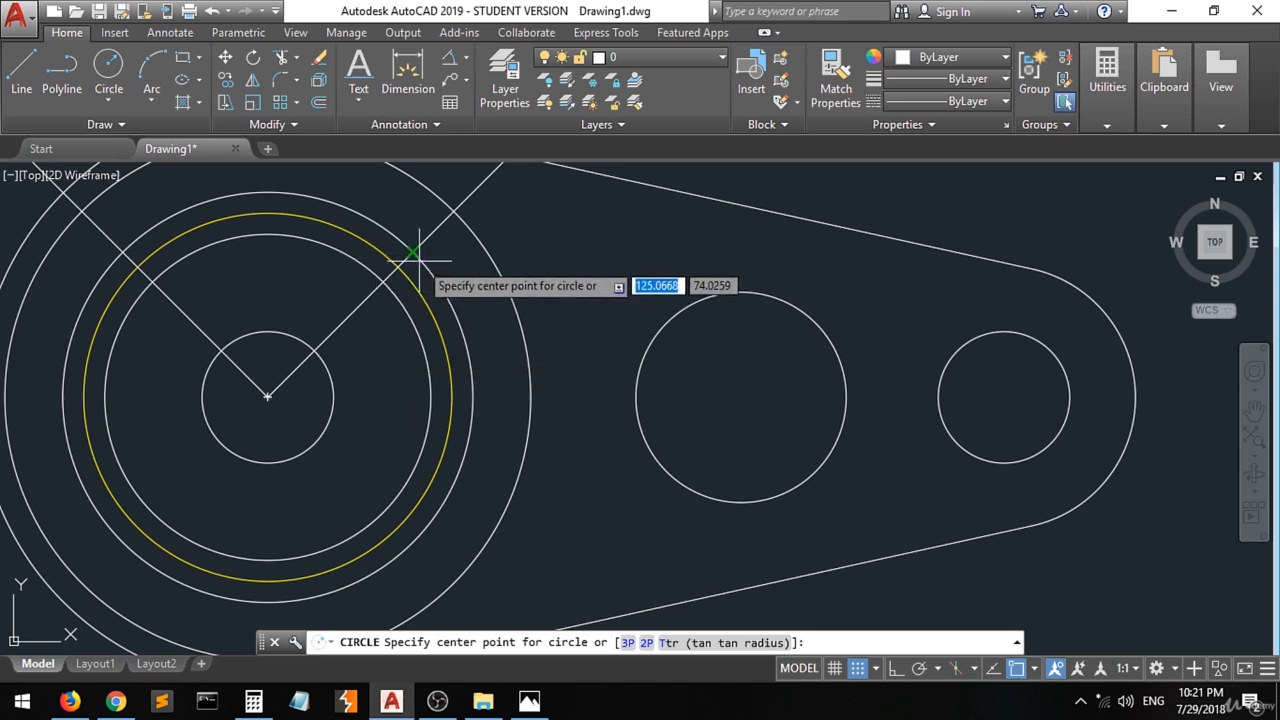
# Draw a circle of diameter 16 centred where the 45-degree radial line crosses the yellow circle.
pyautogui.click(108, 64)
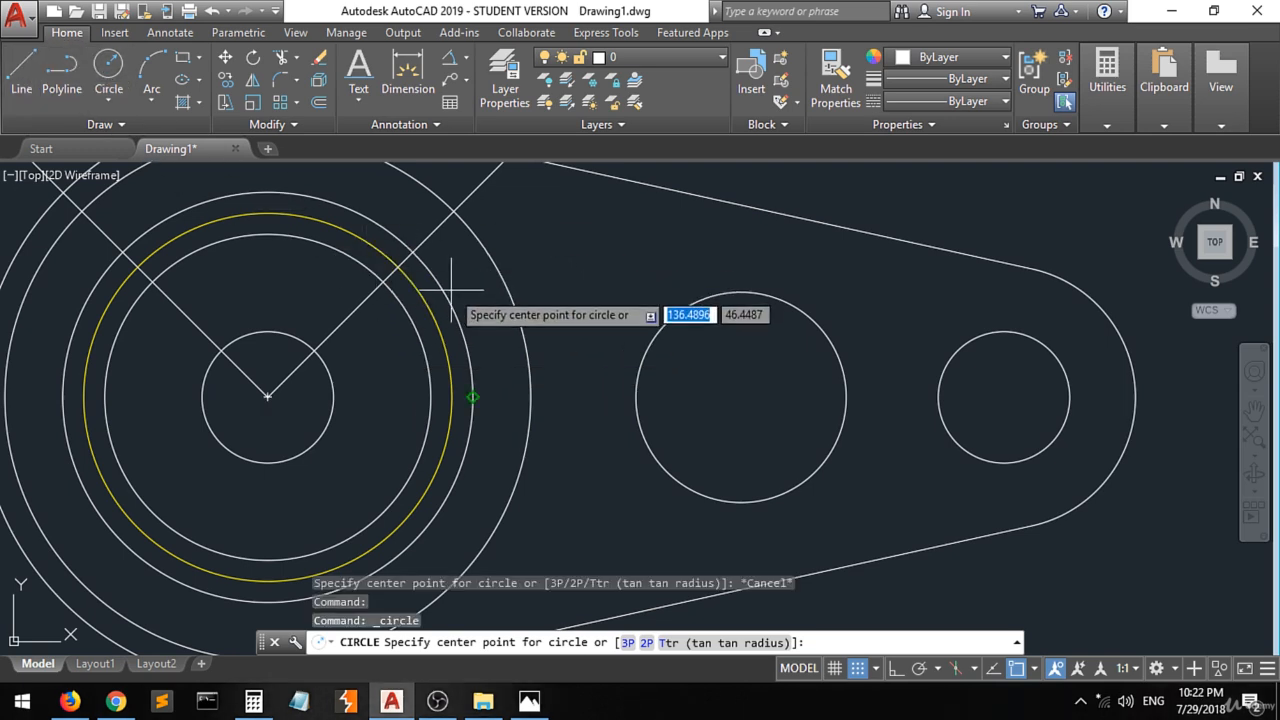
pyautogui.click(398, 267)
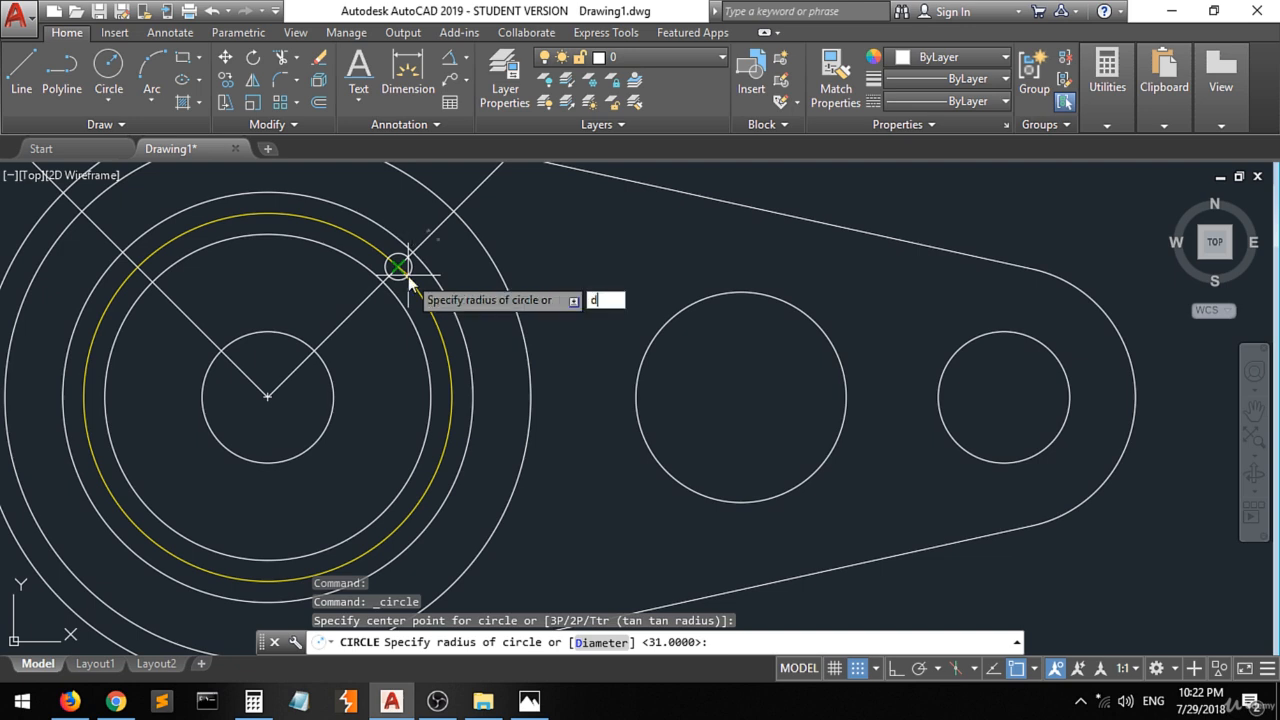
pyautogui.write('d')
pyautogui.press('Return')
pyautogui.write('16')
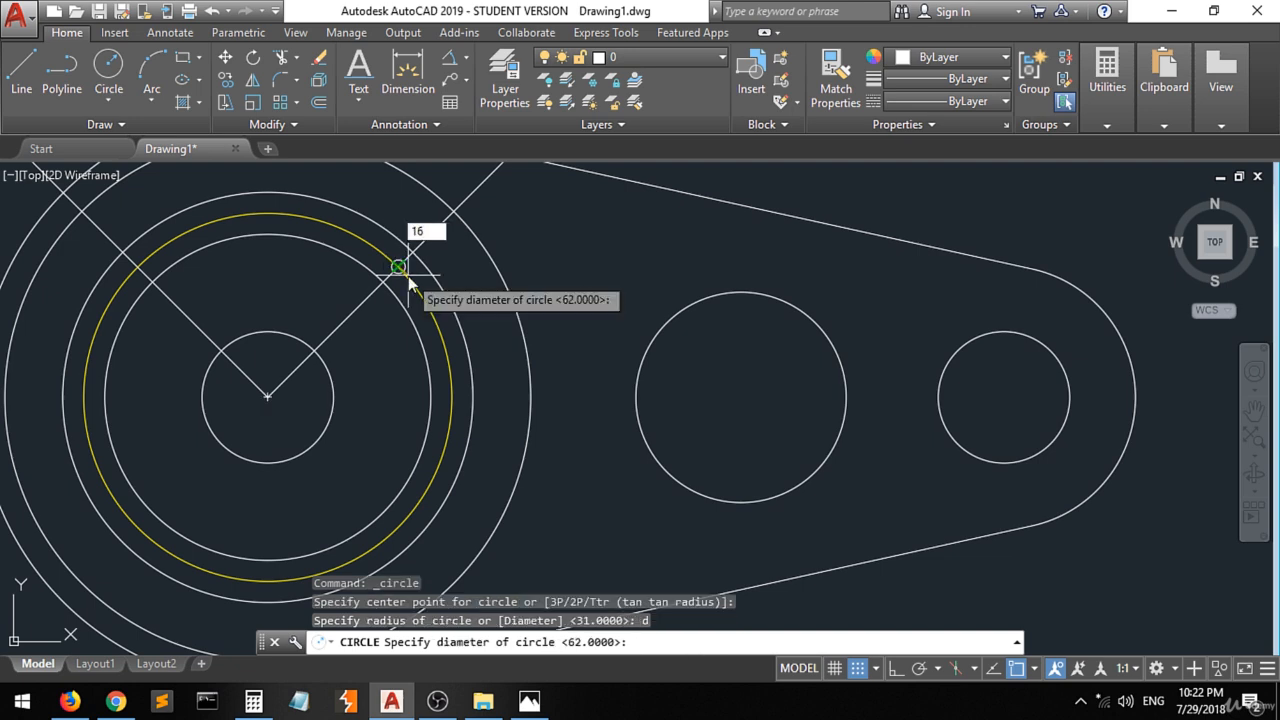
pyautogui.press('Return')
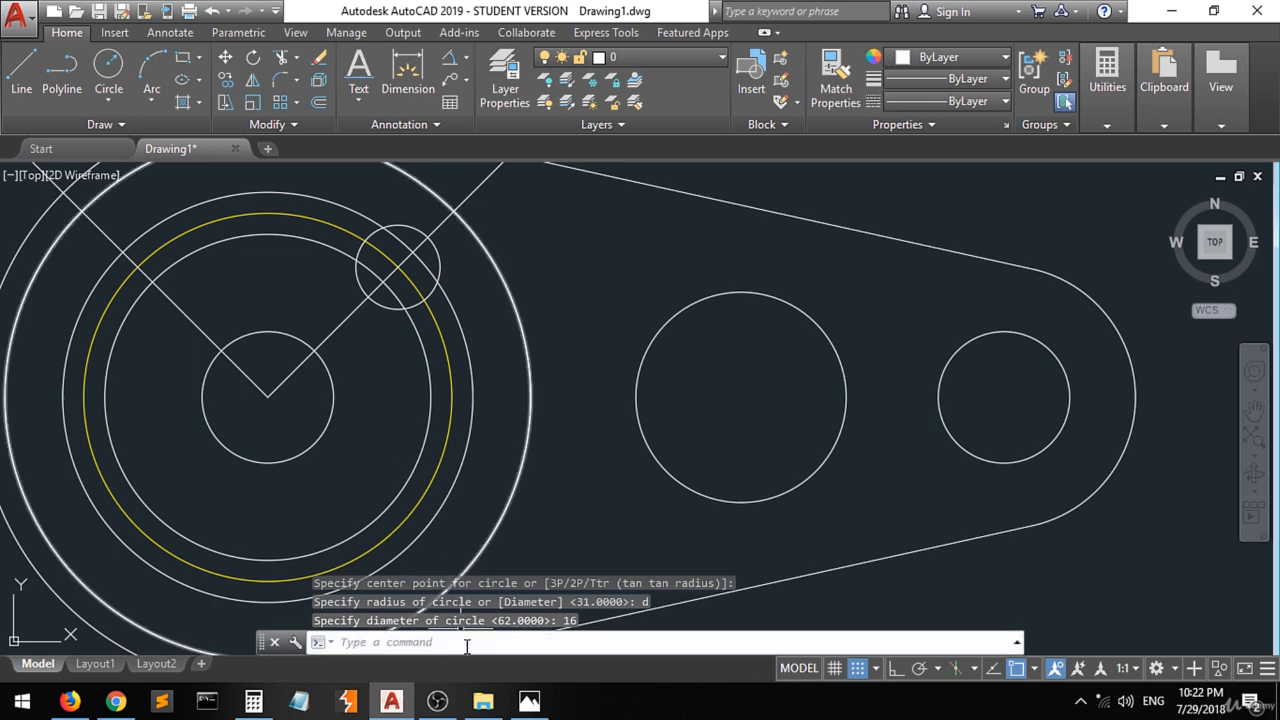
# Compare with the reference image and measure the radial gap between the two white circles flanking the yellow circle with a linear dimension.
pyautogui.moveTo(483, 700)
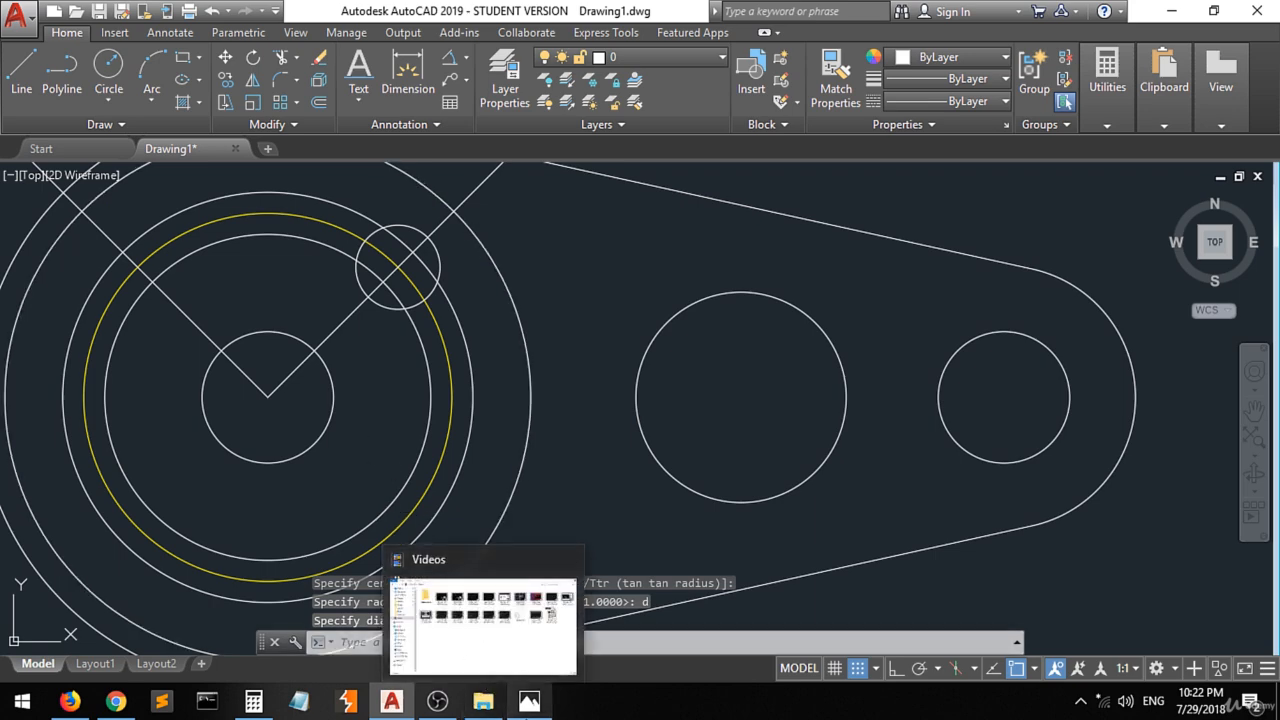
pyautogui.click(529, 700)
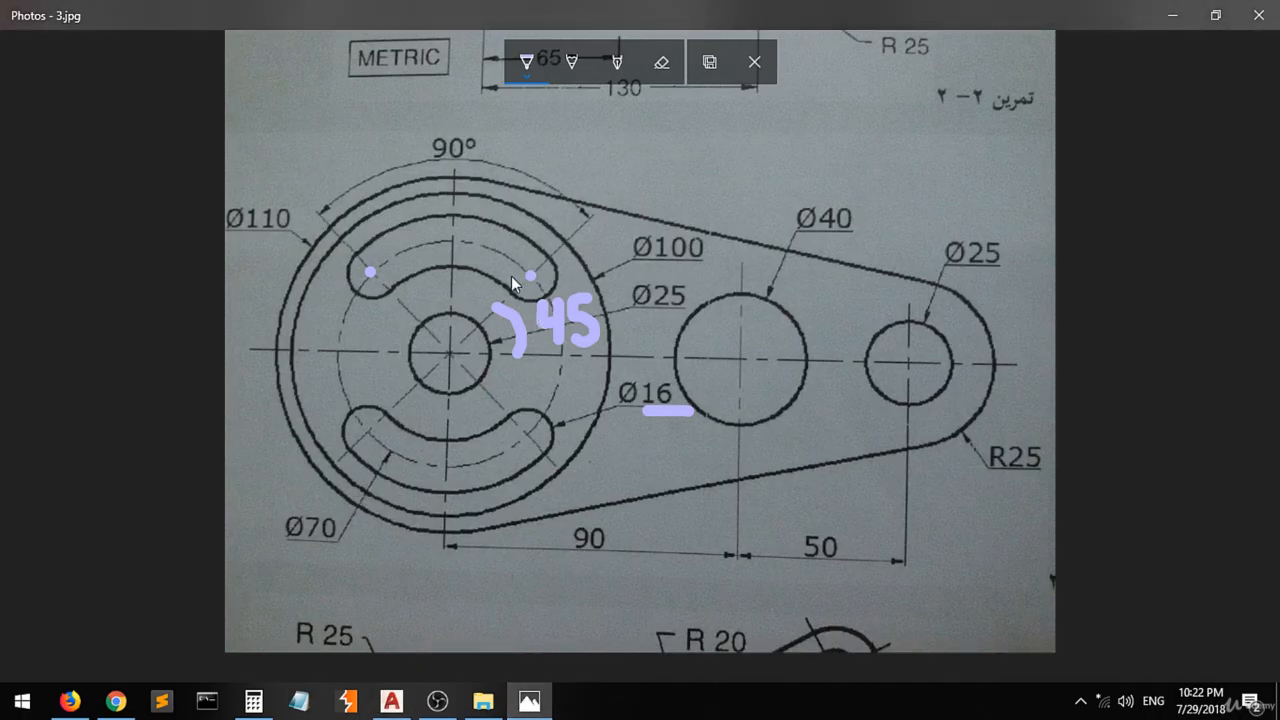
pyautogui.click(530, 698)
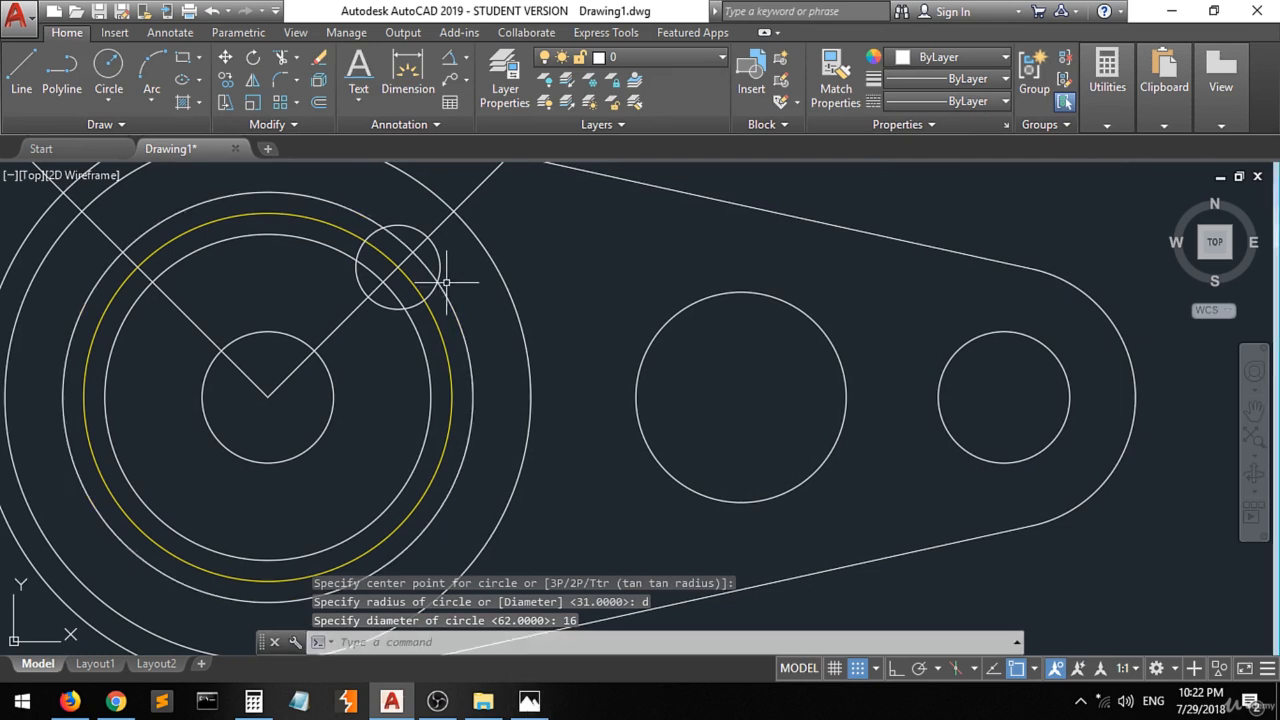
pyautogui.click(465, 58)
pyautogui.click(478, 89)
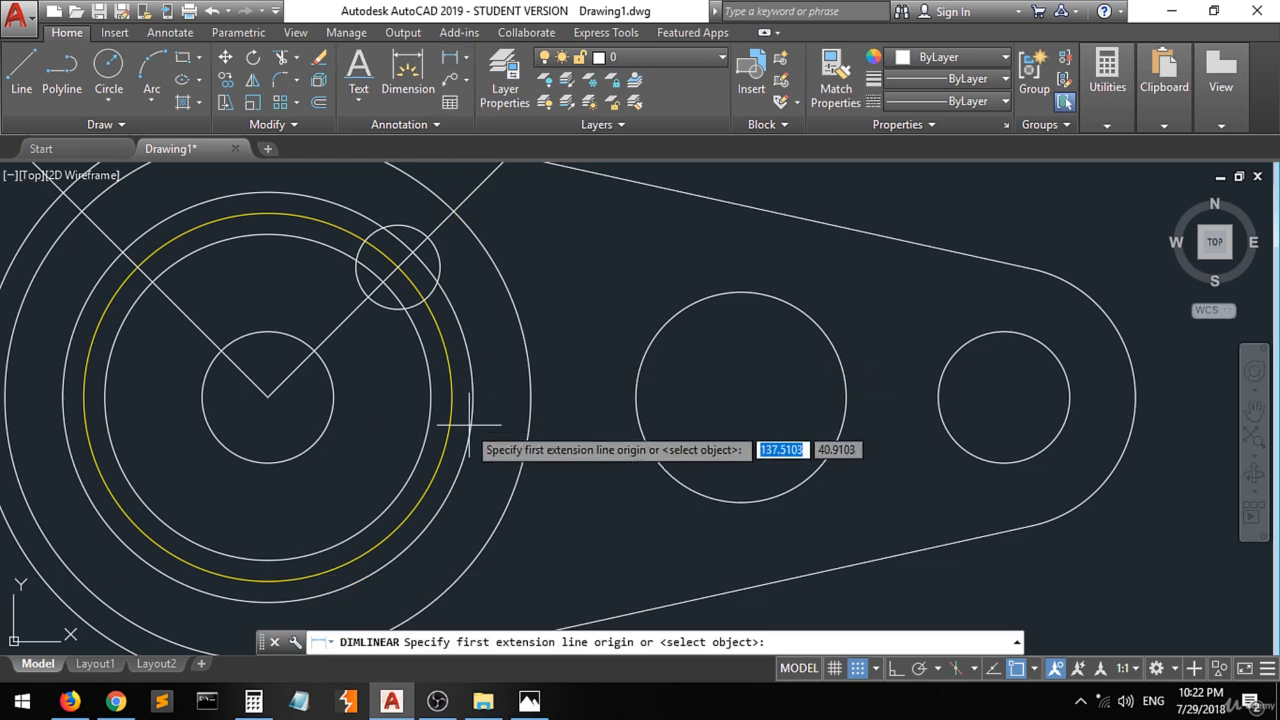
pyautogui.click(436, 402)
pyautogui.click(468, 401)
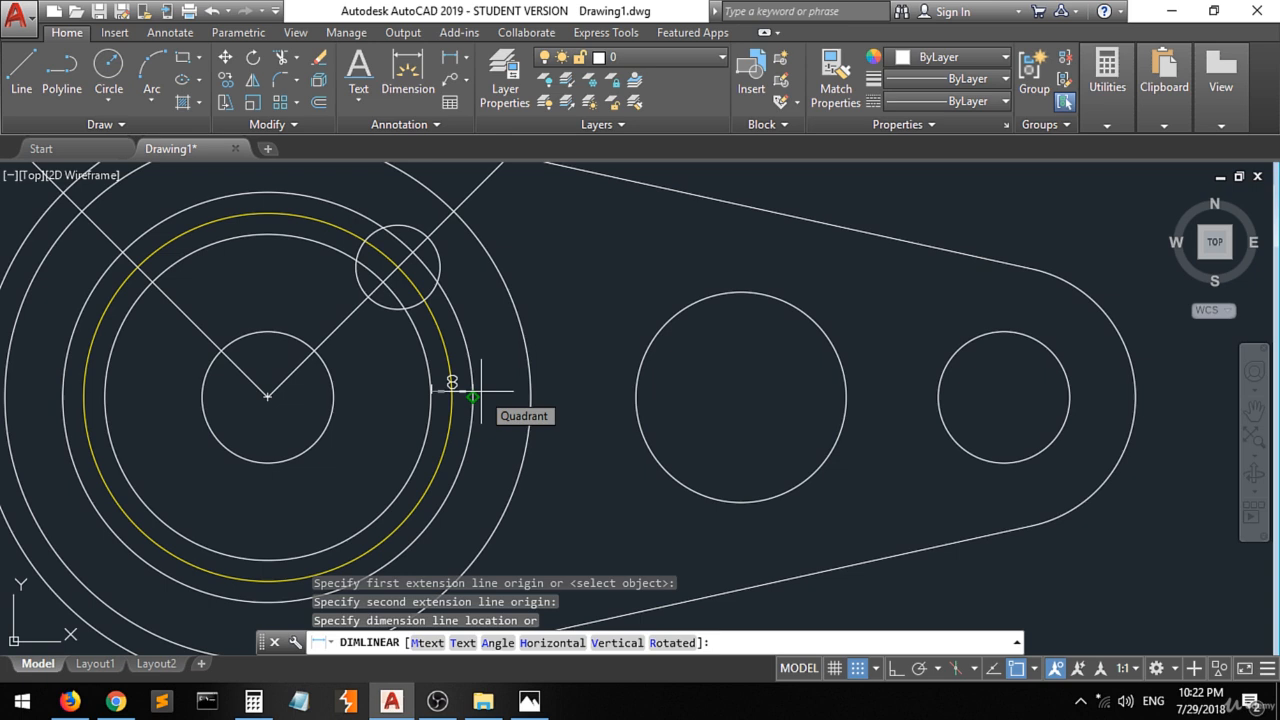
pyautogui.press('Escape')
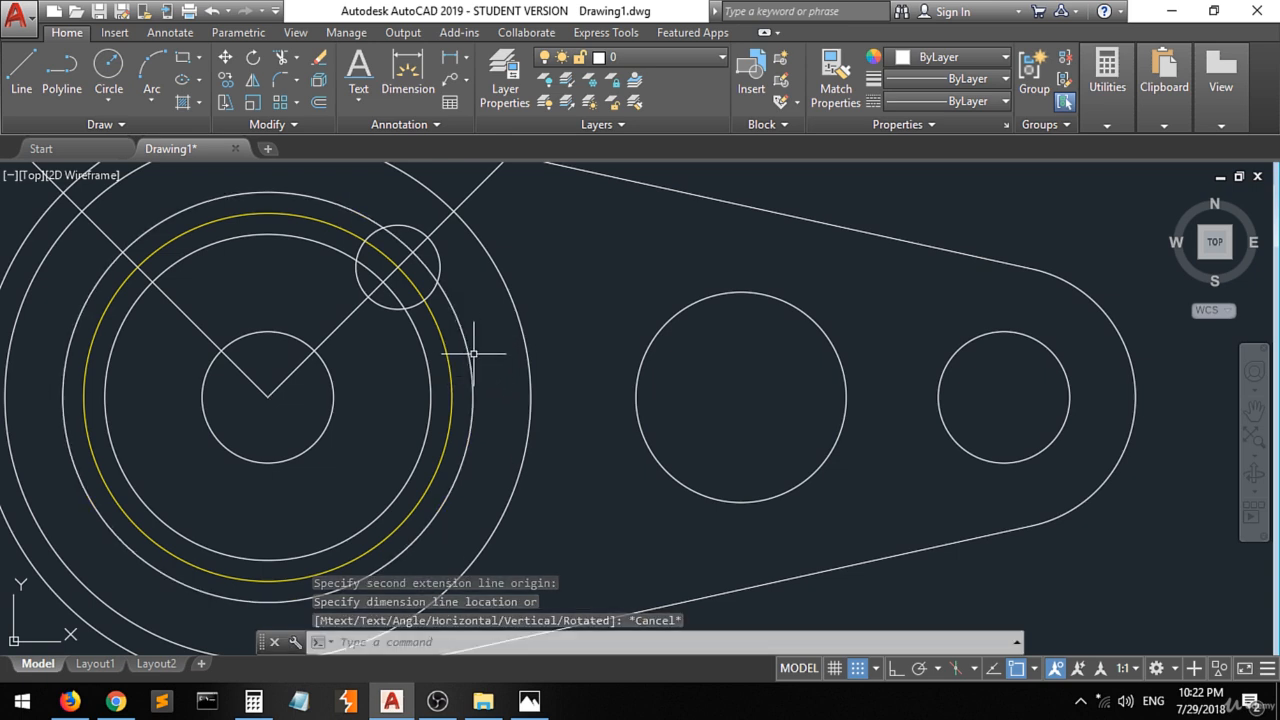
# Delete the two white circles just inside and just outside the yellow circle.
pyautogui.click(468, 350)
pyautogui.click(430, 375)
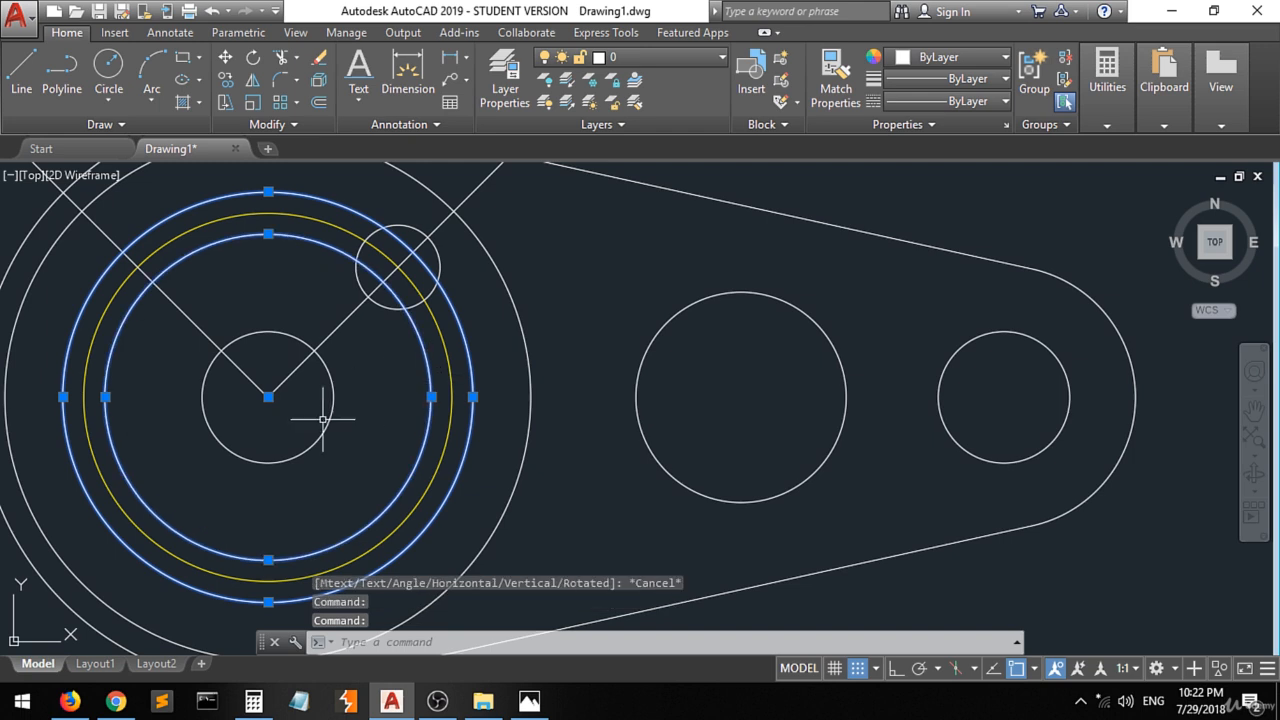
pyautogui.press('Delete')
# Delete the short extra segment at the outer end of the 135-degree radial line.
pyautogui.scroll(-4, 321, 420)
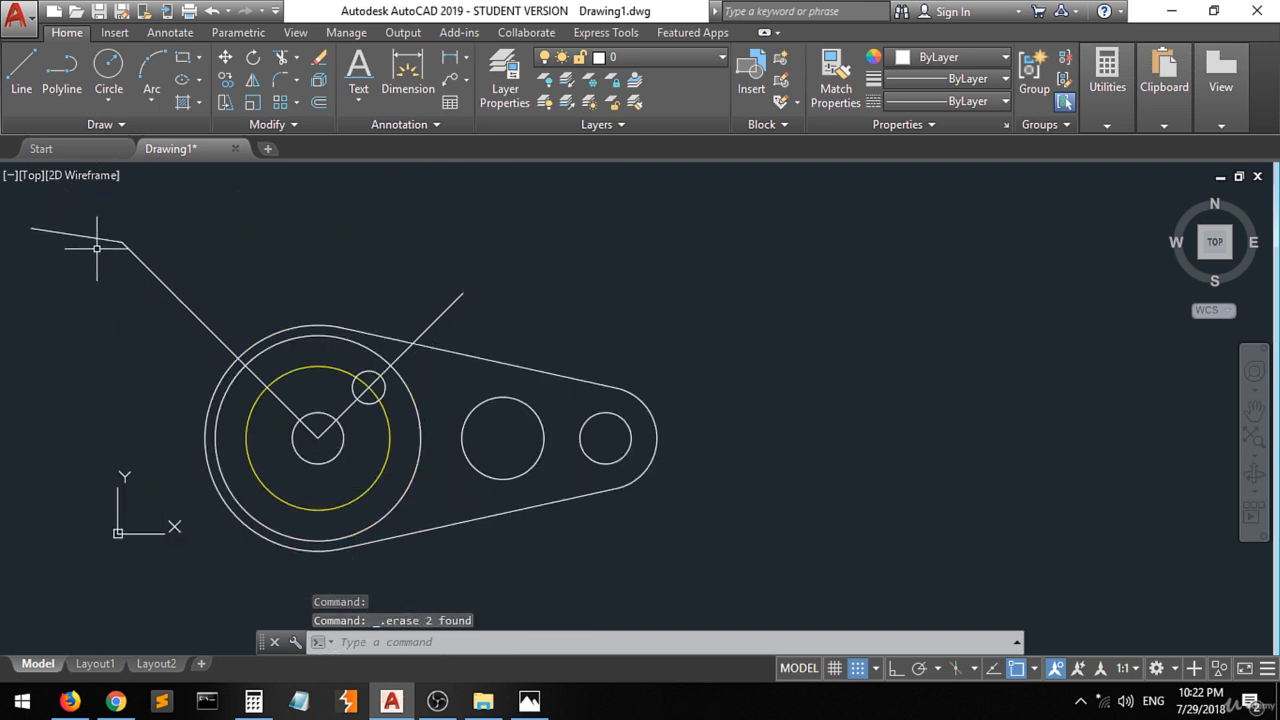
pyautogui.click(94, 208)
pyautogui.click(49, 251)
pyautogui.press('Delete')
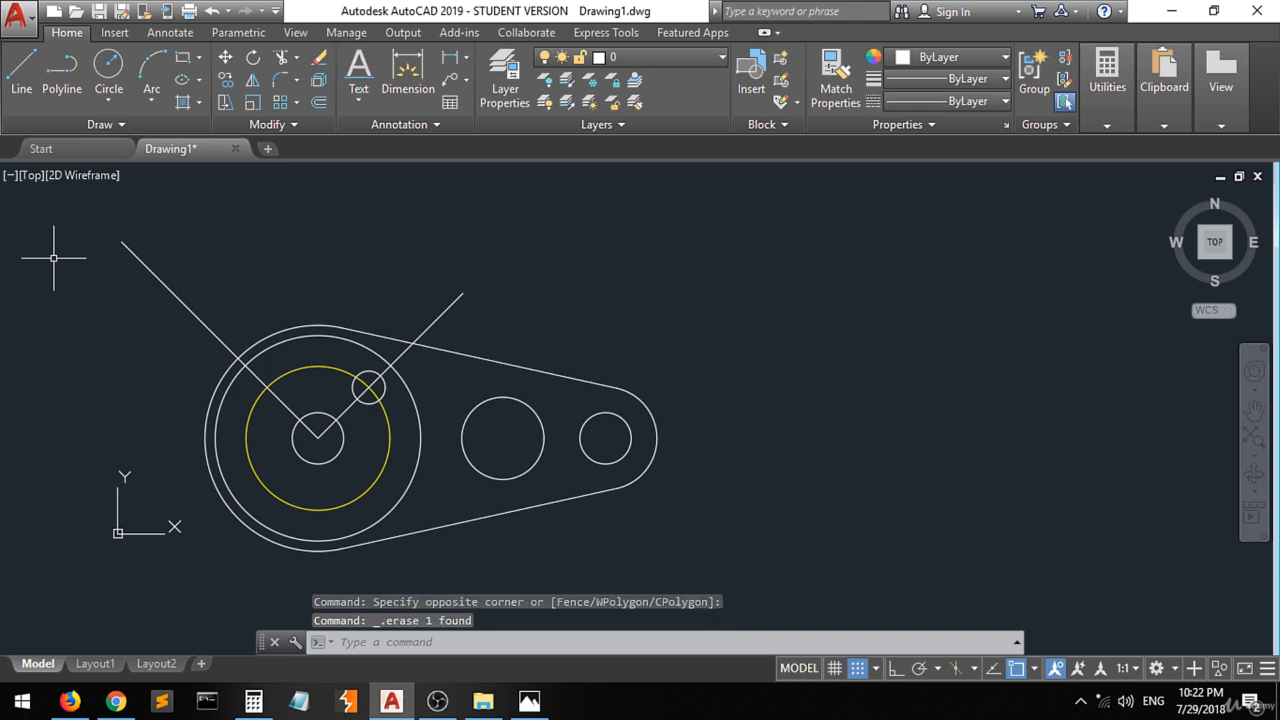
# Draw a second circle of diameter 16 centred where the 135-degree radial line crosses the yellow circle.
pyautogui.scroll(2, 333, 410)
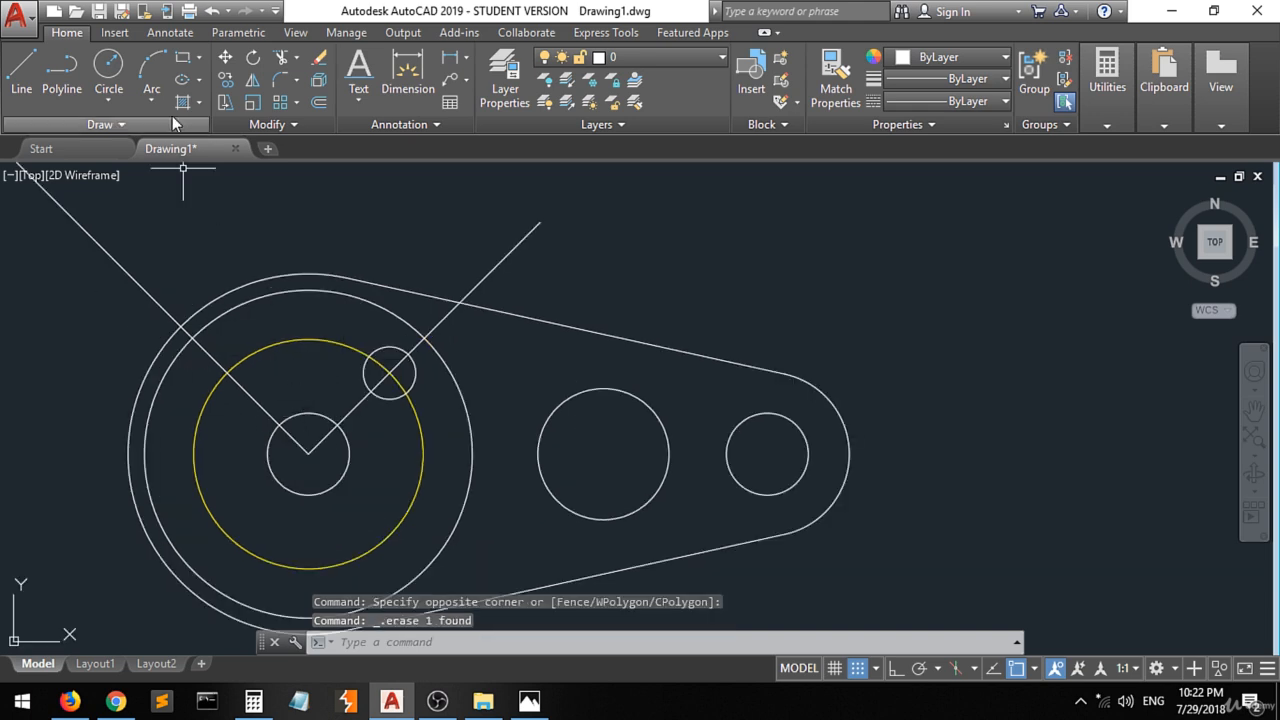
pyautogui.click(109, 65)
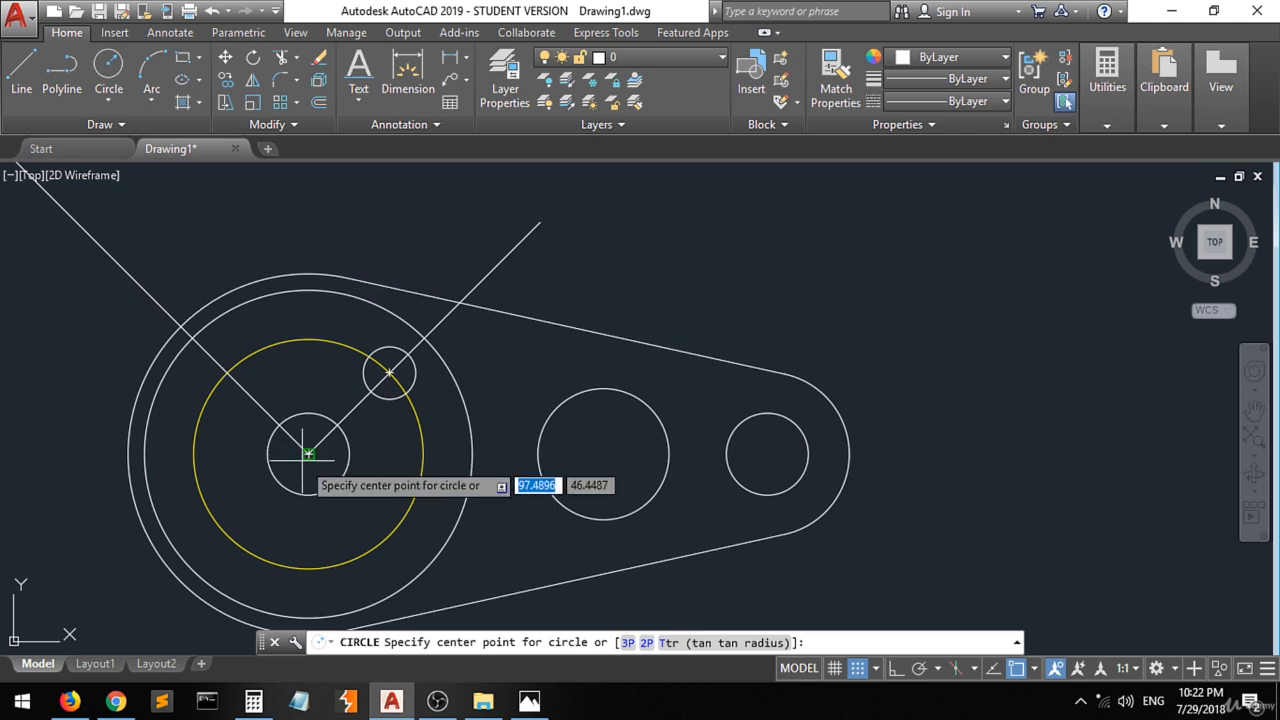
pyautogui.click(227, 372)
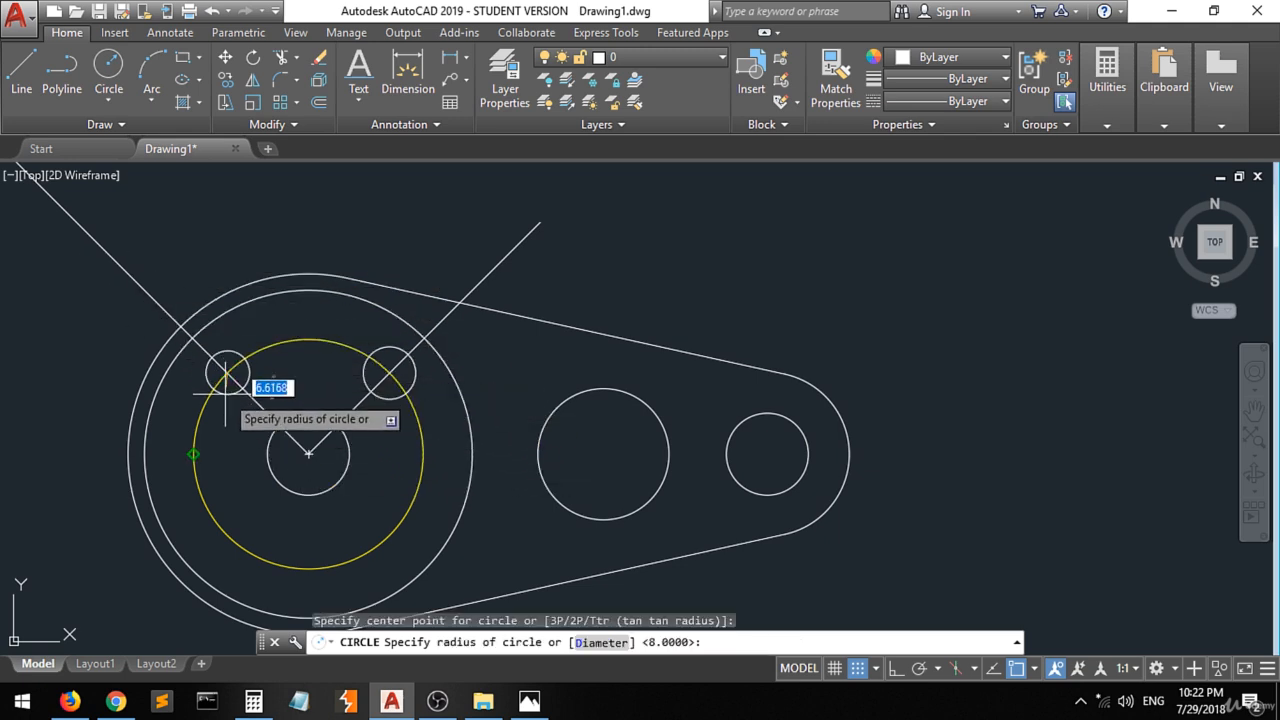
pyautogui.write('d')
pyautogui.press('Return')
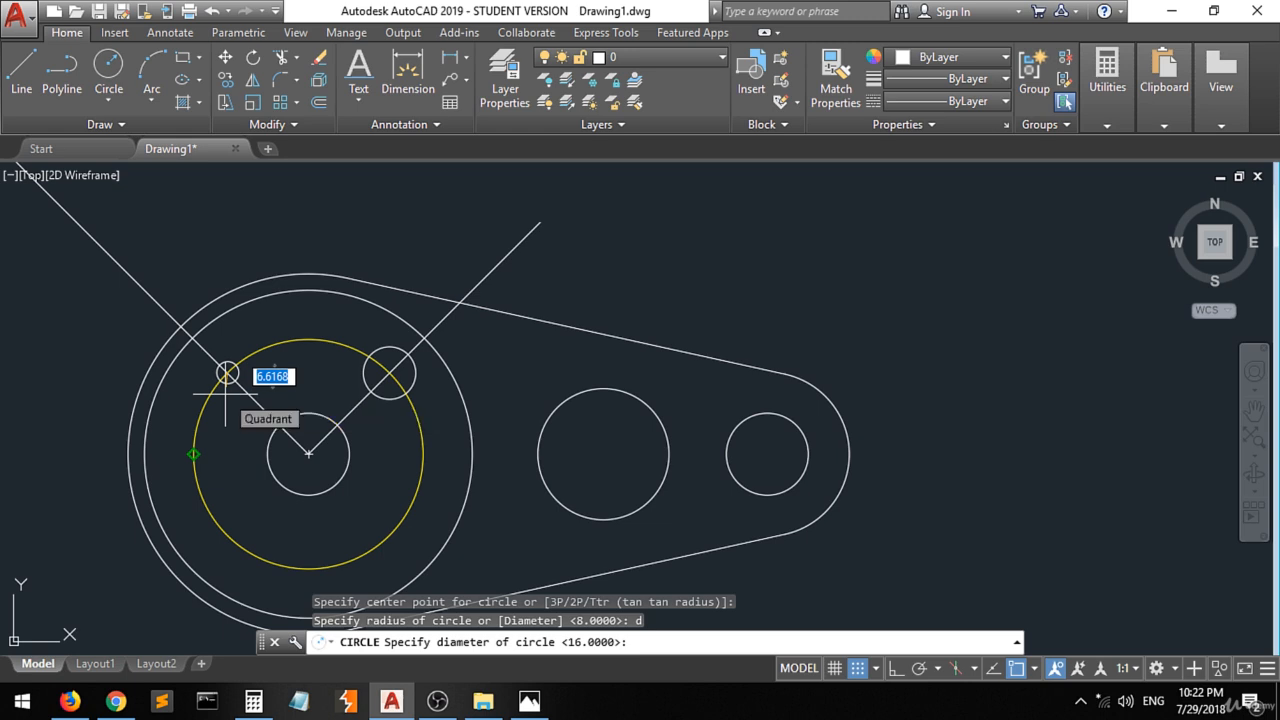
pyautogui.write('16')
pyautogui.press('Return')
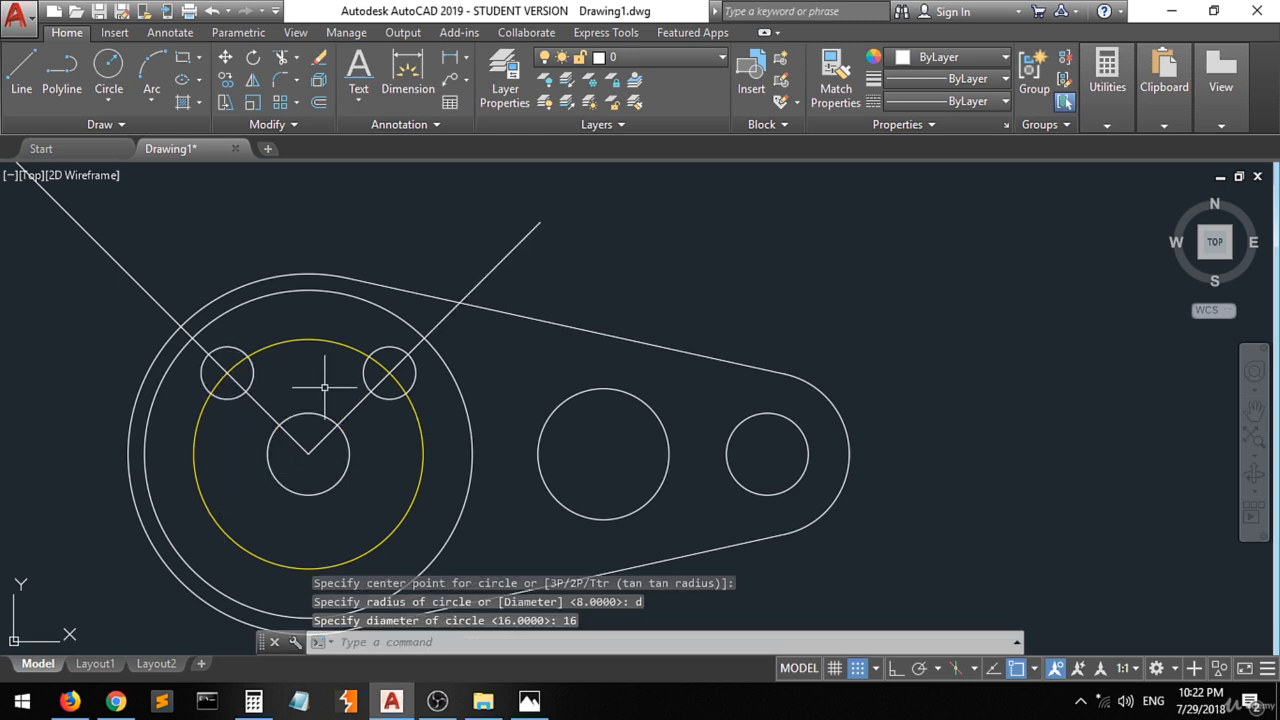
# Delete both radial construction lines running out from the hub's centre.
pyautogui.click(446, 316)
pyautogui.click(115, 260)
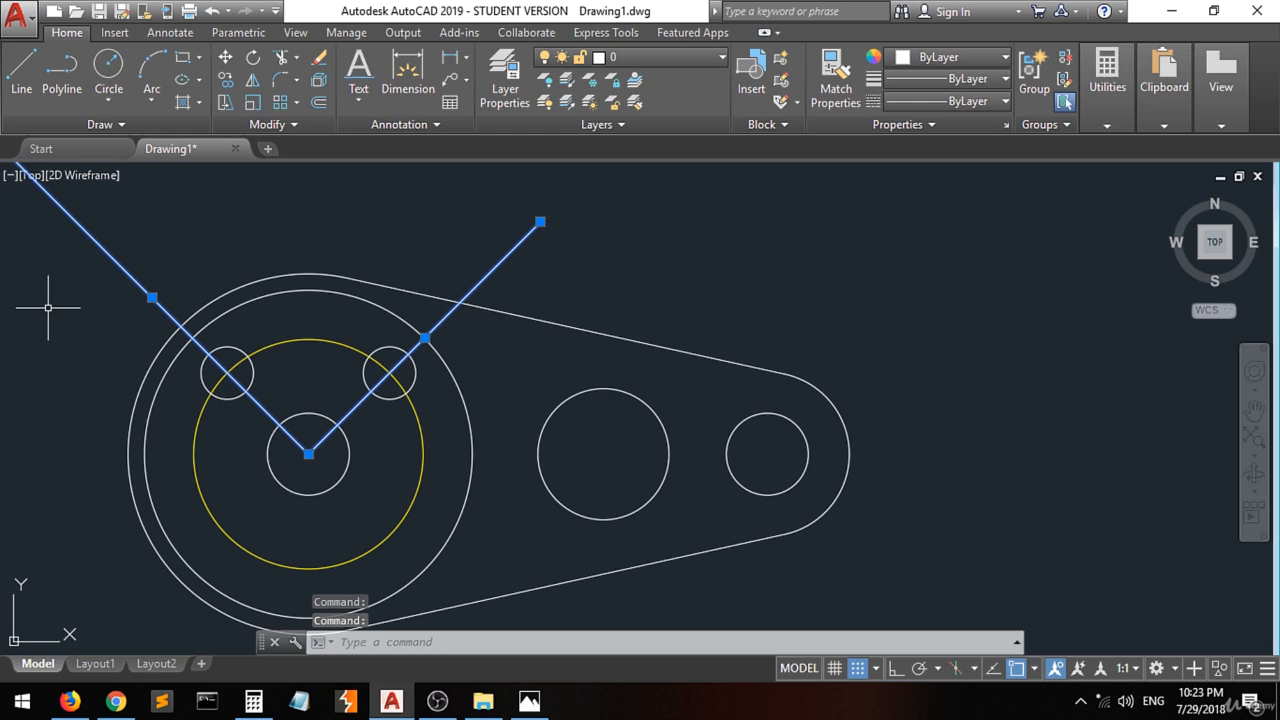
pyautogui.press('Delete')
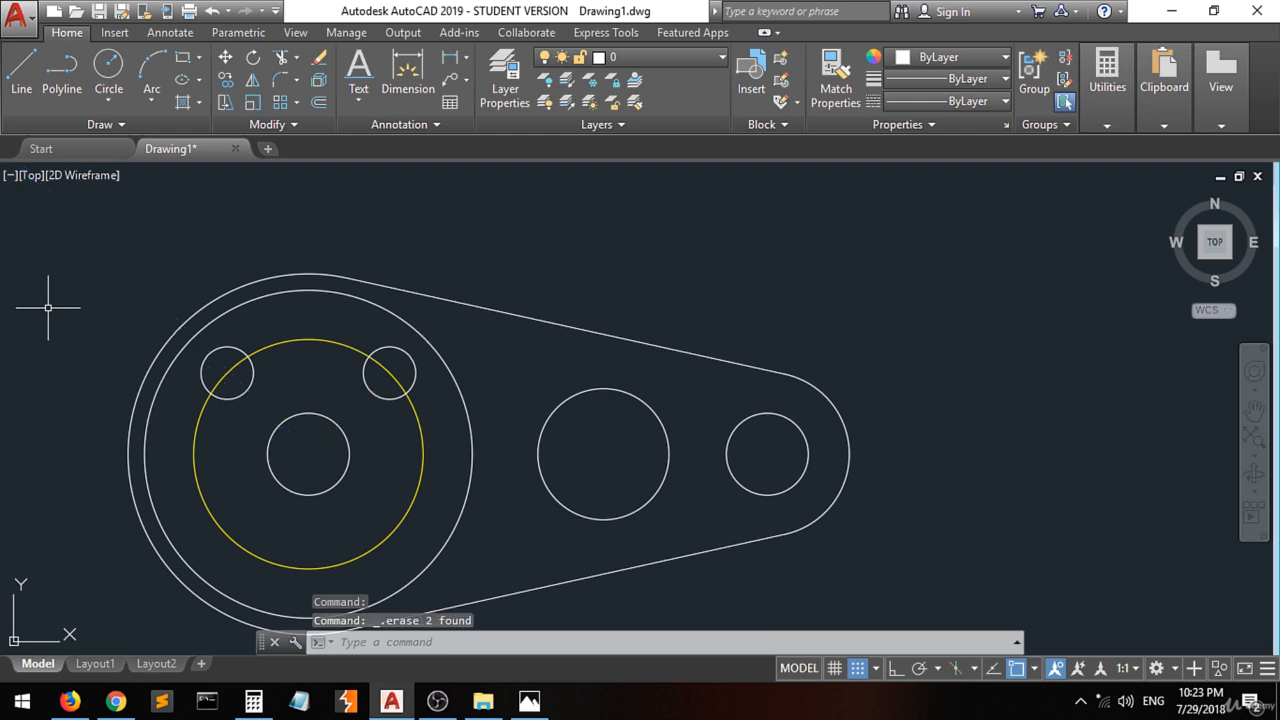
# Check the reference image, start a Start, Center, Angle arc, and switch off the Quadrant and Center object snaps and switch on Tangent.
pyautogui.click(529, 701)
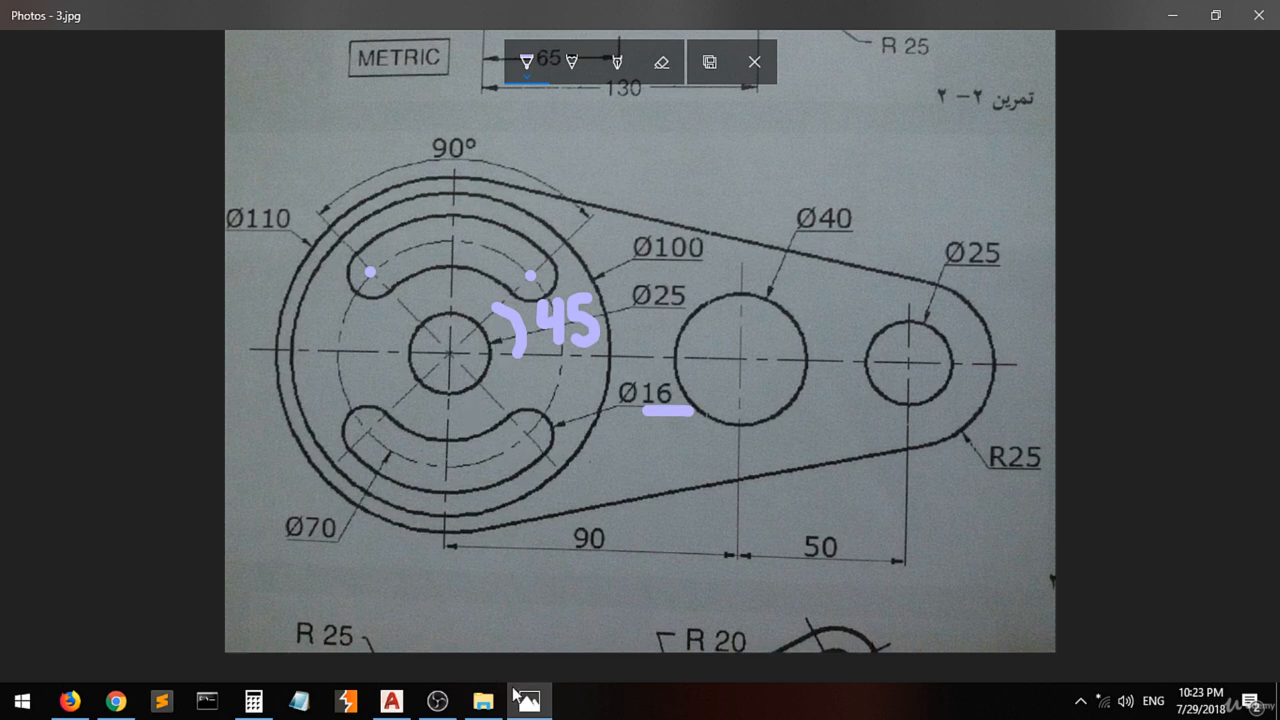
pyautogui.click(391, 700)
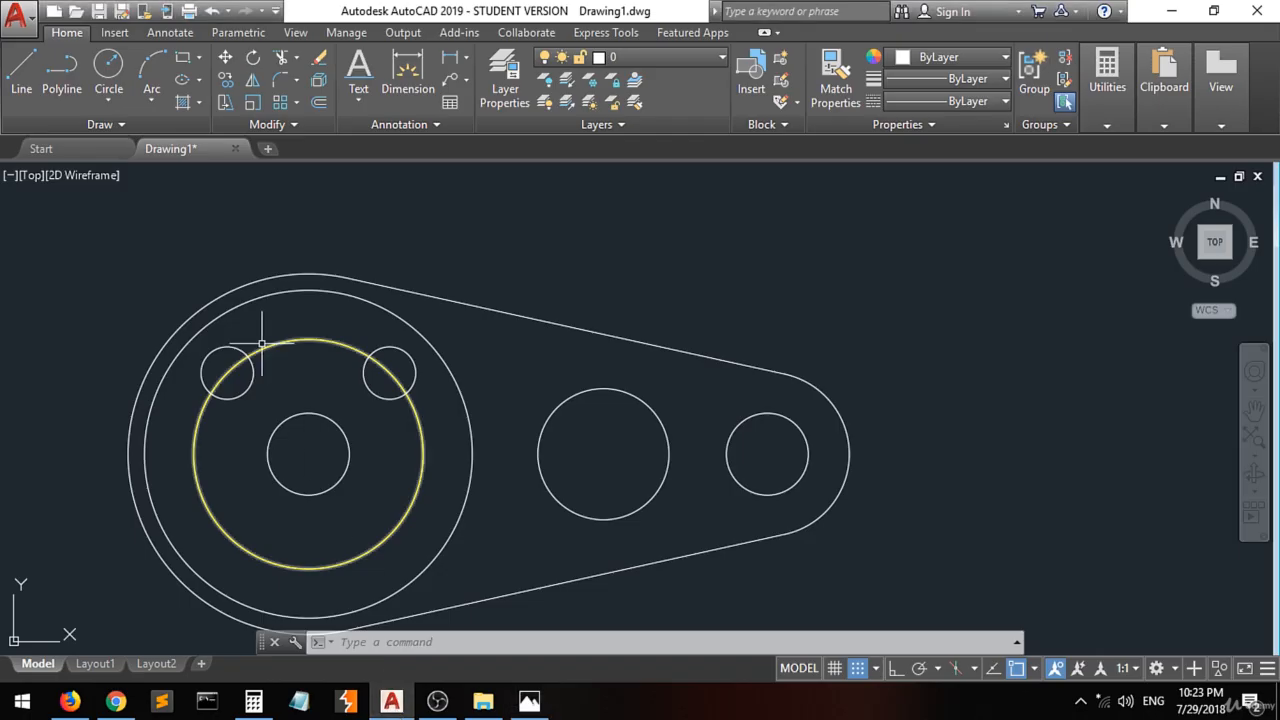
pyautogui.click(150, 102)
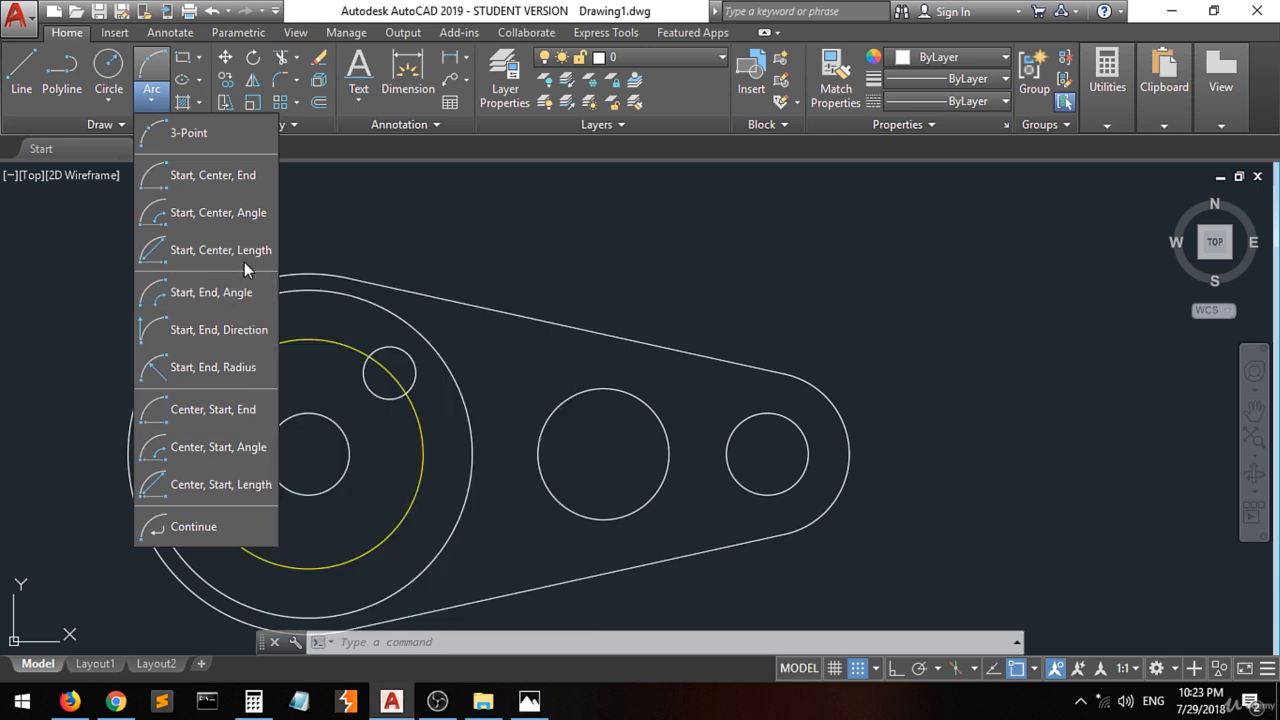
pyautogui.click(207, 213)
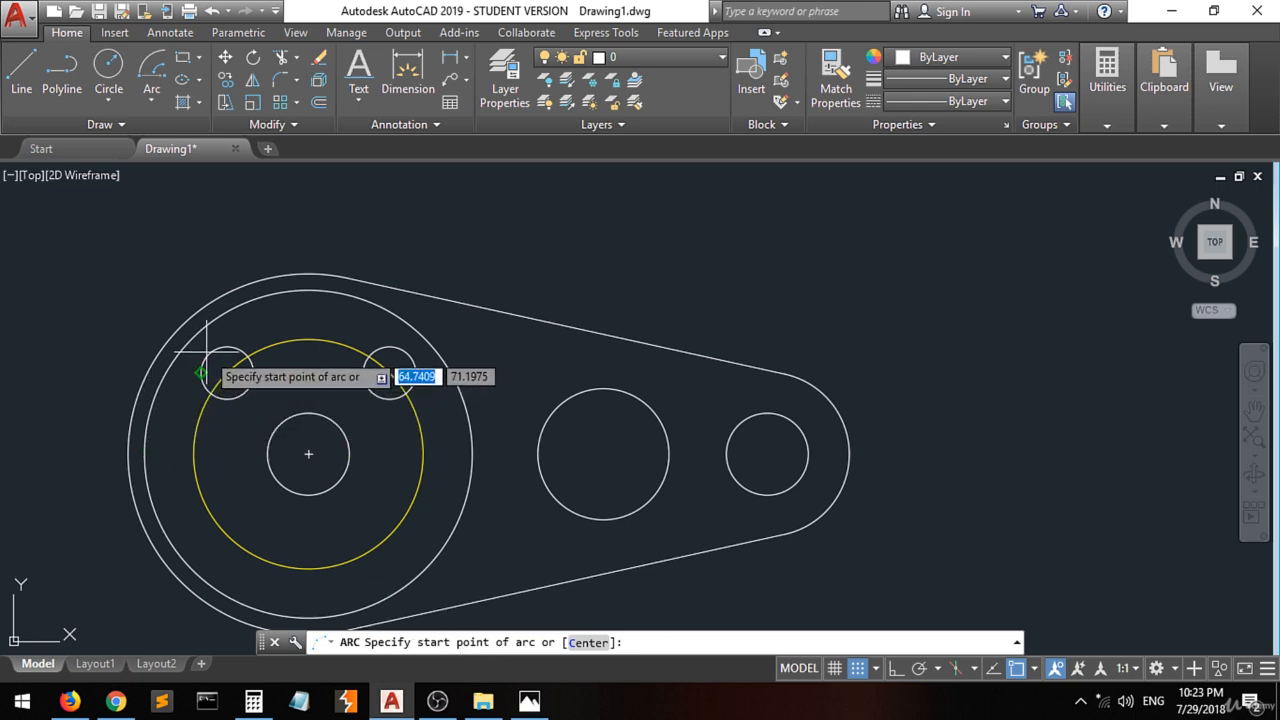
pyautogui.click(1034, 668)
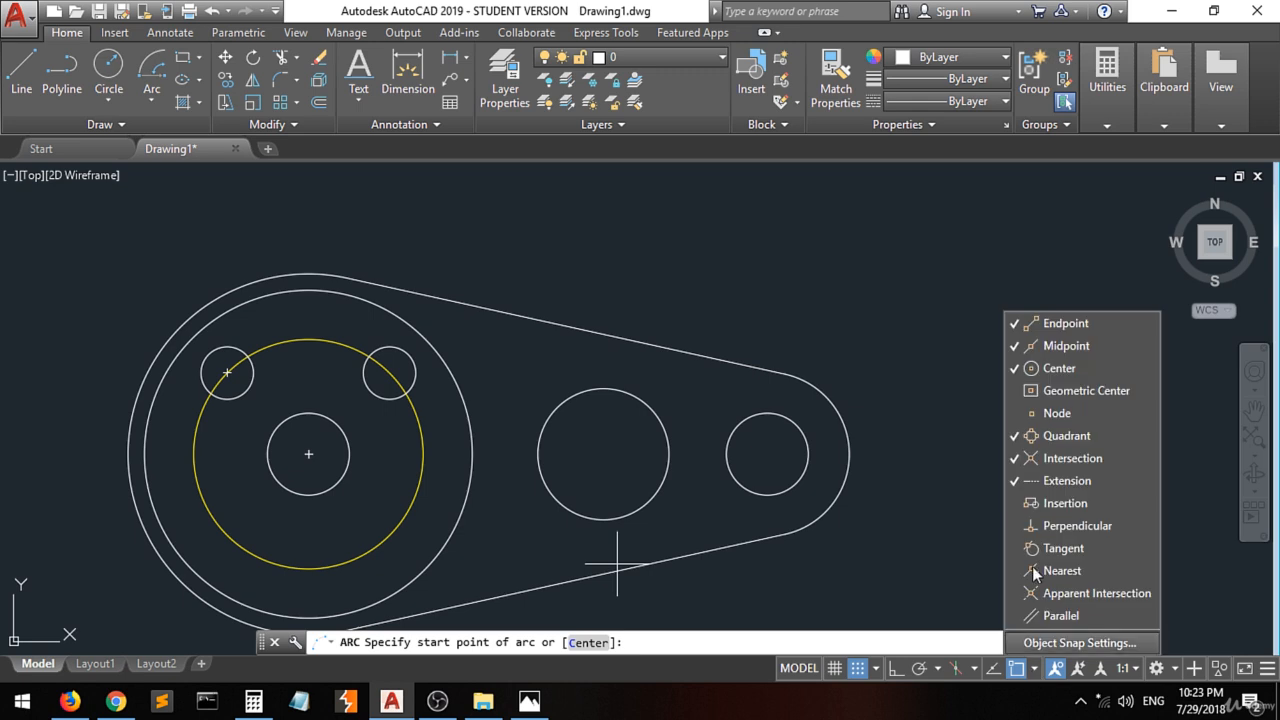
pyautogui.click(1062, 437)
pyautogui.click(1052, 367)
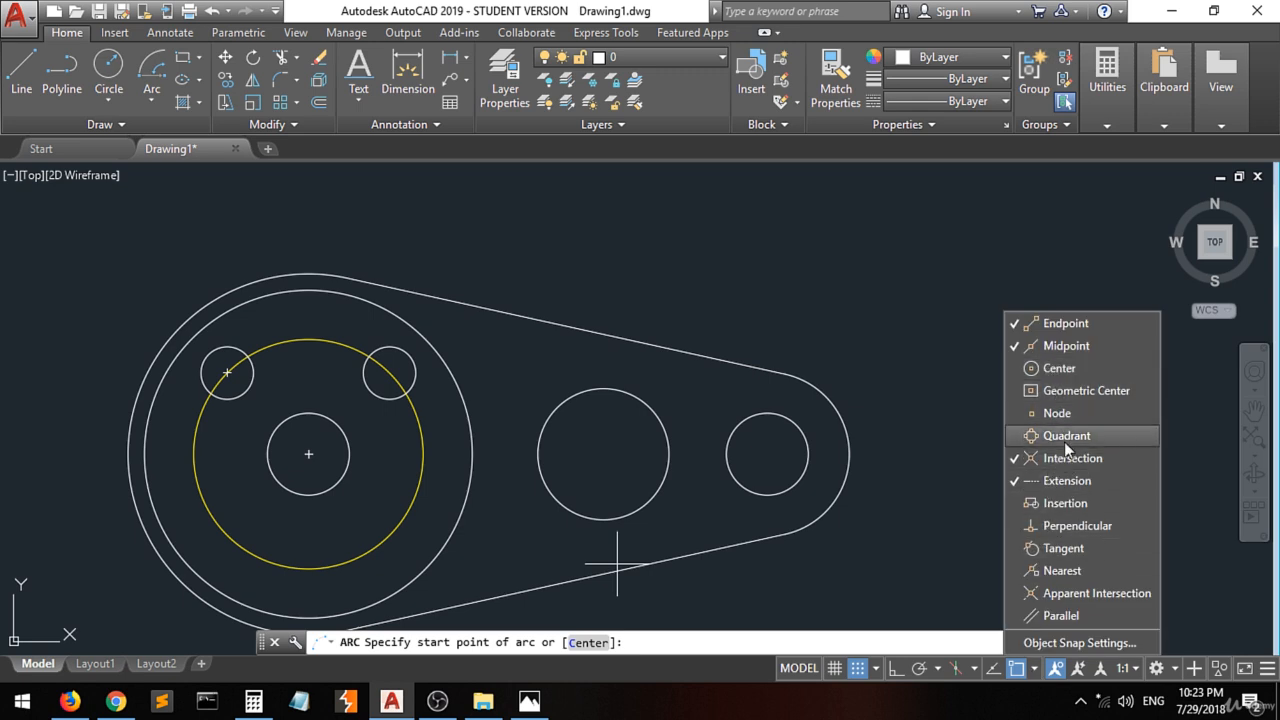
pyautogui.click(1057, 550)
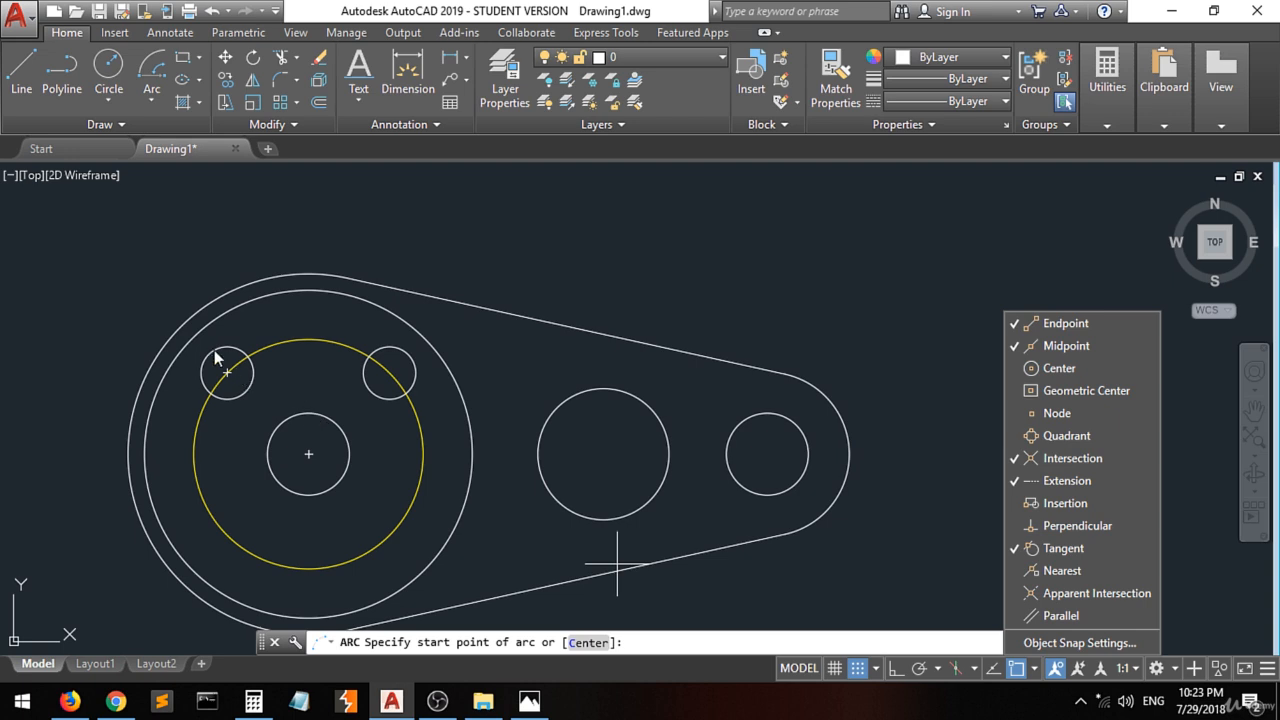
pyautogui.scroll(3, 210, 352)
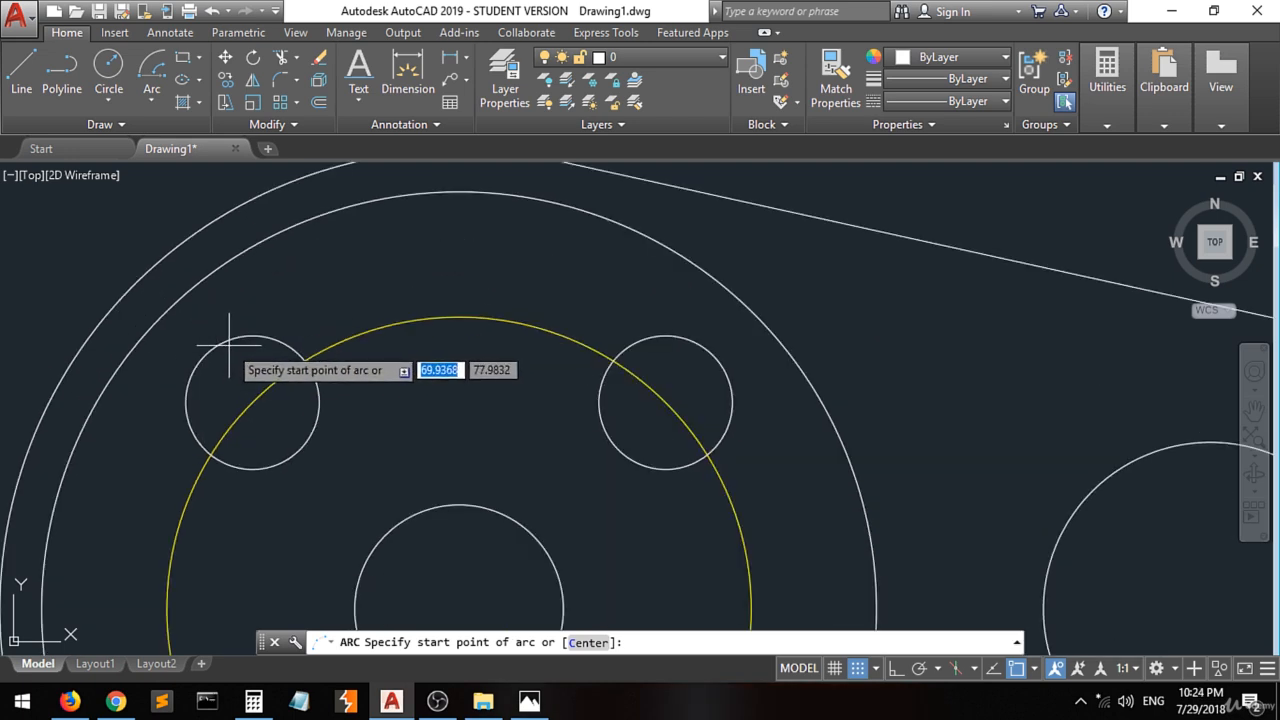
pyautogui.click(151, 99)
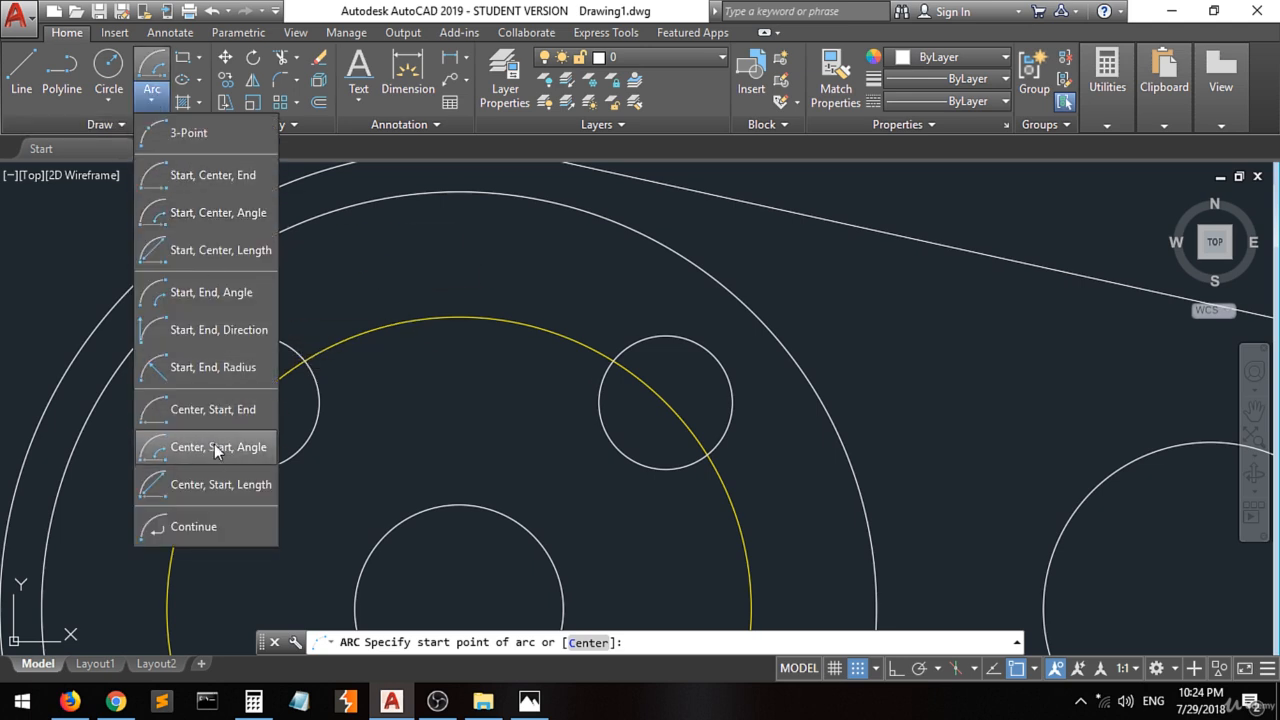
pyautogui.click(149, 105)
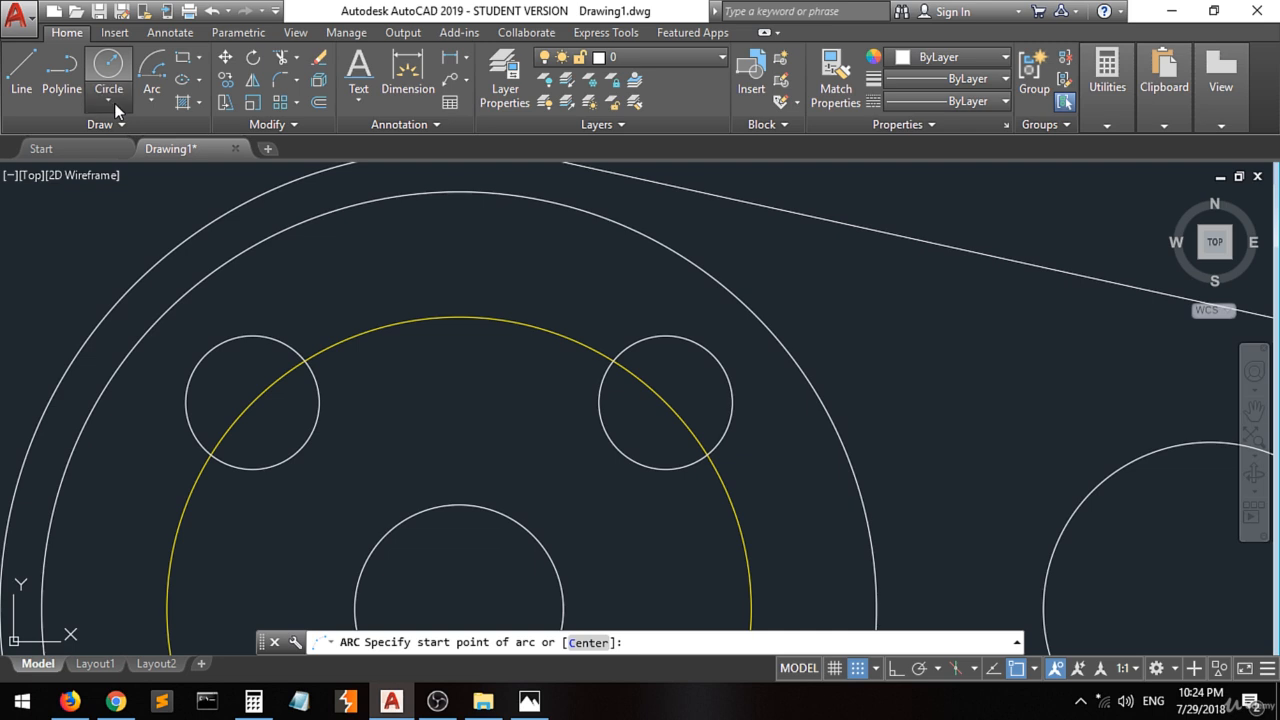
pyautogui.click(114, 103)
pyautogui.click(114, 103)
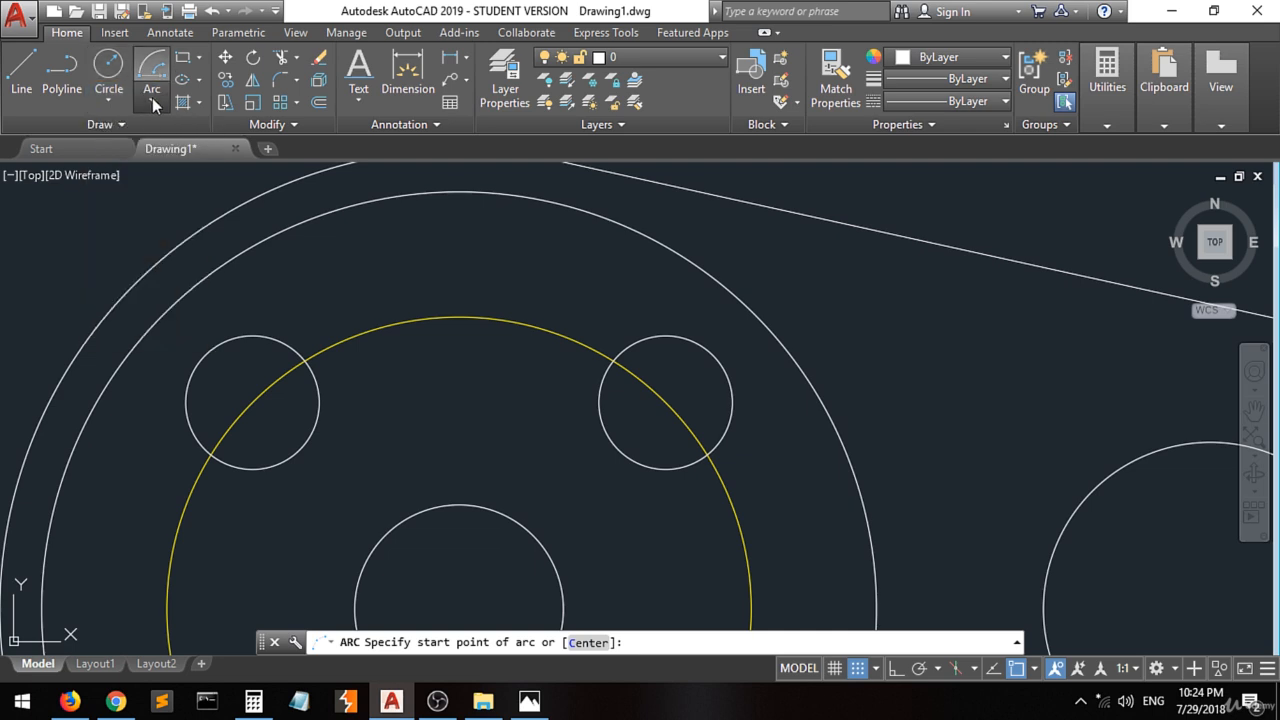
pyautogui.click(151, 101)
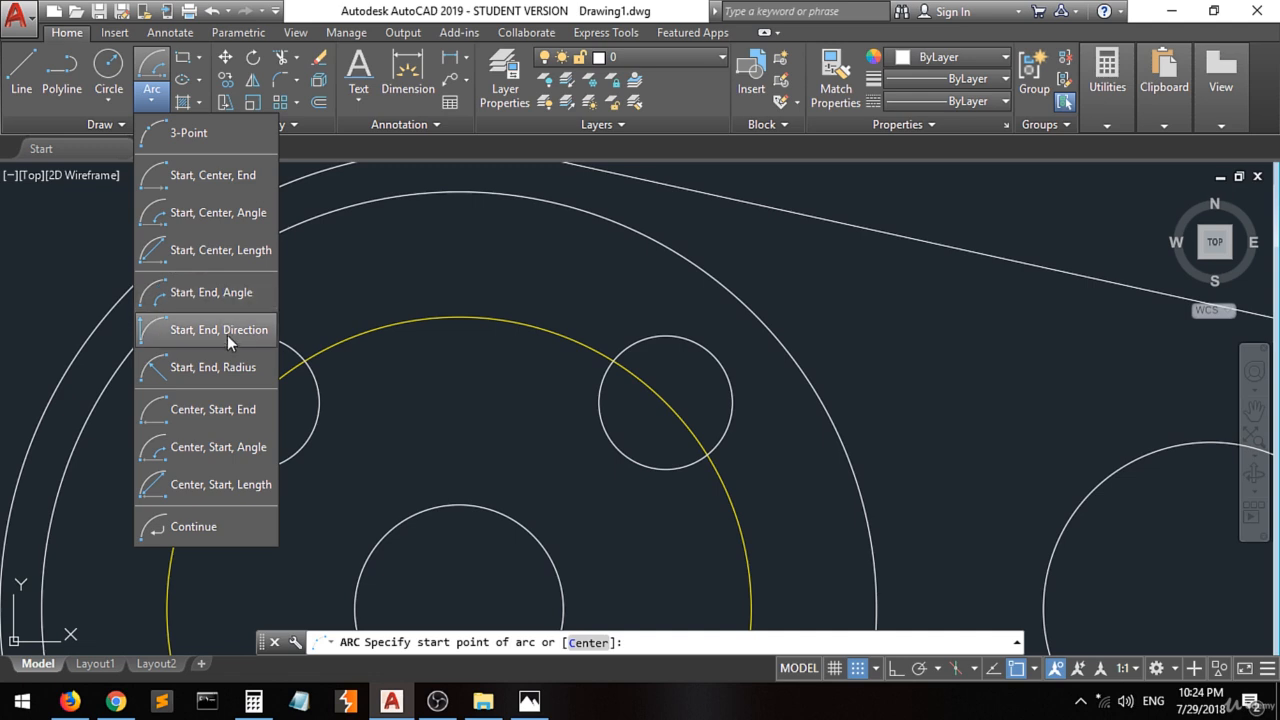
pyautogui.click(168, 374)
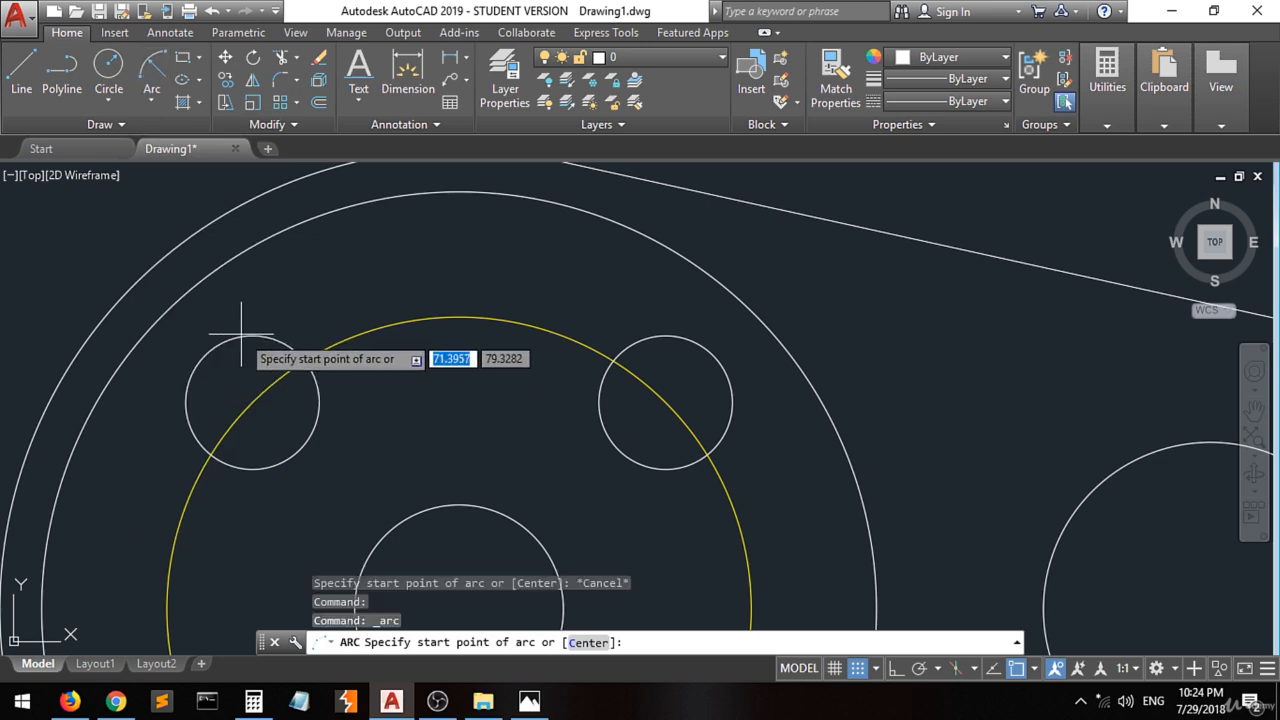
pyautogui.scroll(-3, 225, 335)
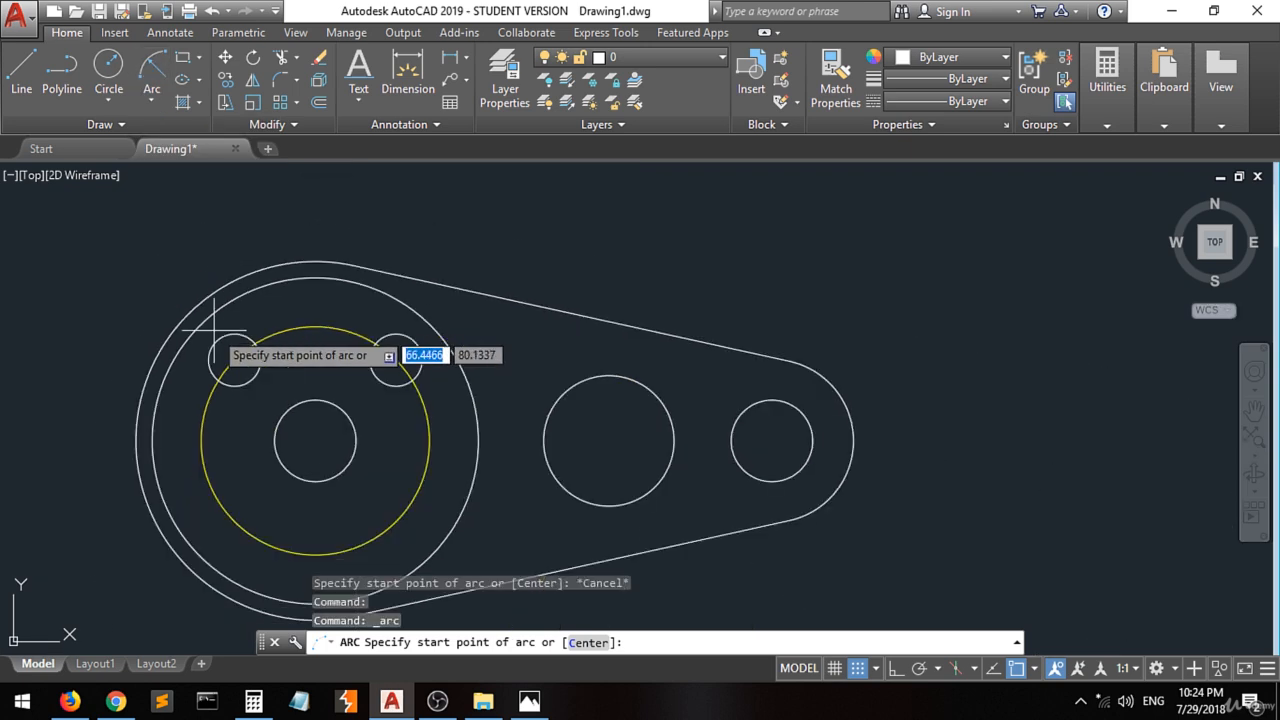
# Start a Center, Start, Length arc at the hub's centre, with the Center and Quadrant object snaps switched on.
pyautogui.click(152, 102)
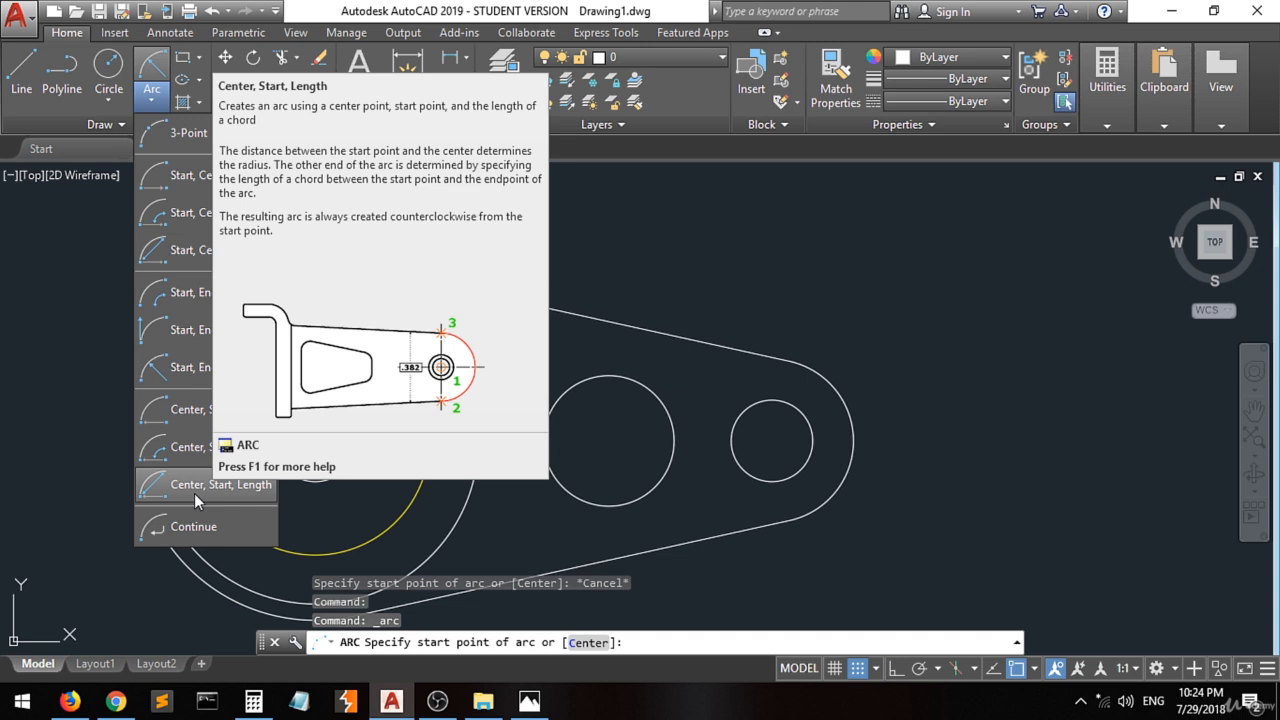
pyautogui.click(194, 493)
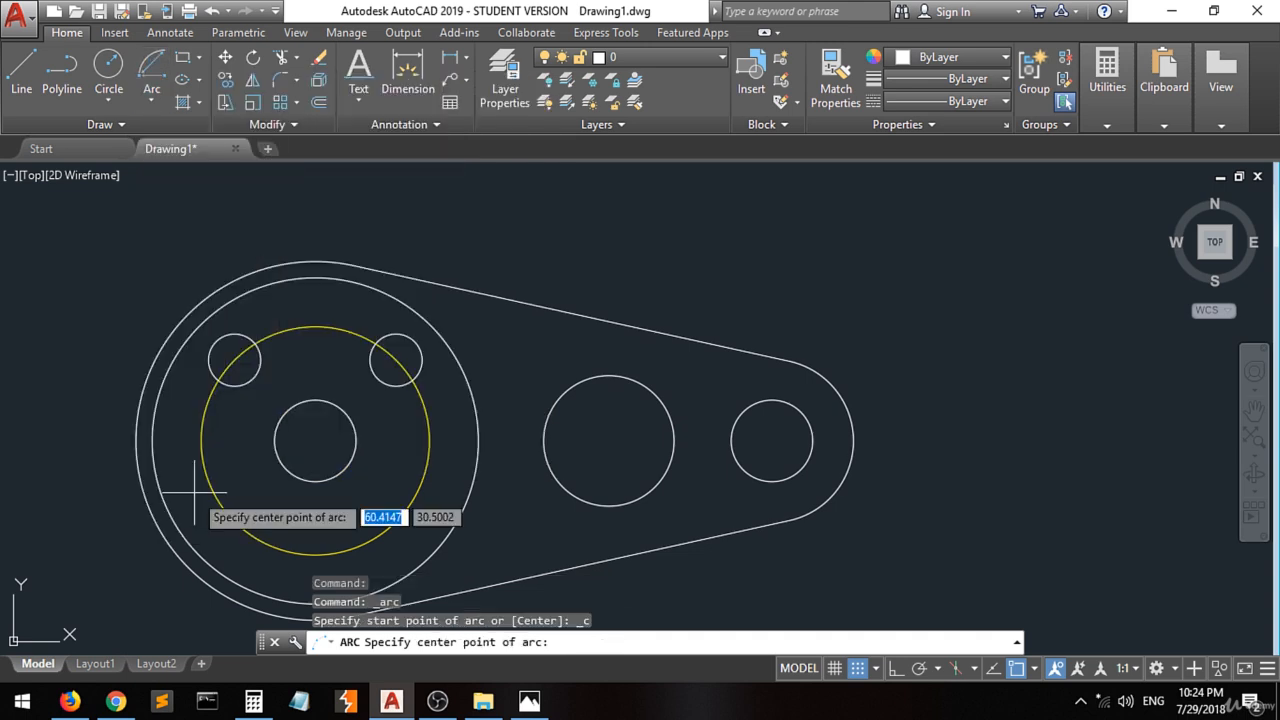
pyautogui.click(1033, 670)
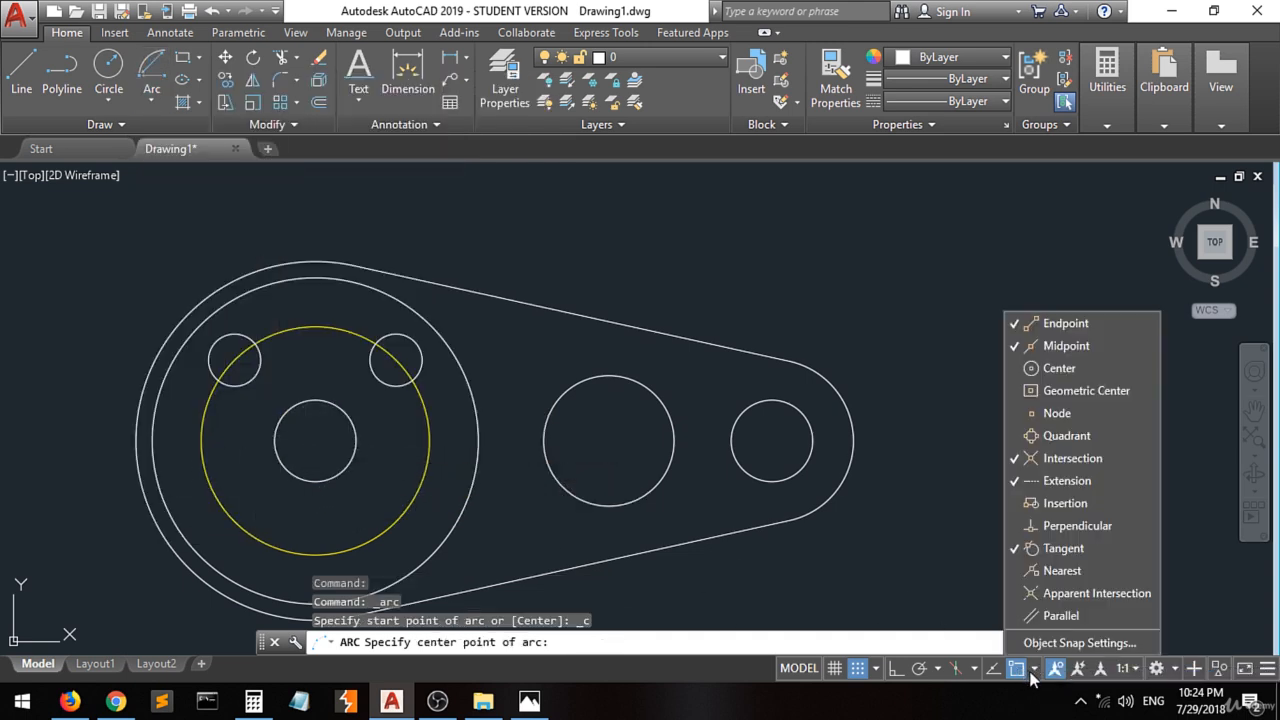
pyautogui.click(1058, 368)
pyautogui.click(1064, 435)
pyautogui.click(315, 440)
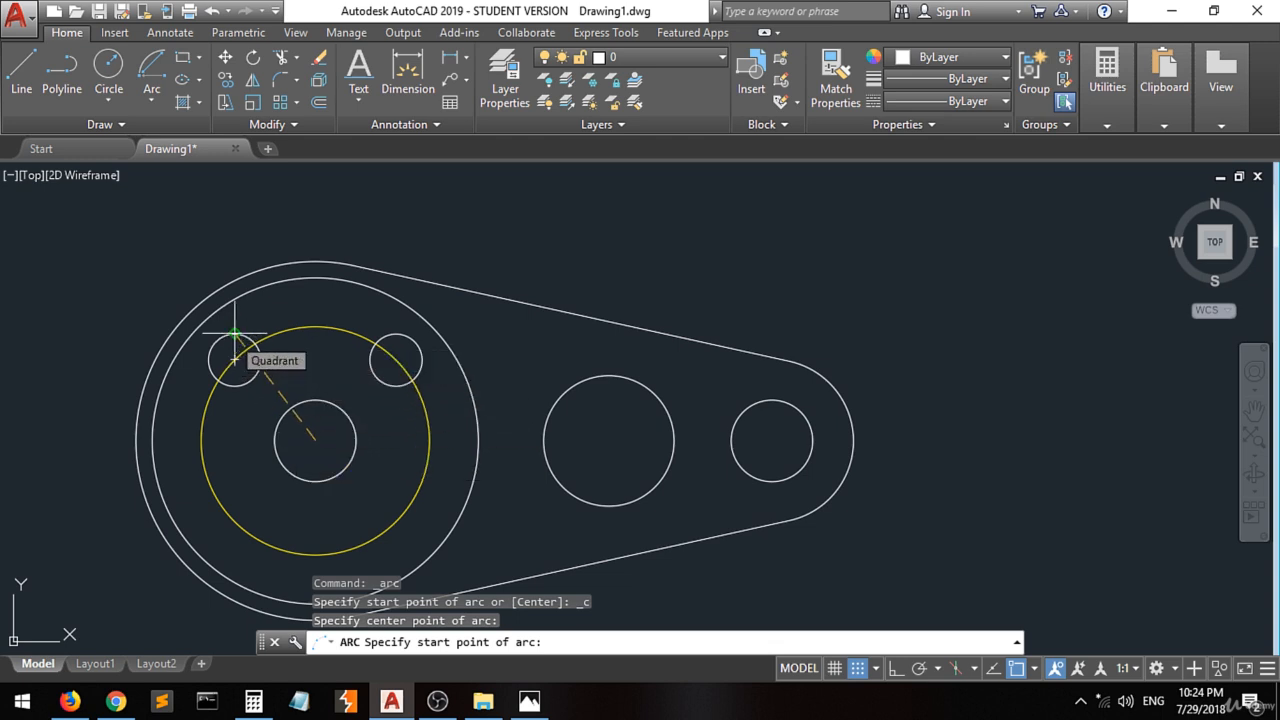
# Switch off the Center and Quadrant object snaps and try to span the arc between the two small slot-end circles.
pyautogui.click(1034, 670)
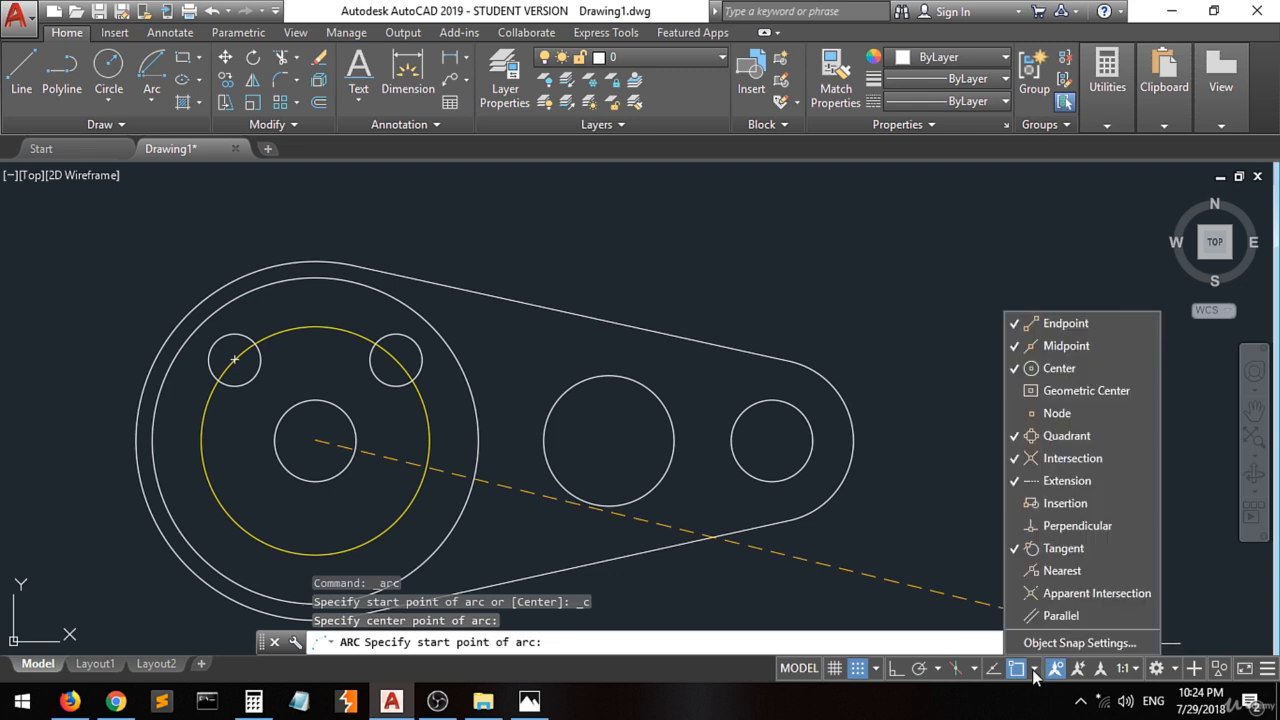
pyautogui.click(1048, 372)
pyautogui.click(1048, 438)
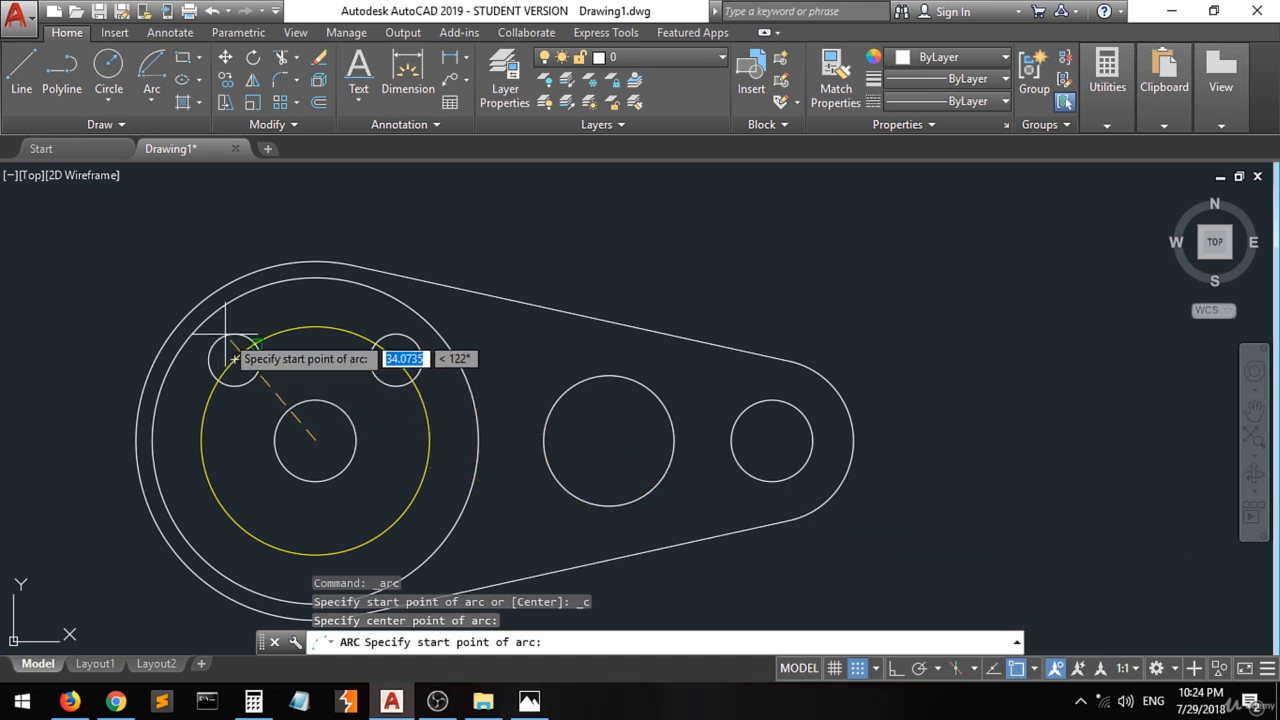
pyautogui.scroll(8, 229, 357)
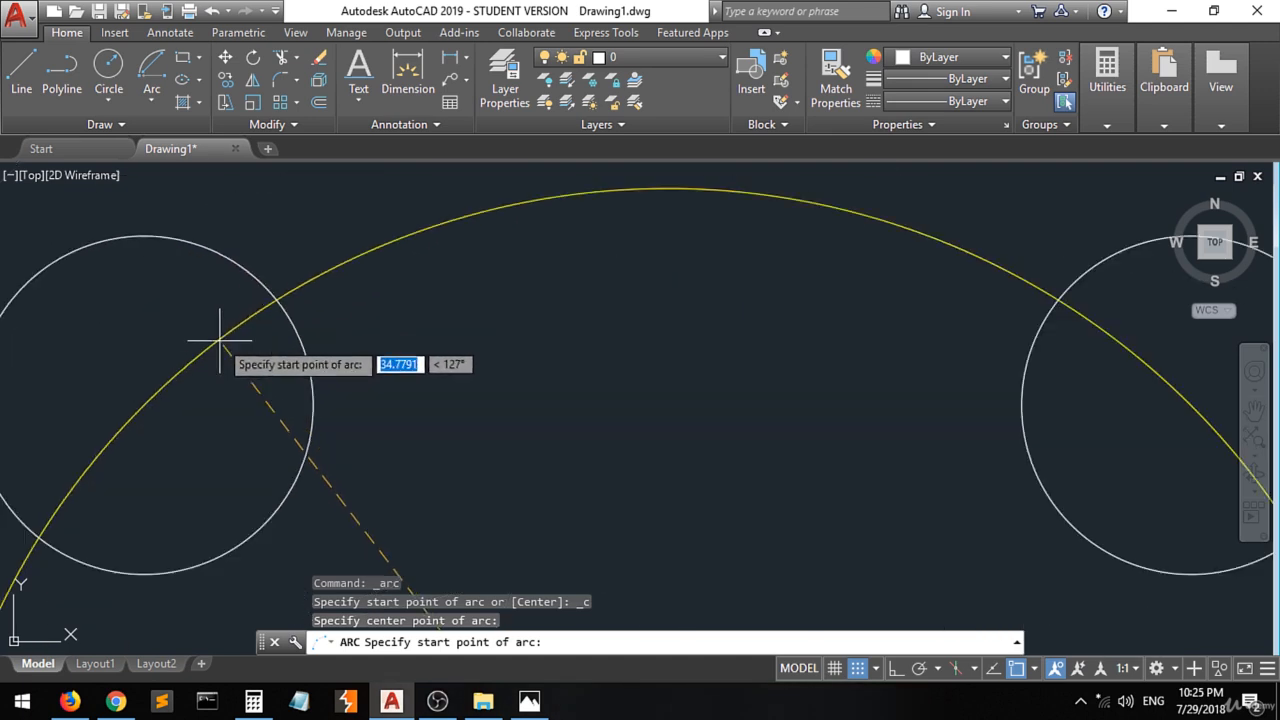
pyautogui.click(298, 380)
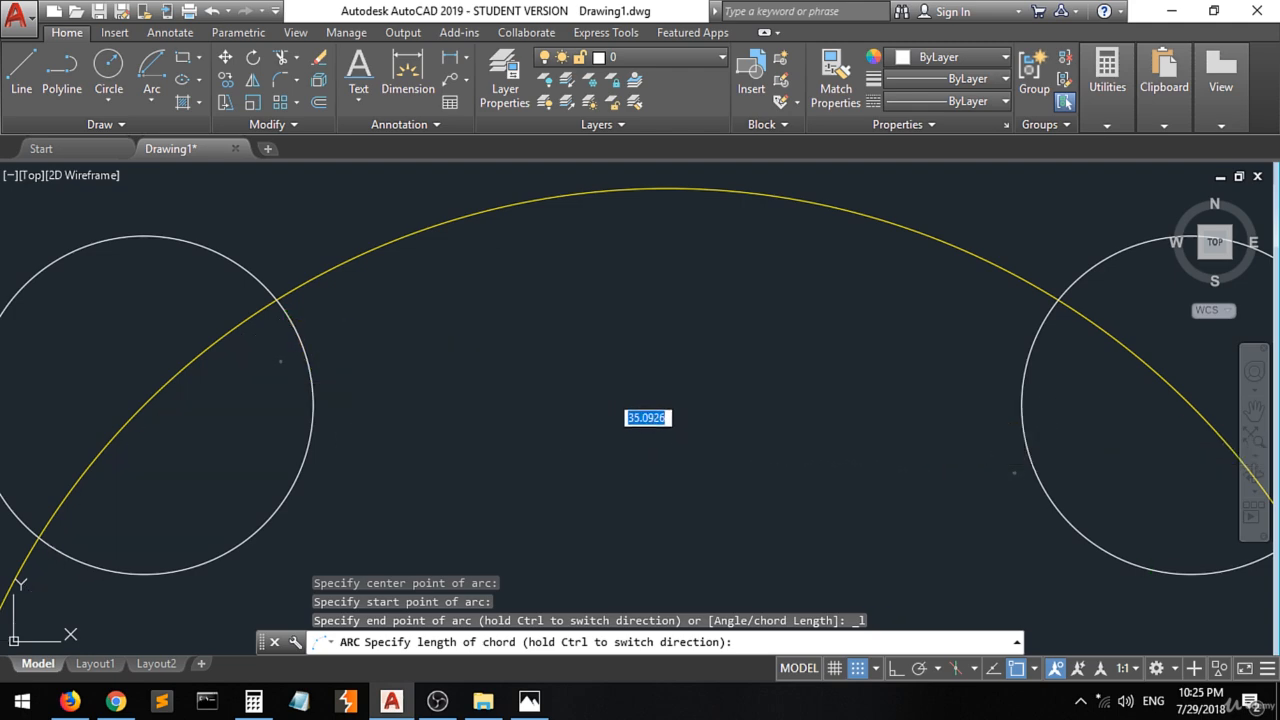
pyautogui.click(1022, 427)
pyautogui.scroll(-5, 565, 418)
pyautogui.scroll(-2, 556, 412)
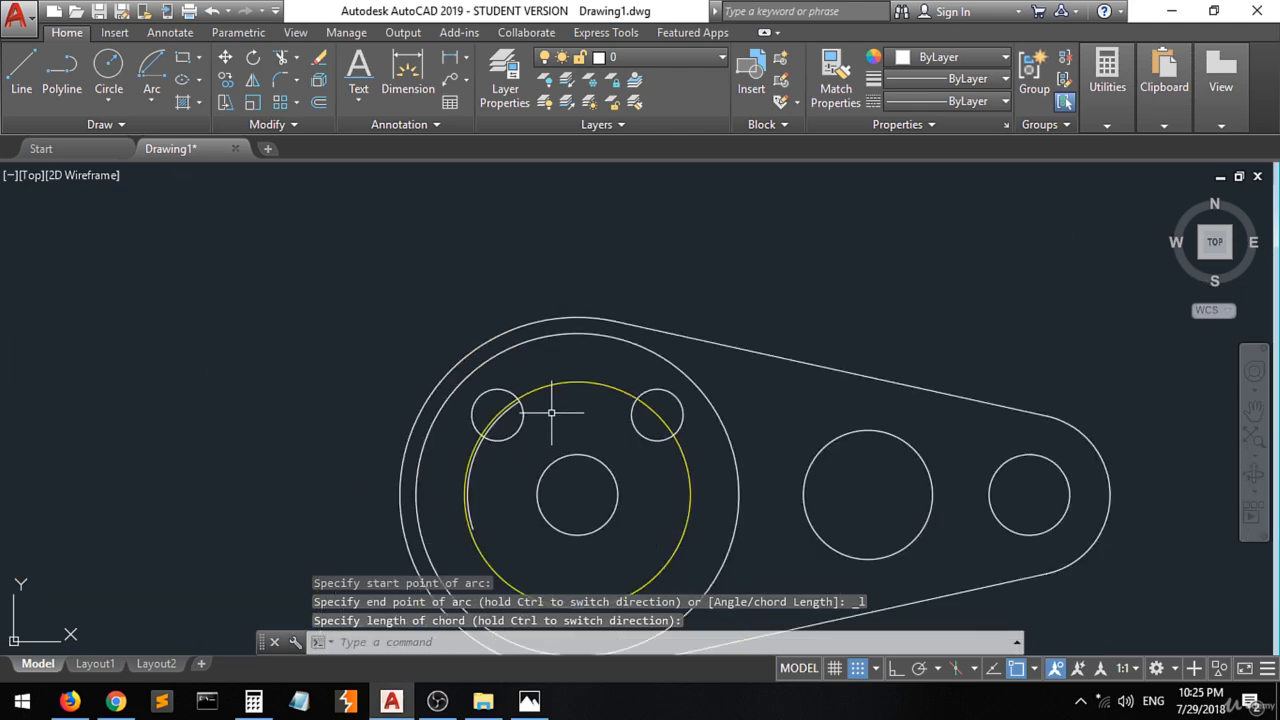
# Try to reshape the new arc by stretching its midpoint grip towards the hub.
pyautogui.scroll(2, 548, 530)
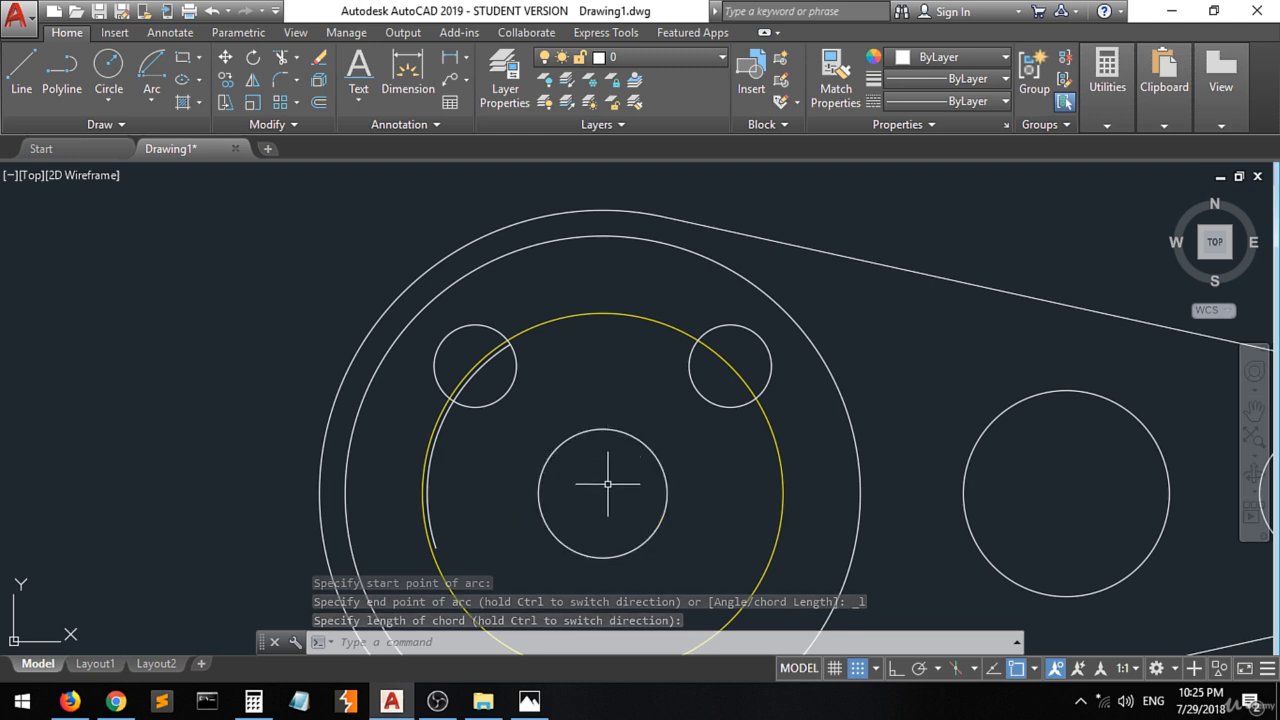
pyautogui.click(430, 472)
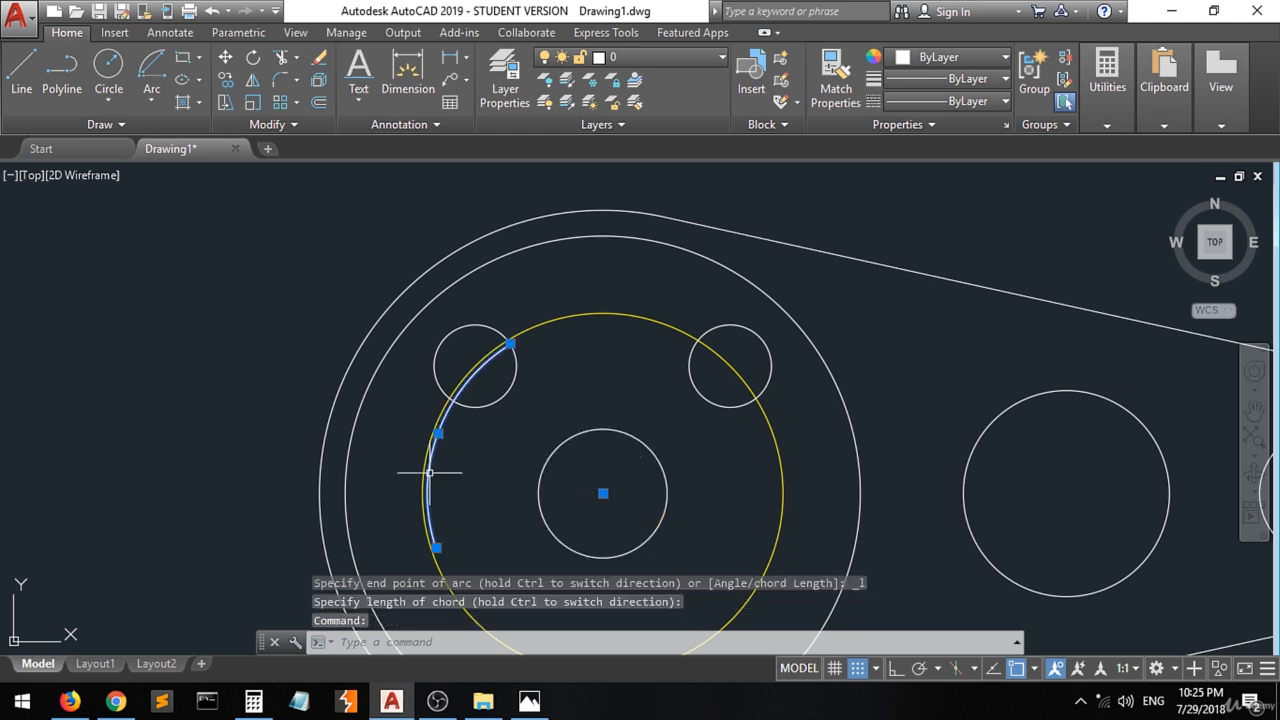
pyautogui.moveTo(437, 432)
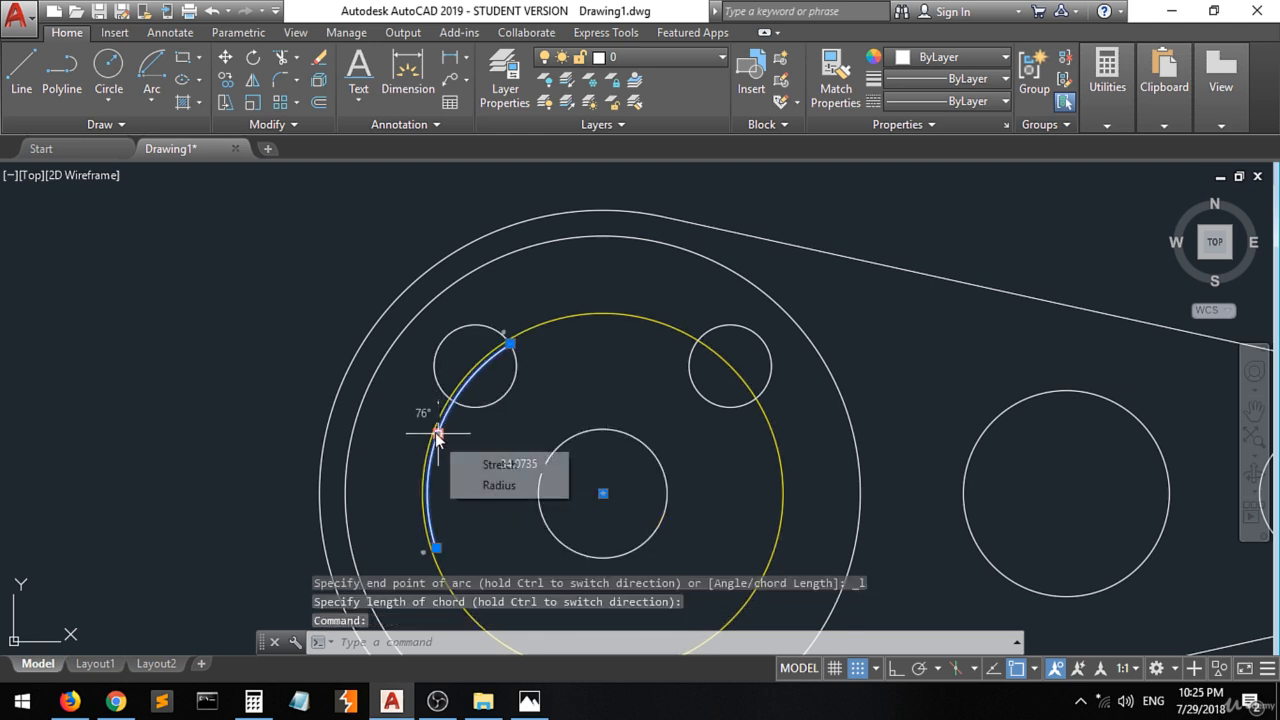
pyautogui.click(437, 432)
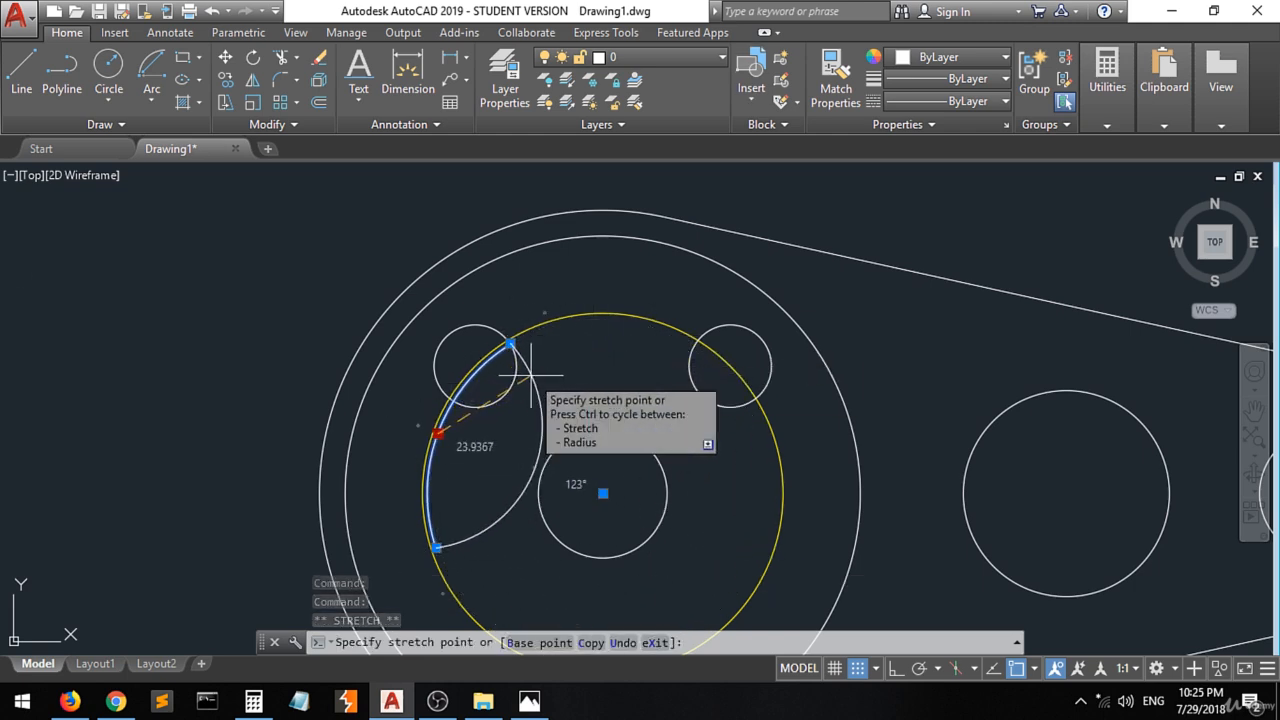
pyautogui.hotkey('ctrl', 'z')
pyautogui.press('Escape')
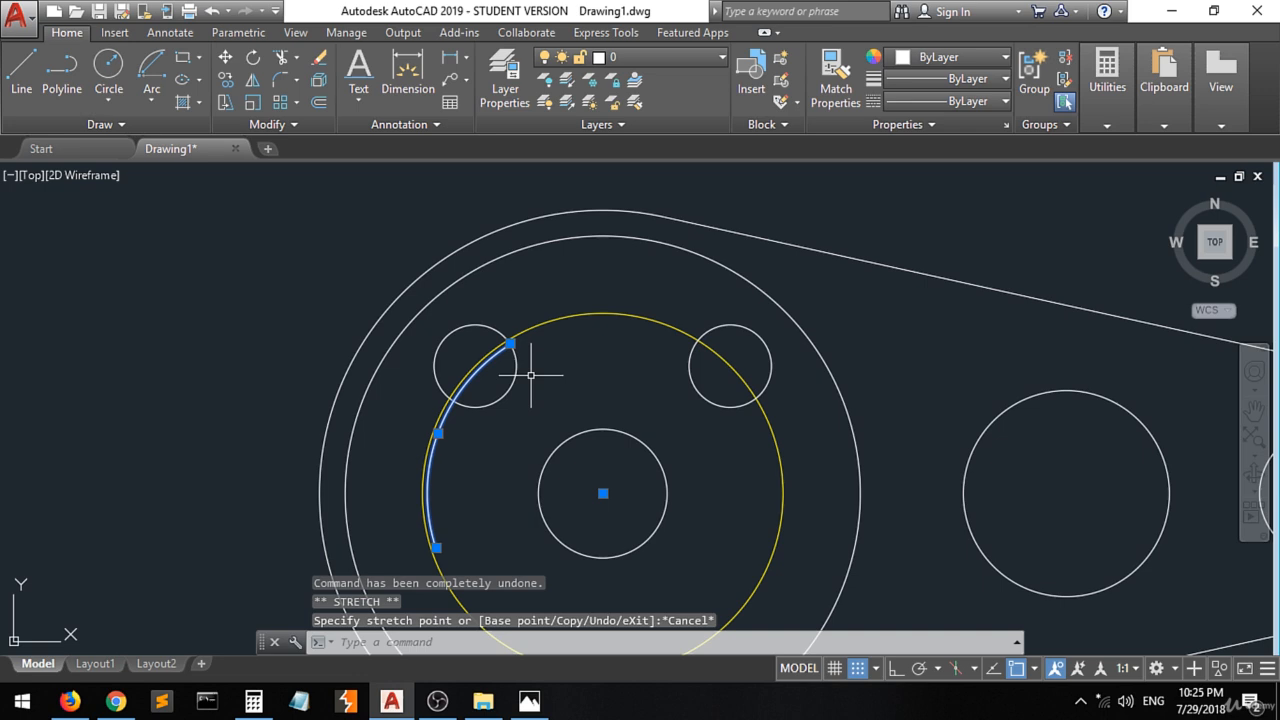
# Undo the grip edit and the chord-length arc.
pyautogui.press('Escape')
pyautogui.hotkey('ctrl', 'z')
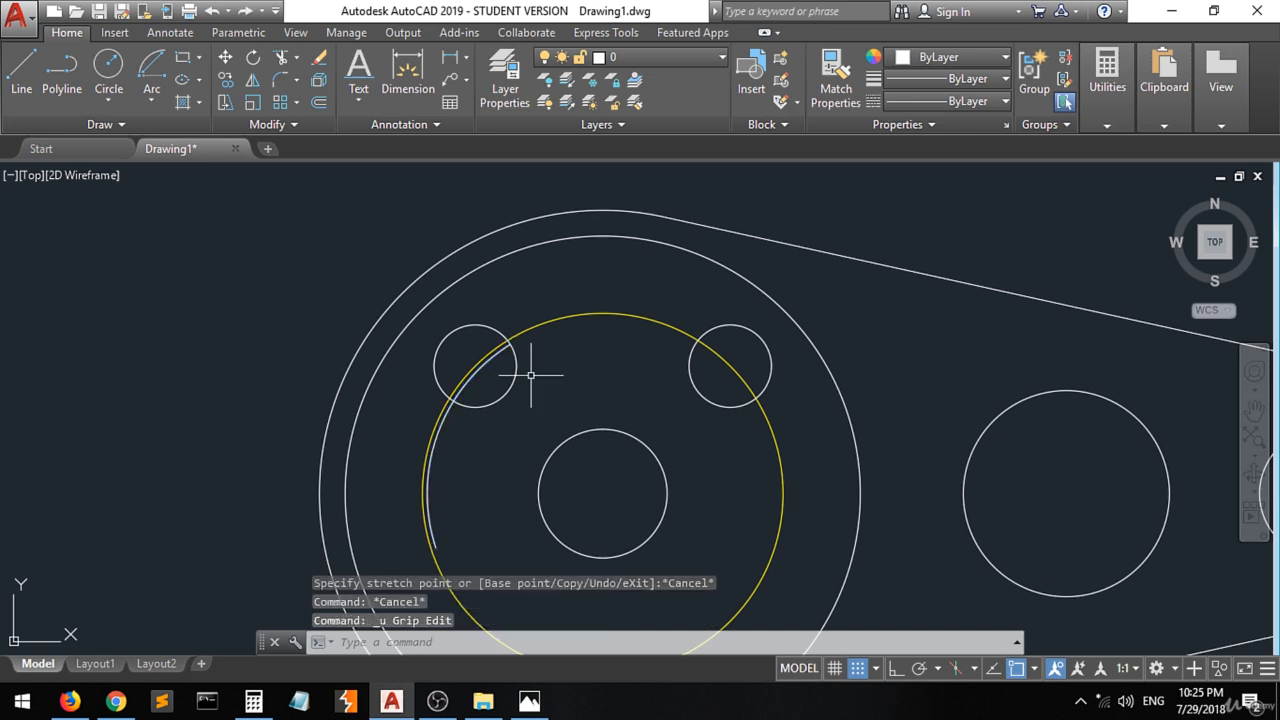
pyautogui.scroll(5, 531, 375)
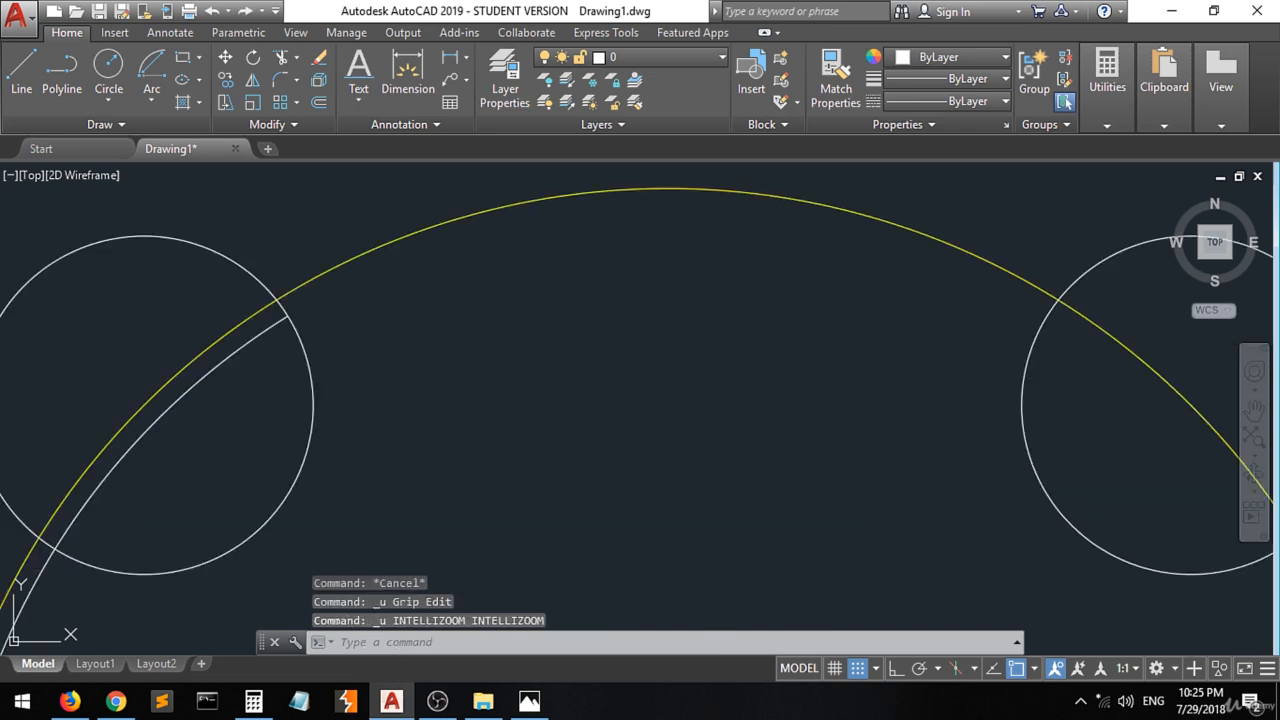
pyautogui.hotkey('ctrl', 'z')
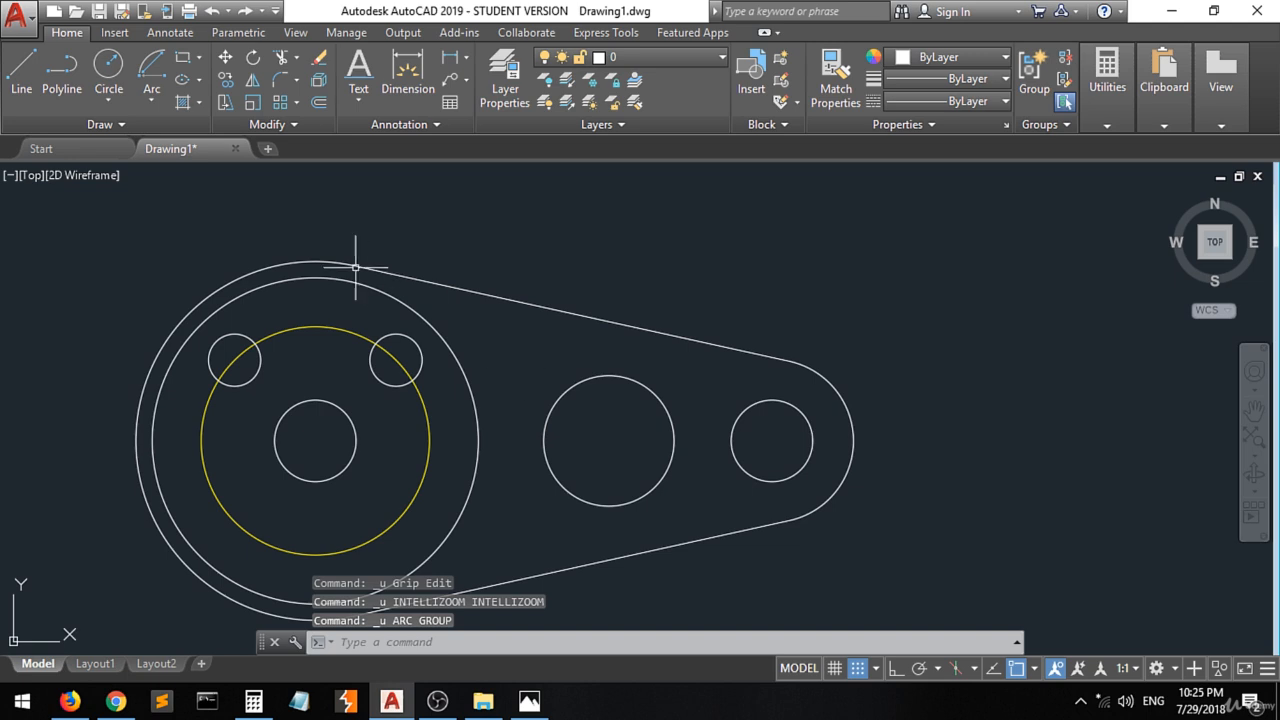
# Draw a radius-43 circle from the hub's centre to the slot-end circle's outer tangent point, using the Center snap only for the centre pick.
pyautogui.click(118, 68)
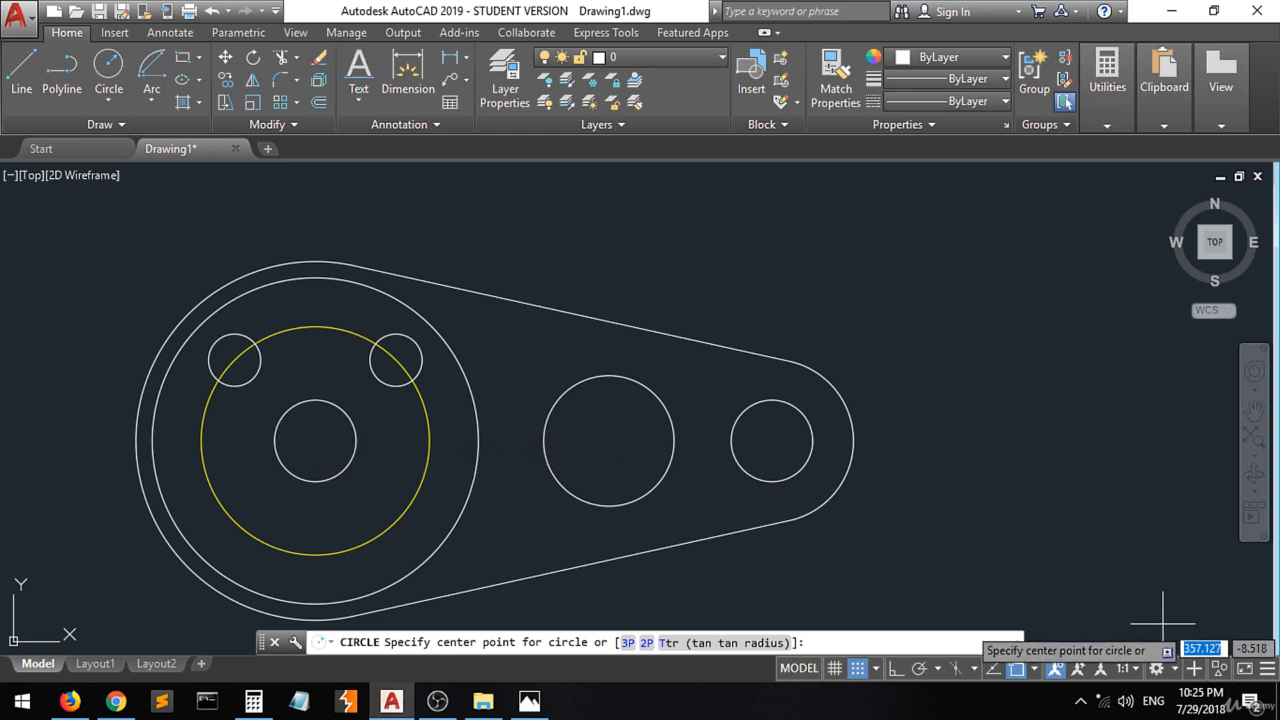
pyautogui.click(1034, 668)
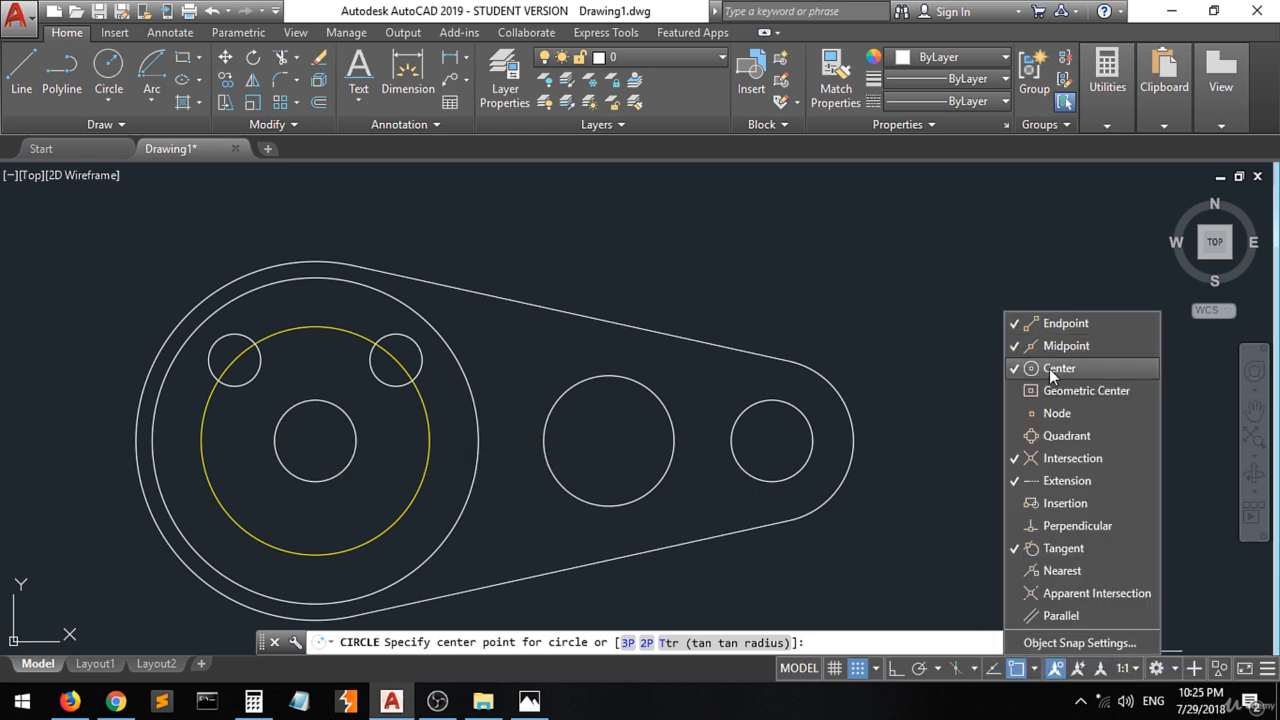
pyautogui.click(317, 451)
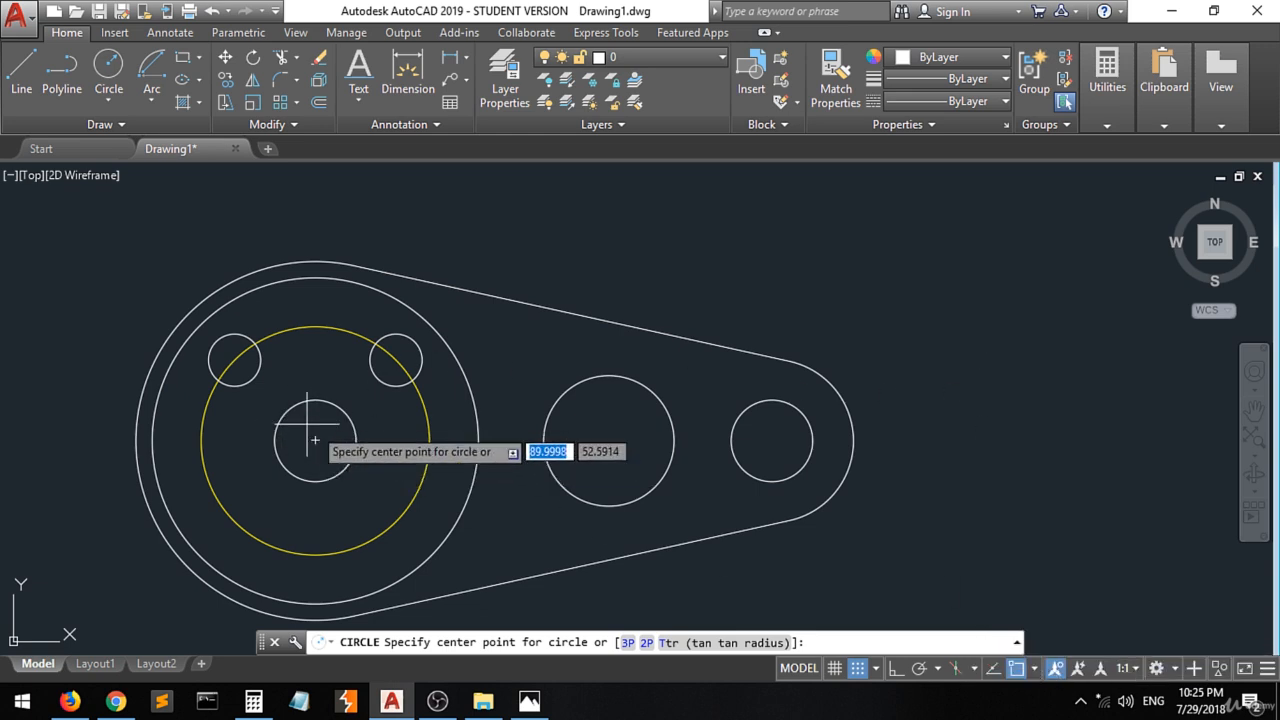
pyautogui.click(315, 440)
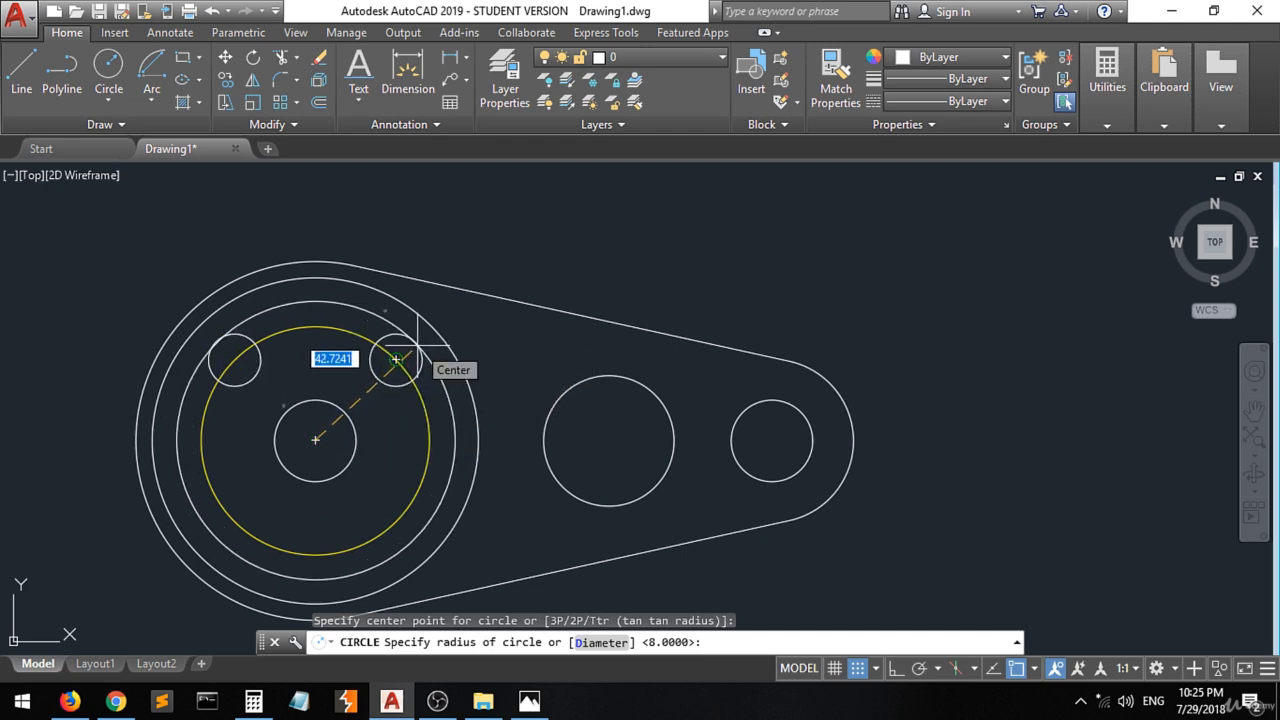
pyautogui.click(1034, 676)
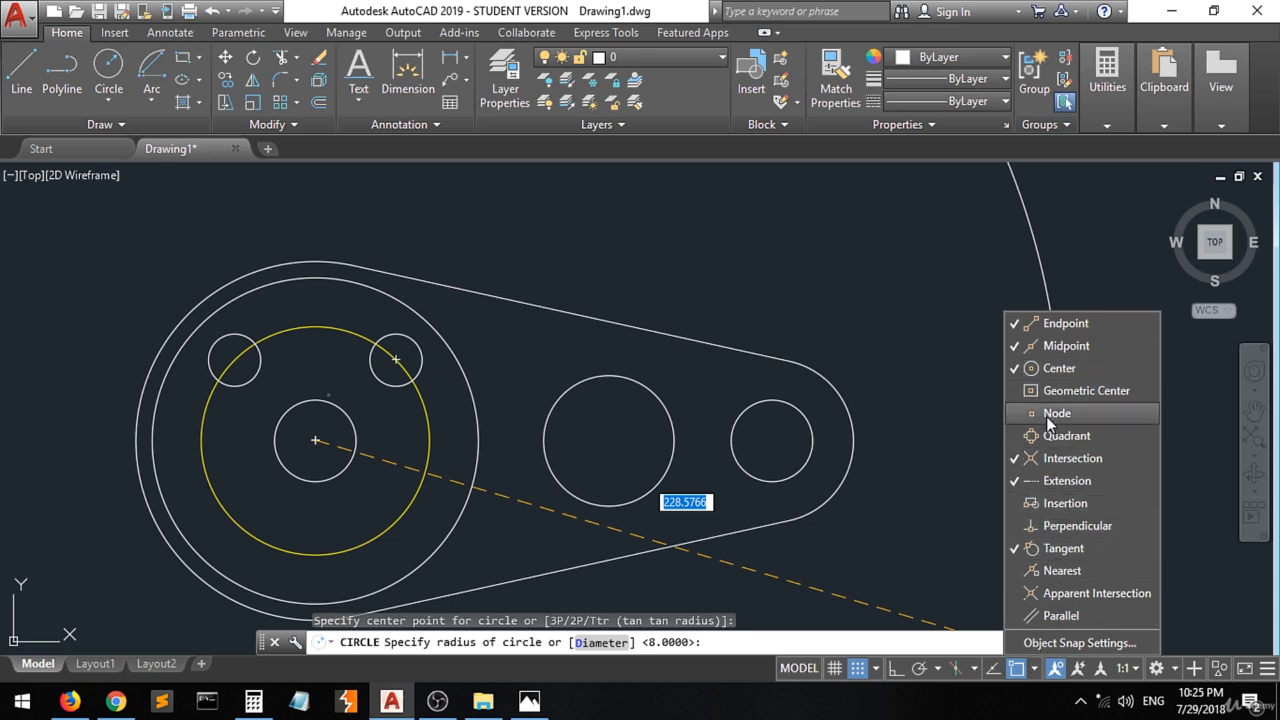
pyautogui.scroll(4, 425, 345)
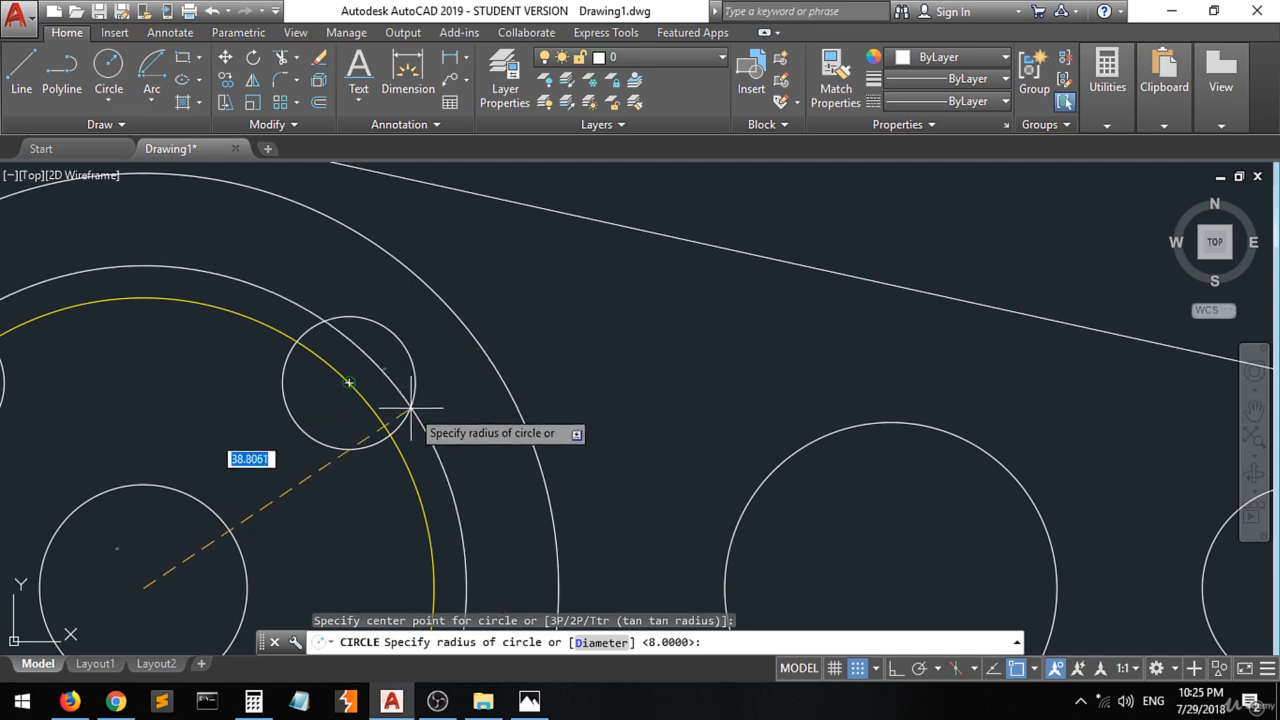
pyautogui.click(1035, 670)
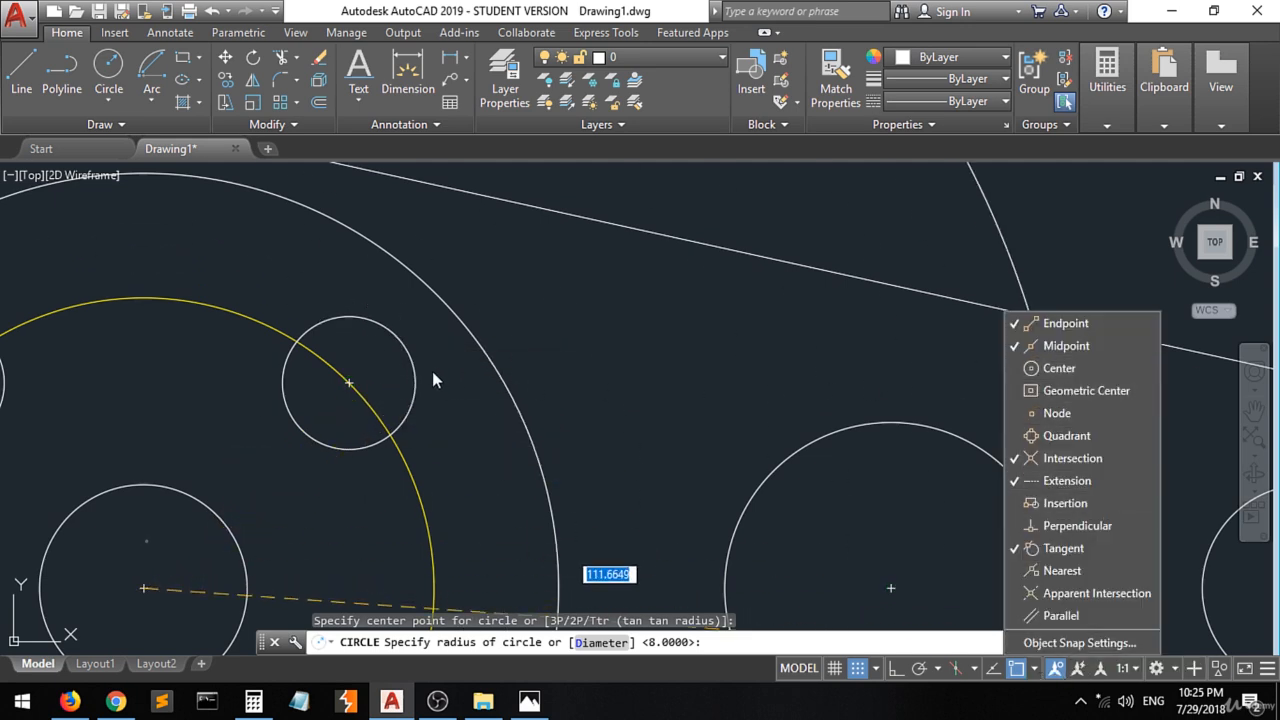
pyautogui.click(405, 348)
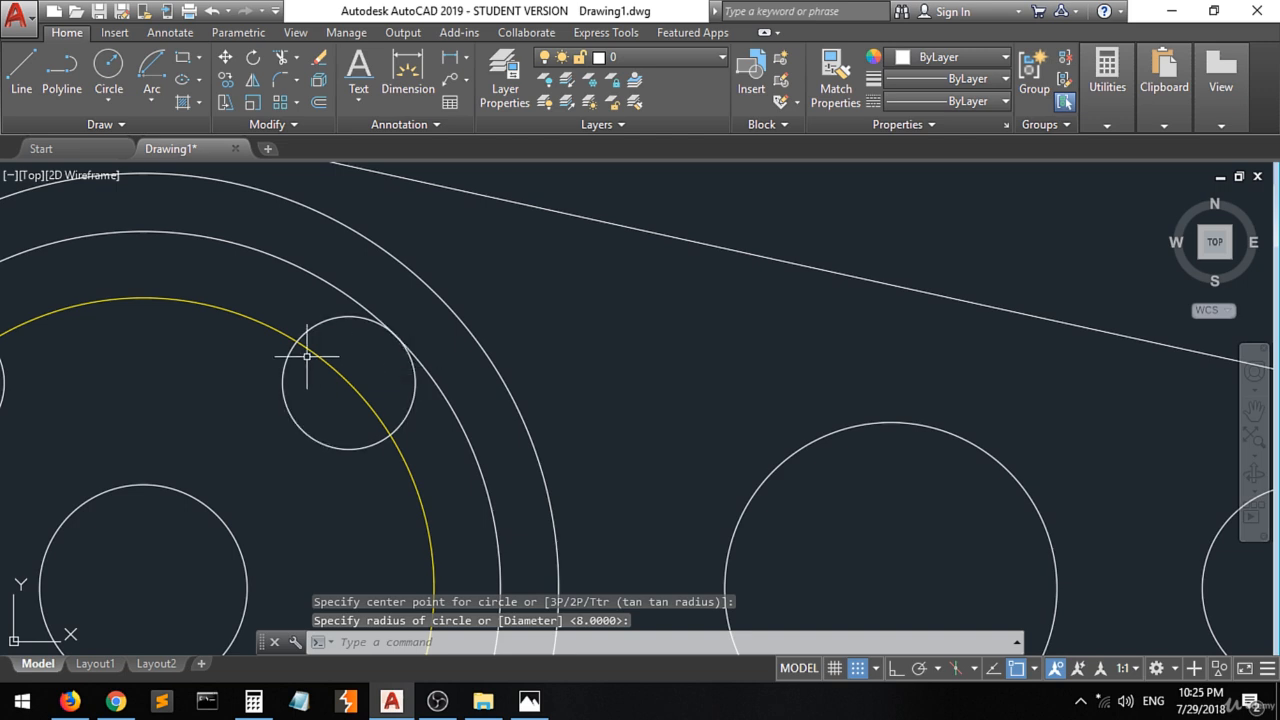
pyautogui.scroll(-3, 307, 355)
pyautogui.scroll(2, 245, 582)
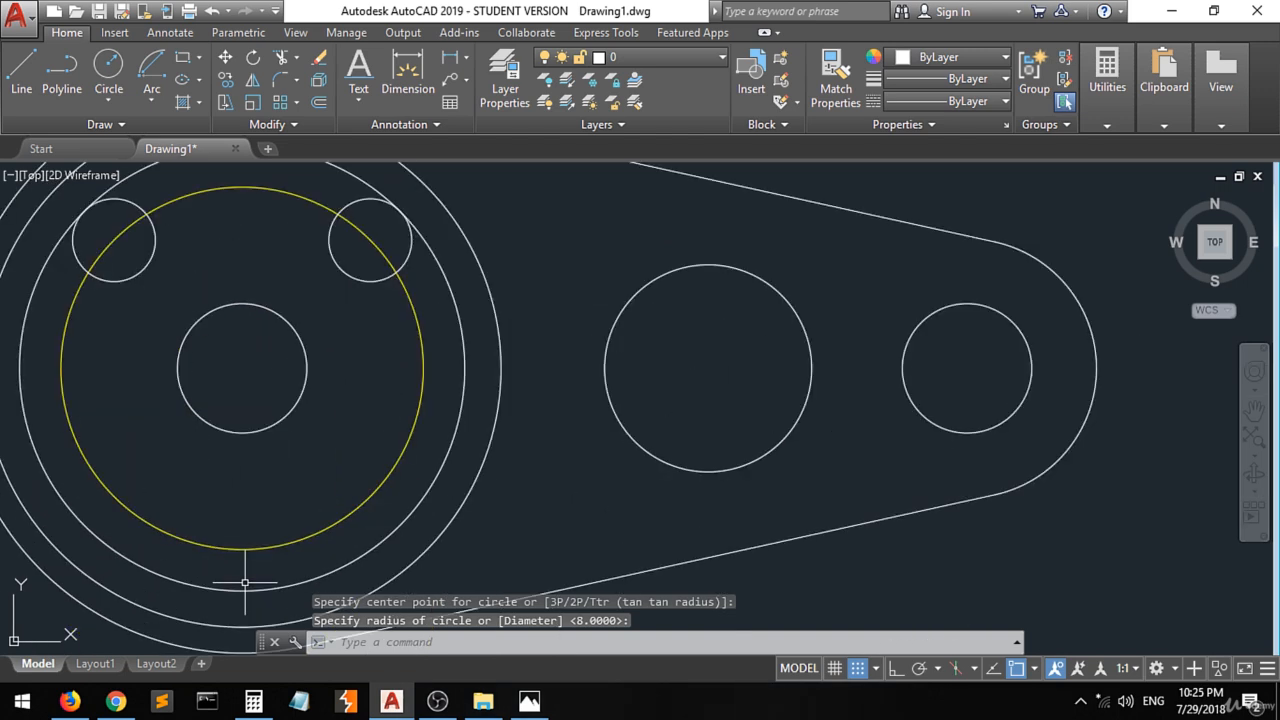
pyautogui.scroll(-1, 245, 582)
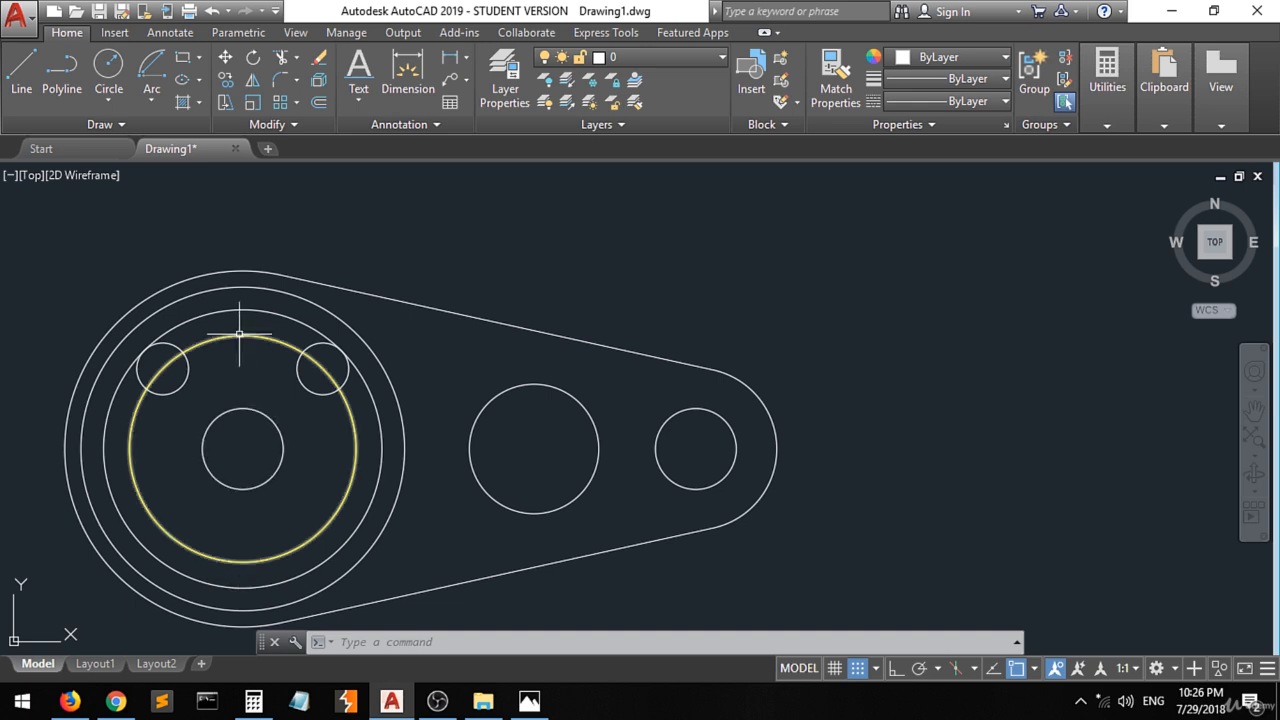
# Draw a circle from the hub's centre to the slot-end circle's inner tangent point, enabling the Center snap only for the centre pick.
pyautogui.click(108, 66)
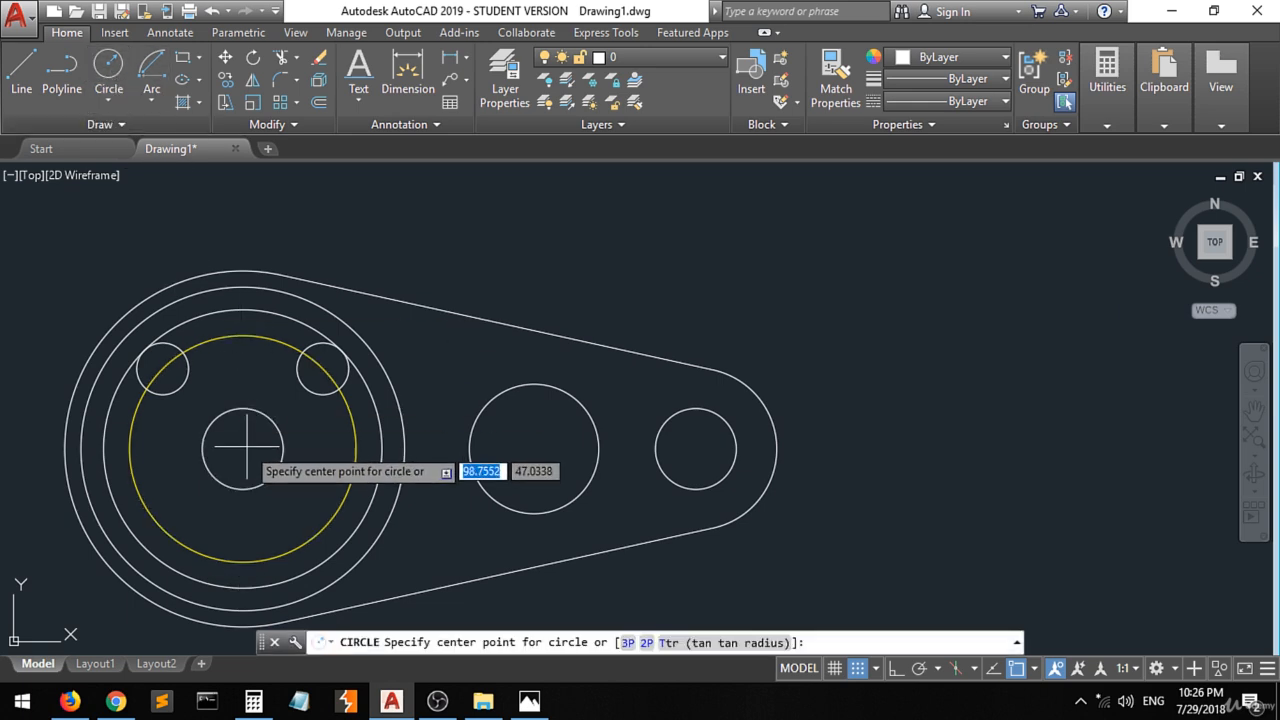
pyautogui.click(1035, 668)
pyautogui.click(1050, 368)
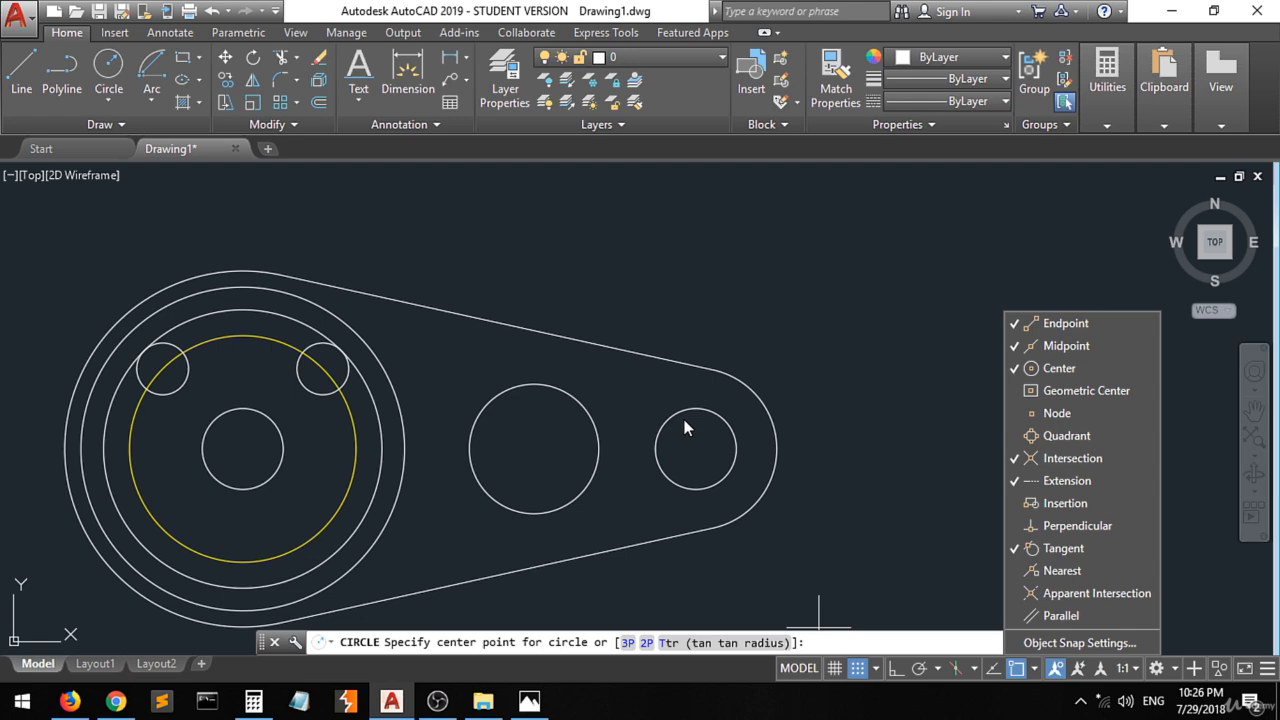
pyautogui.click(222, 457)
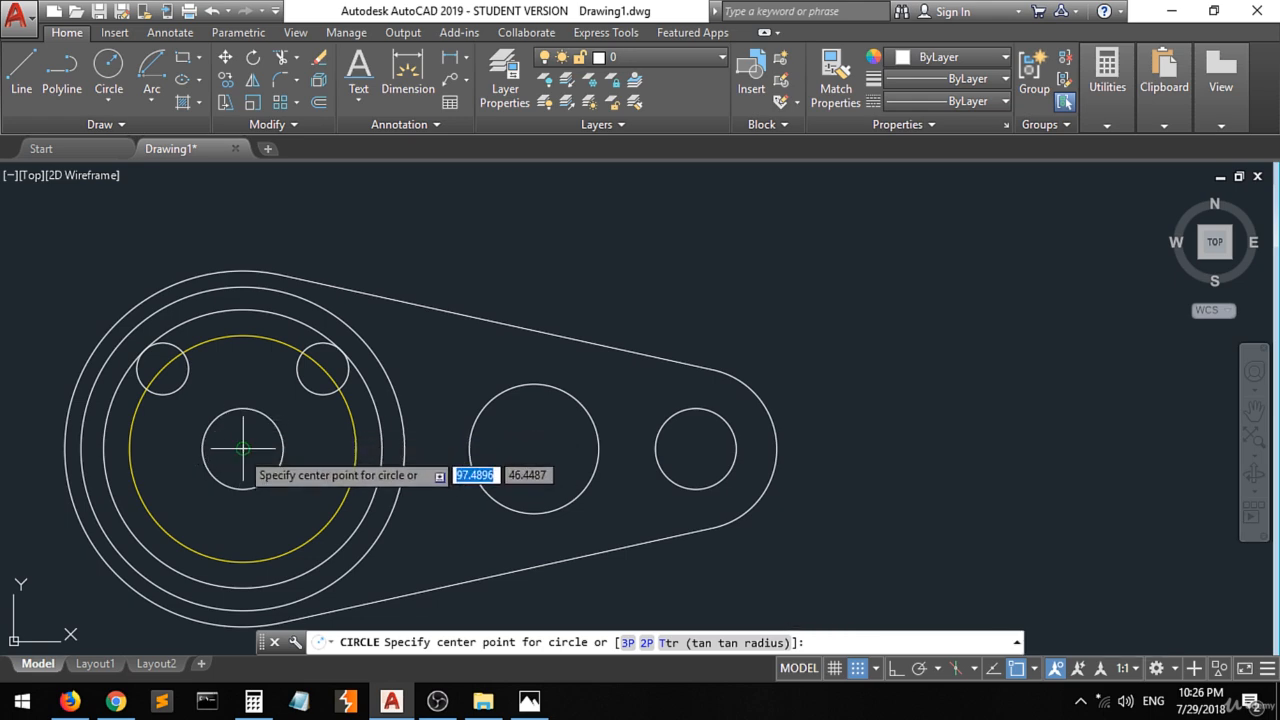
pyautogui.click(243, 448)
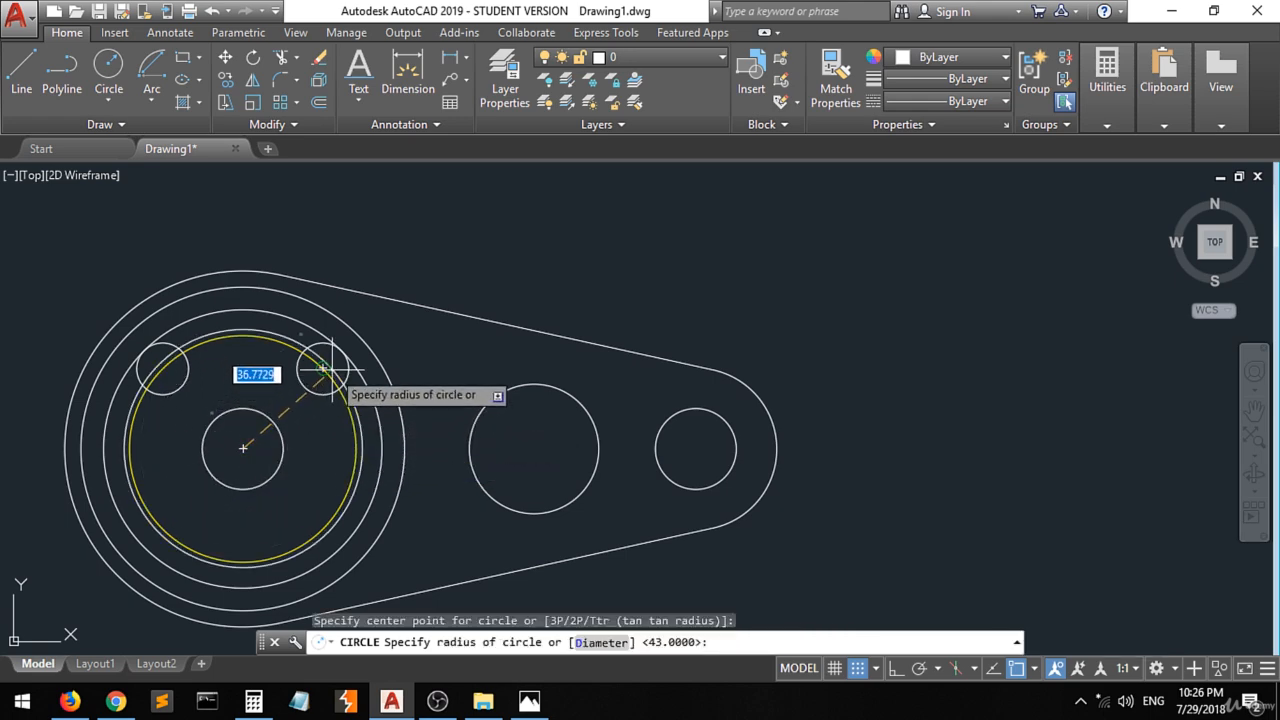
pyautogui.scroll(6, 332, 370)
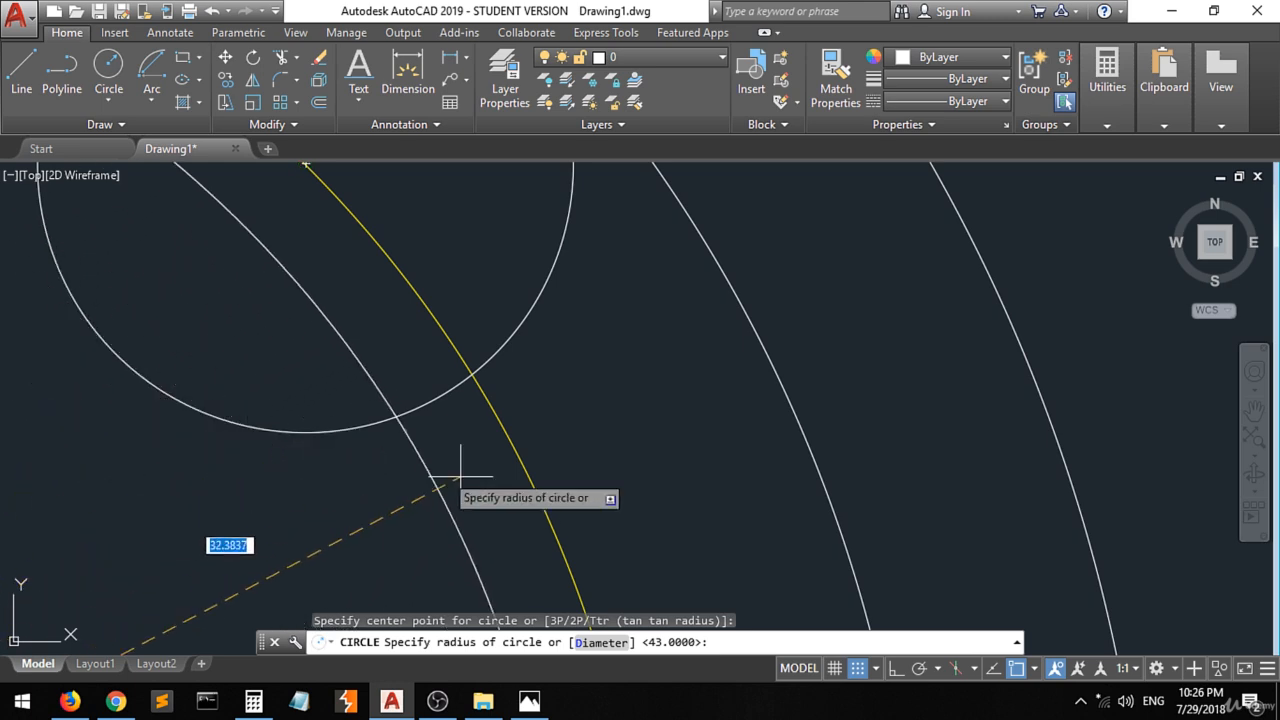
pyautogui.click(1034, 668)
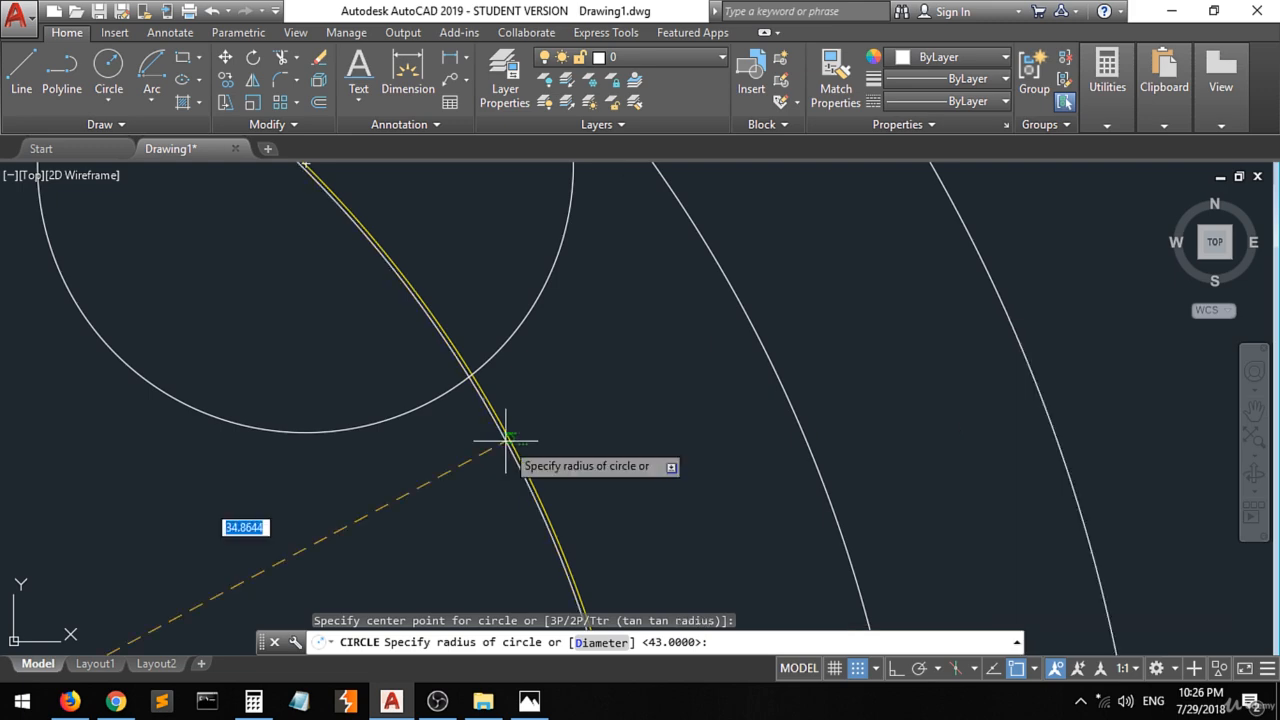
pyautogui.click(253, 432)
pyautogui.scroll(-6, 253, 432)
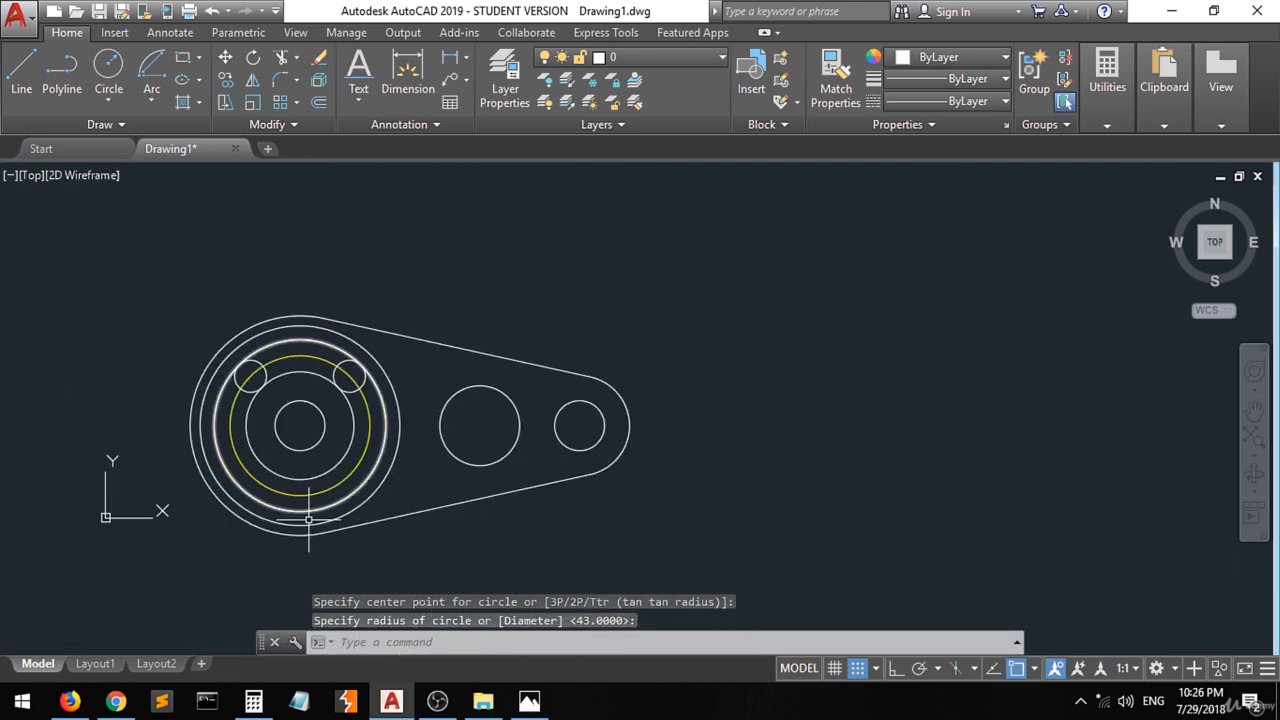
# Trim the inner, outer and yellow hub-centred circles so that only their upper arcs between the two slot-end circles remain.
pyautogui.scroll(3, 278, 500)
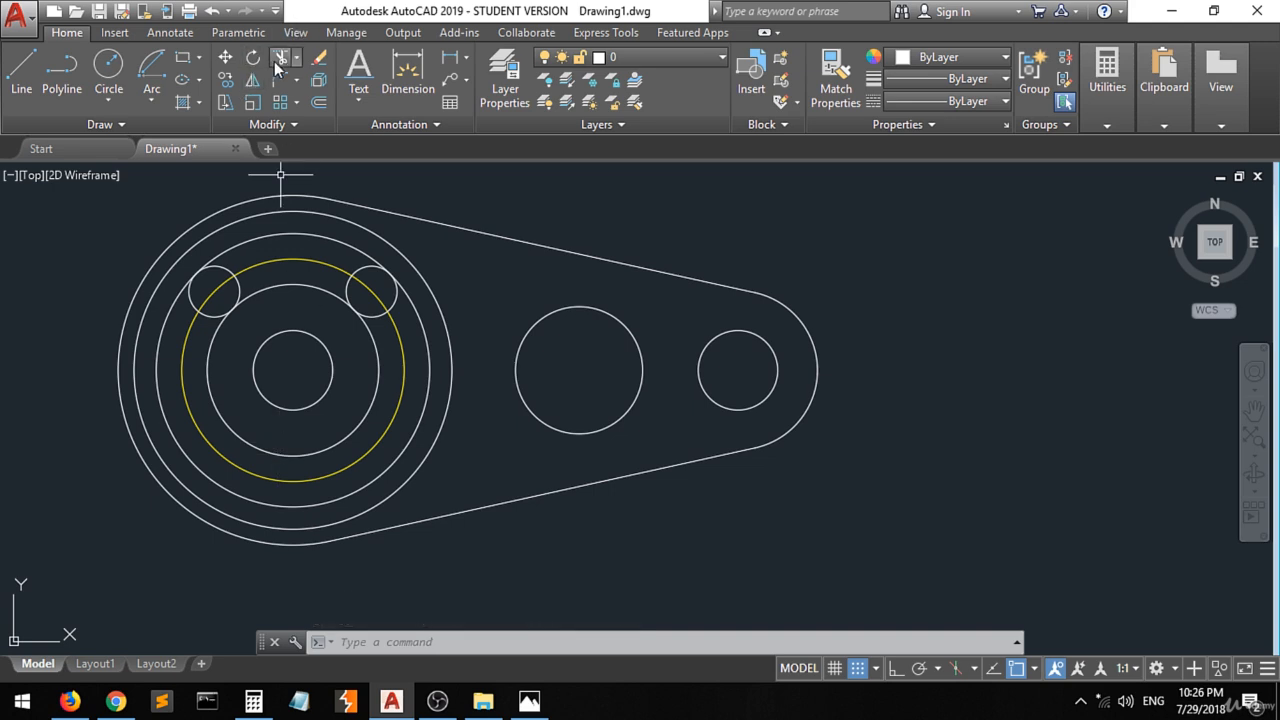
pyautogui.click(281, 60)
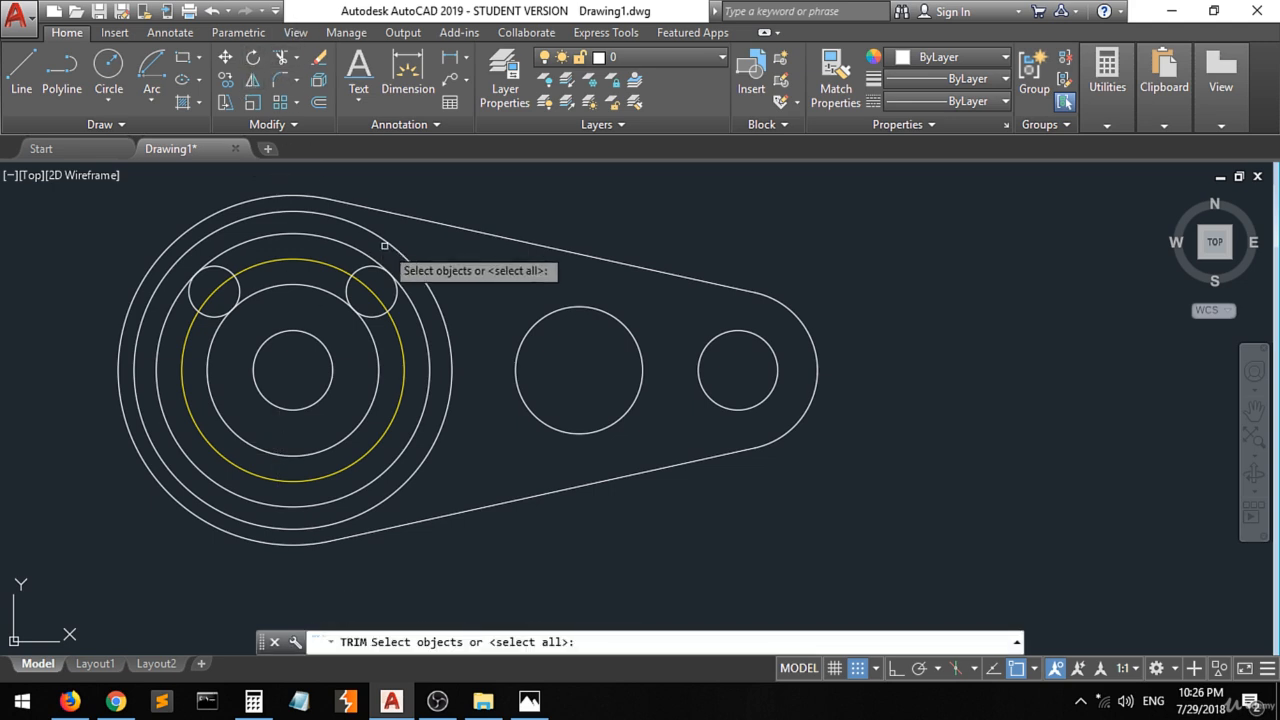
pyautogui.click(433, 171)
pyautogui.click(135, 513)
pyautogui.press('Return')
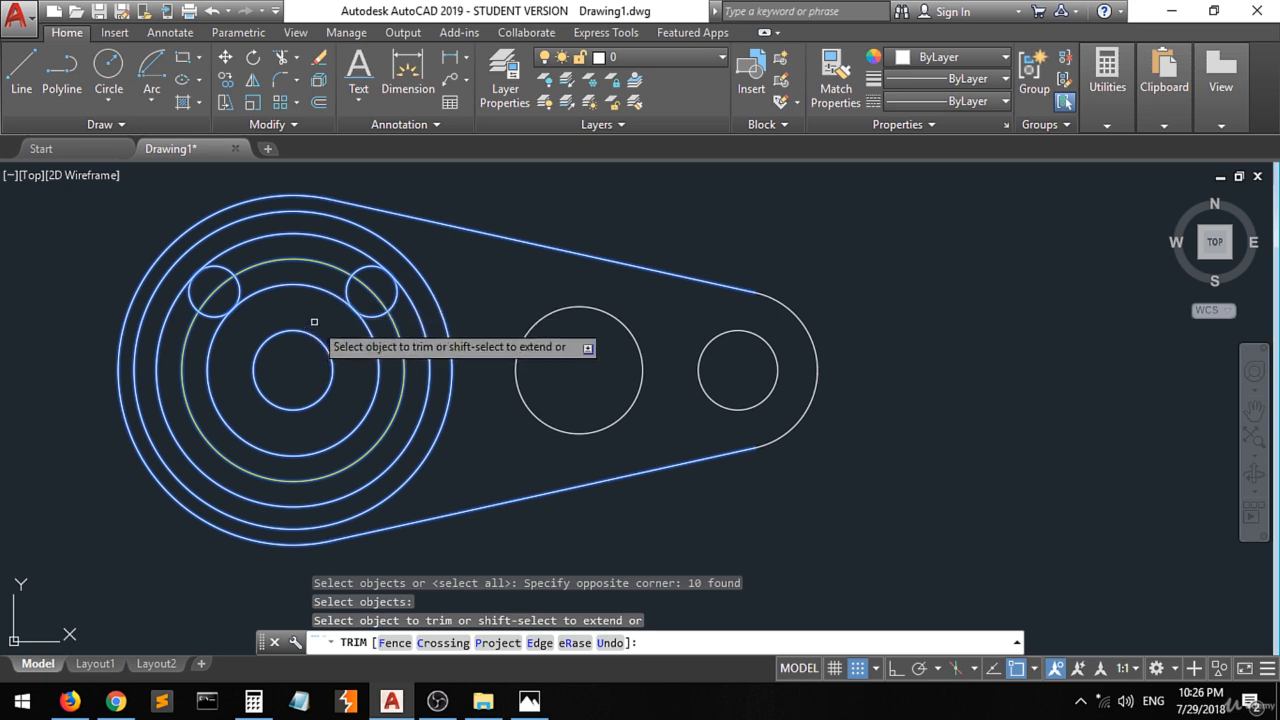
pyautogui.click(377, 380)
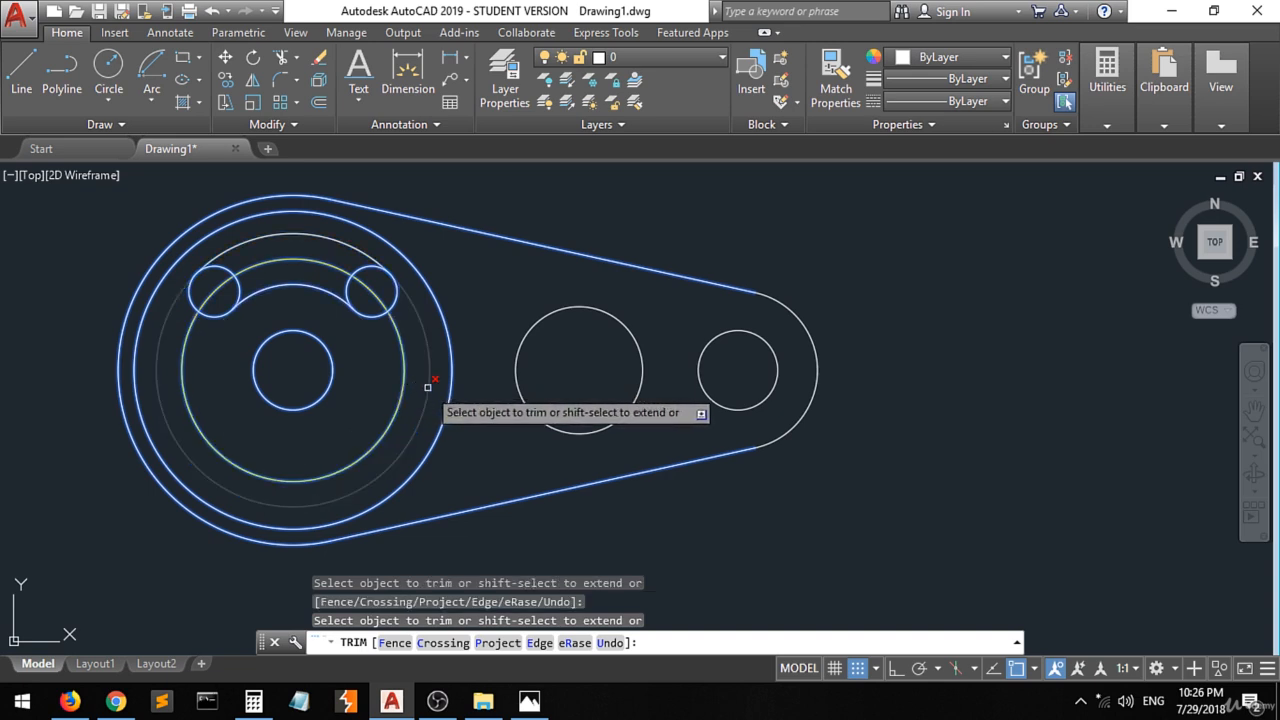
pyautogui.click(428, 387)
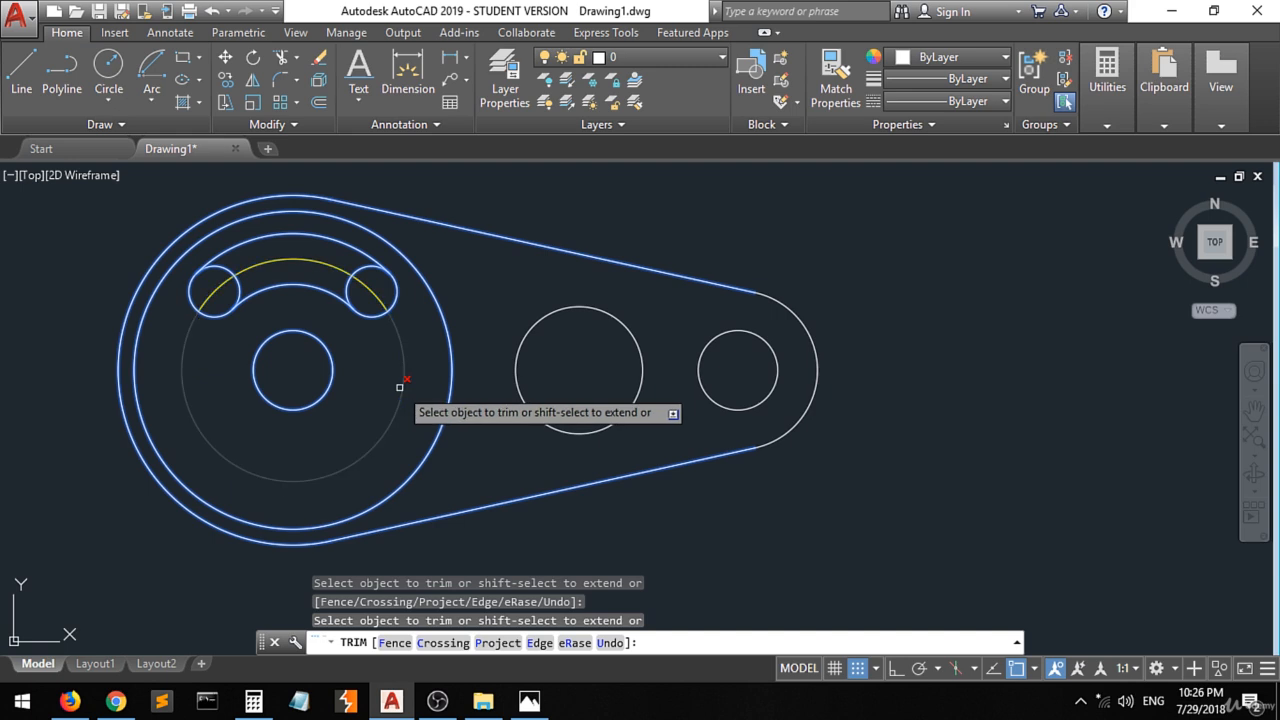
pyautogui.click(401, 388)
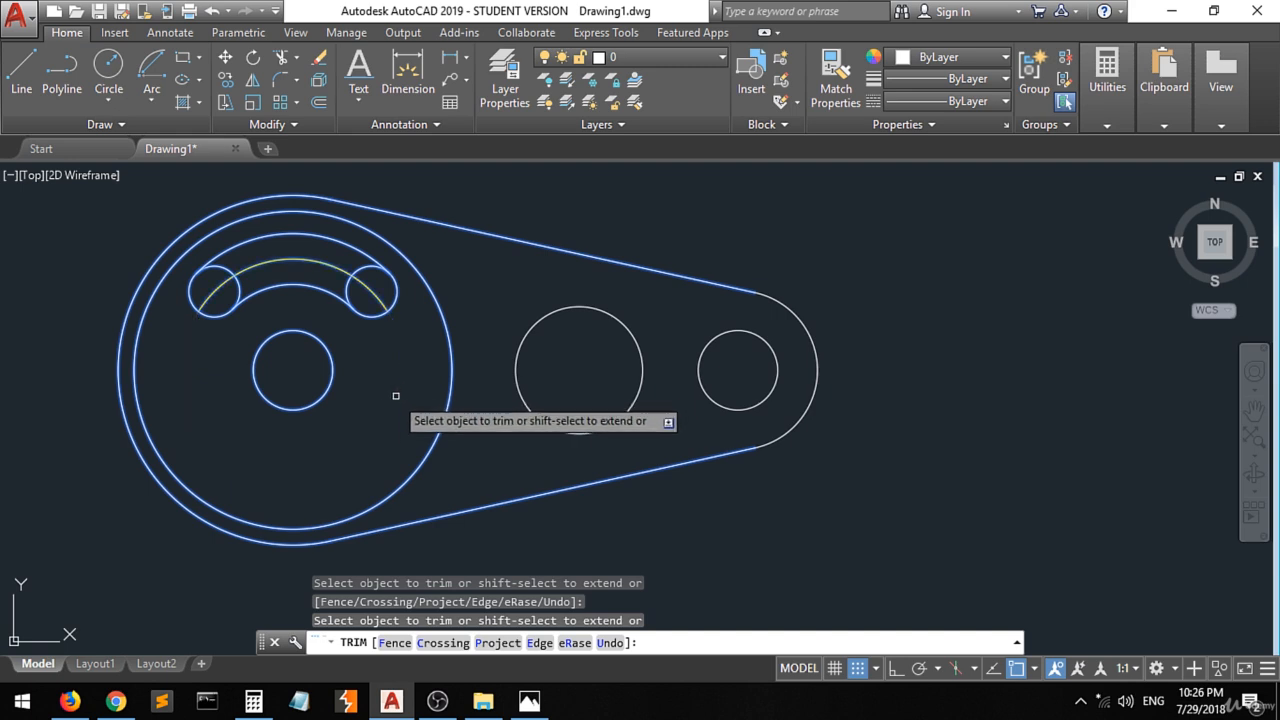
pyautogui.press('Escape')
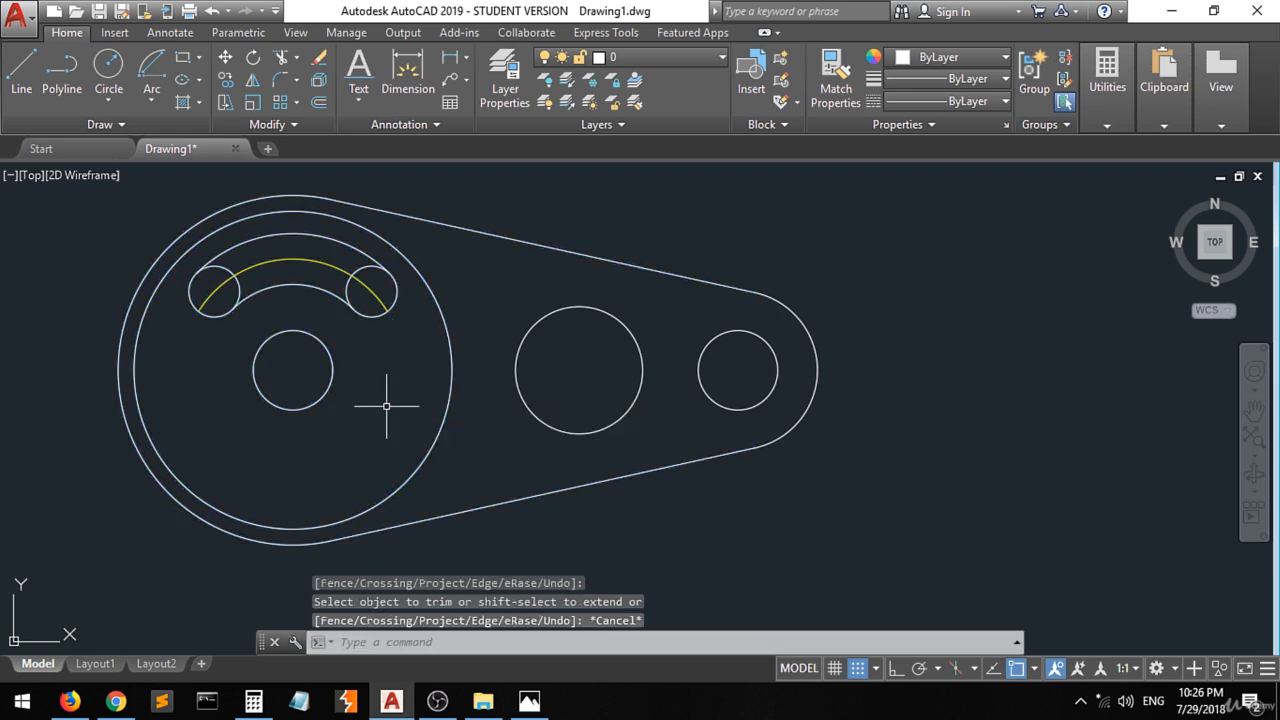
pyautogui.press('Escape')
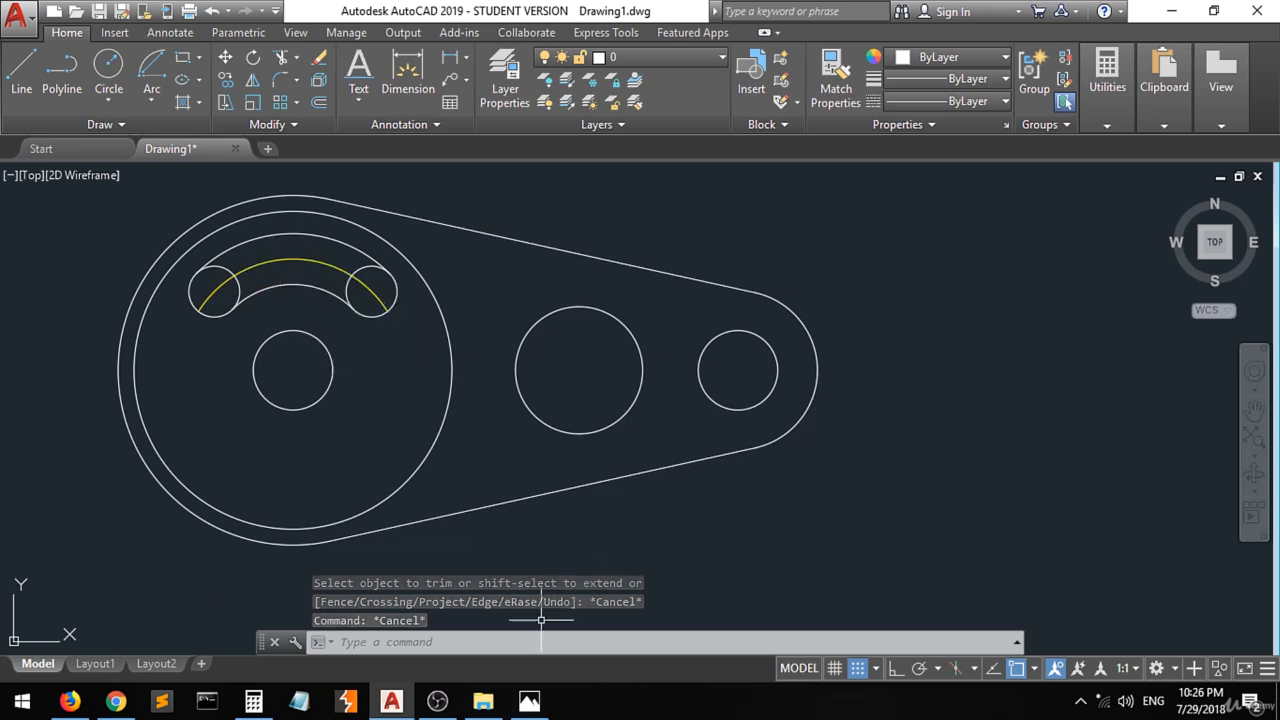
# Delete the yellow construction arc running through the slot after a glance at the reference image.
pyautogui.click(530, 702)
pyautogui.click(530, 702)
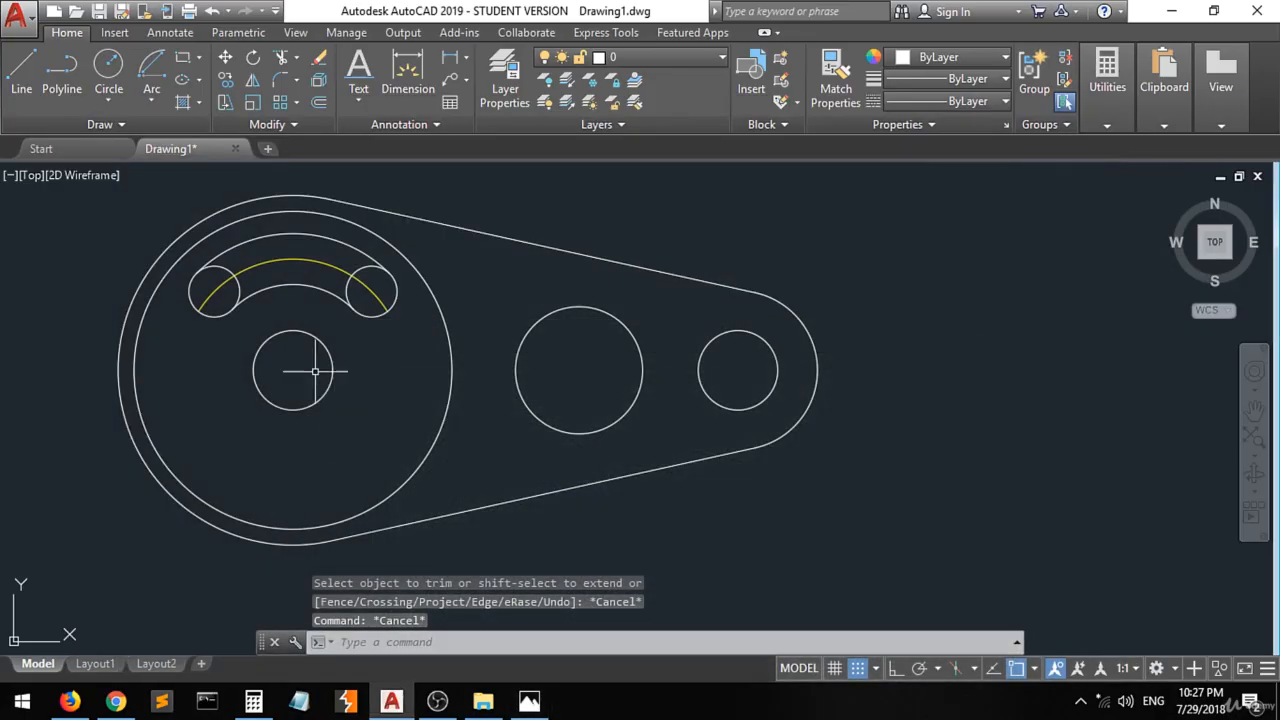
pyautogui.click(286, 260)
pyautogui.press('Delete')
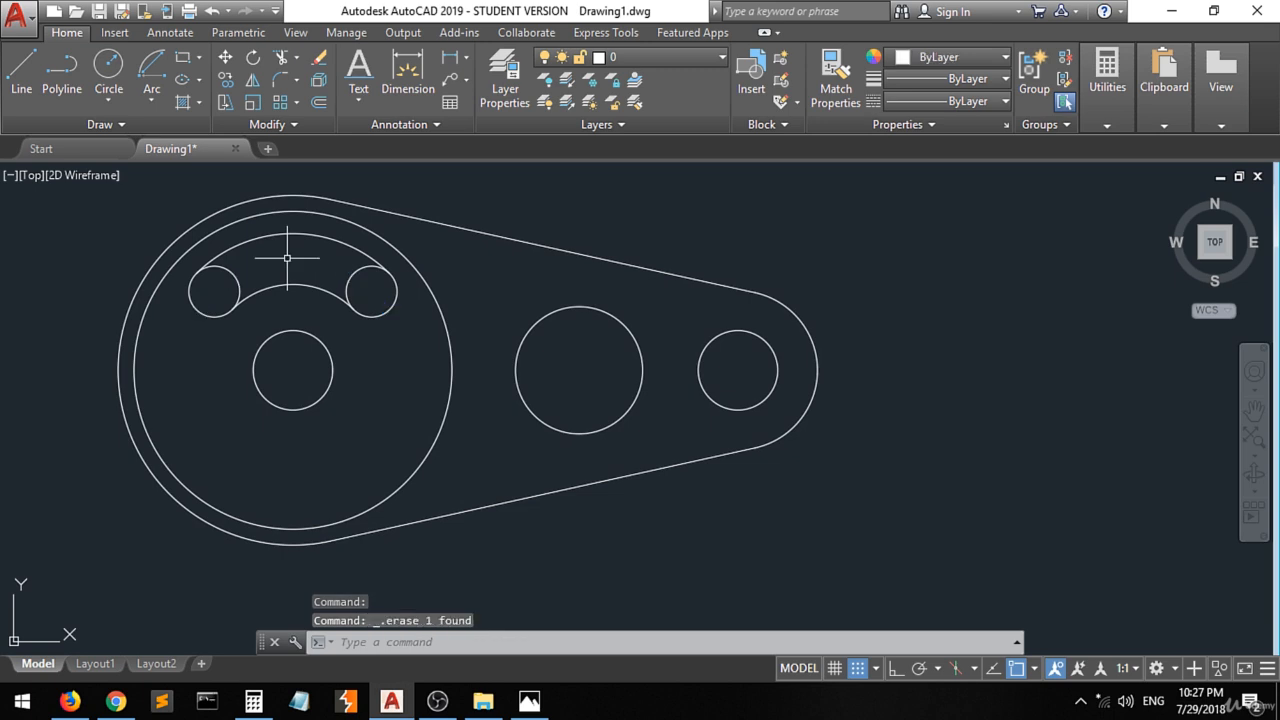
# Trim the inward-facing parts of both slot-end circles to leave a closed upper slot outline.
pyautogui.click(281, 57)
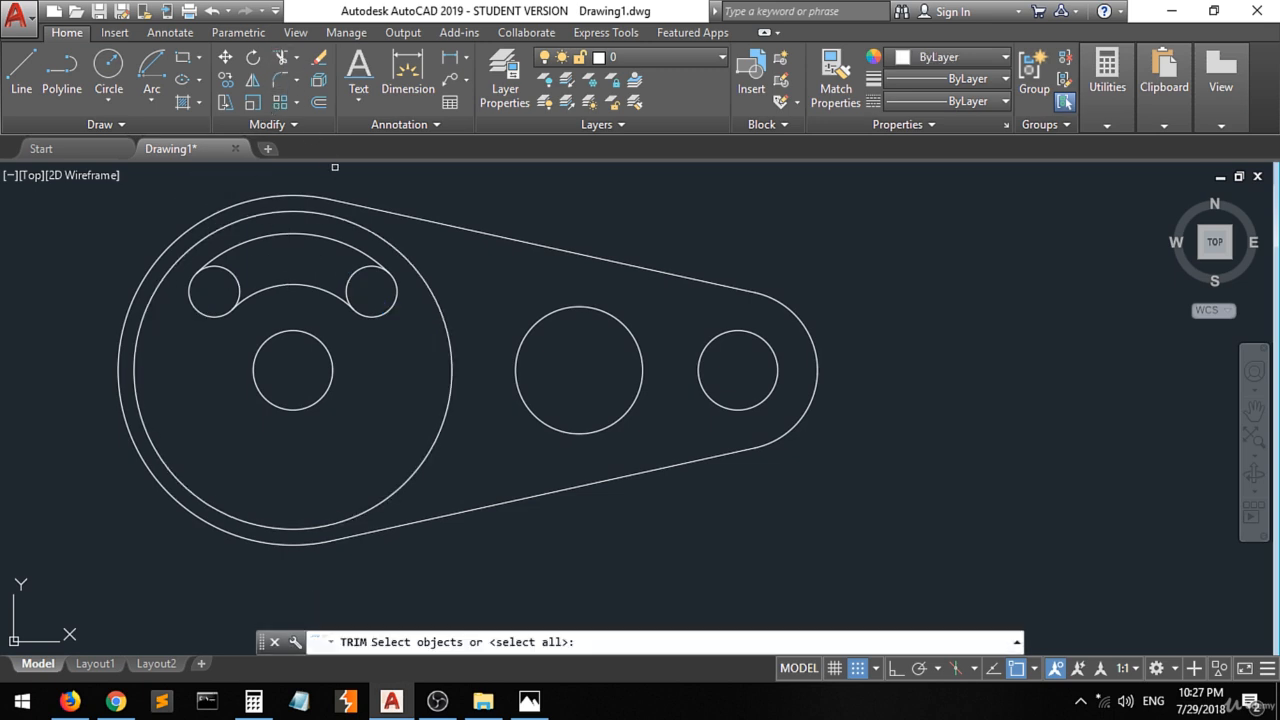
pyautogui.click(423, 194)
pyautogui.click(200, 348)
pyautogui.press('Return')
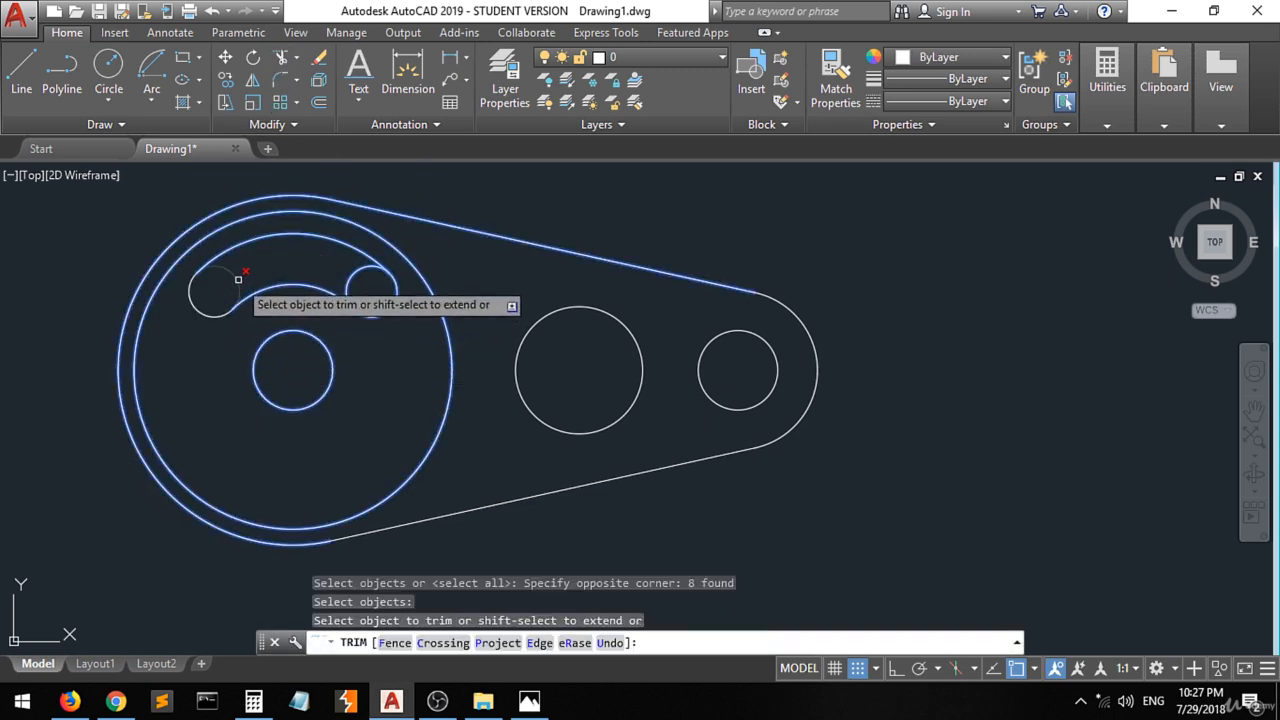
pyautogui.click(237, 280)
pyautogui.click(360, 274)
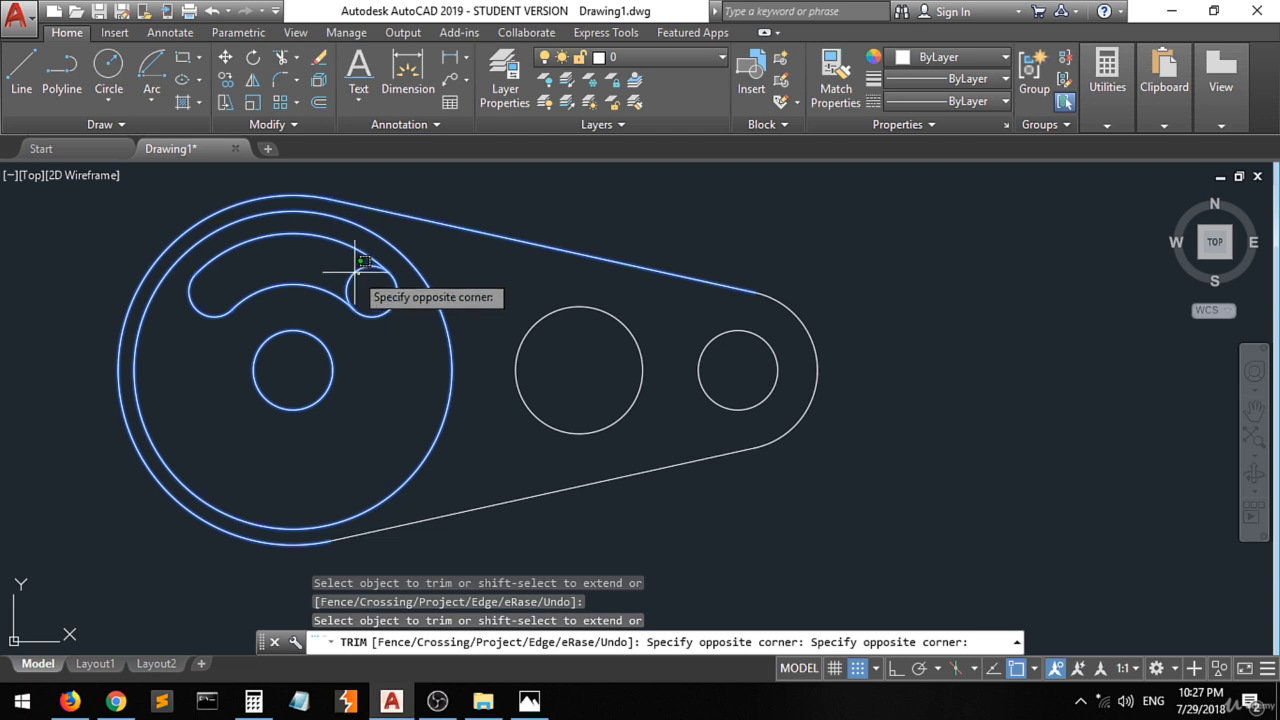
pyautogui.click(339, 271)
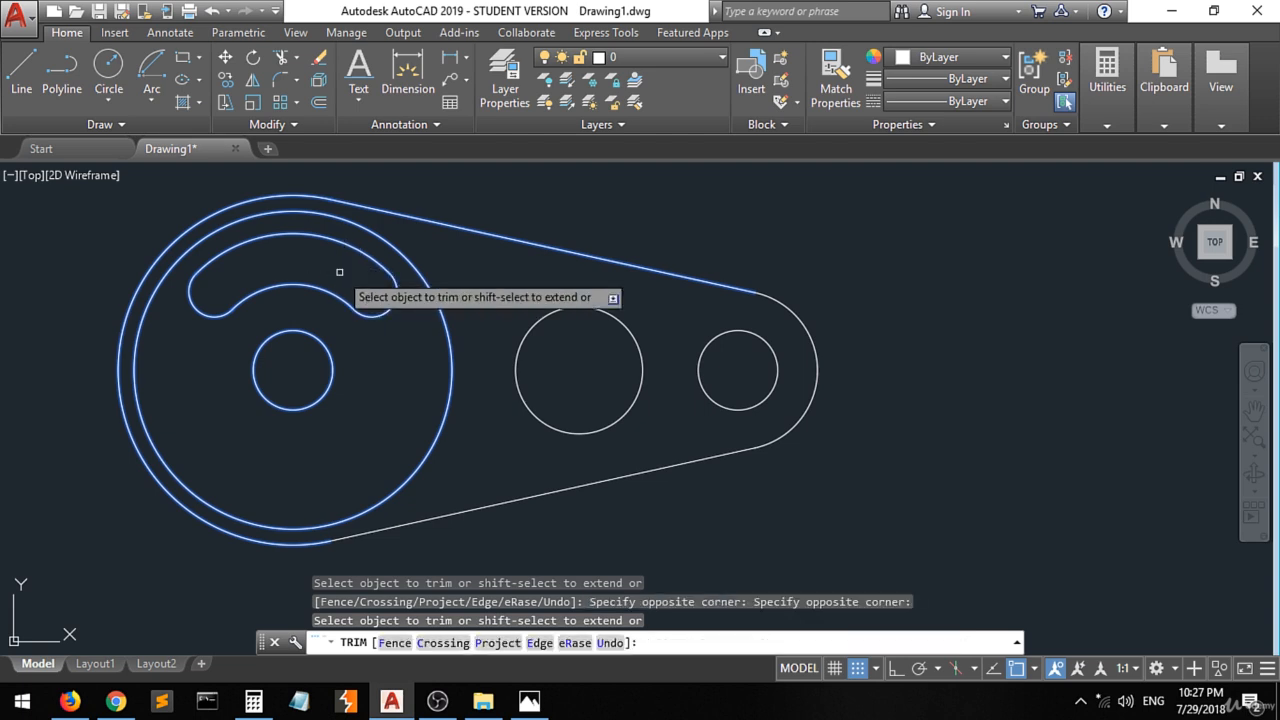
pyautogui.press('Escape')
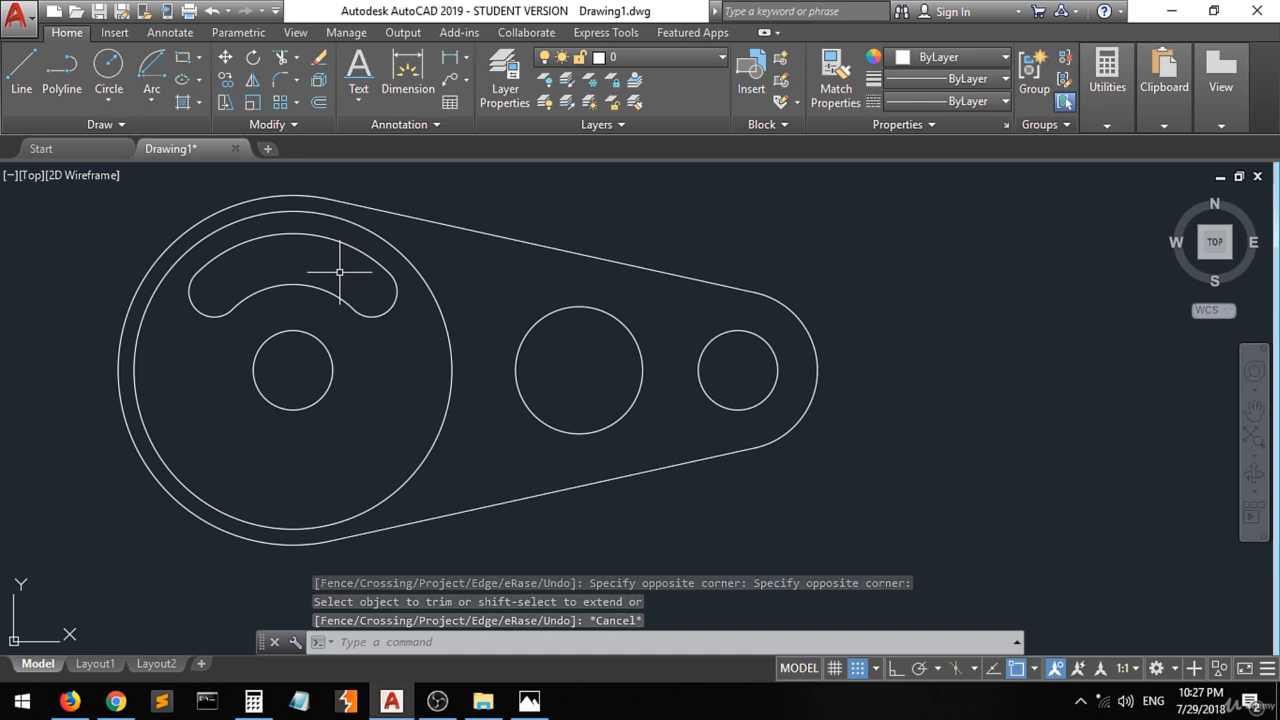
# Mirror the upper slot across the horizontal line through the Ø25 hub circle's quadrants, with Quadrant snap on and the source objects kept.
pyautogui.click(529, 703)
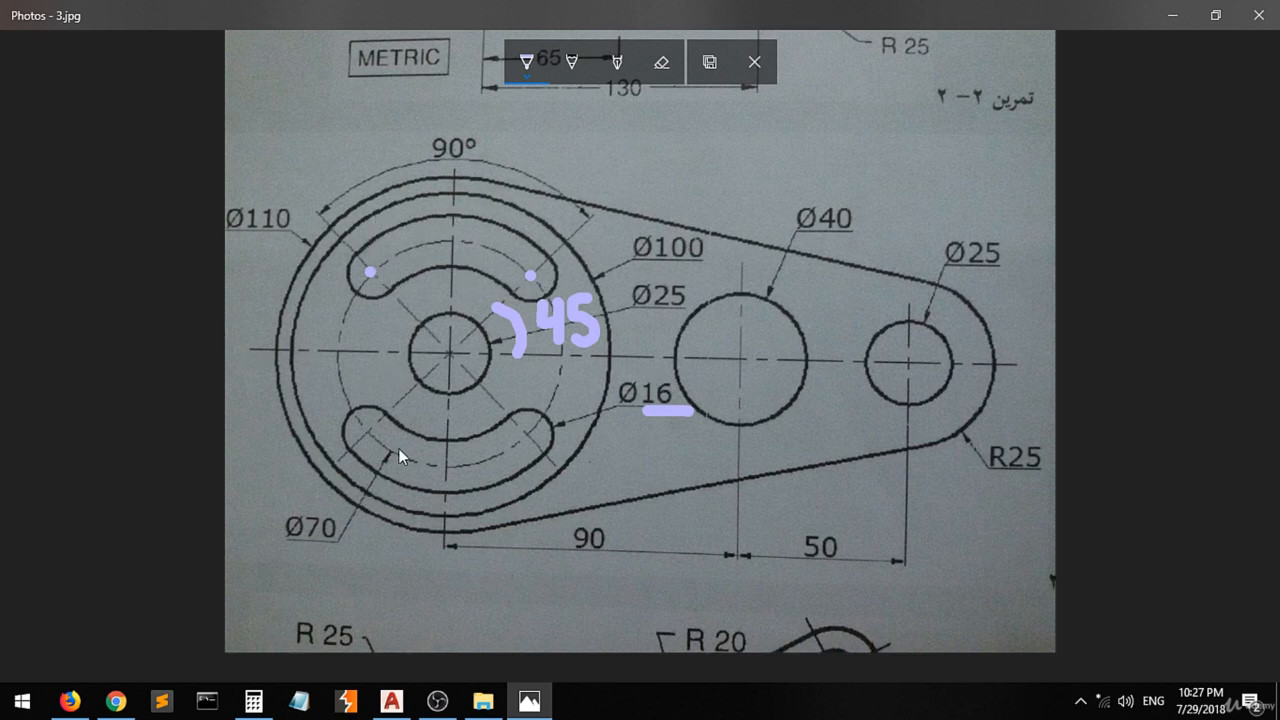
pyautogui.click(530, 701)
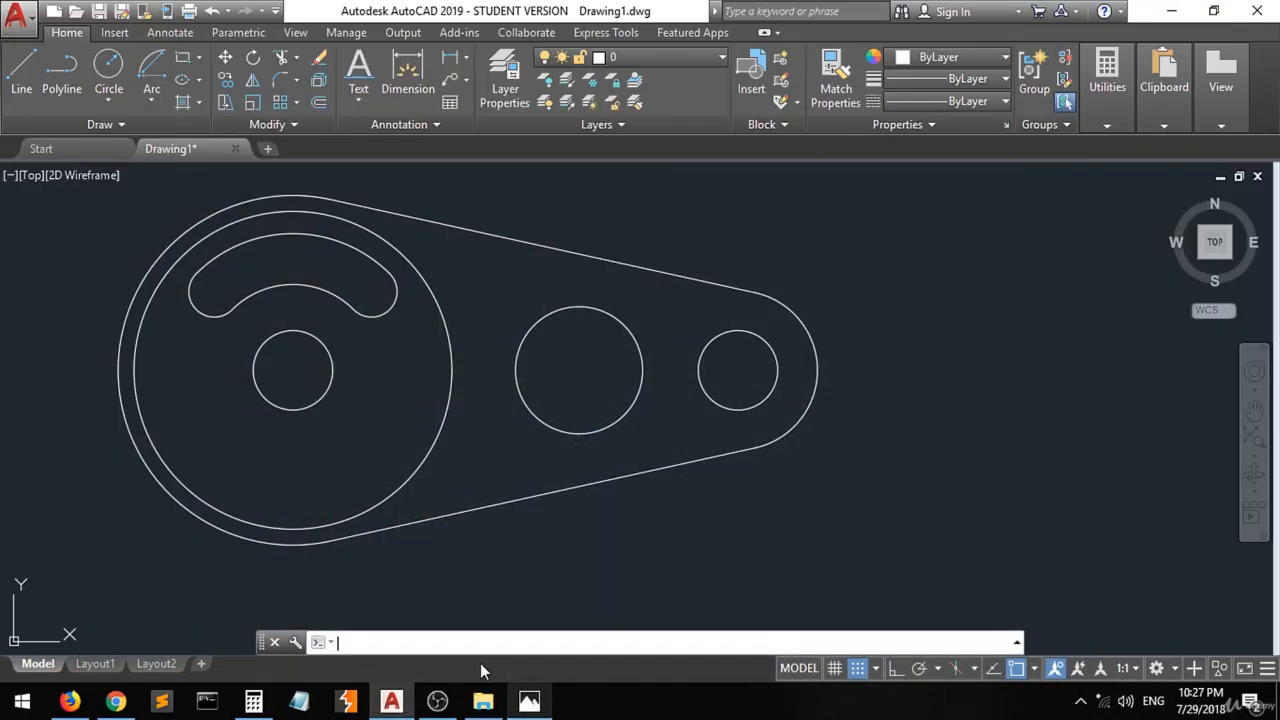
pyautogui.click(252, 82)
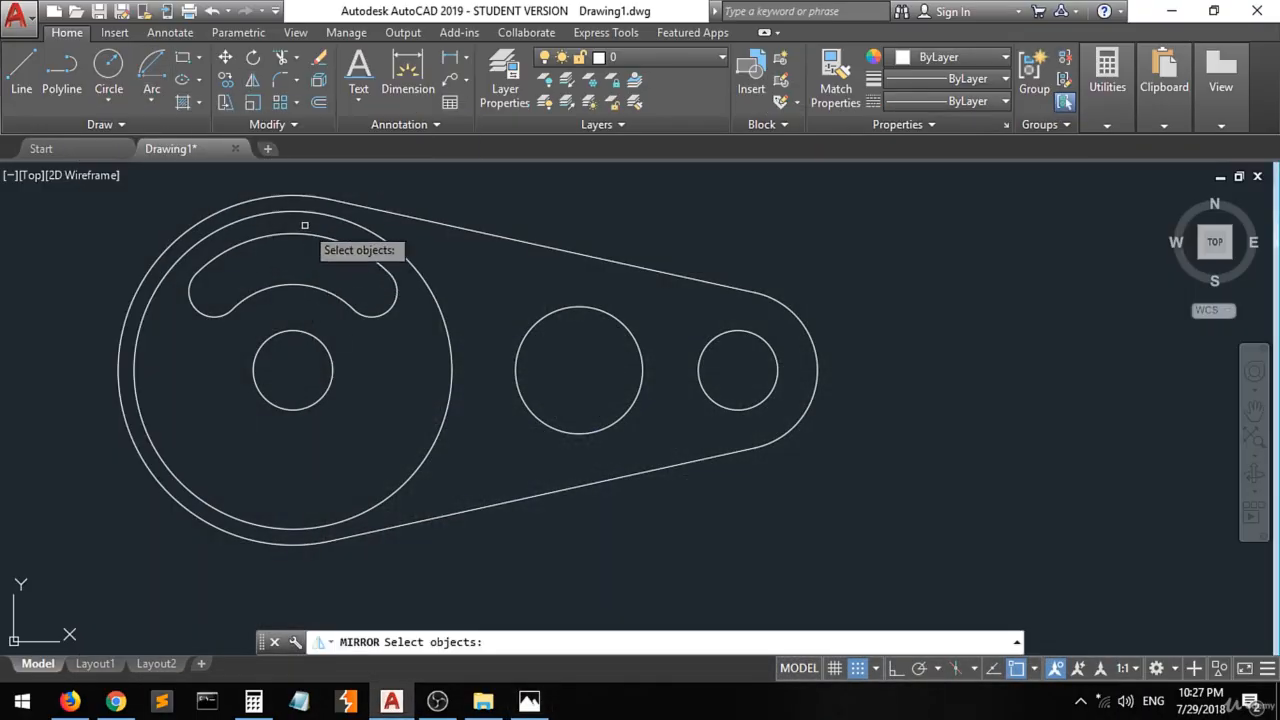
pyautogui.click(305, 225)
pyautogui.click(243, 314)
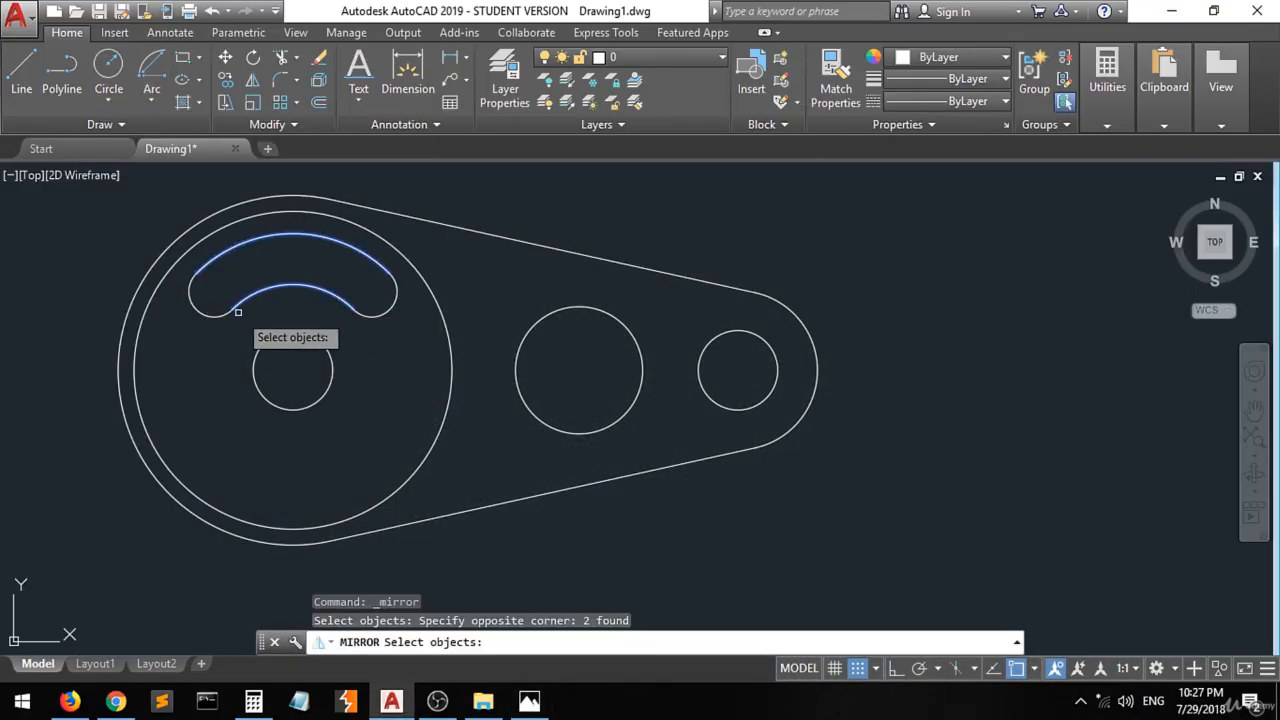
pyautogui.click(408, 250)
pyautogui.click(335, 318)
pyautogui.click(233, 270)
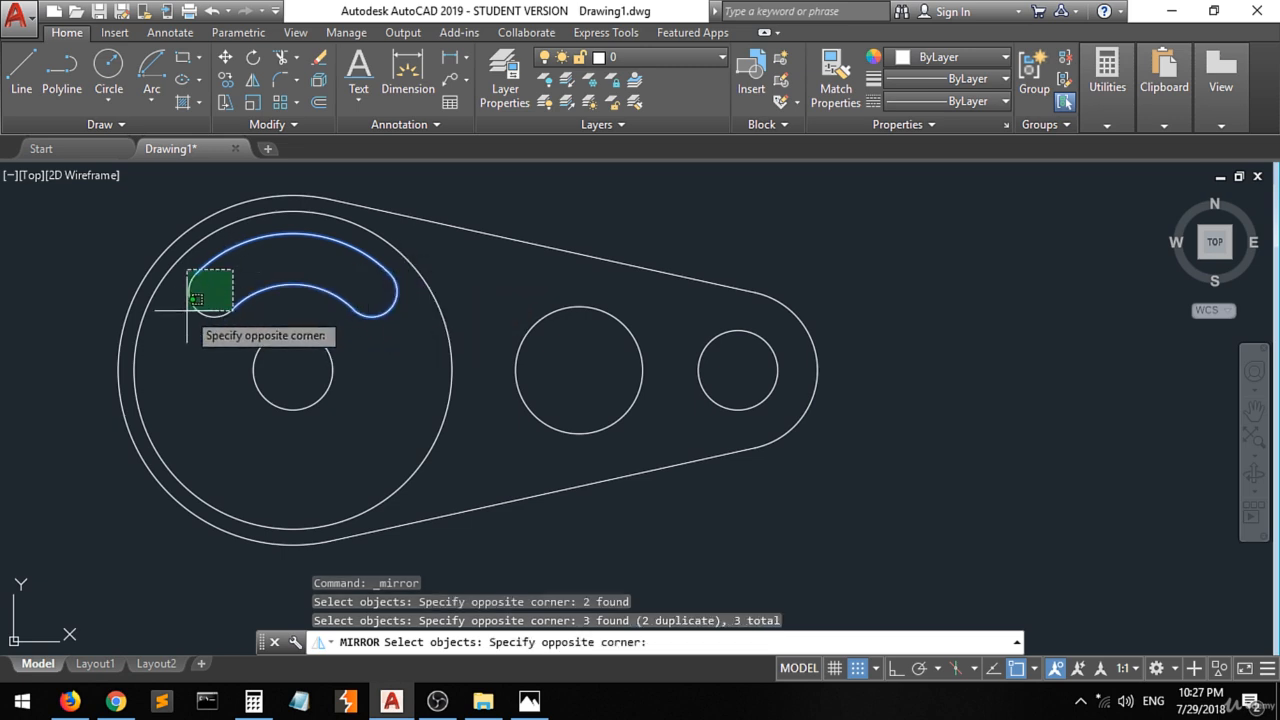
pyautogui.click(187, 311)
pyautogui.press('Return')
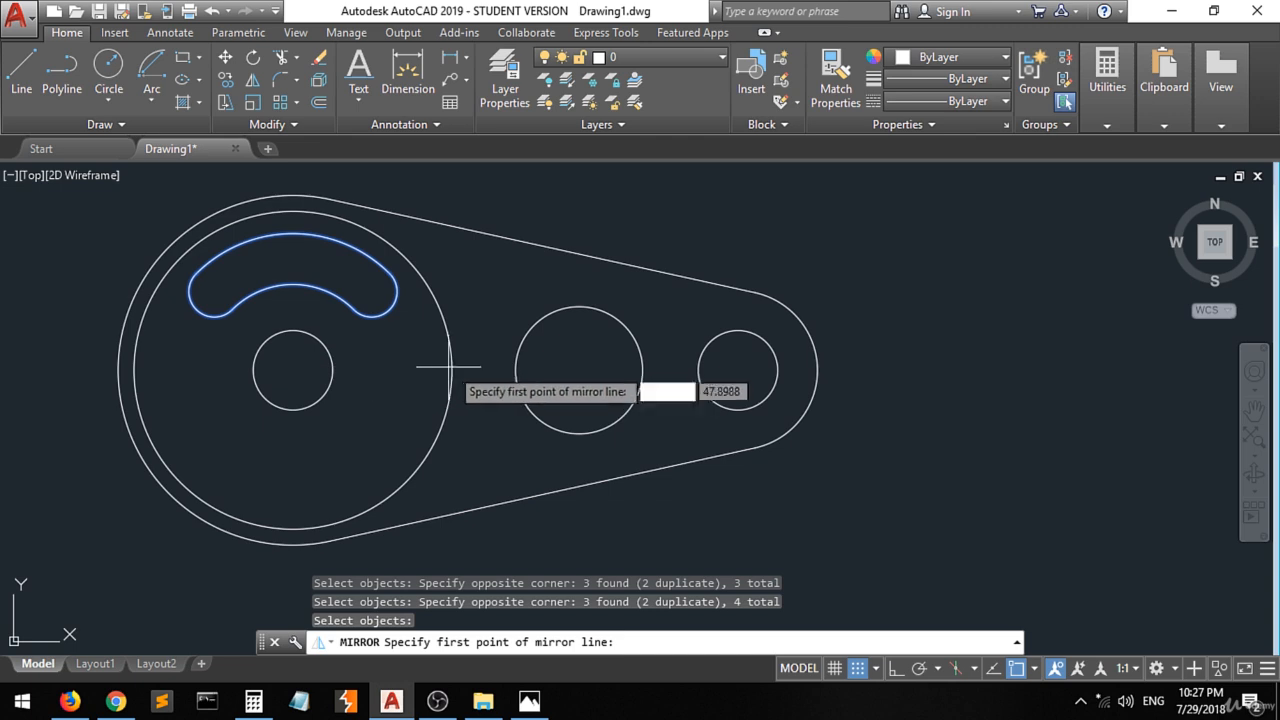
pyautogui.click(1033, 669)
pyautogui.click(1039, 437)
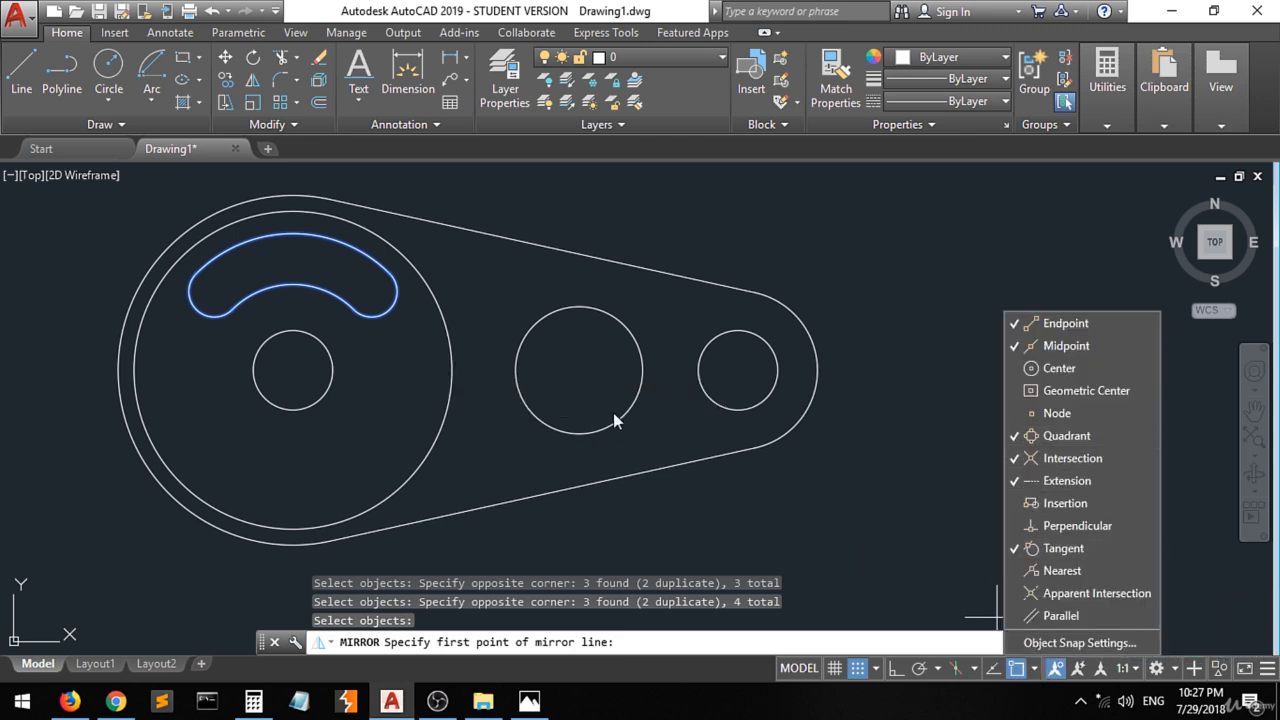
pyautogui.click(250, 380)
pyautogui.click(254, 370)
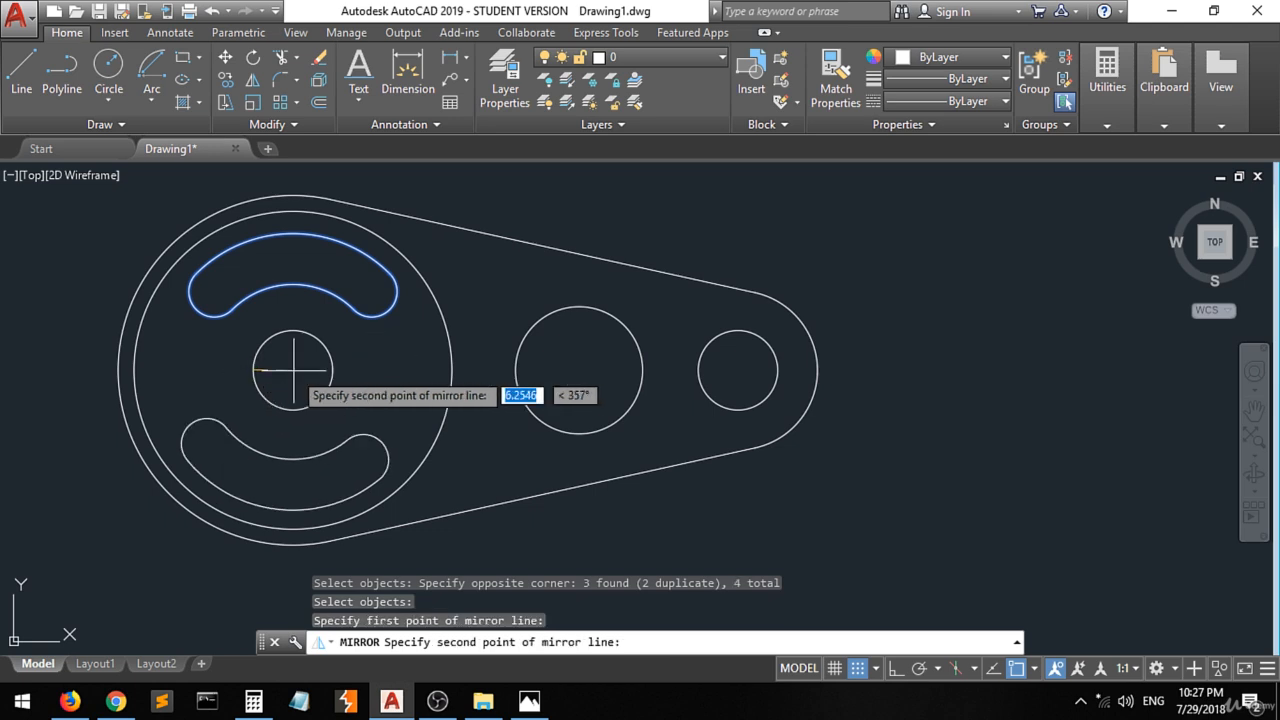
pyautogui.click(332, 370)
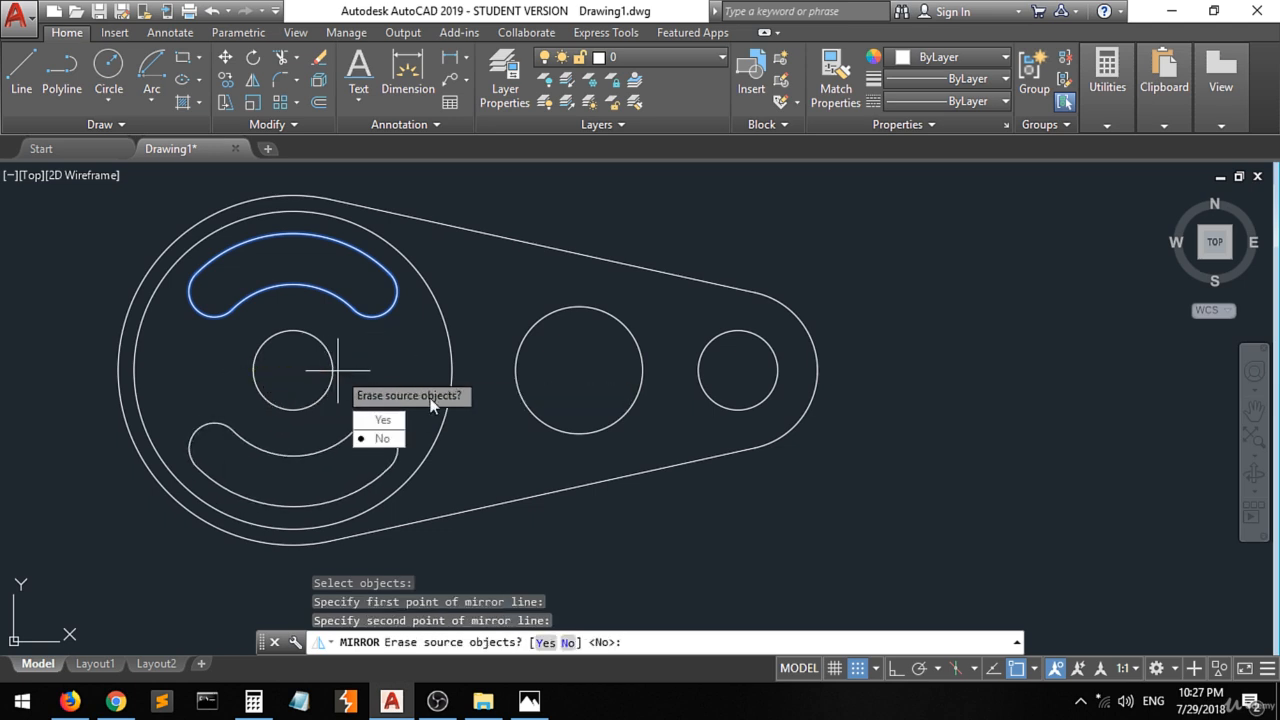
pyautogui.click(381, 438)
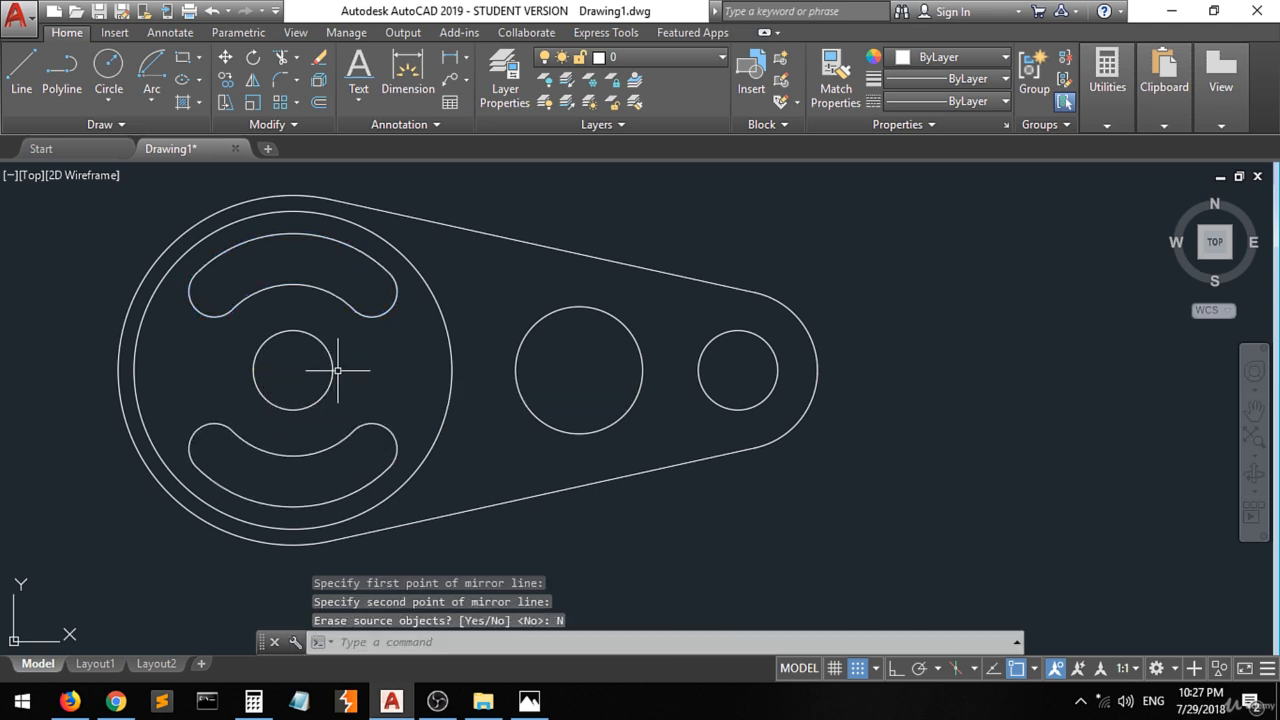
# Switch to Photos and place the reference image 3.jpg in a smaller window beside the finished drawing for comparison.
pyautogui.scroll(-2, 124, 481)
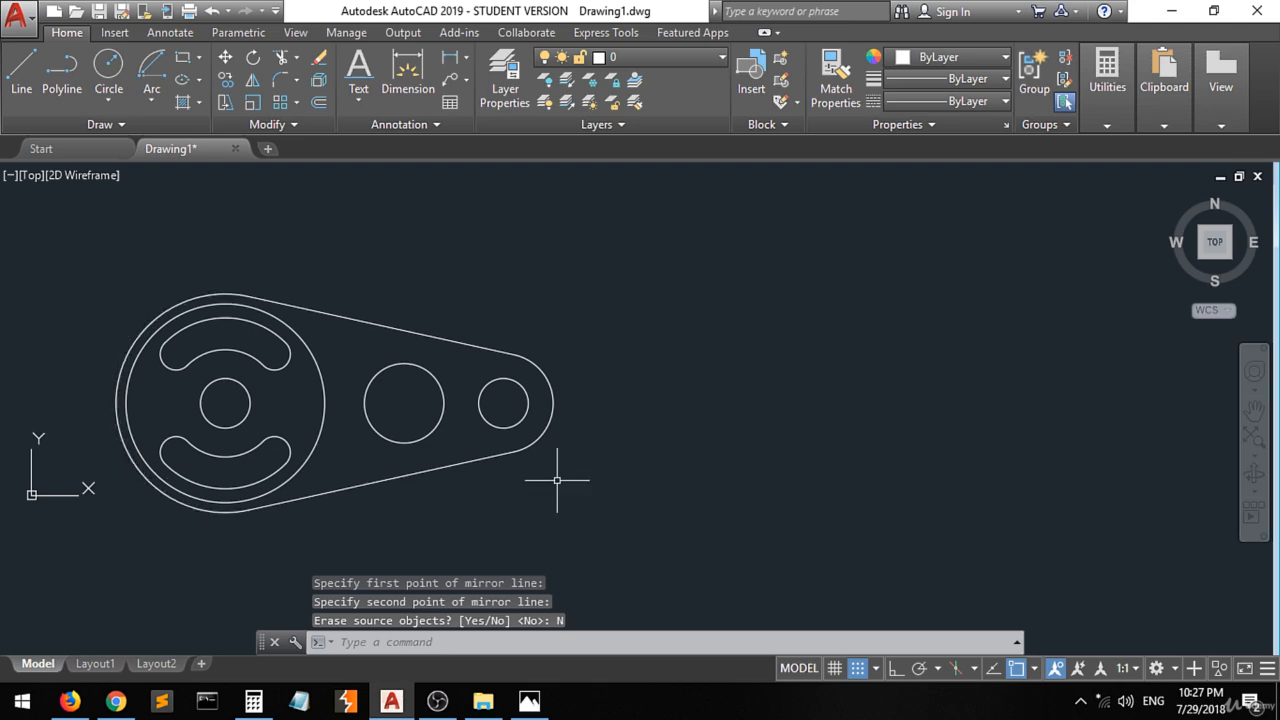
pyautogui.click(529, 701)
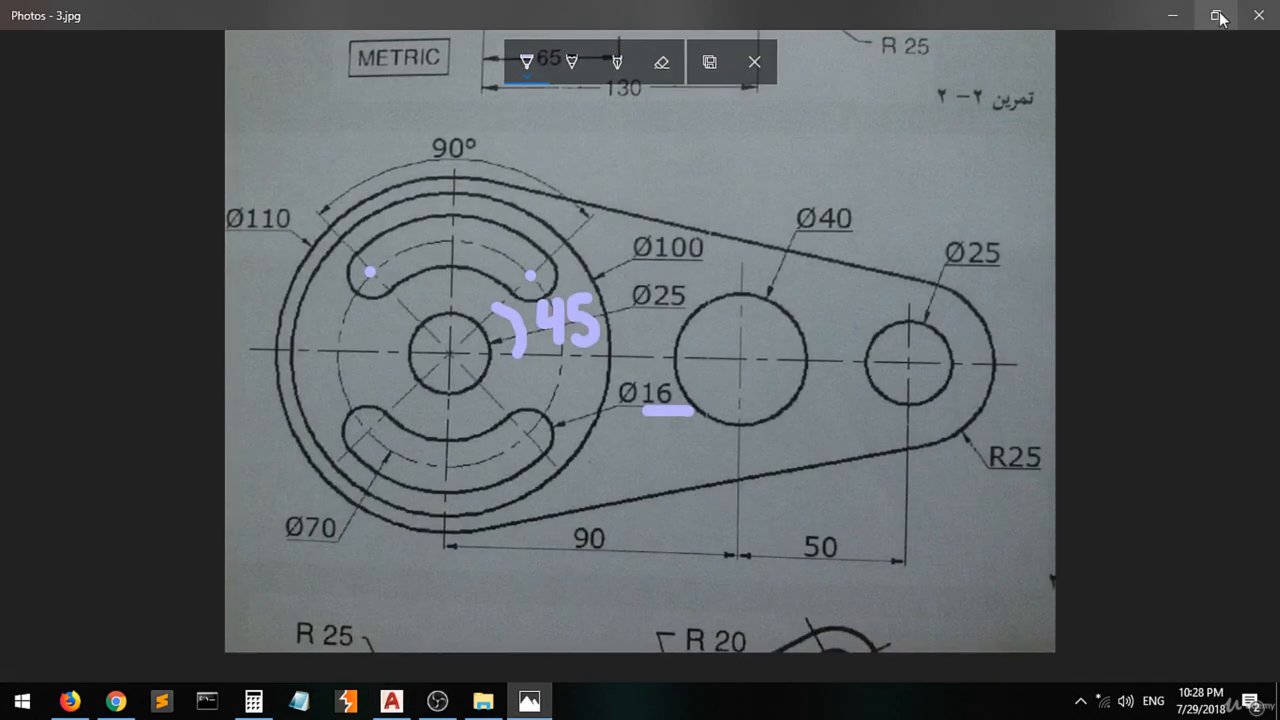
pyautogui.click(1218, 17)
pyautogui.moveTo(866, 196); pyautogui.dragTo(867, 155)
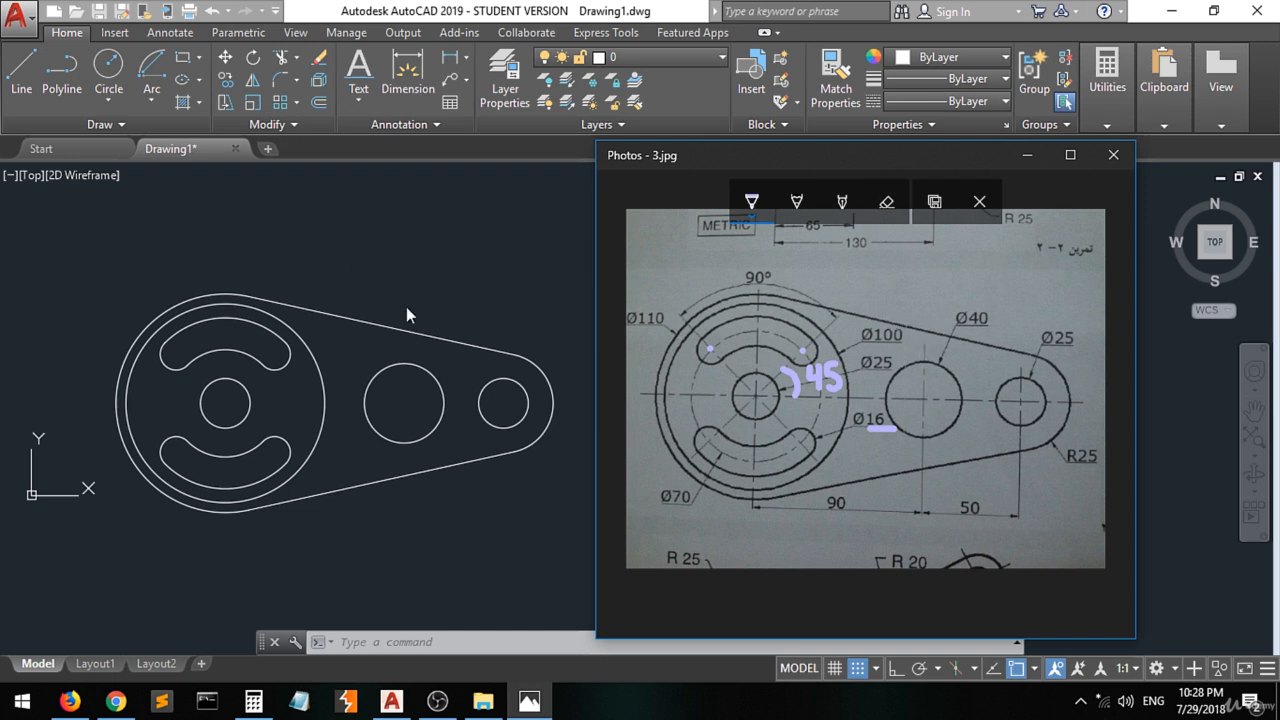
# Enable Center object snap and add a horizontal linear dimension from the large hub's centre to the middle hole's centre, placed below the plate.
pyautogui.click(1031, 158)
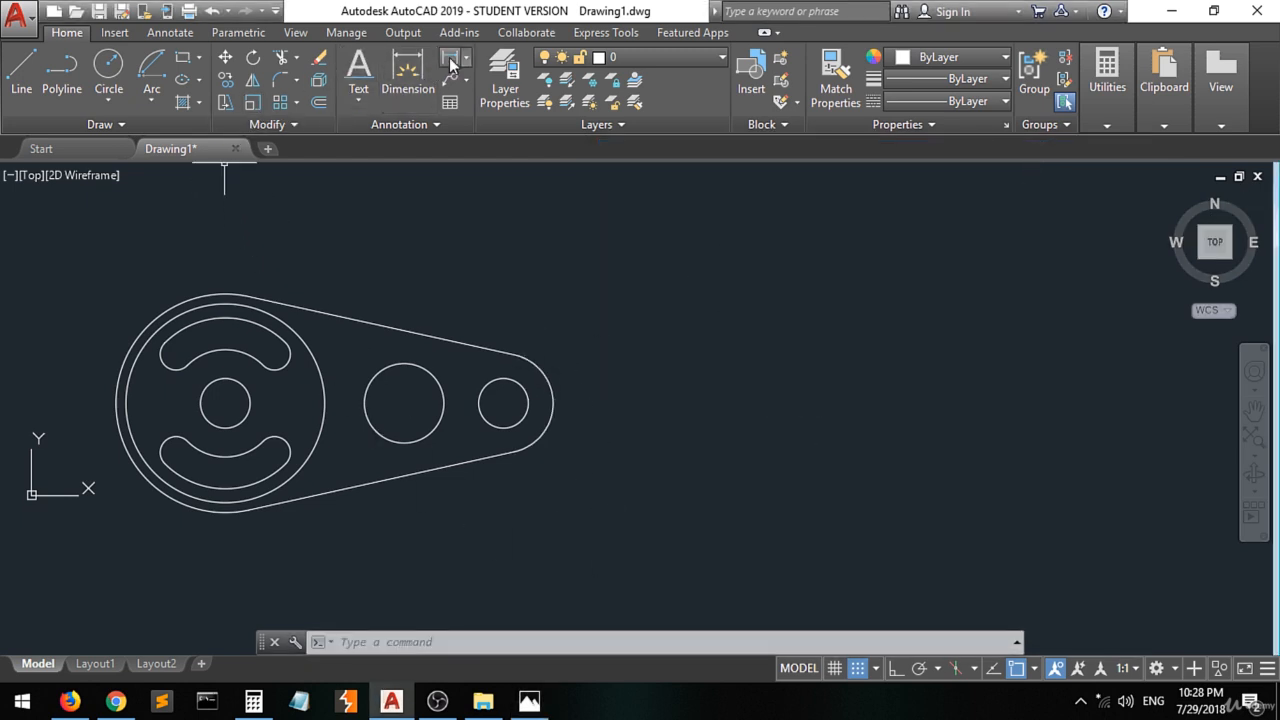
pyautogui.click(408, 72)
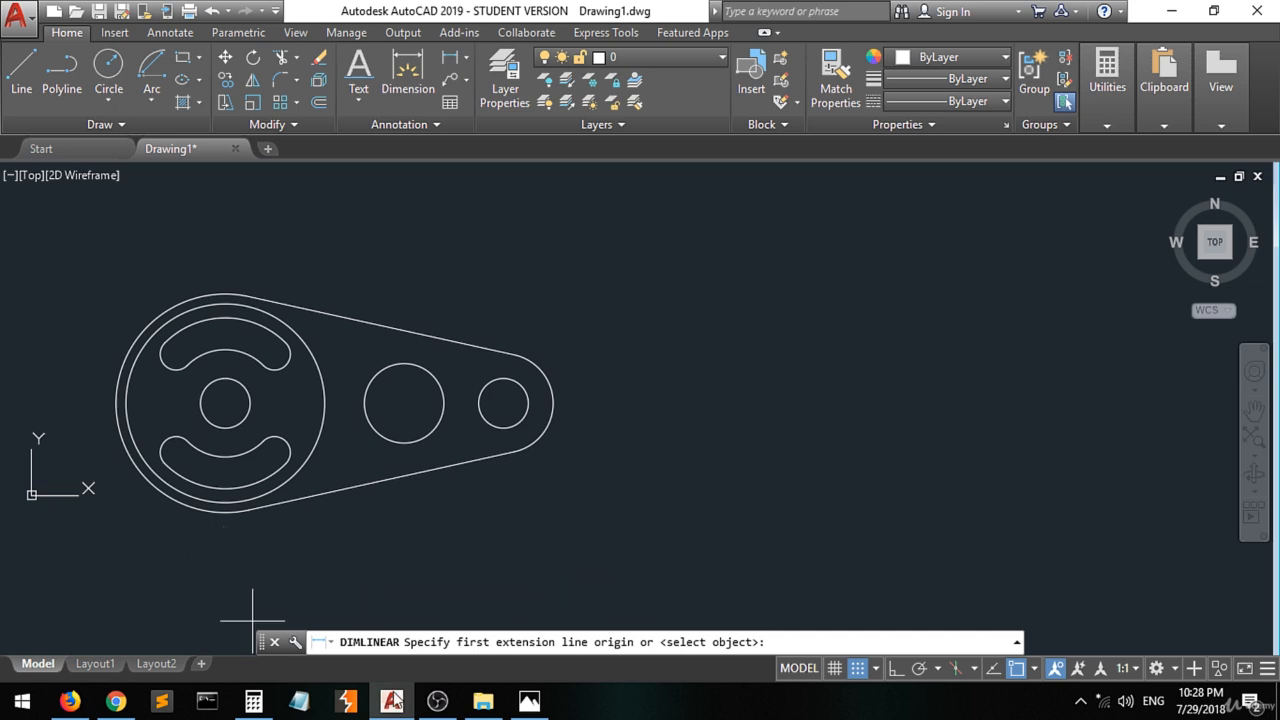
pyautogui.click(533, 704)
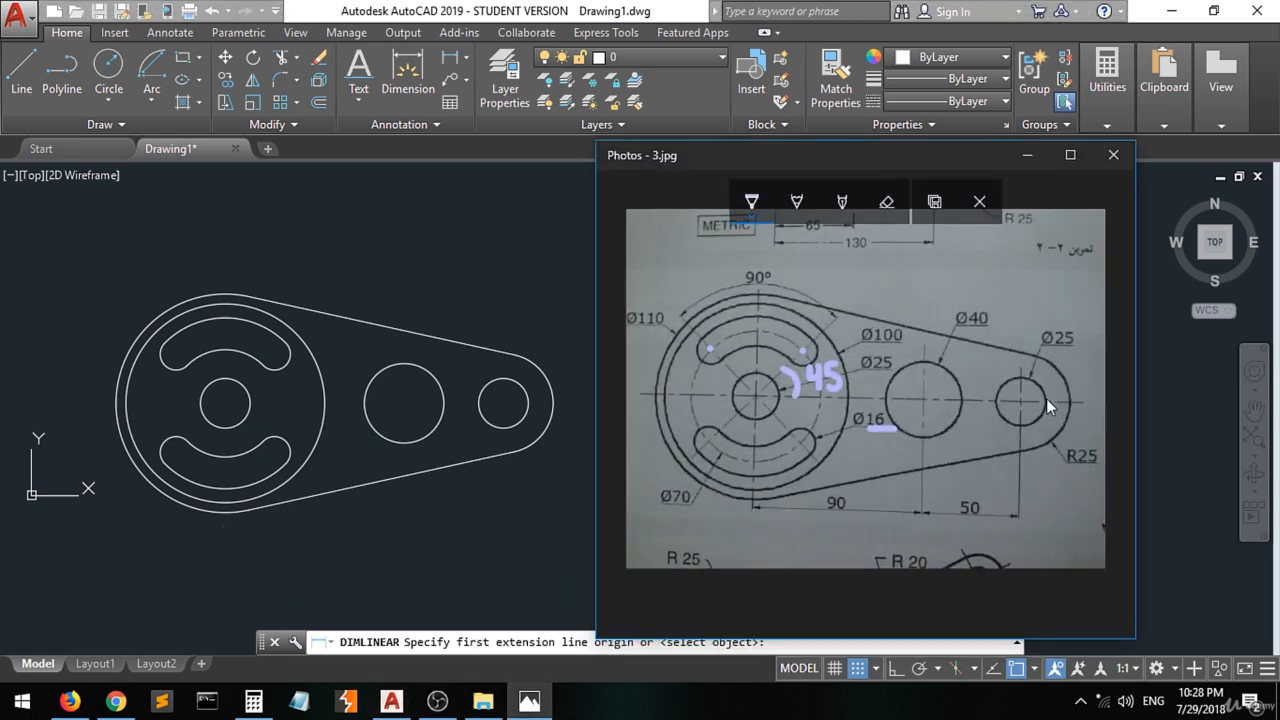
pyautogui.click(436, 127)
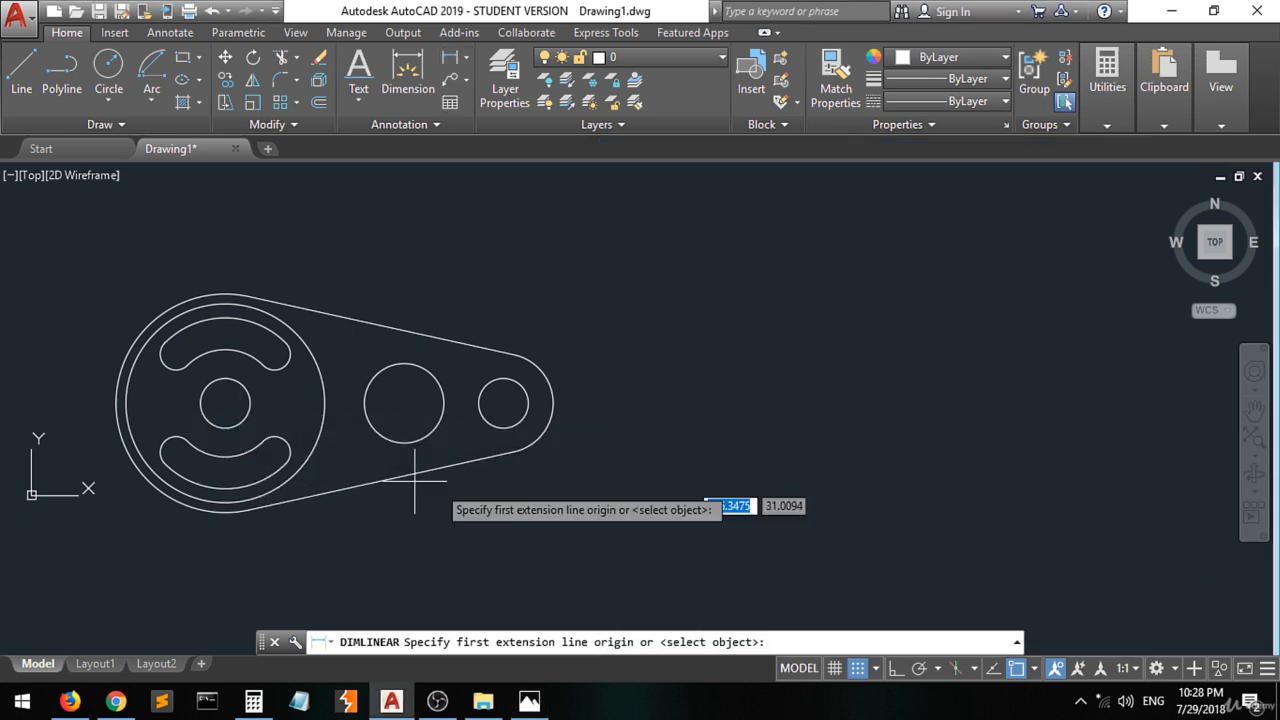
pyautogui.click(1034, 668)
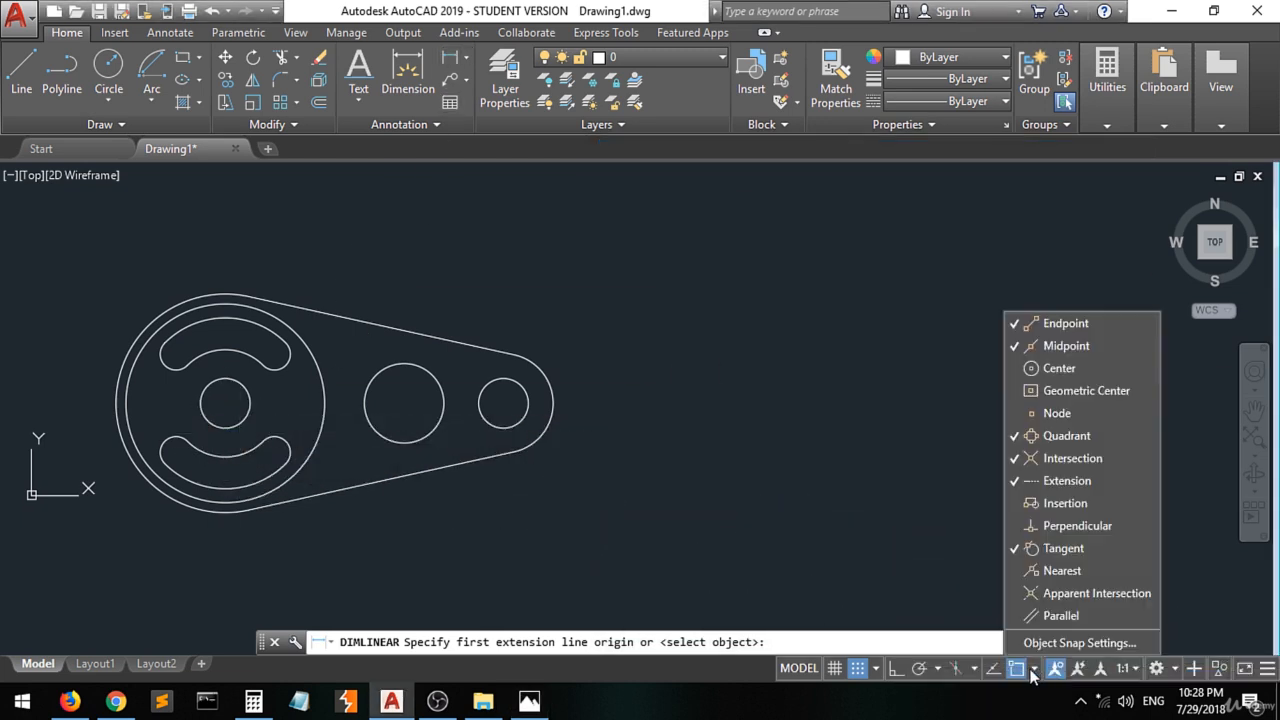
pyautogui.click(1056, 368)
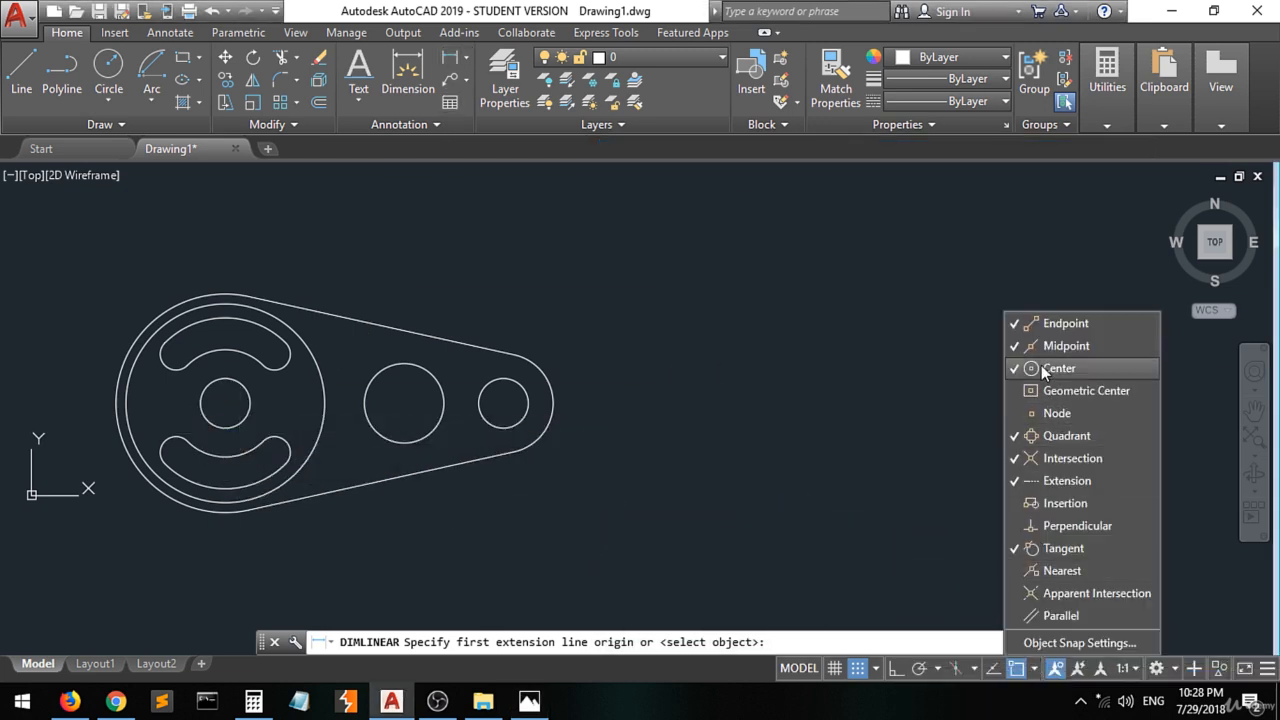
pyautogui.click(225, 403)
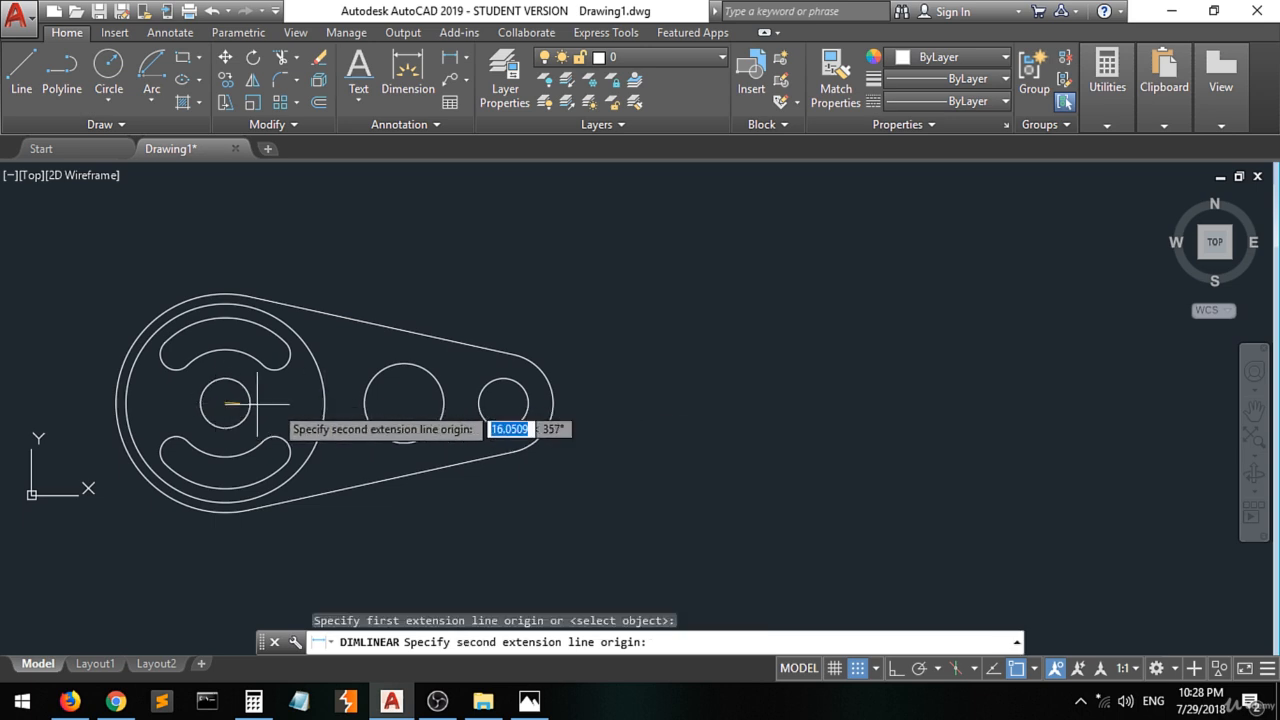
pyautogui.click(404, 403)
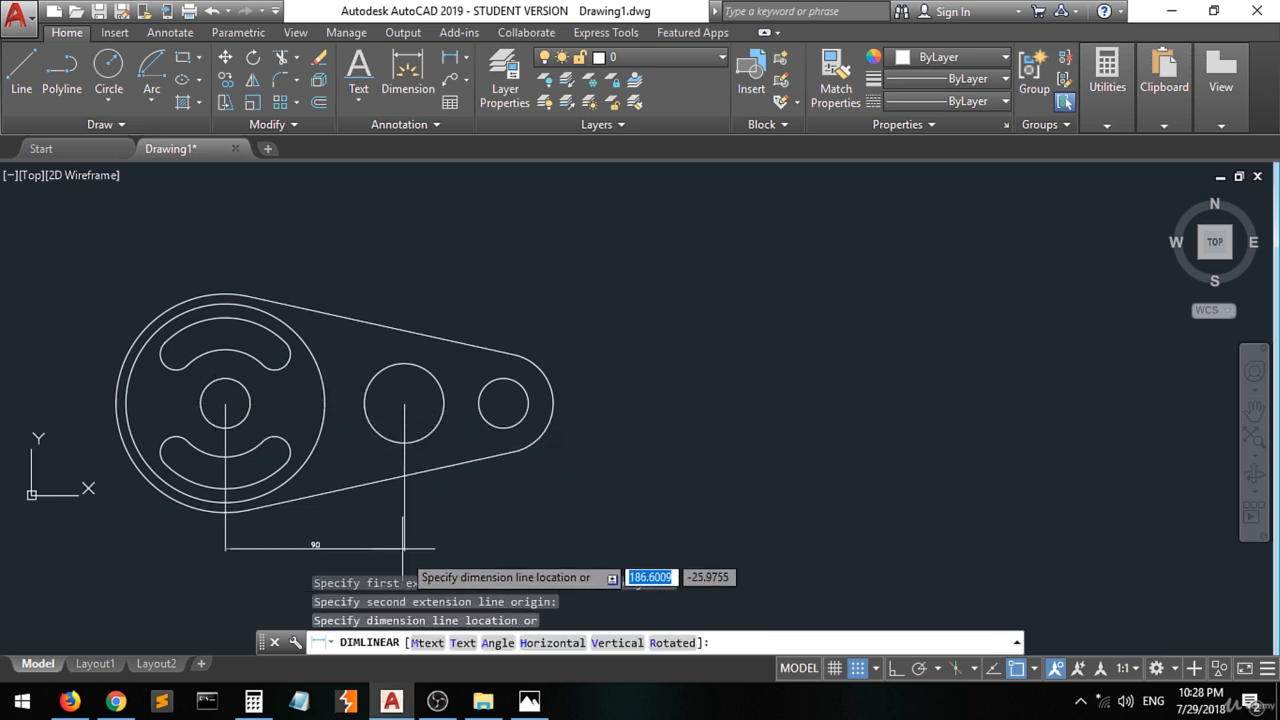
pyautogui.click(402, 560)
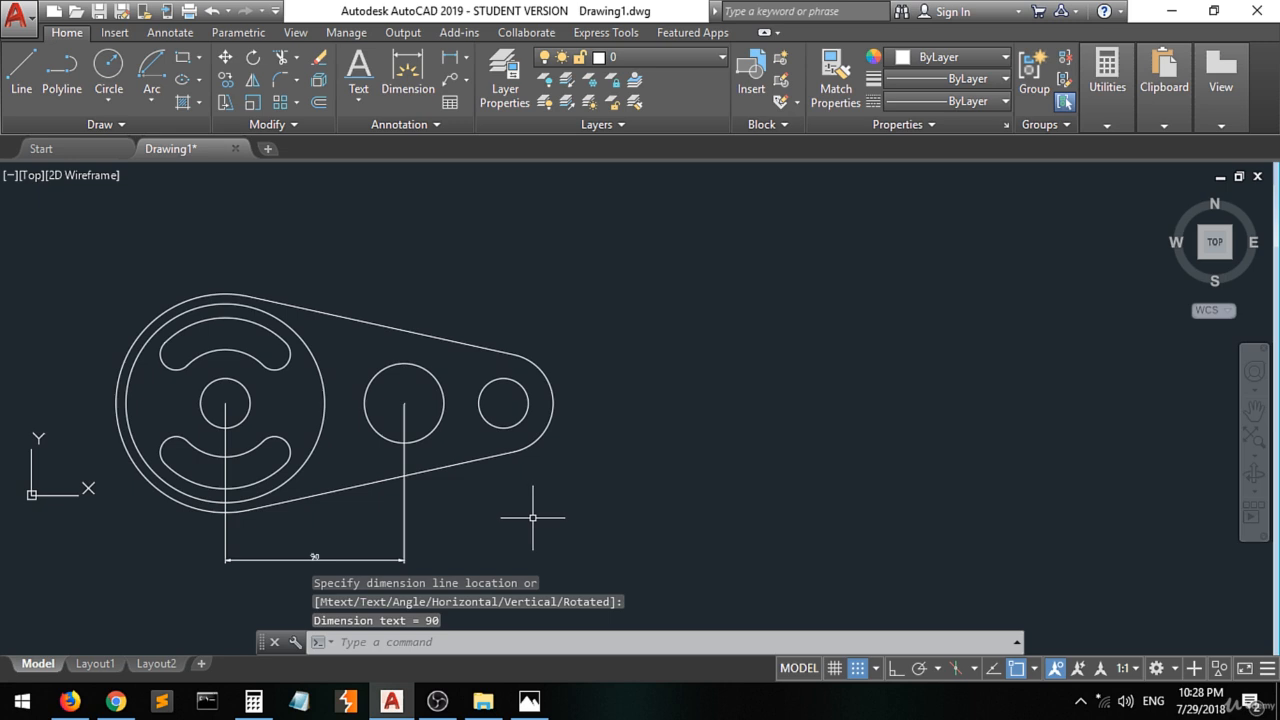
# Add a linear dimension between the centres of the middle hole and the small end hole, in line with the first dimension.
pyautogui.press('Return')
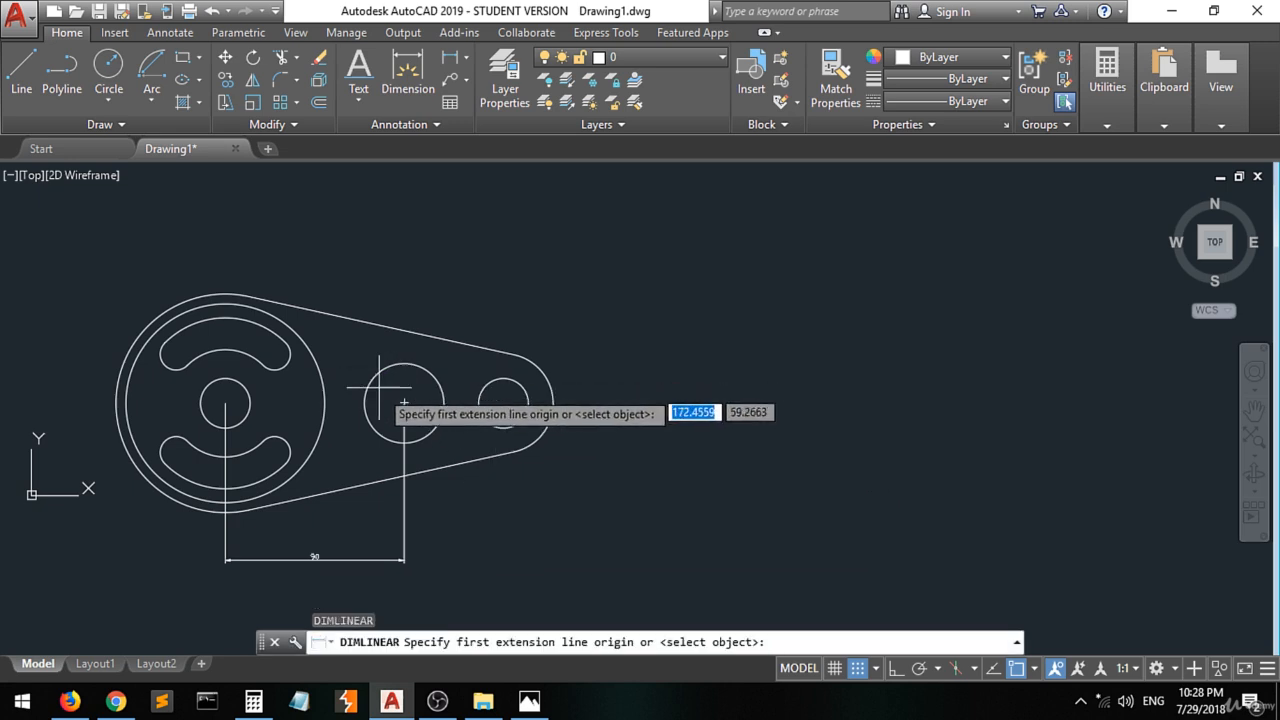
pyautogui.click(404, 403)
pyautogui.click(503, 403)
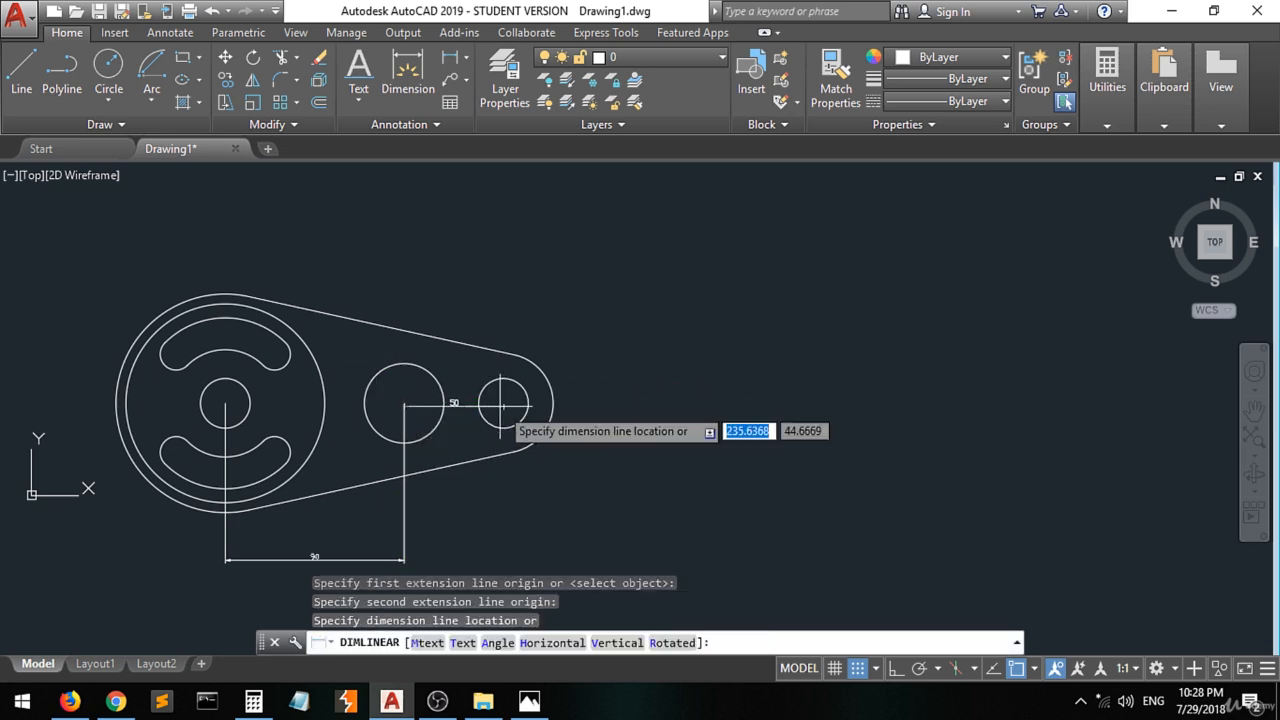
pyautogui.click(505, 558)
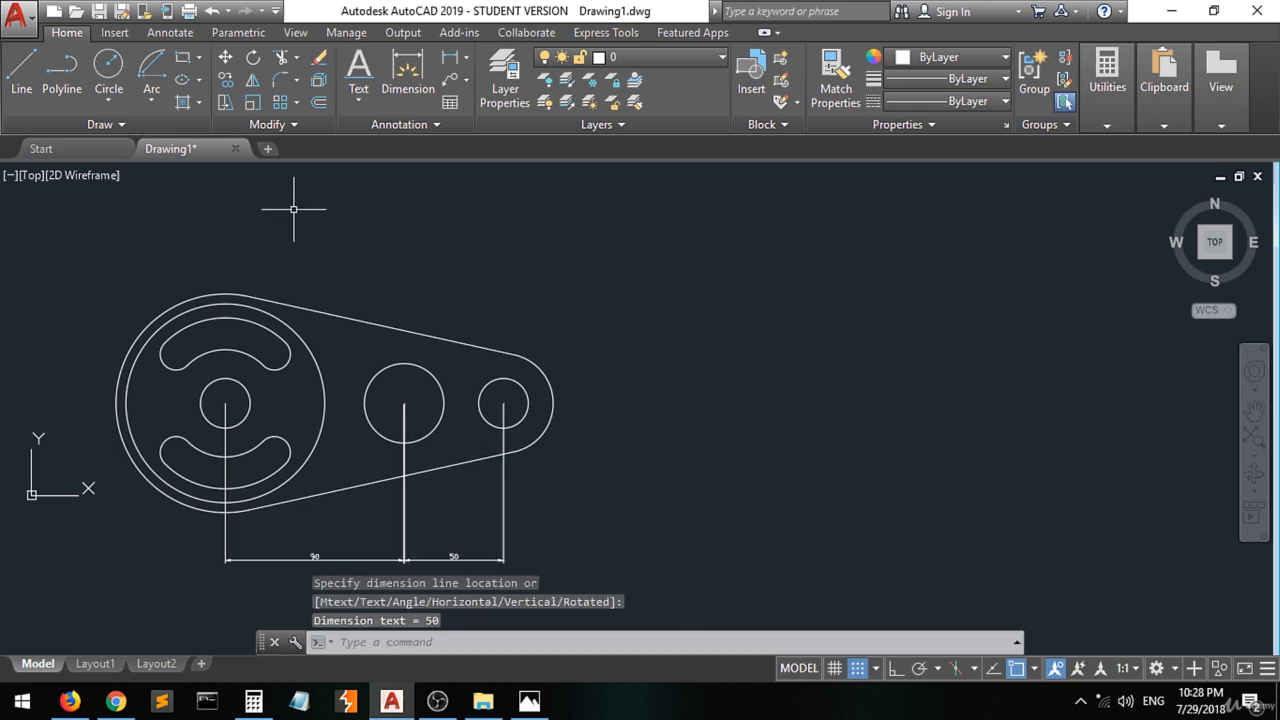
# Check the reference image and add a radius dimension to the plate's rounded small end, with its text outside the outline.
pyautogui.click(530, 702)
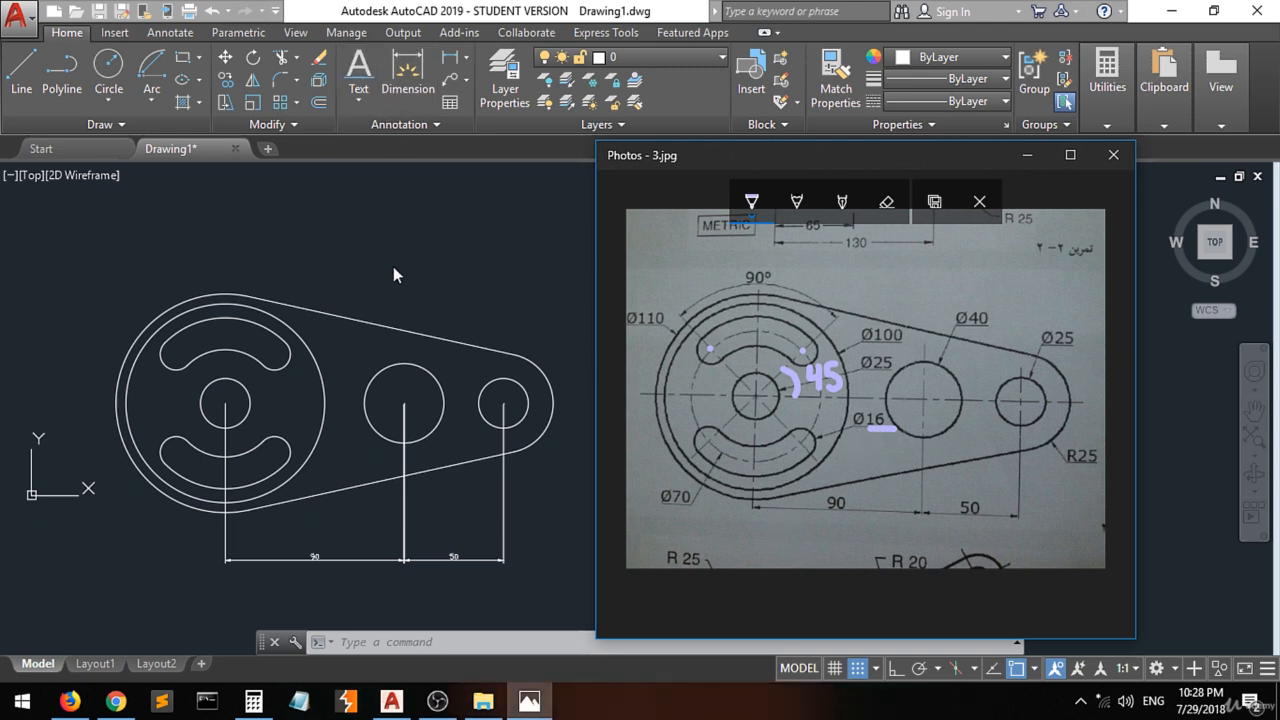
pyautogui.click(463, 70)
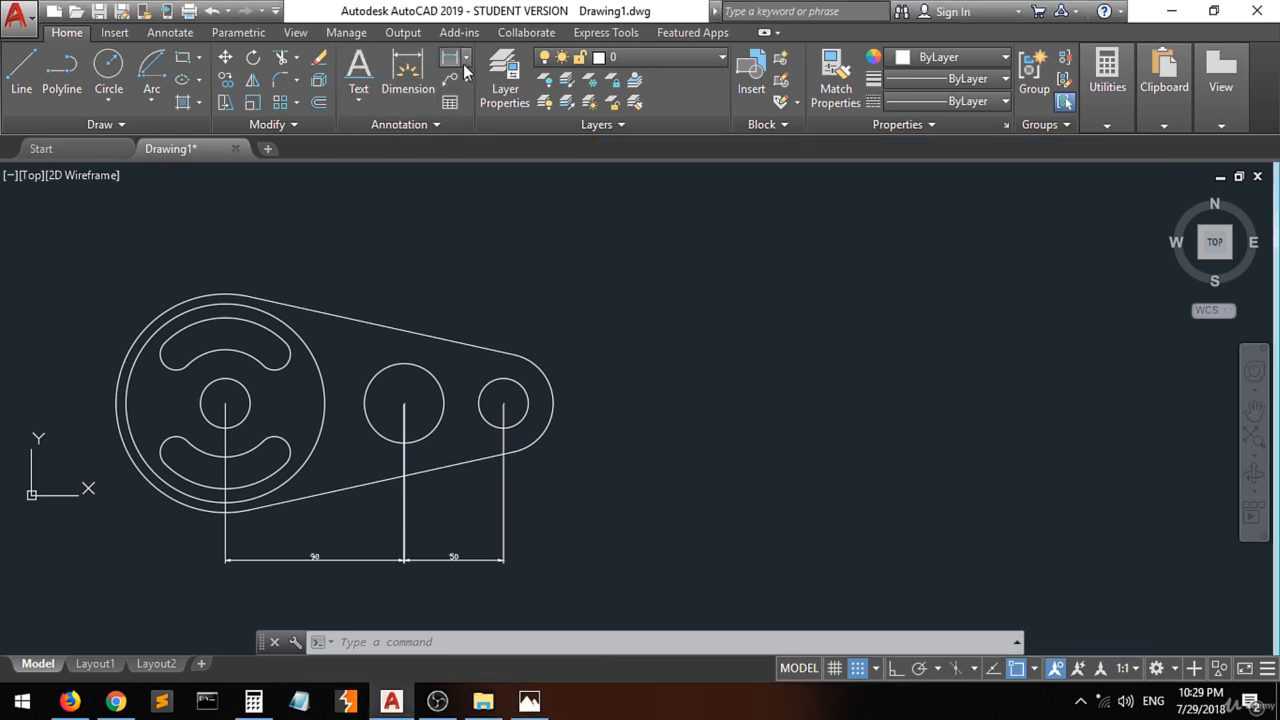
pyautogui.click(466, 60)
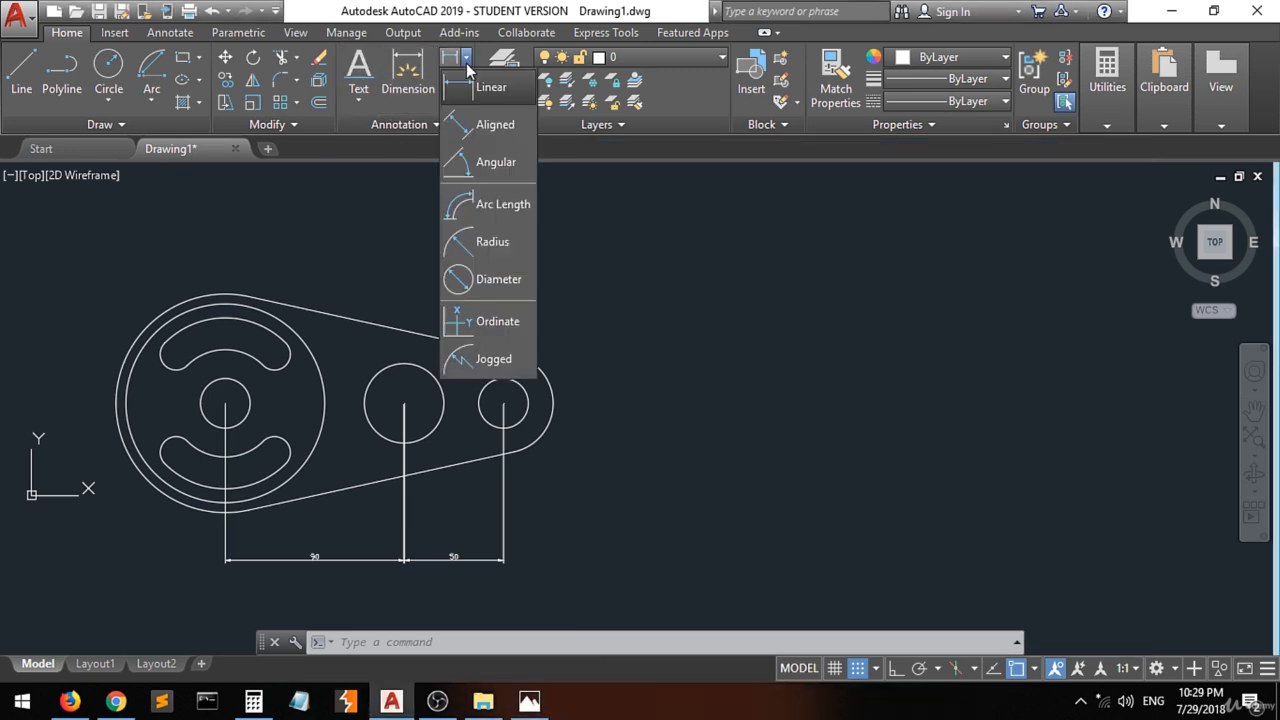
pyautogui.click(497, 244)
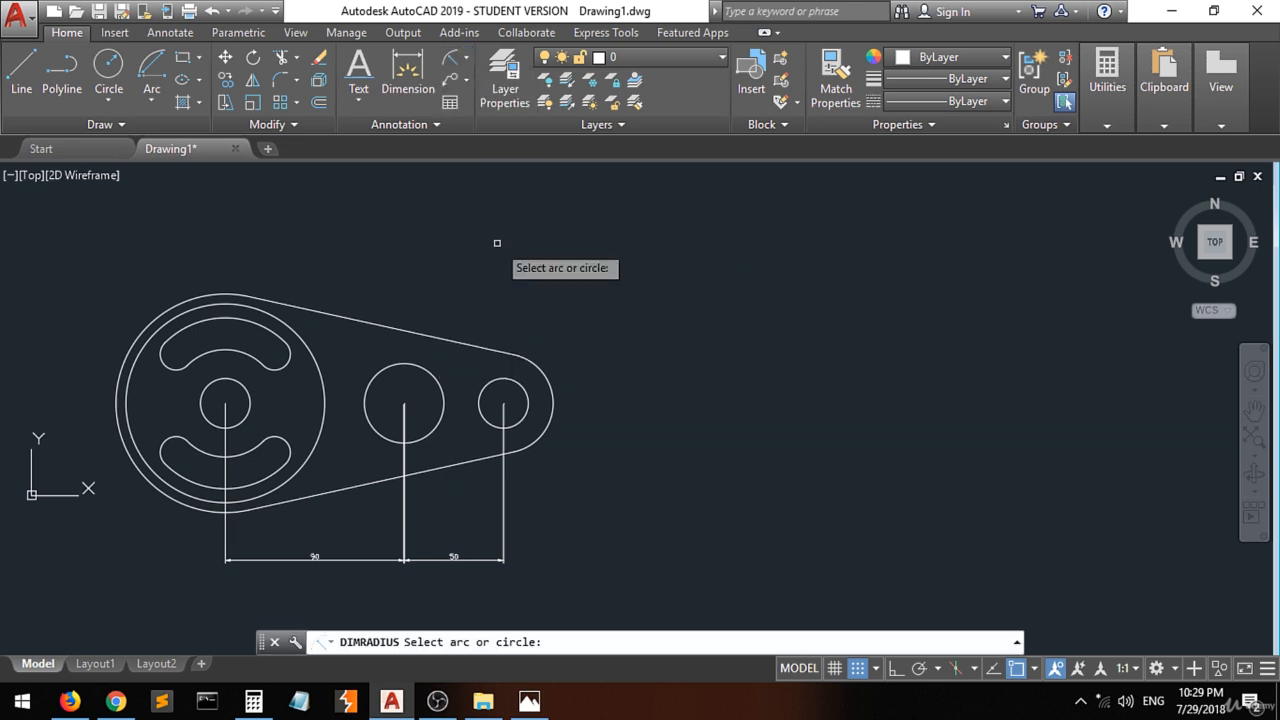
pyautogui.click(529, 701)
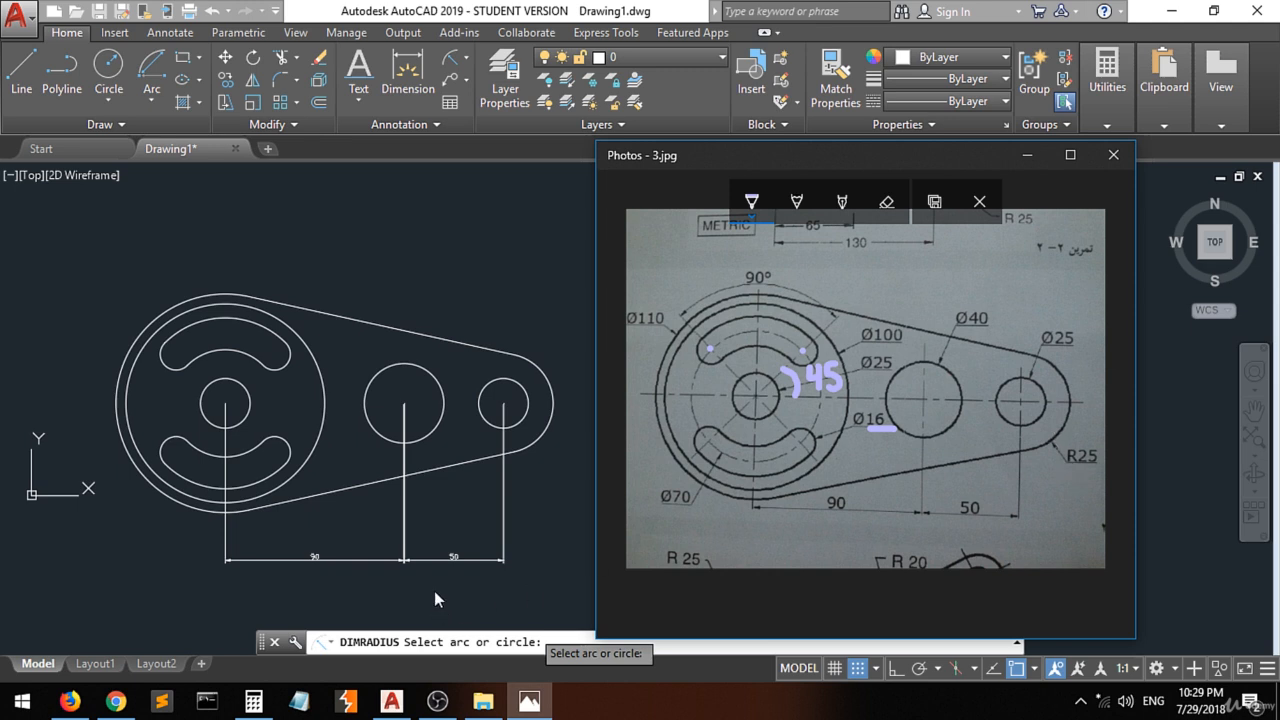
pyautogui.click(530, 448)
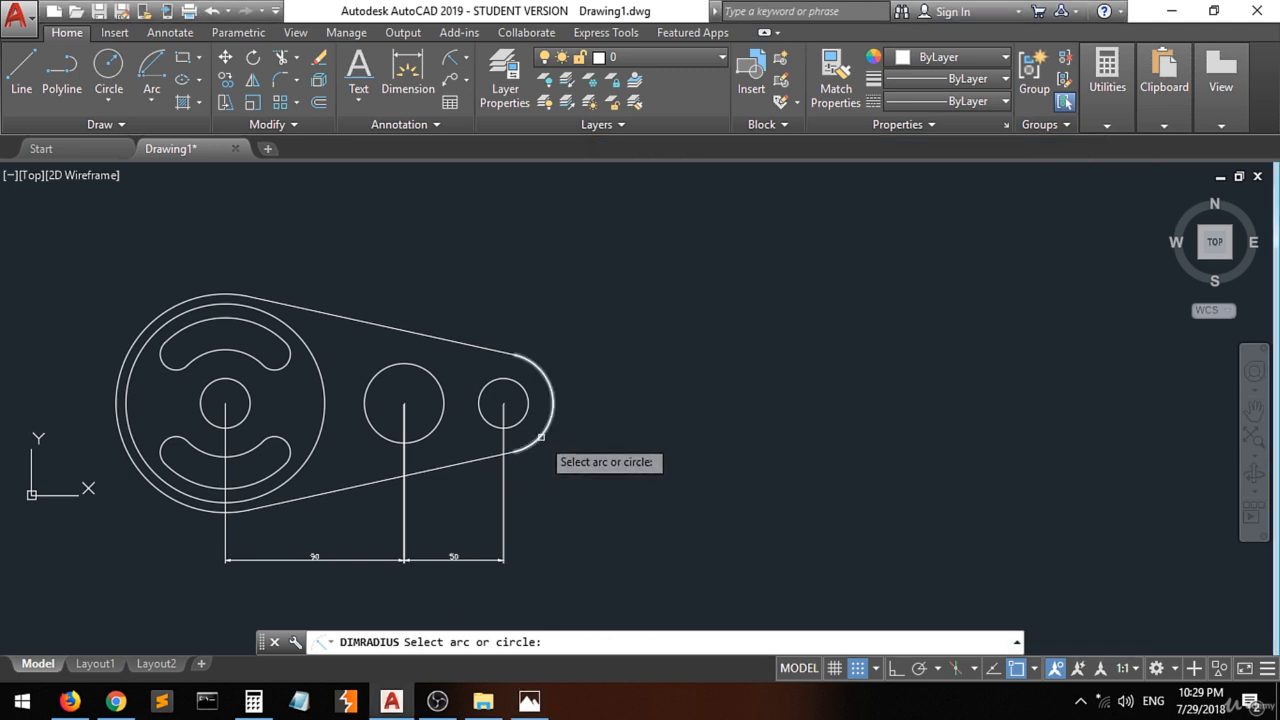
pyautogui.click(541, 438)
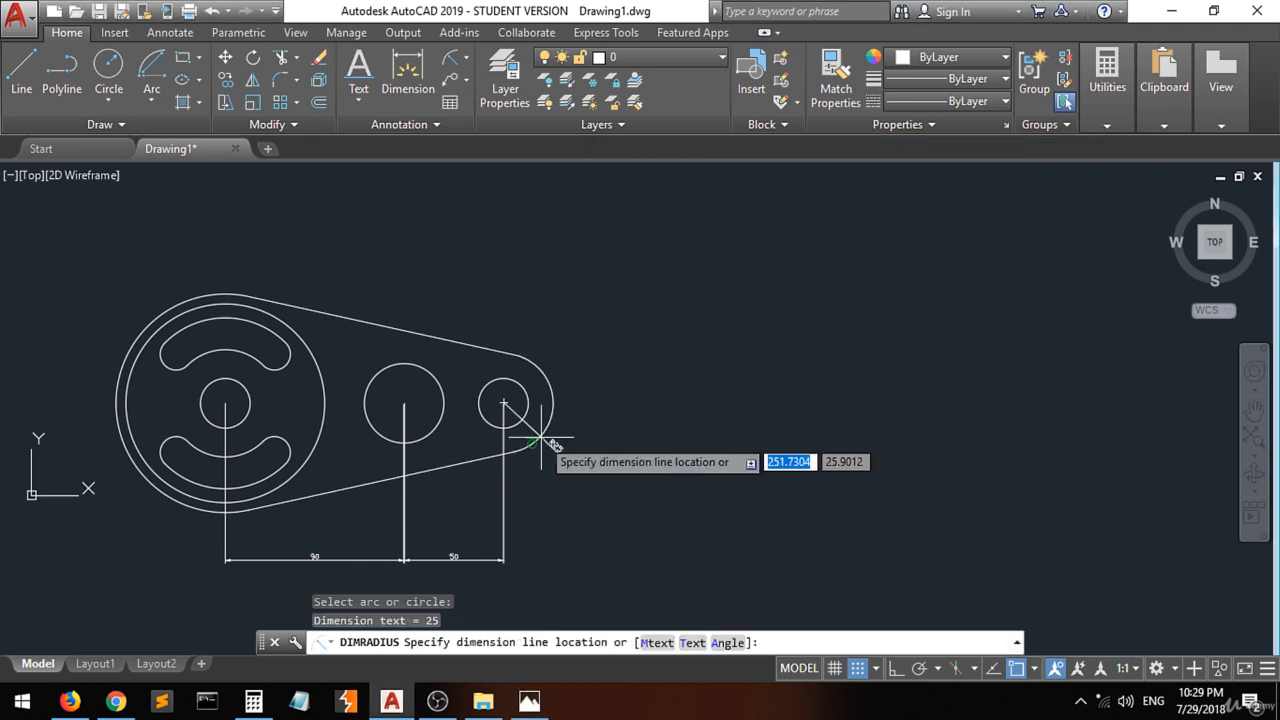
pyautogui.click(641, 416)
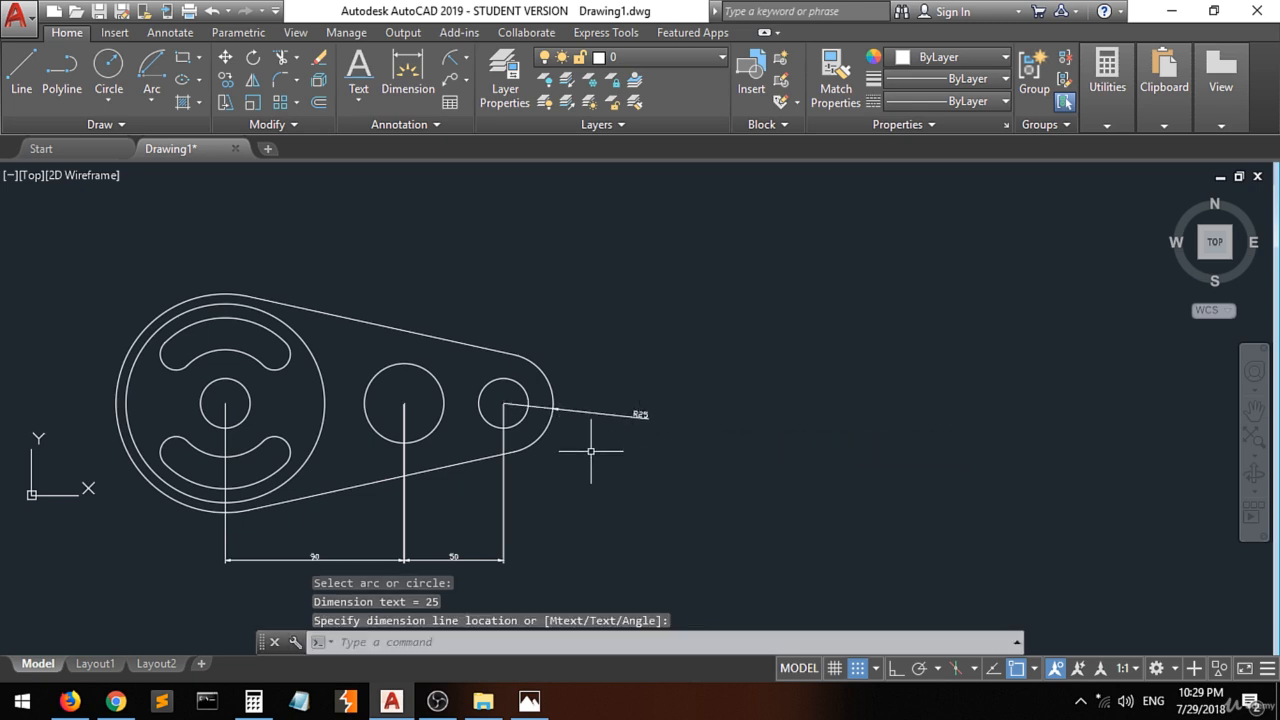
pyautogui.scroll(2, 585, 448)
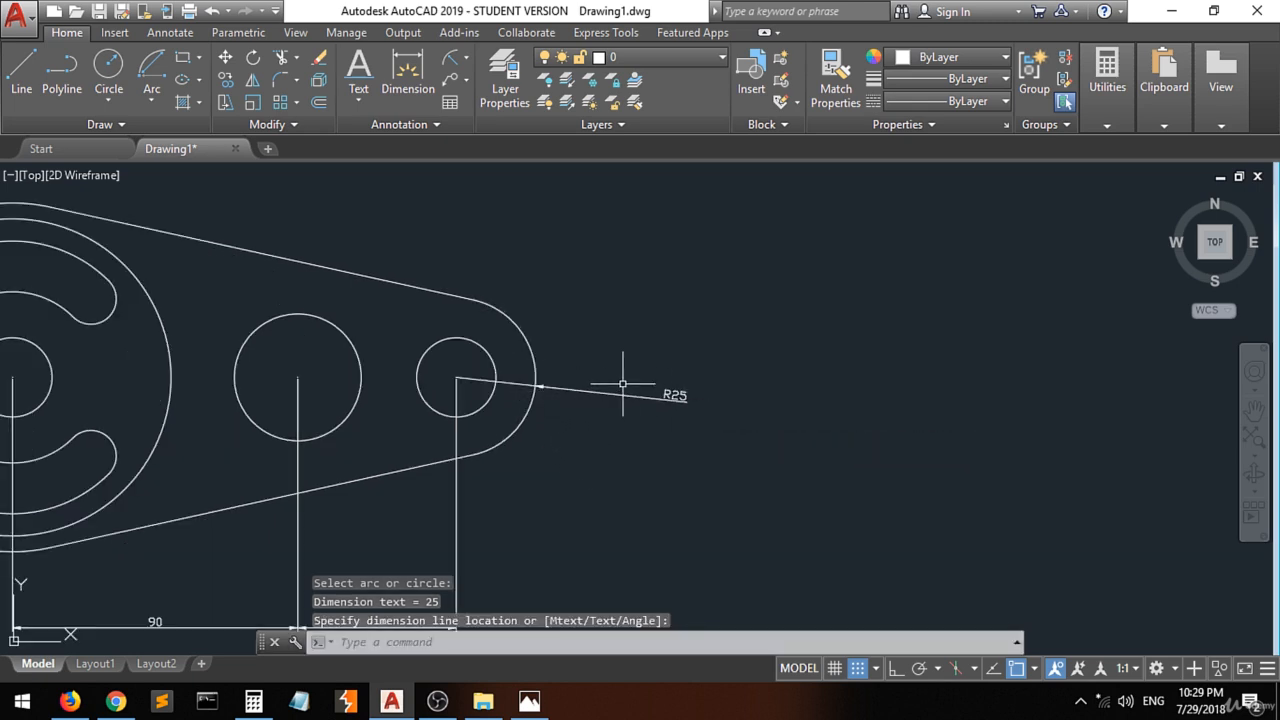
pyautogui.scroll(-2, 598, 405)
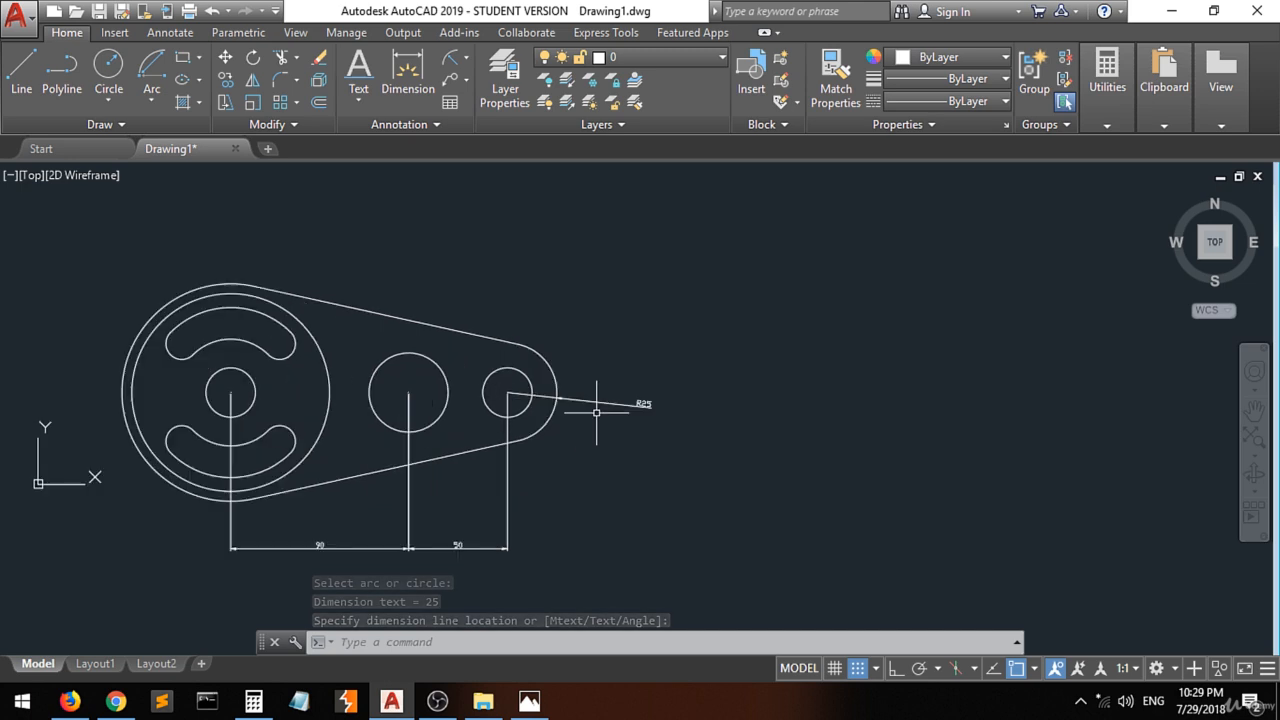
pyautogui.click(596, 412)
# Add diameter dimensions to the small end hole and the middle hole, placing their texts outside the plate outline.
pyautogui.click(467, 60)
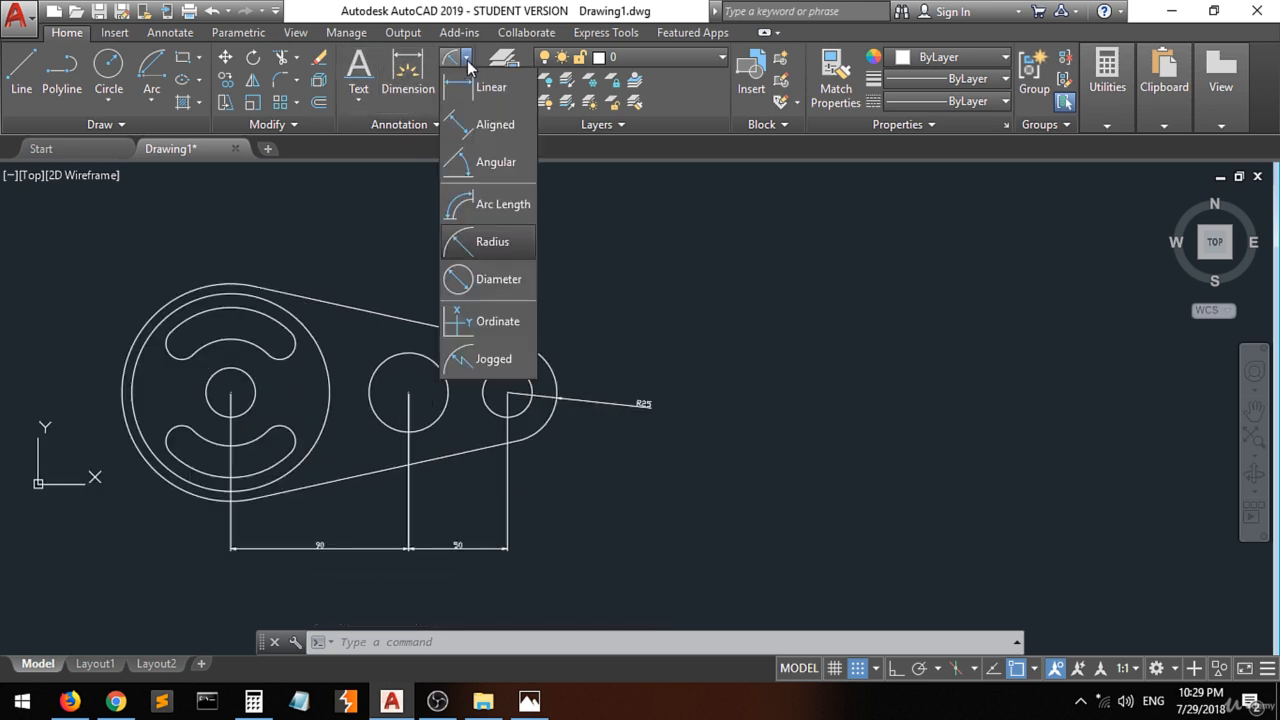
pyautogui.click(468, 281)
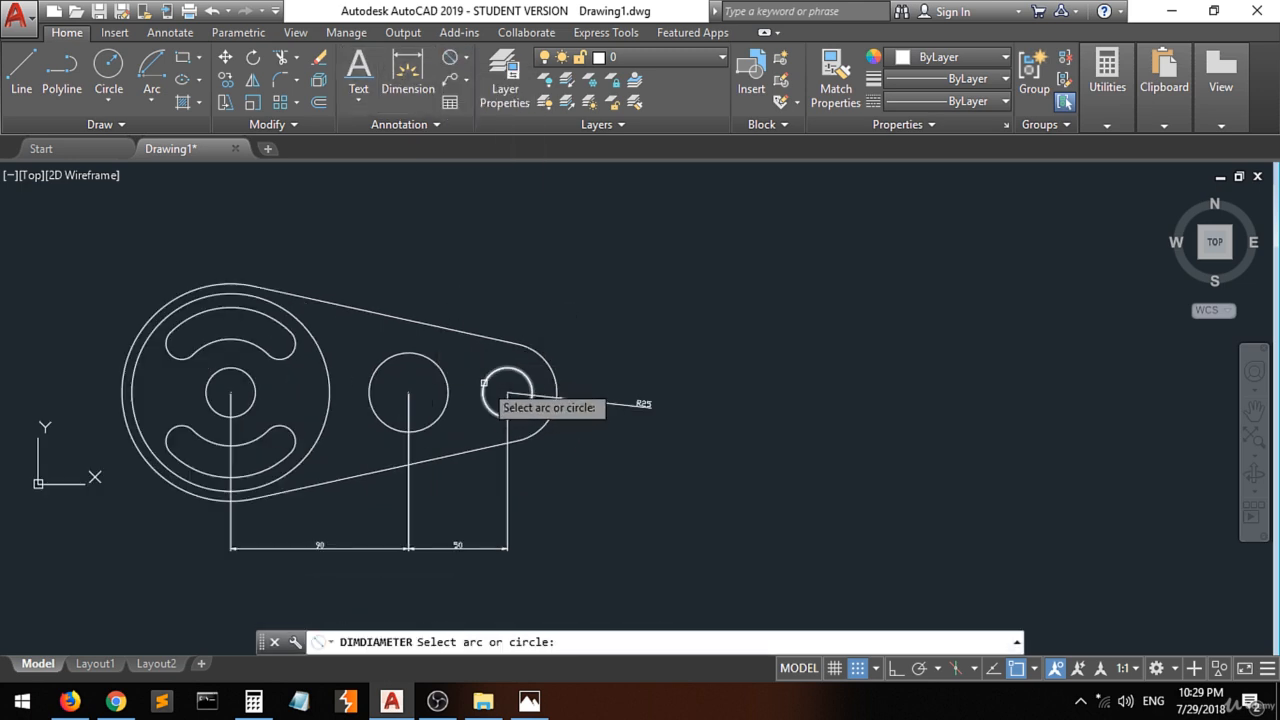
pyautogui.click(520, 371)
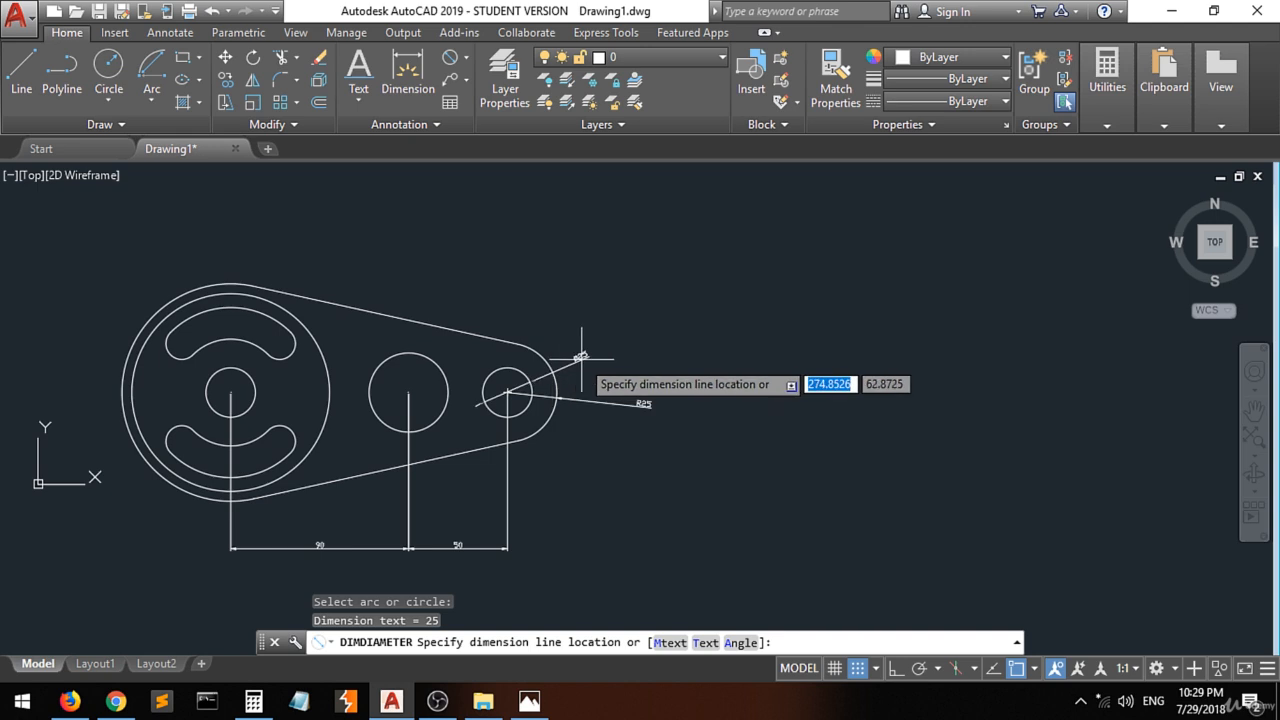
pyautogui.click(585, 345)
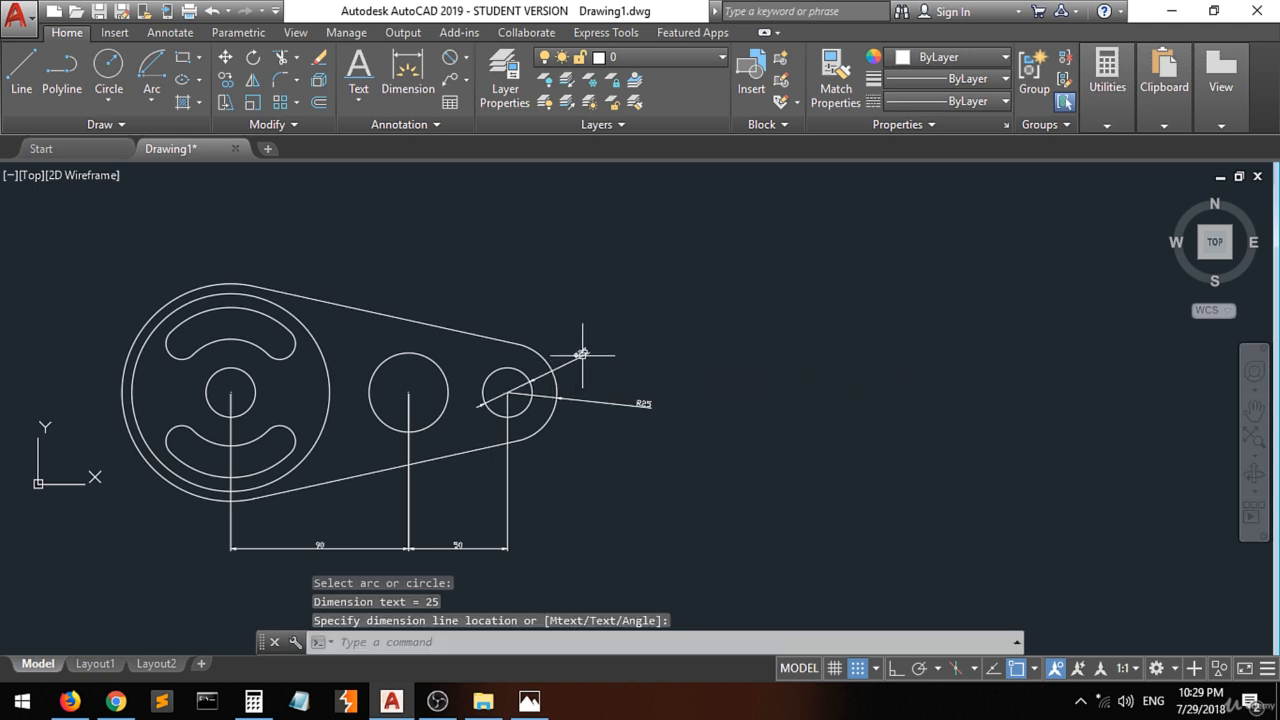
pyautogui.press('Return')
pyautogui.click(439, 372)
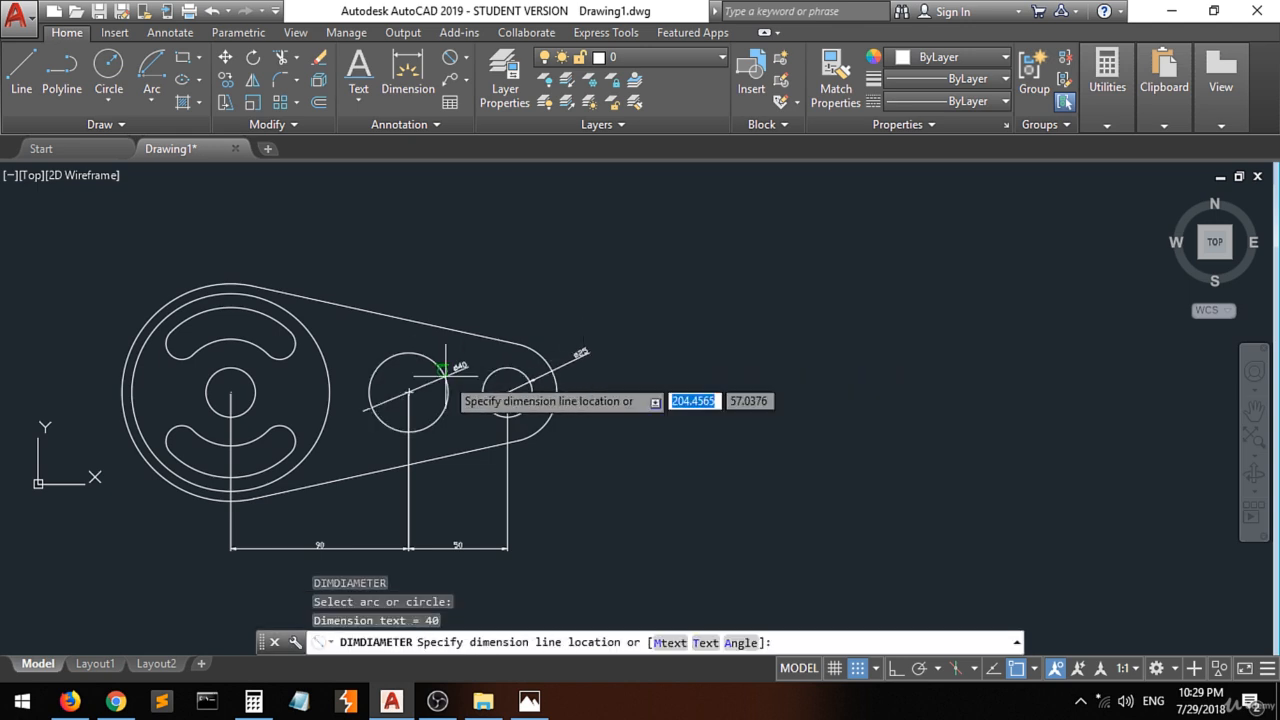
pyautogui.click(484, 297)
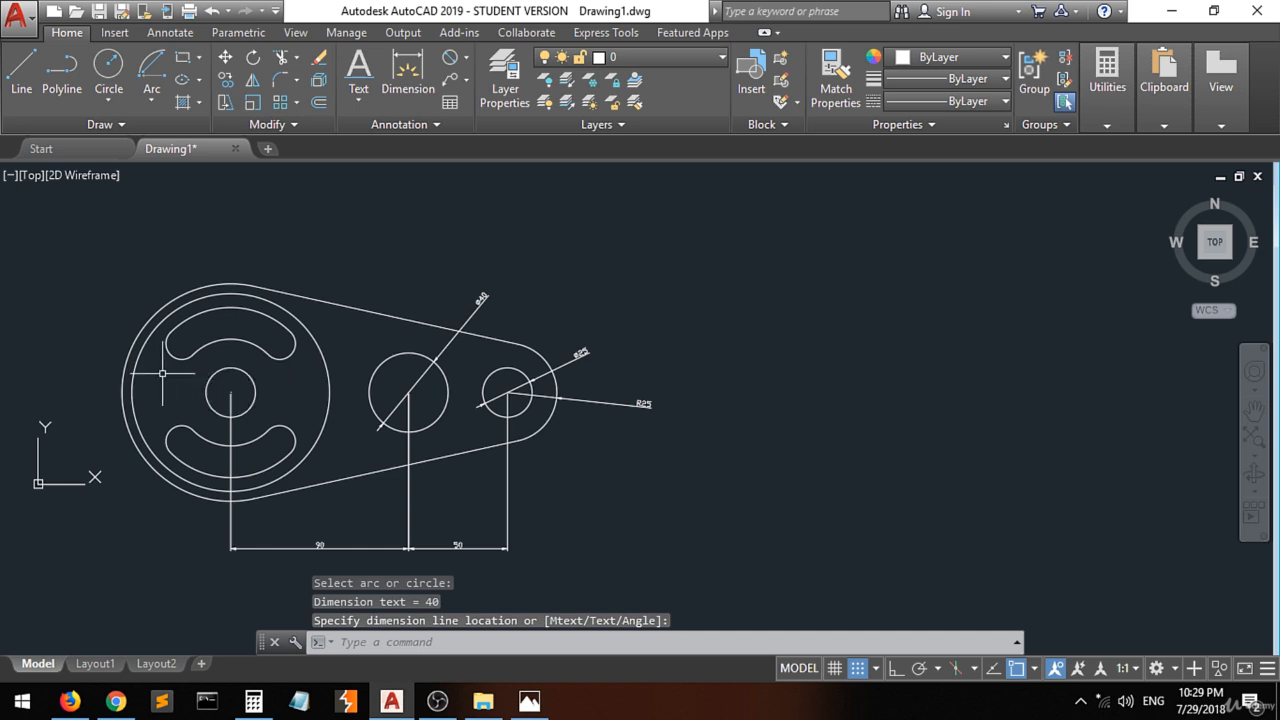
# Add diameter dimensions to the plate's large outer arc and the circle just inside it, with both texts outside at the upper left.
pyautogui.click(122, 372)
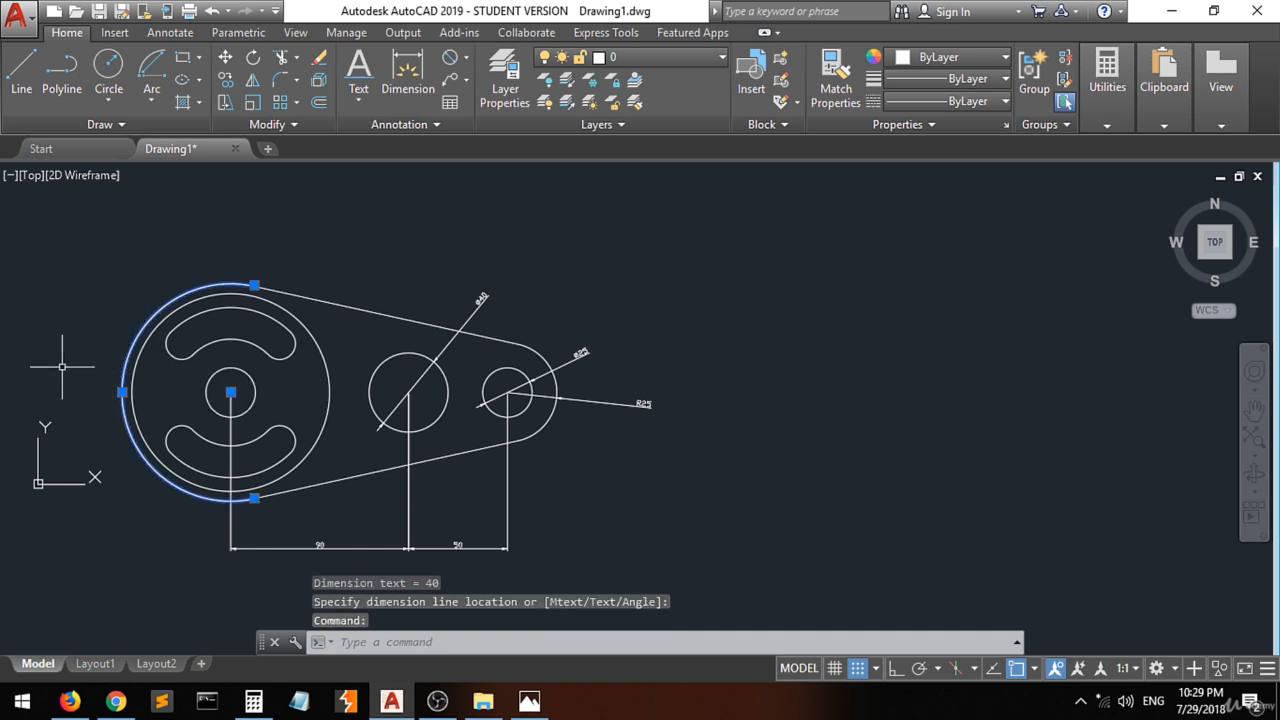
pyautogui.press('Return')
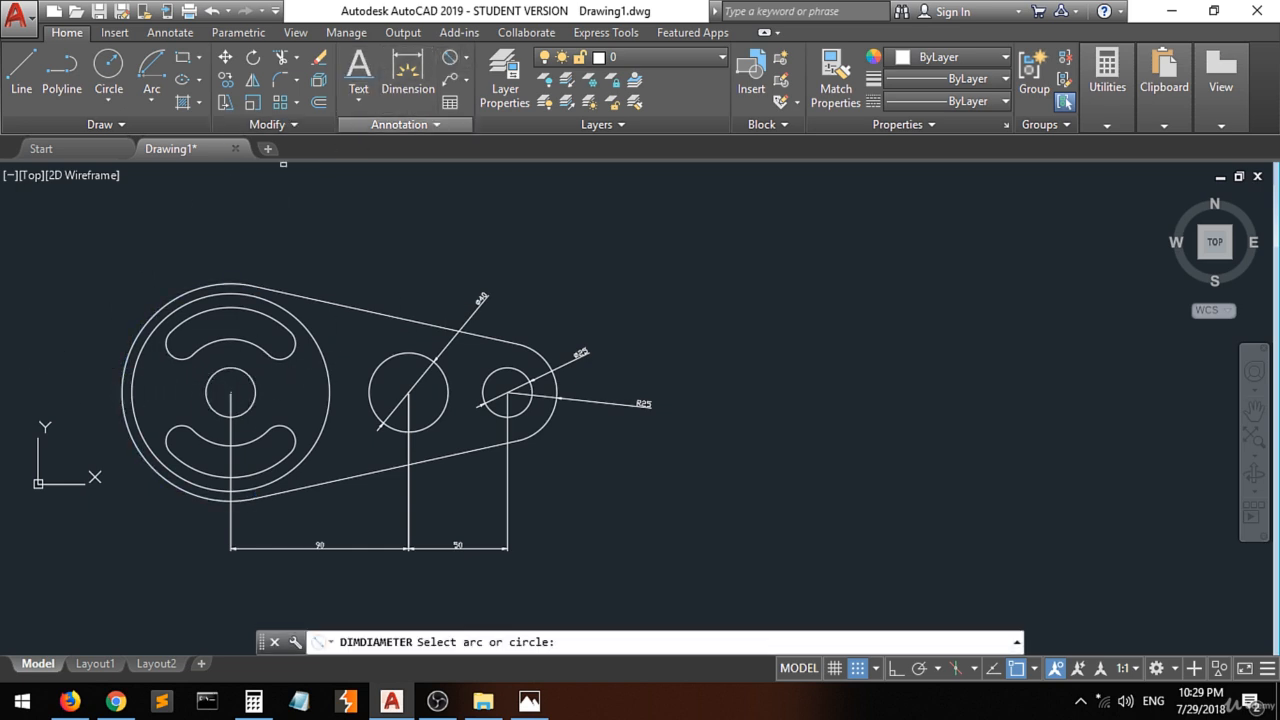
pyautogui.click(123, 365)
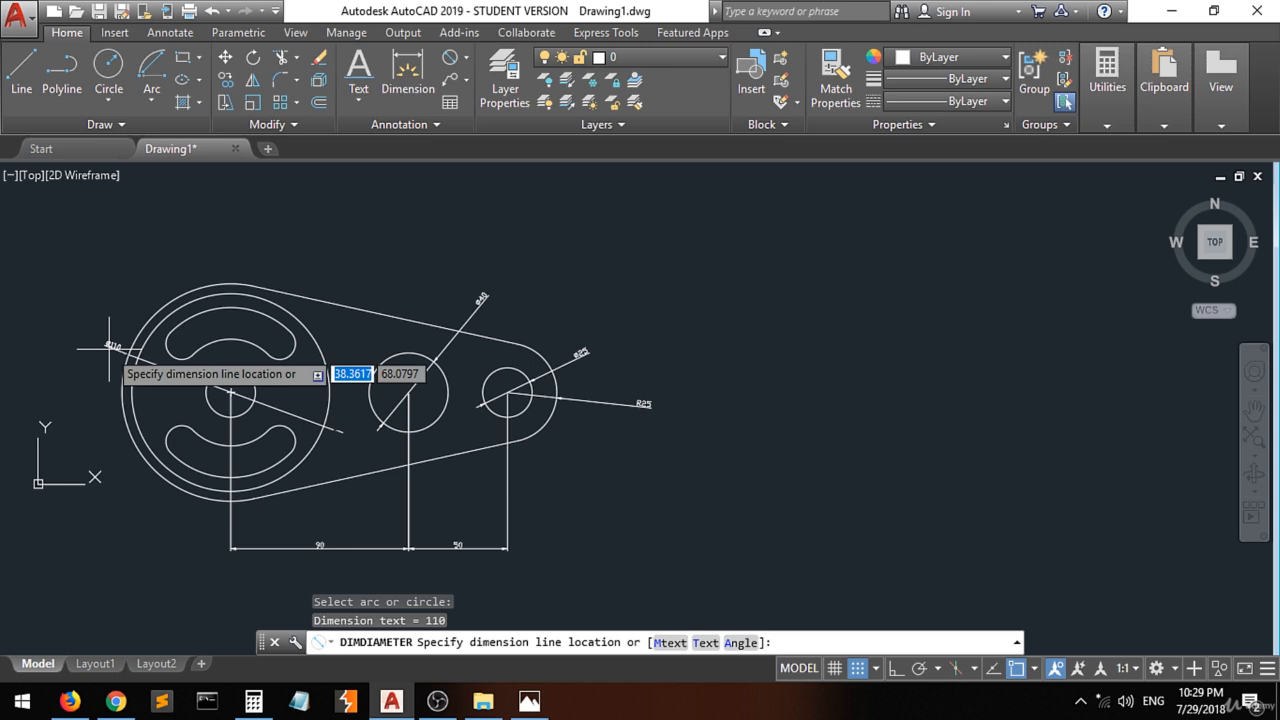
pyautogui.click(58, 323)
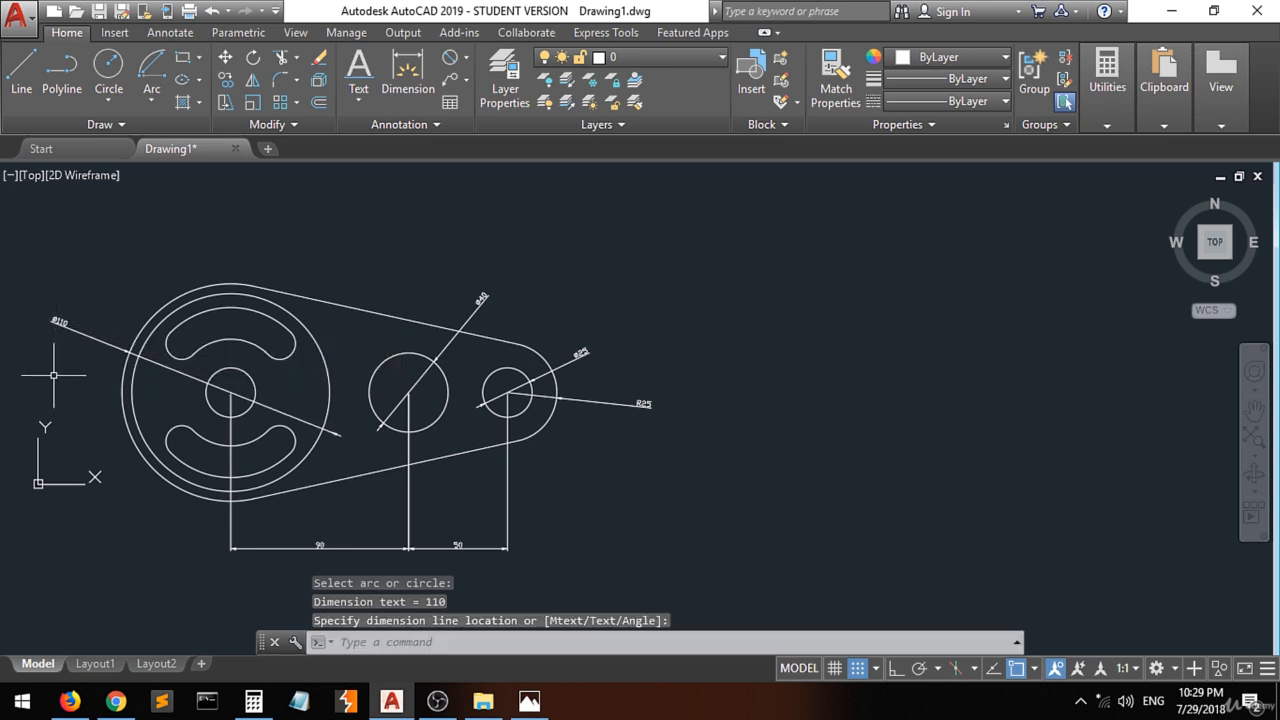
pyautogui.press('Return')
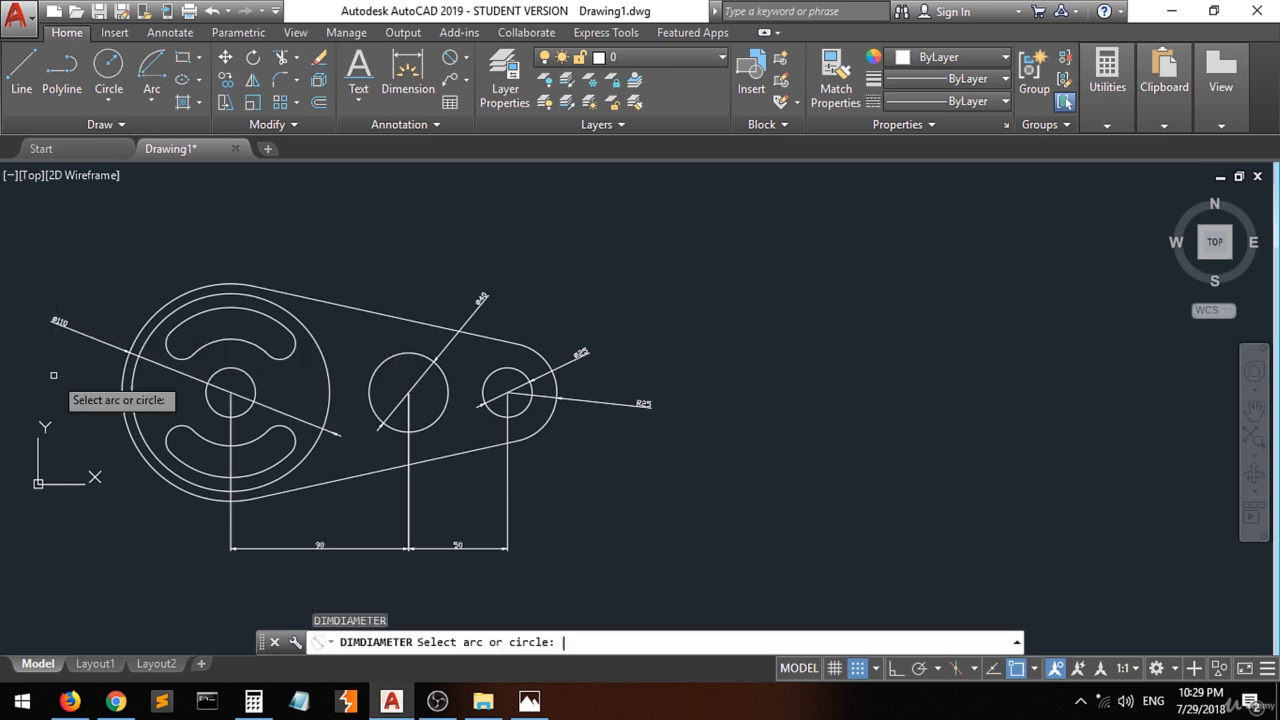
pyautogui.click(133, 388)
pyautogui.click(105, 268)
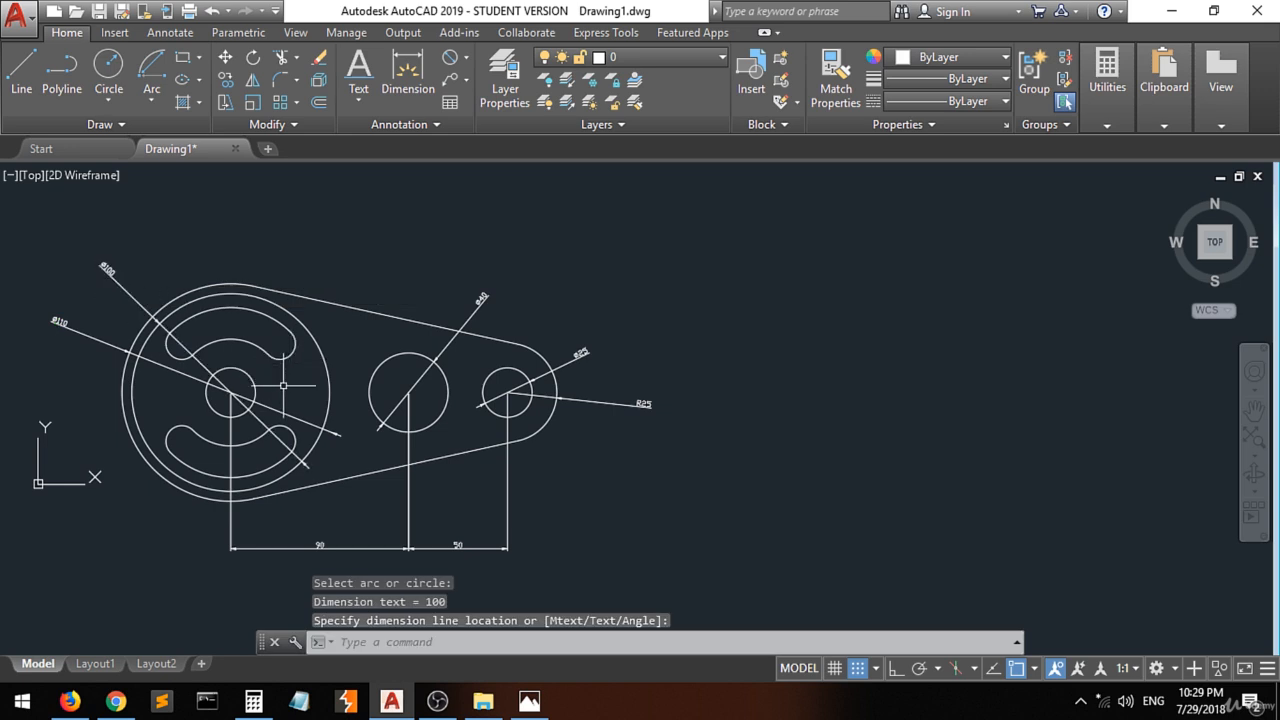
# Add two diameter dimensions to the upper slot's right end arc, one text above the plate outline and one inside it beside the large circle.
pyautogui.press('Return')
pyautogui.click(290, 345)
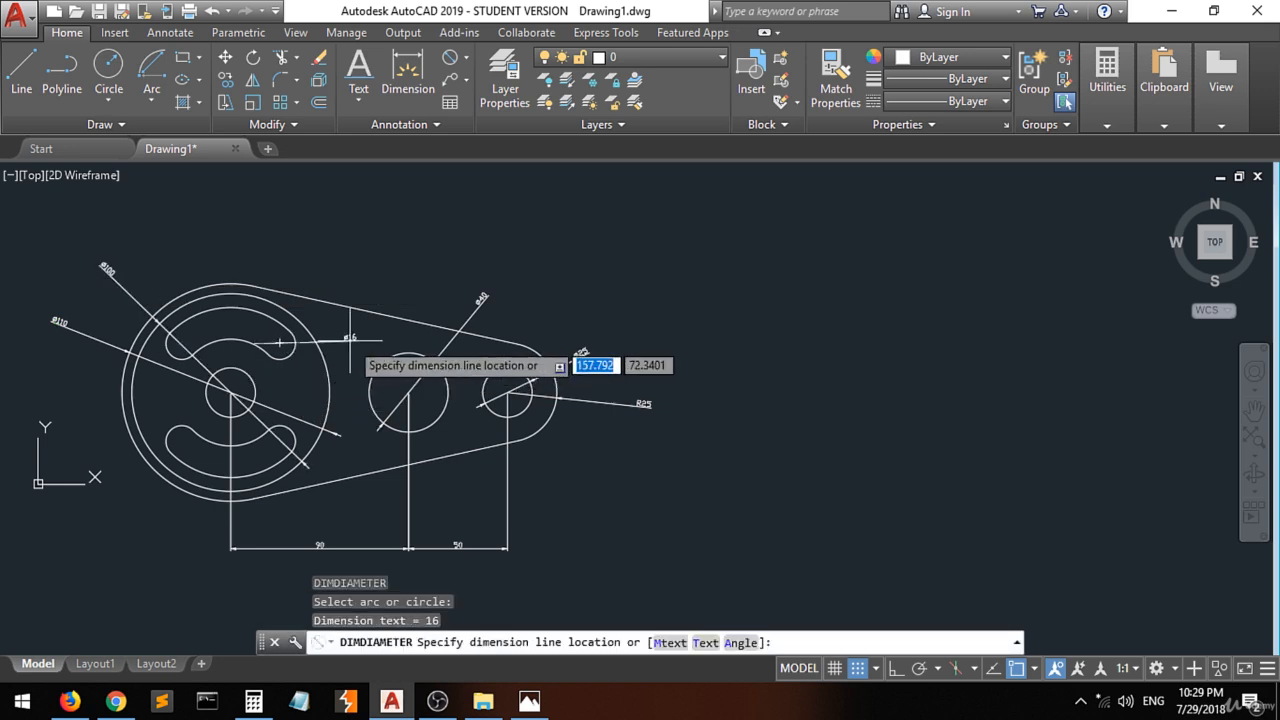
pyautogui.click(361, 271)
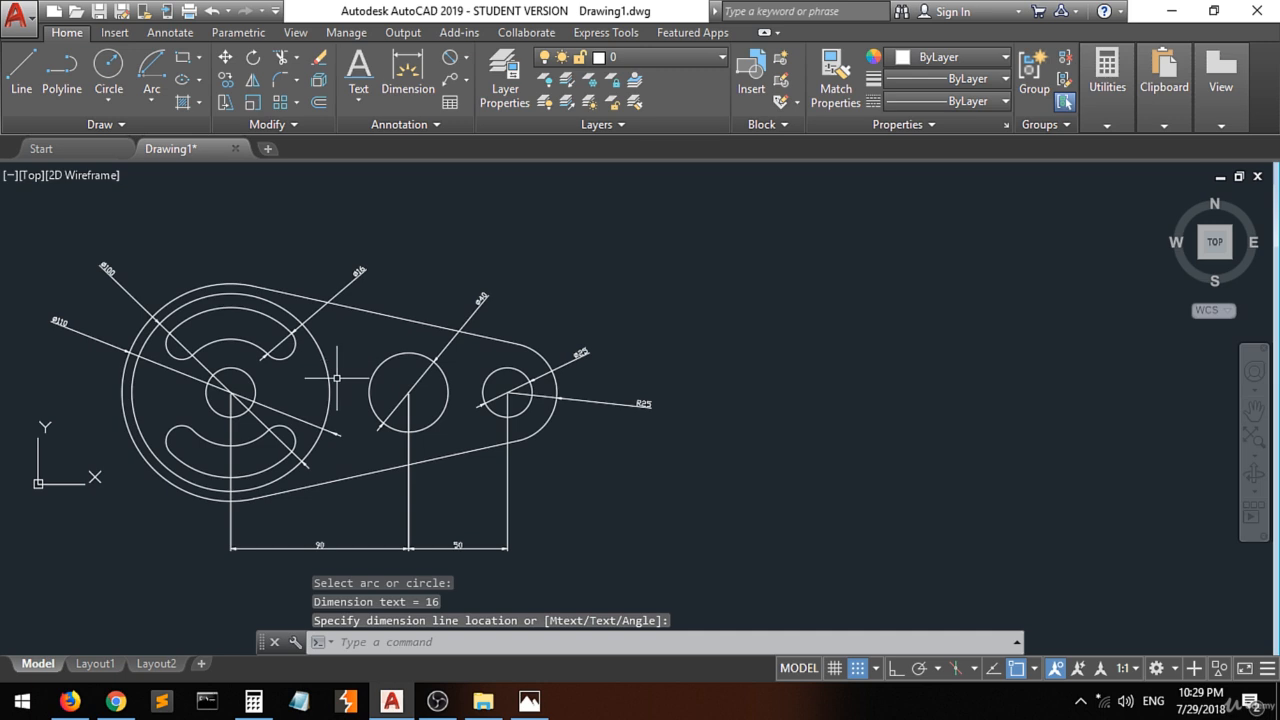
pyautogui.press('Return')
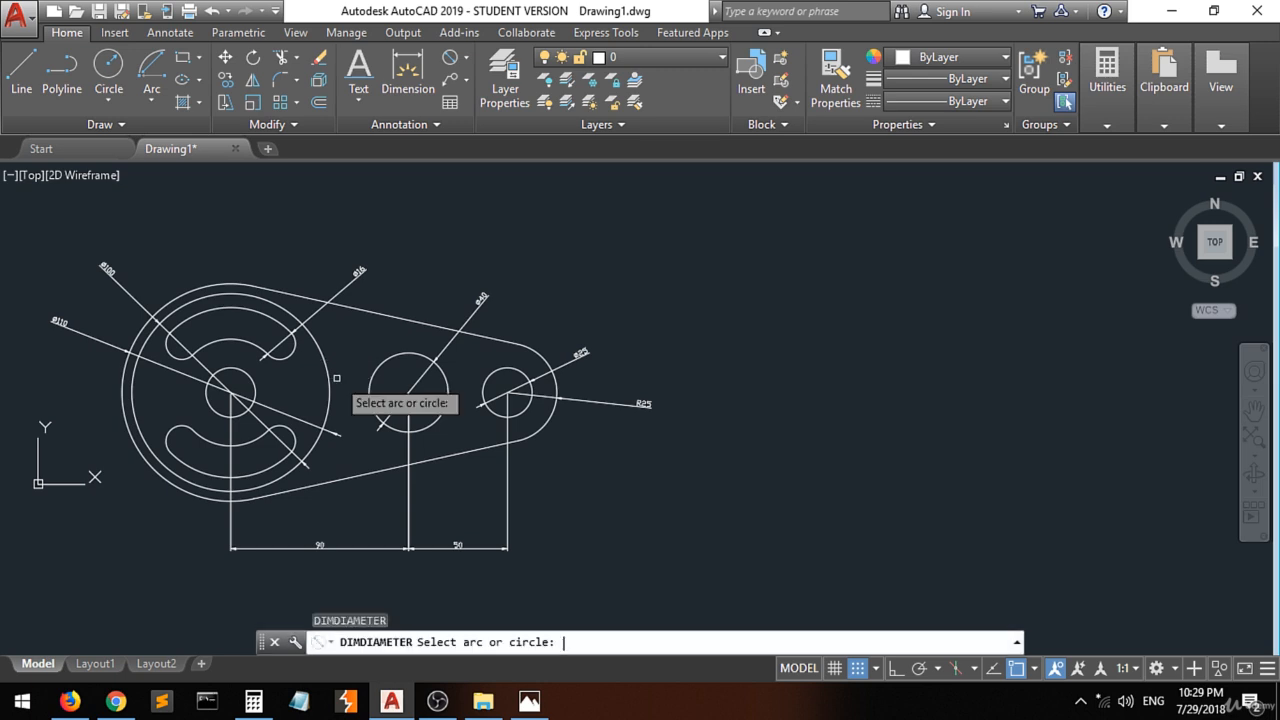
pyautogui.click(288, 345)
pyautogui.click(340, 352)
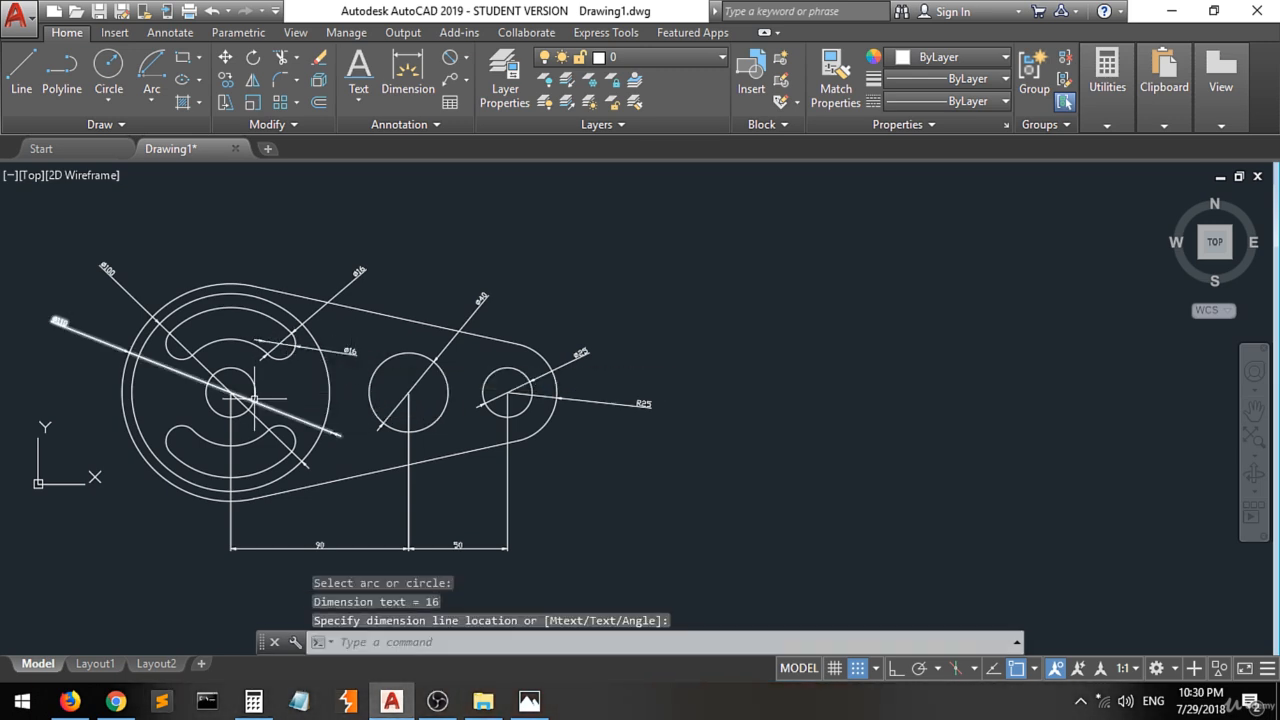
# Add a diameter dimension to the centre hole of the plate's large end, placing its text between the large circle and the middle hole.
pyautogui.press('Return')
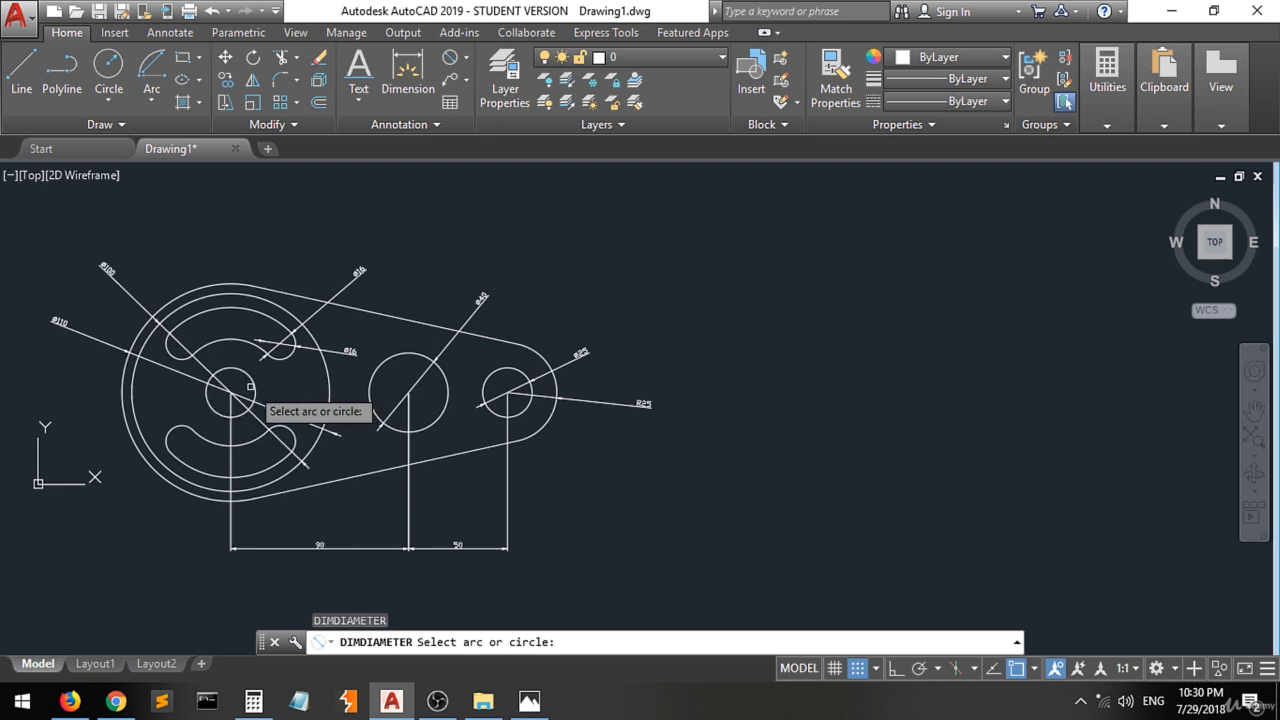
pyautogui.click(253, 385)
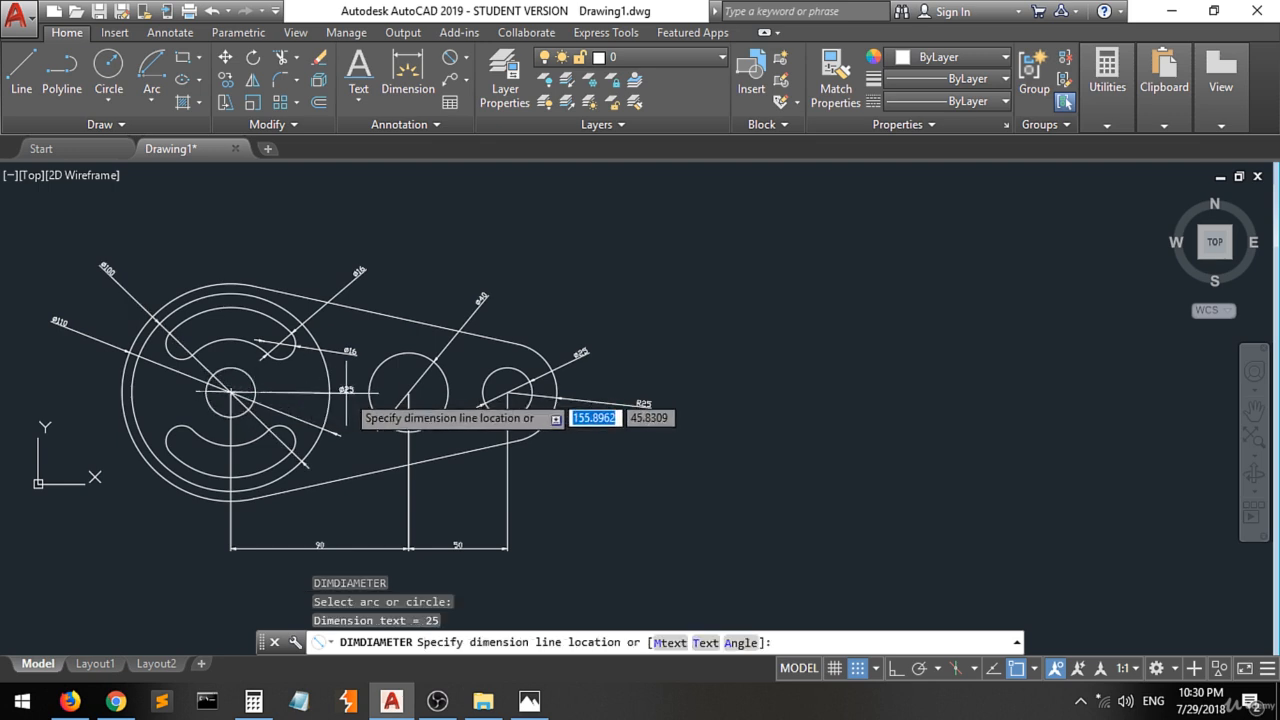
pyautogui.click(346, 391)
pyautogui.scroll(3, 346, 391)
pyautogui.scroll(-3, 428, 314)
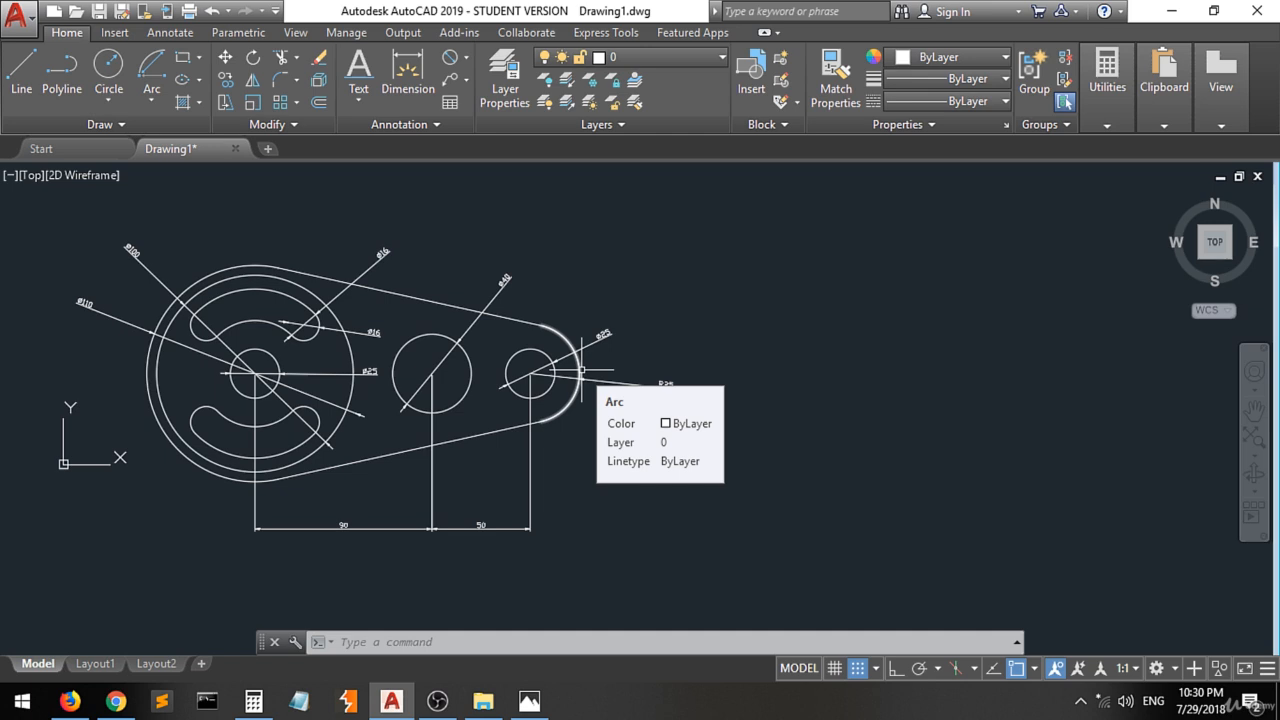
# Create a new layer named dim and set its colour to index colour 31.
pyautogui.click(505, 80)
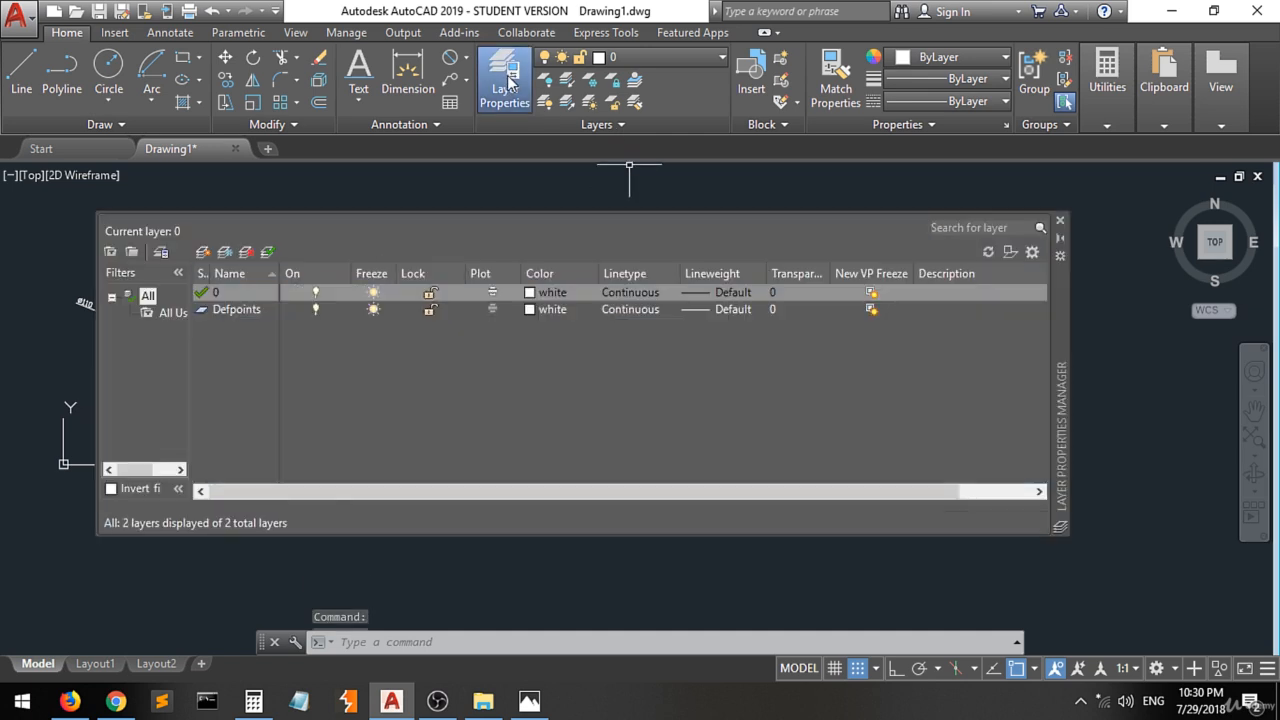
pyautogui.click(203, 252)
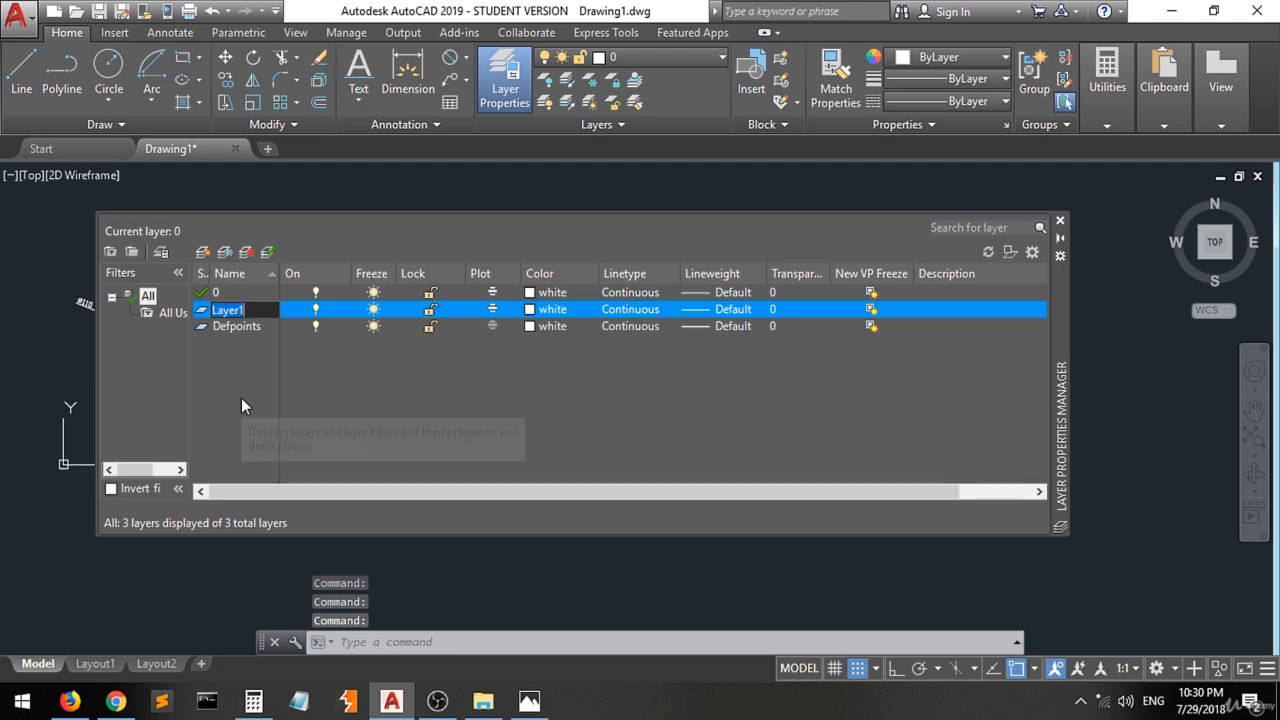
pyautogui.write('dim')
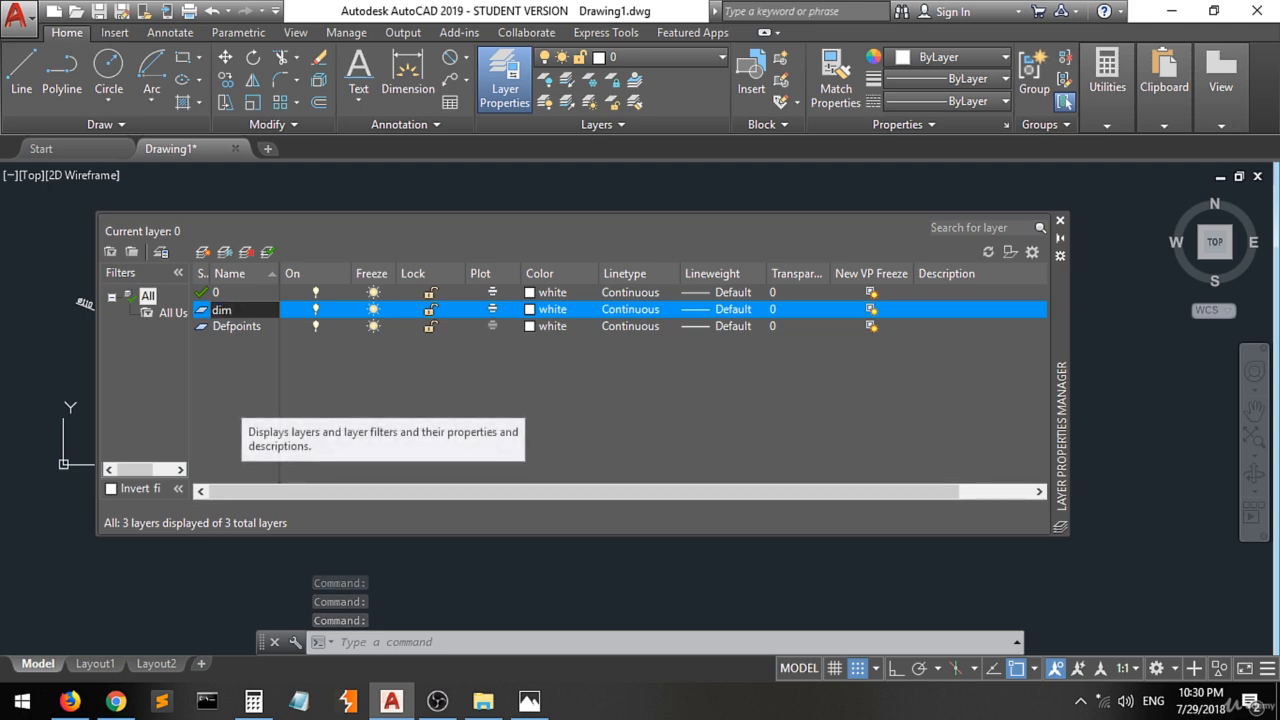
pyautogui.press('Return')
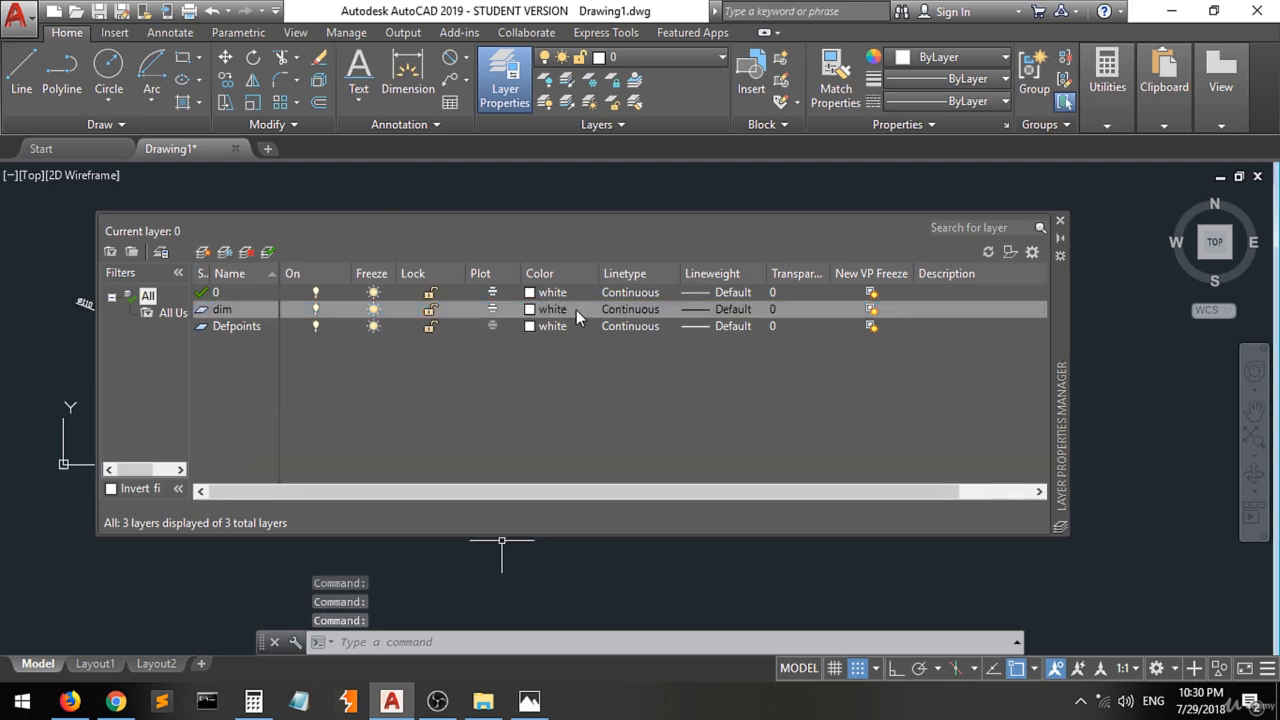
pyautogui.click(540, 312)
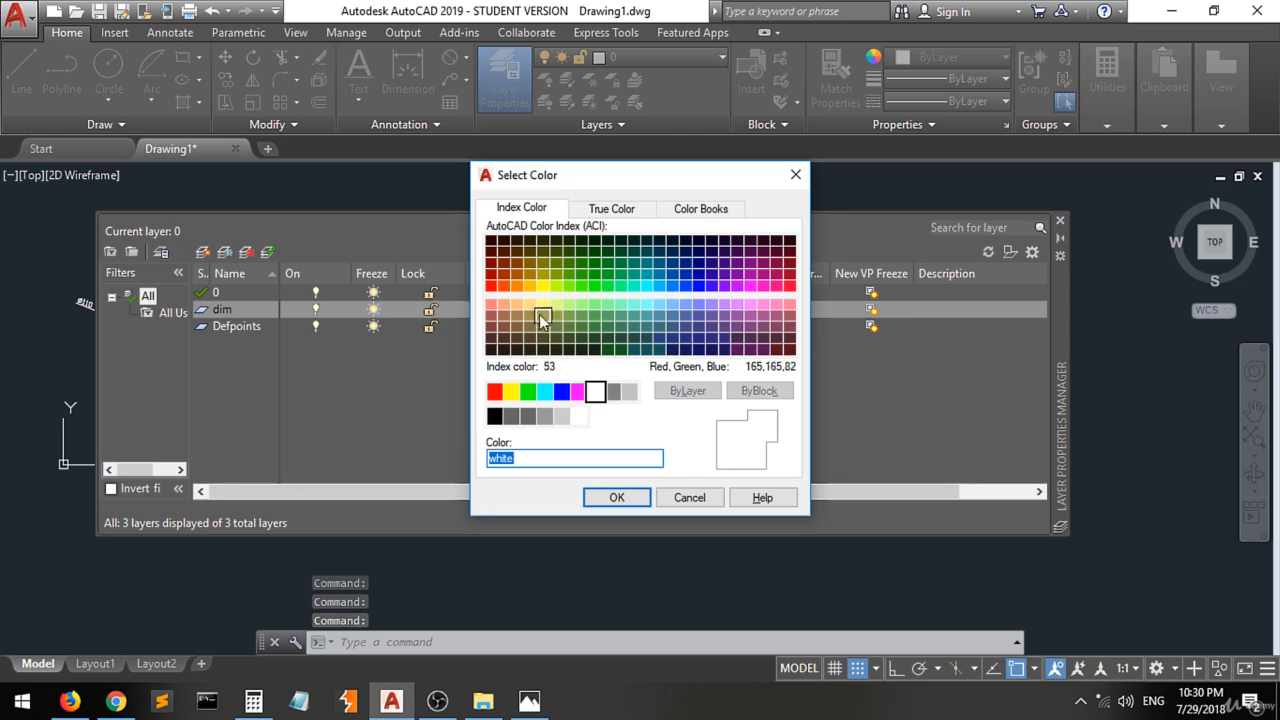
pyautogui.click(518, 308)
pyautogui.click(620, 500)
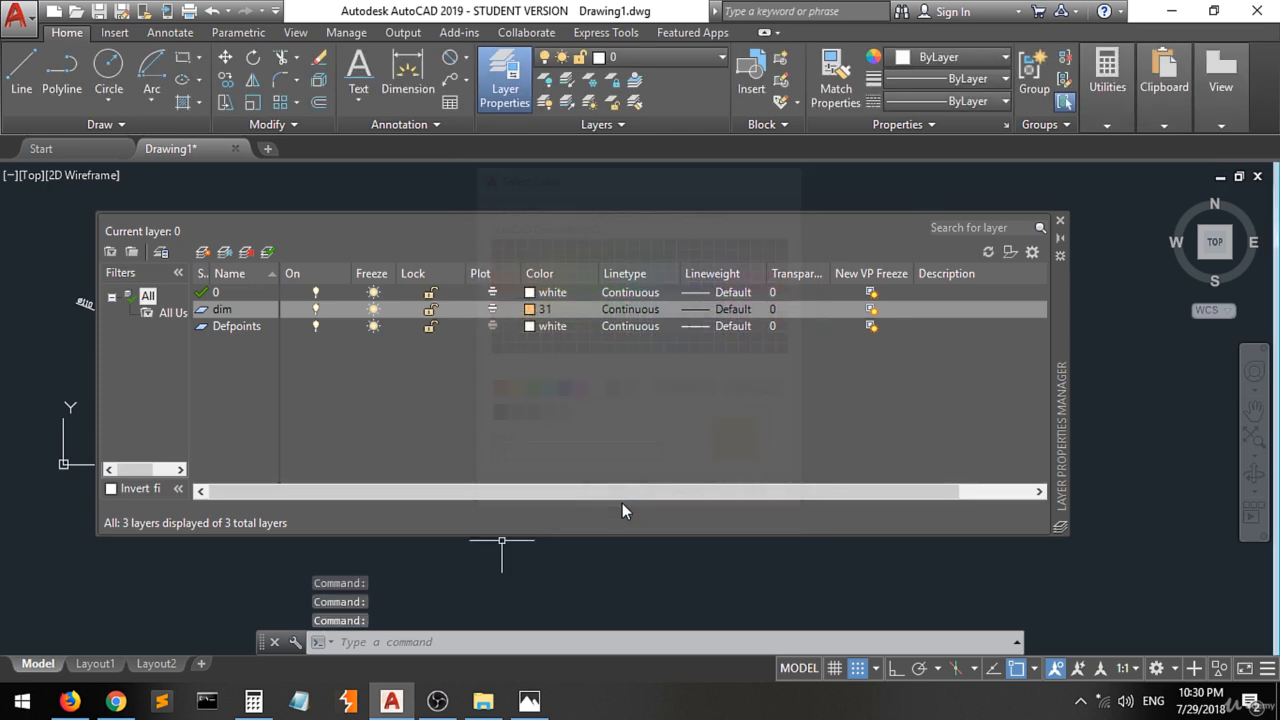
pyautogui.click(1060, 220)
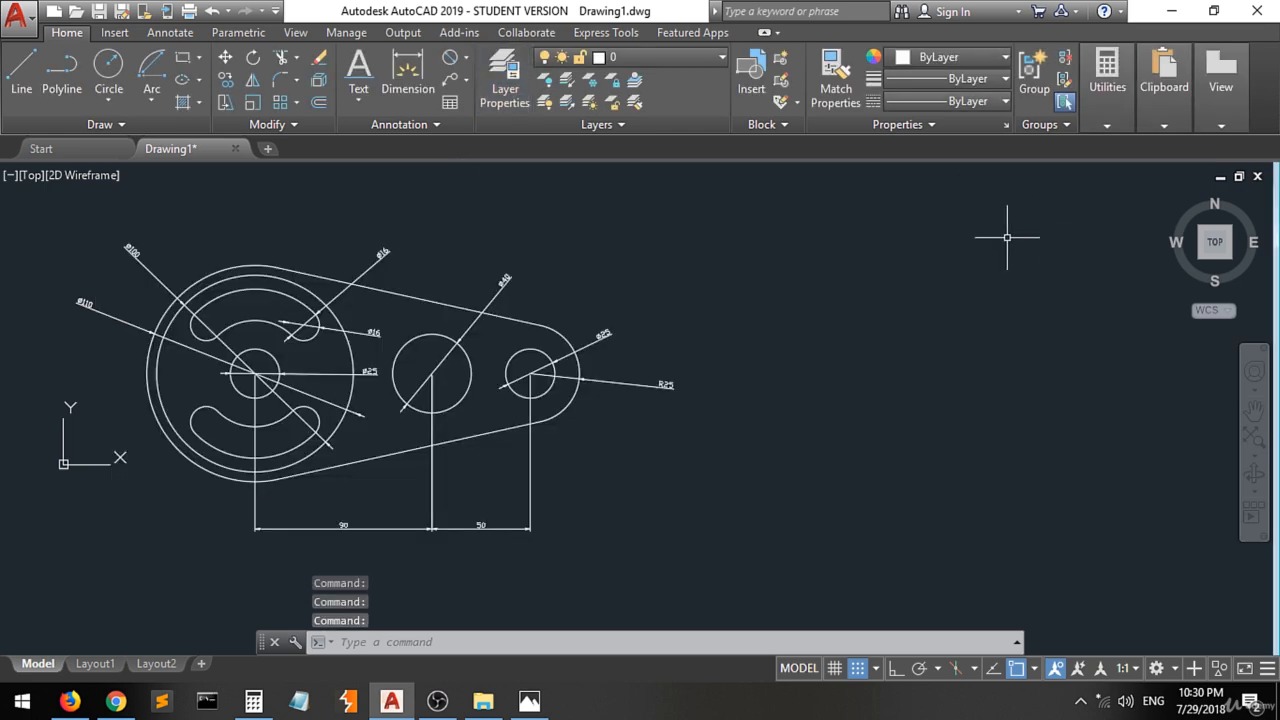
# Select all linear, radius and diameter dimensions of the plate and move them to the dim layer.
pyautogui.click(609, 482)
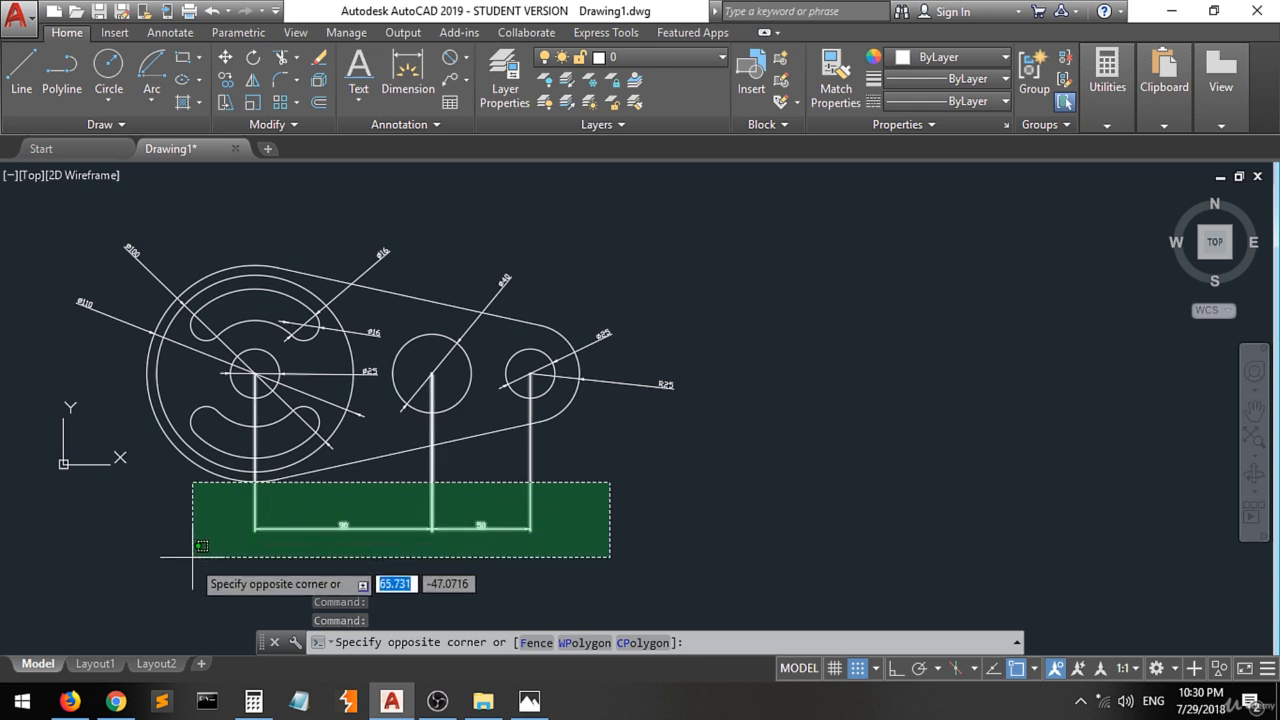
pyautogui.click(391, 547)
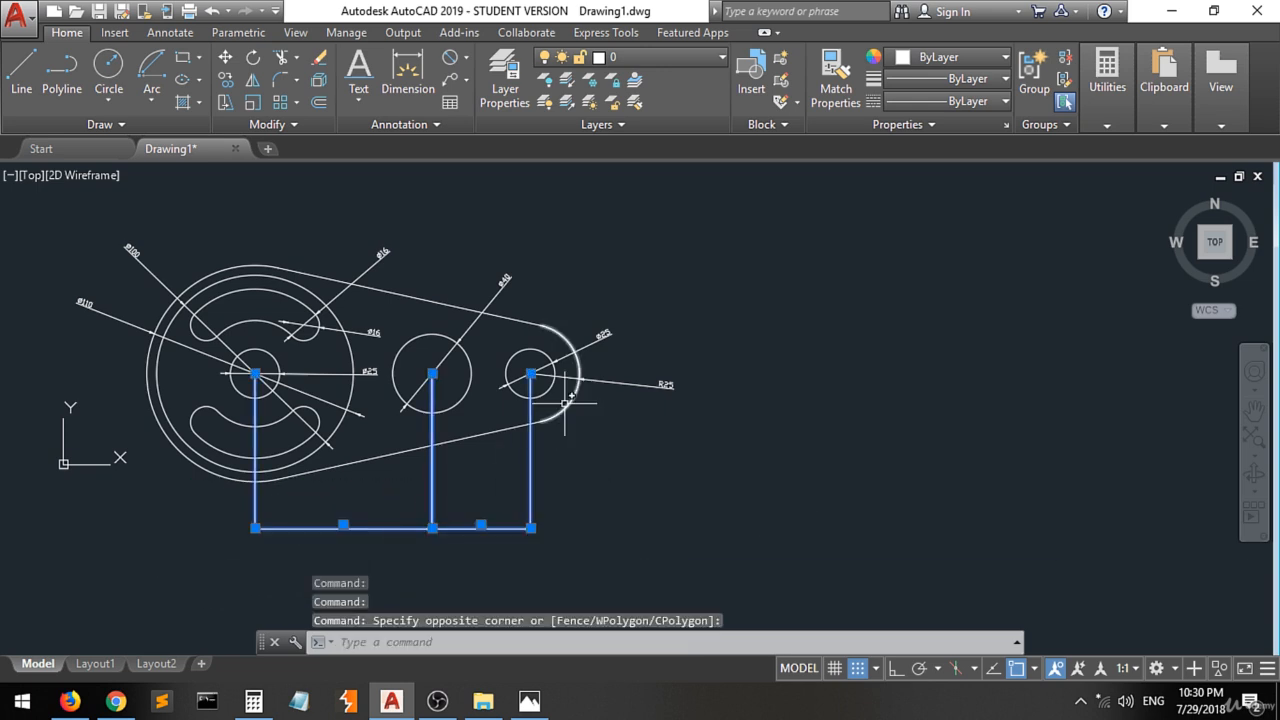
pyautogui.click(640, 296)
pyautogui.click(573, 343)
pyautogui.click(638, 386)
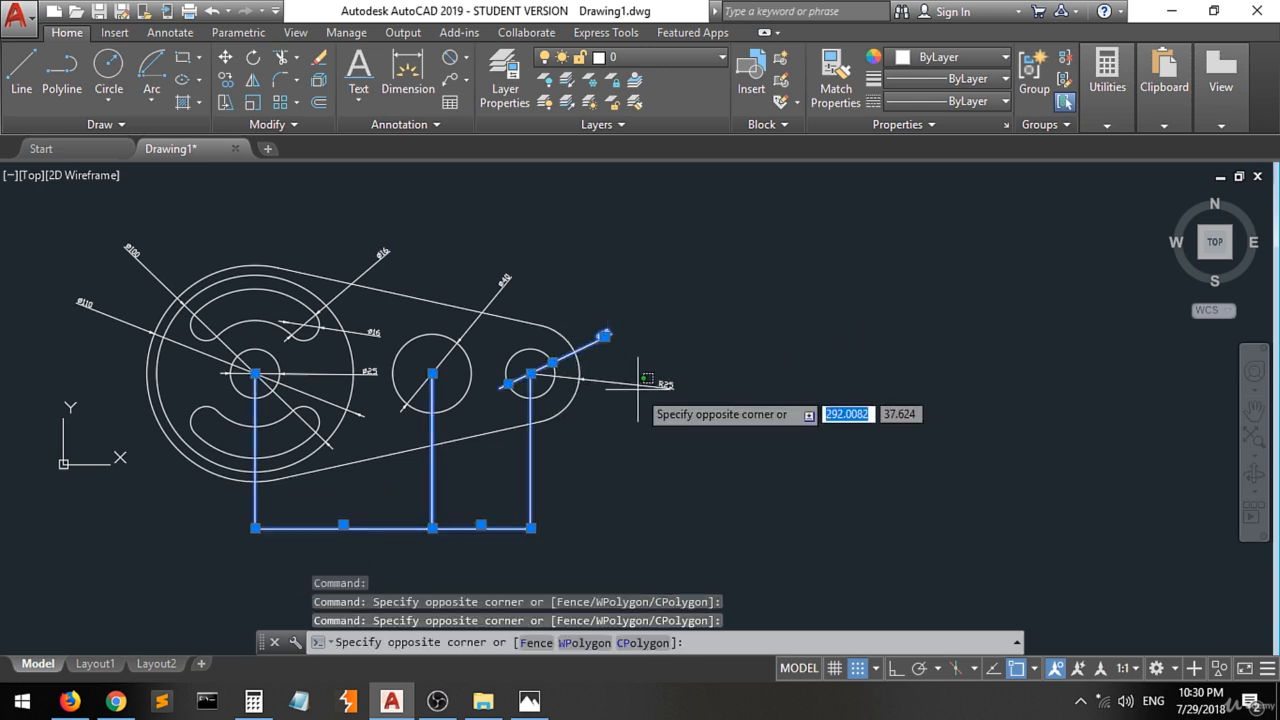
pyautogui.click(638, 379)
pyautogui.click(652, 364)
pyautogui.click(652, 364)
pyautogui.click(518, 248)
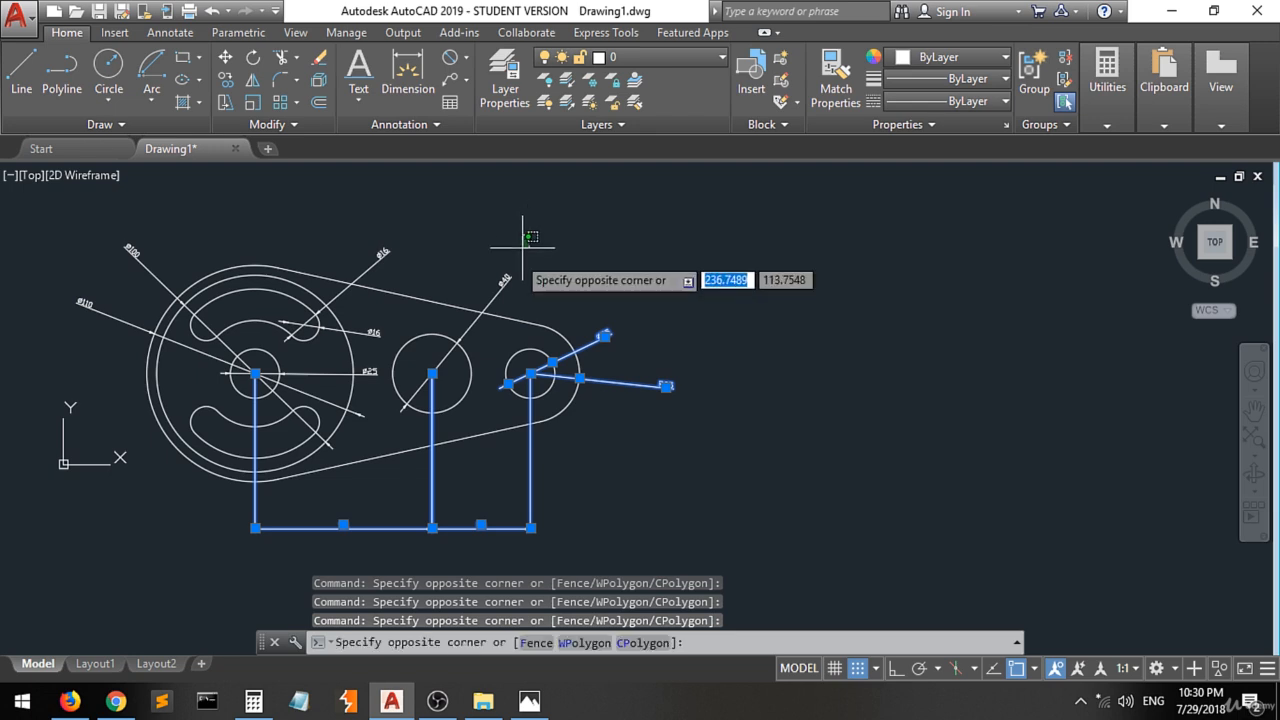
pyautogui.click(491, 291)
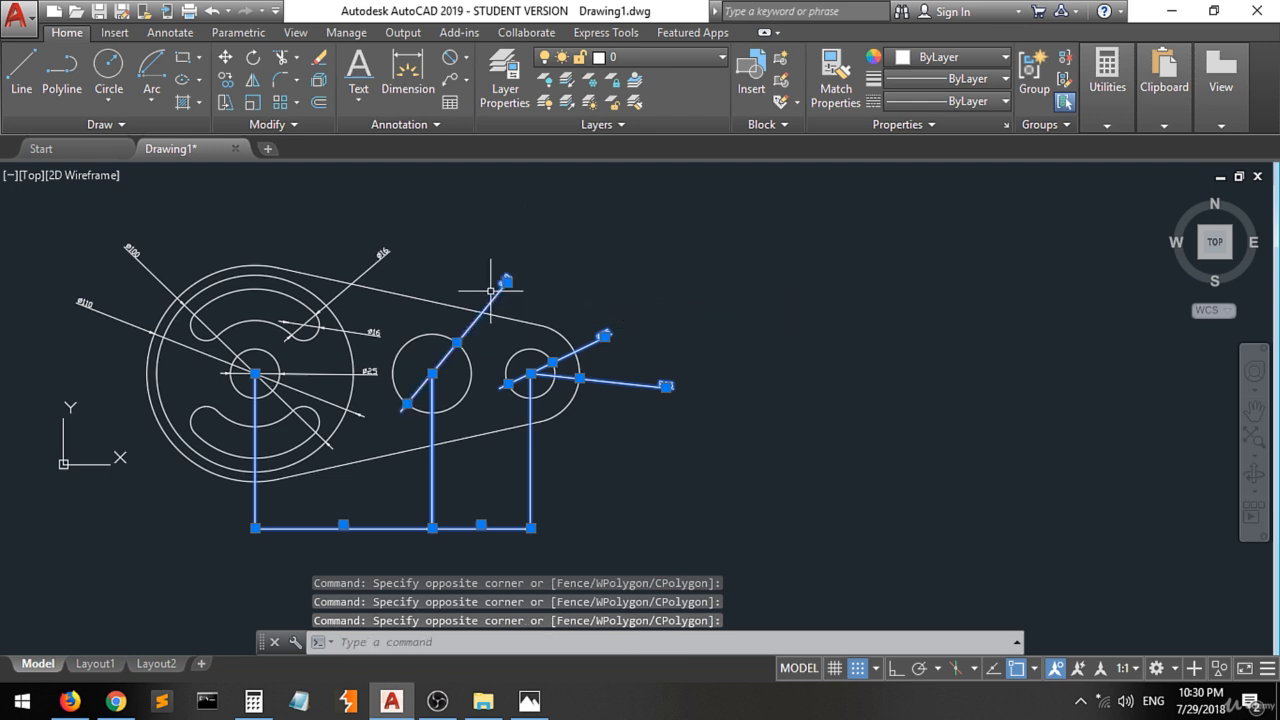
pyautogui.click(387, 312)
pyautogui.click(367, 376)
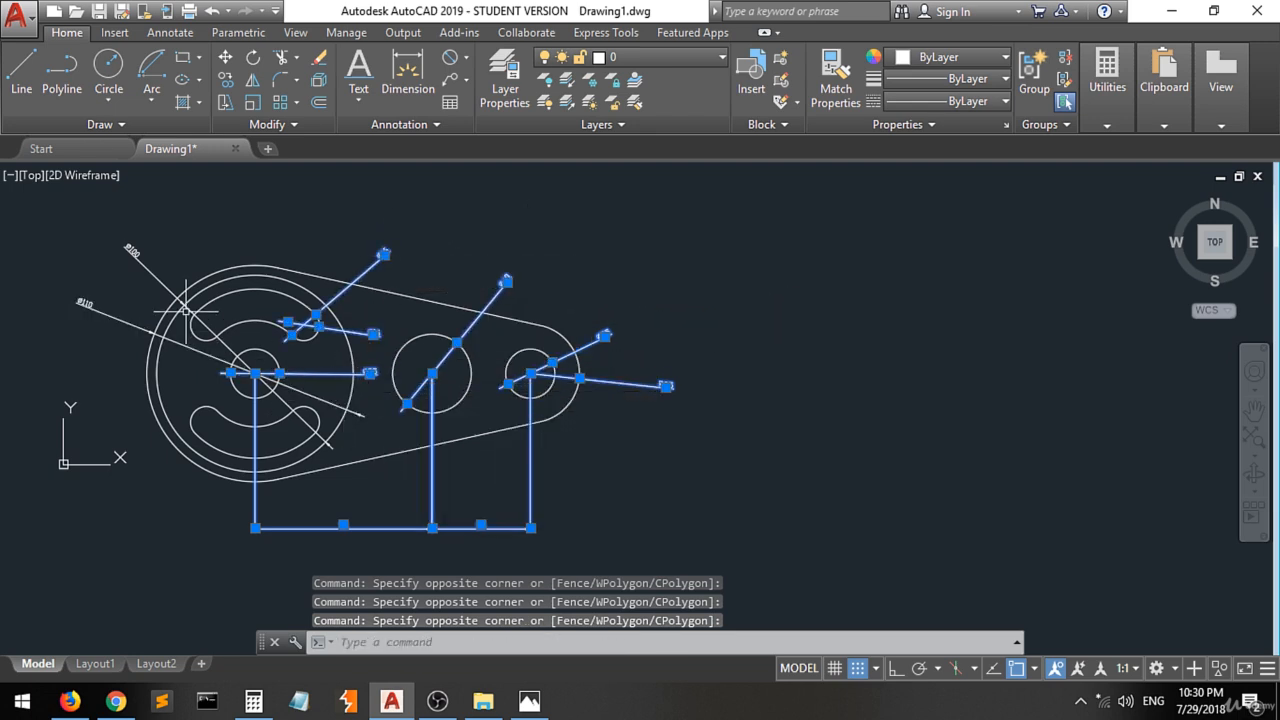
pyautogui.click(166, 229)
pyautogui.click(77, 300)
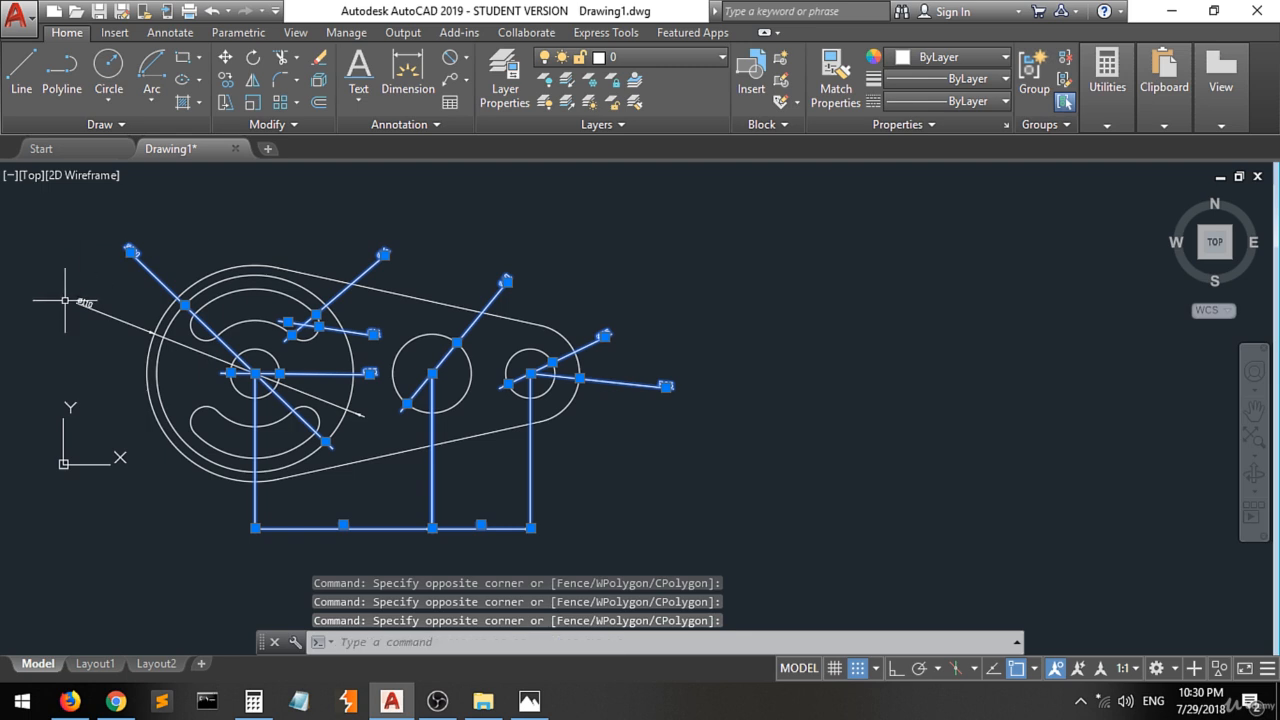
pyautogui.click(88, 280)
pyautogui.click(63, 316)
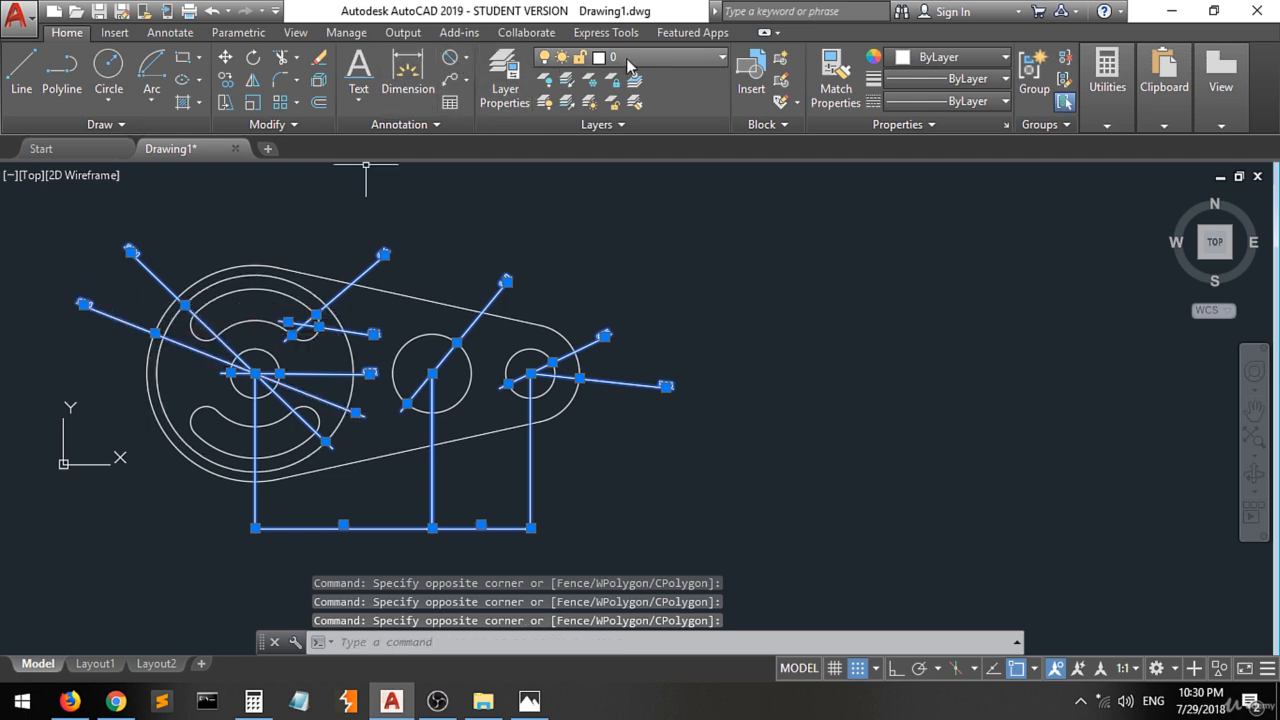
pyautogui.click(668, 63)
pyautogui.click(668, 127)
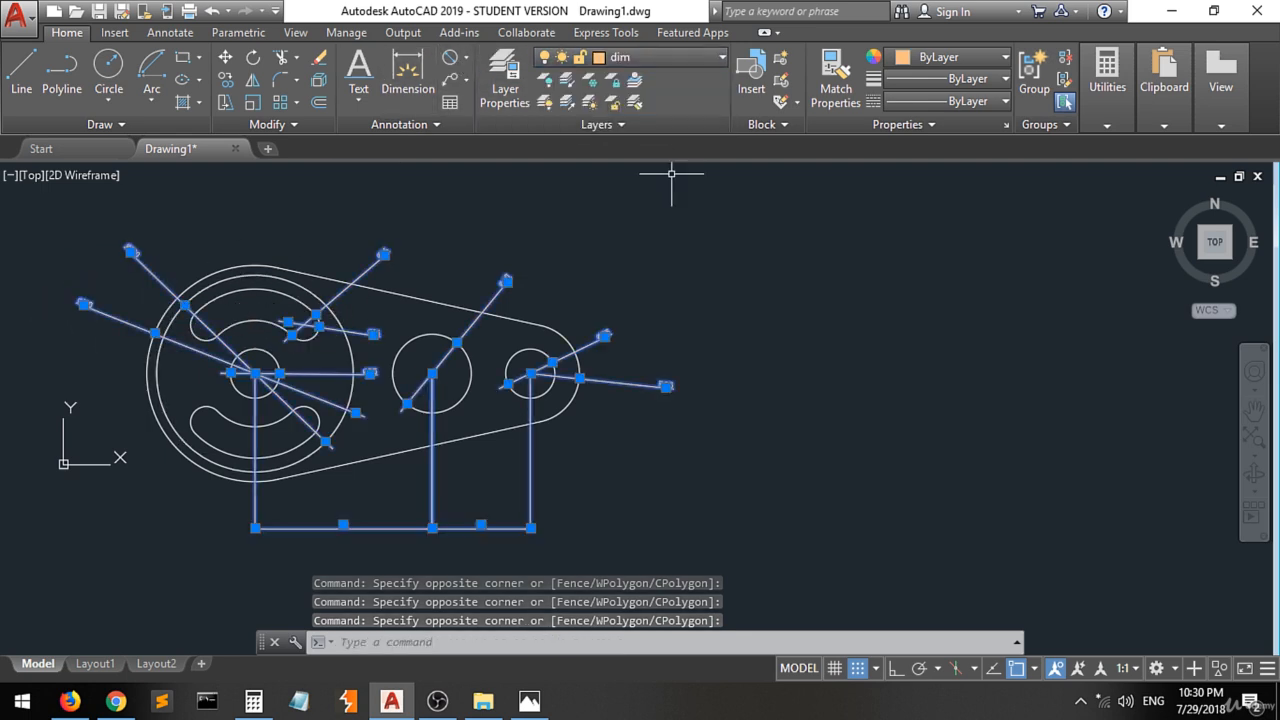
pyautogui.press('Return')
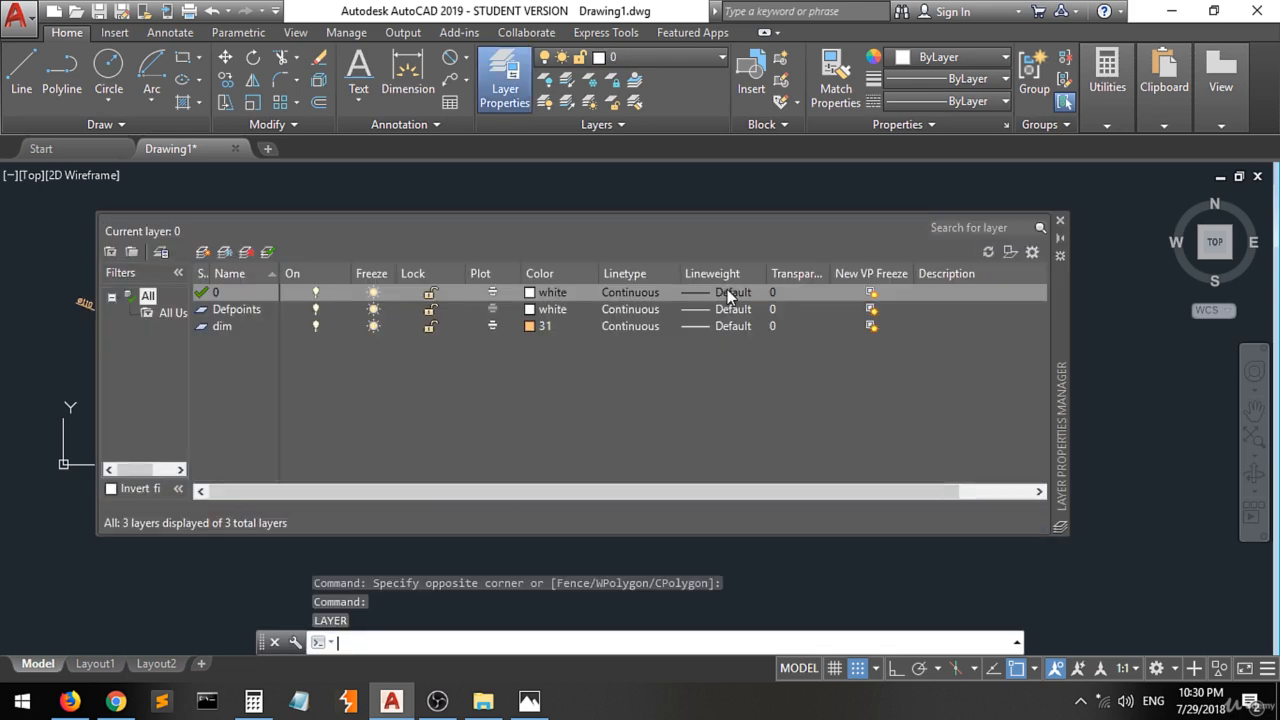
pyautogui.click(1061, 221)
pyautogui.click(794, 449)
pyautogui.click(775, 477)
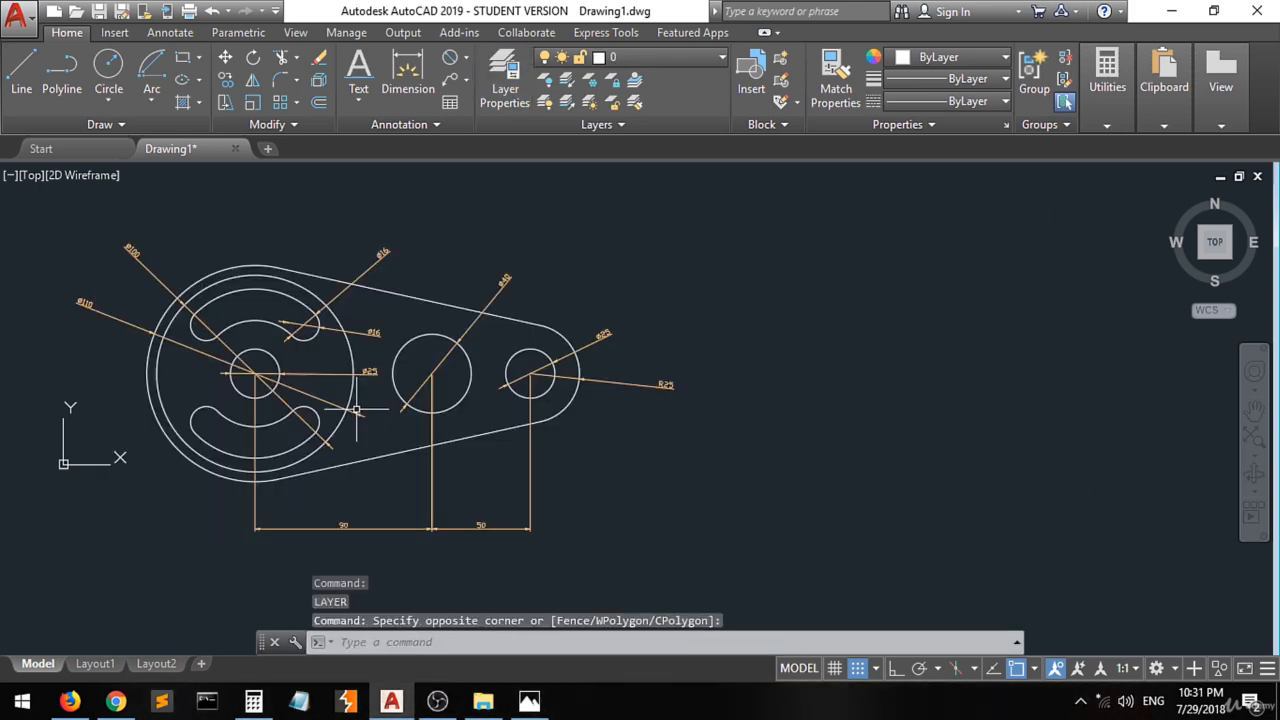
# Bring up the reference image 3.jpg beside the drawing to compare the plate's dimensions.
pyautogui.scroll(3, 251, 407)
pyautogui.scroll(-3, 251, 407)
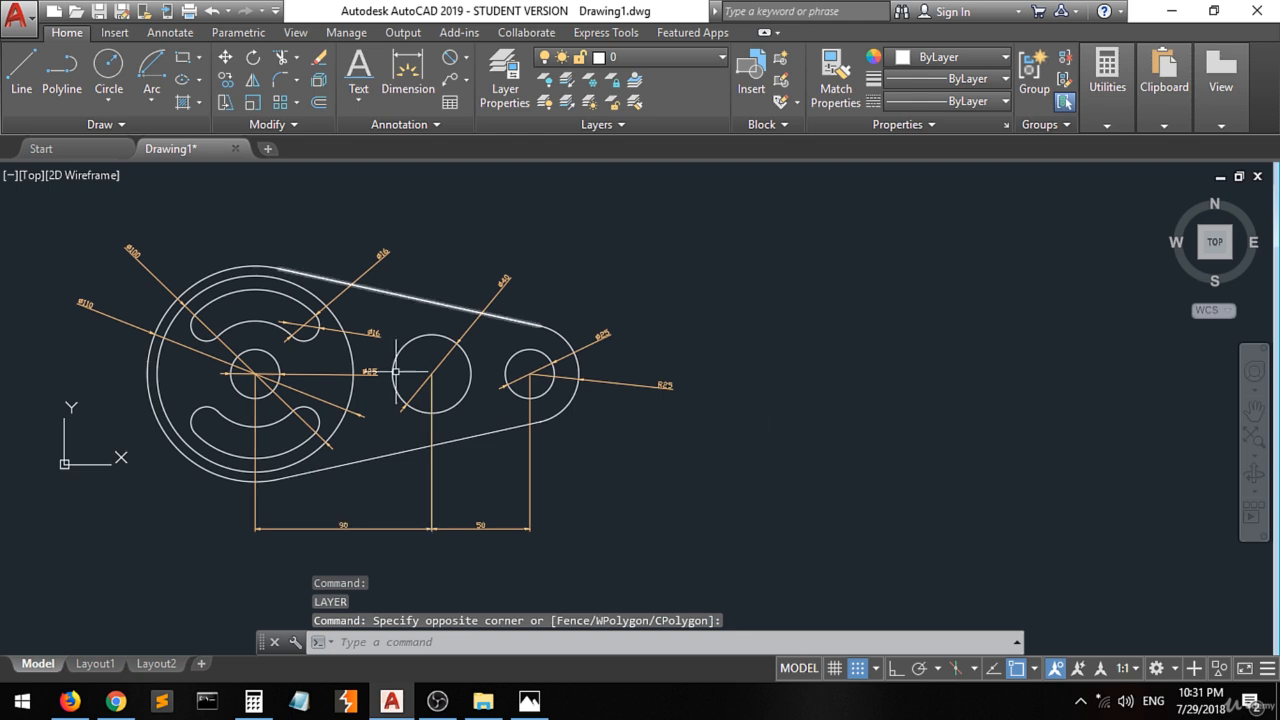
pyautogui.click(529, 701)
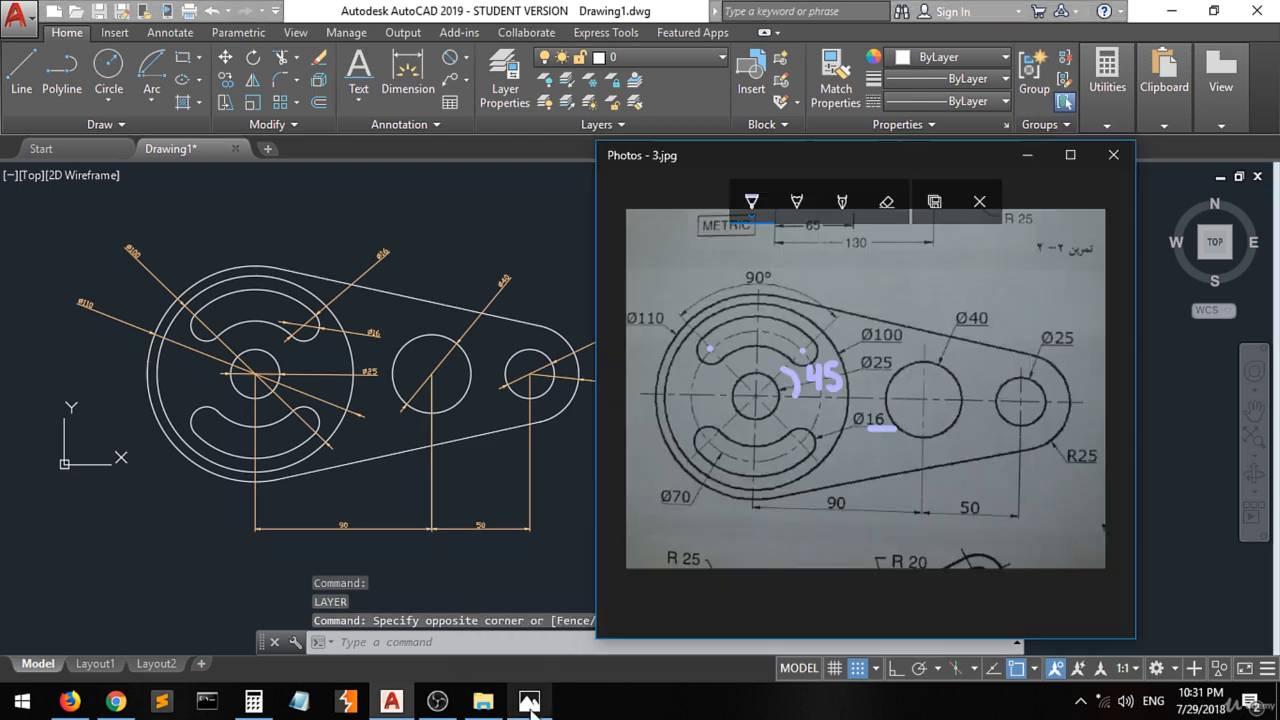